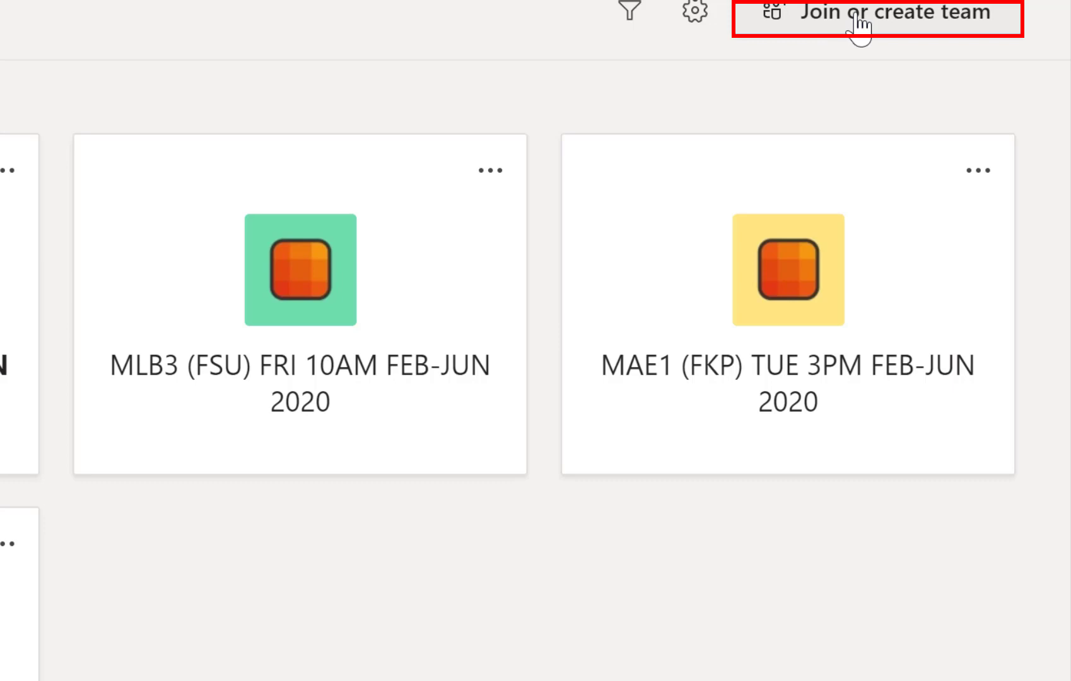
# Step: Create a Class type team named "ICT SKS1362 MLB3" with the description left empty
pyautogui.click(863, 15)
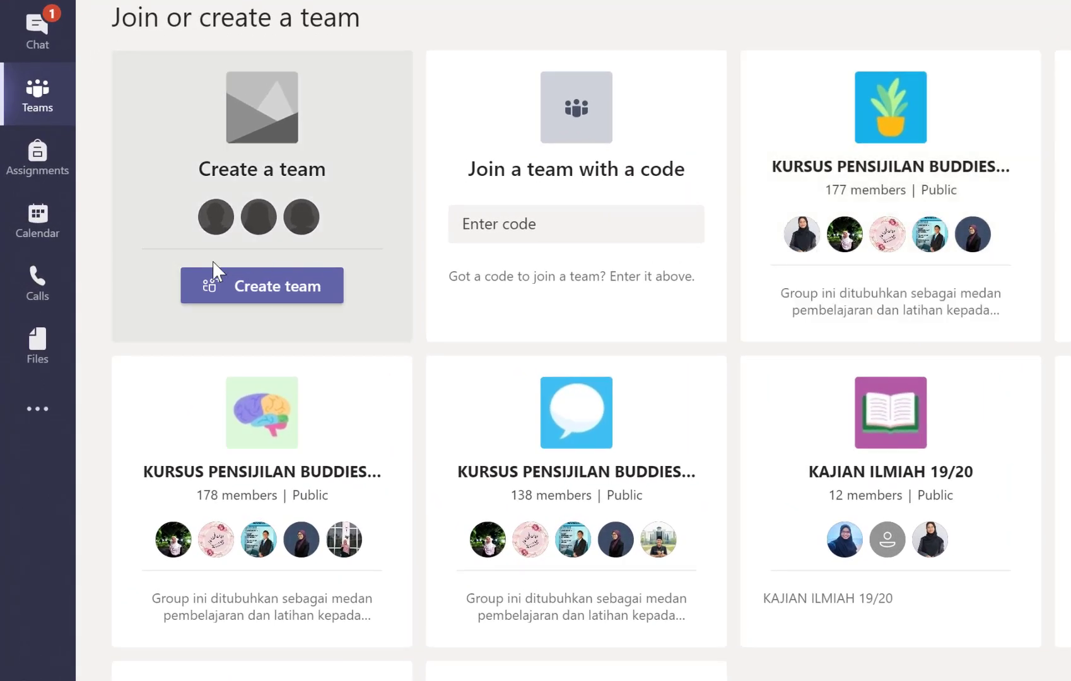
pyautogui.click(243, 289)
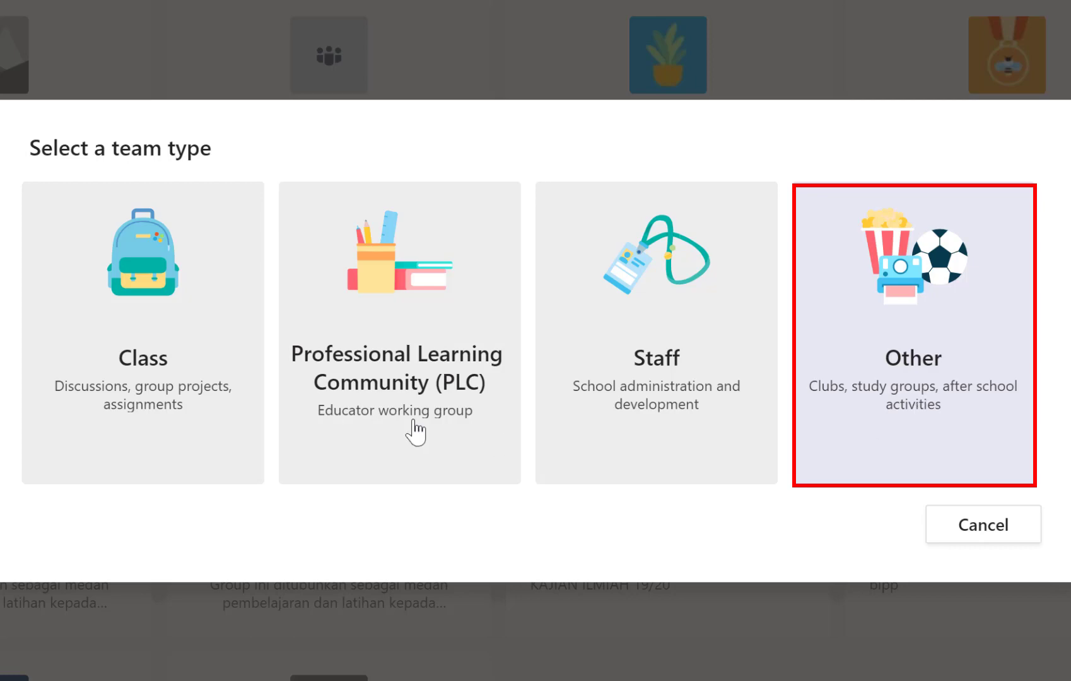
pyautogui.click(132, 375)
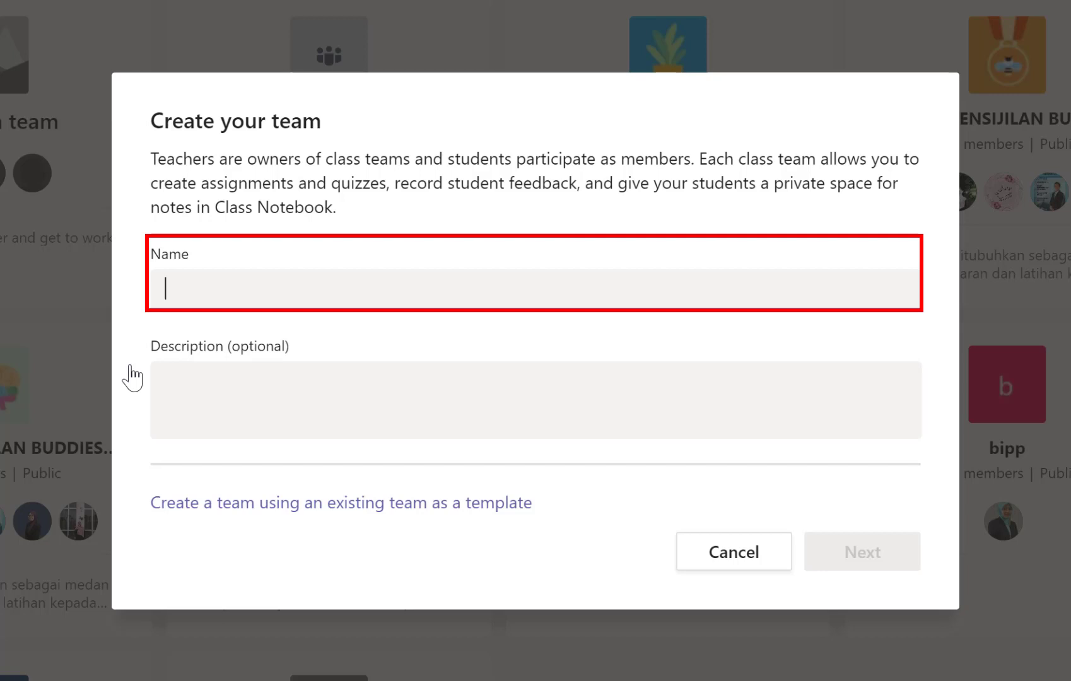
pyautogui.write('ICT')
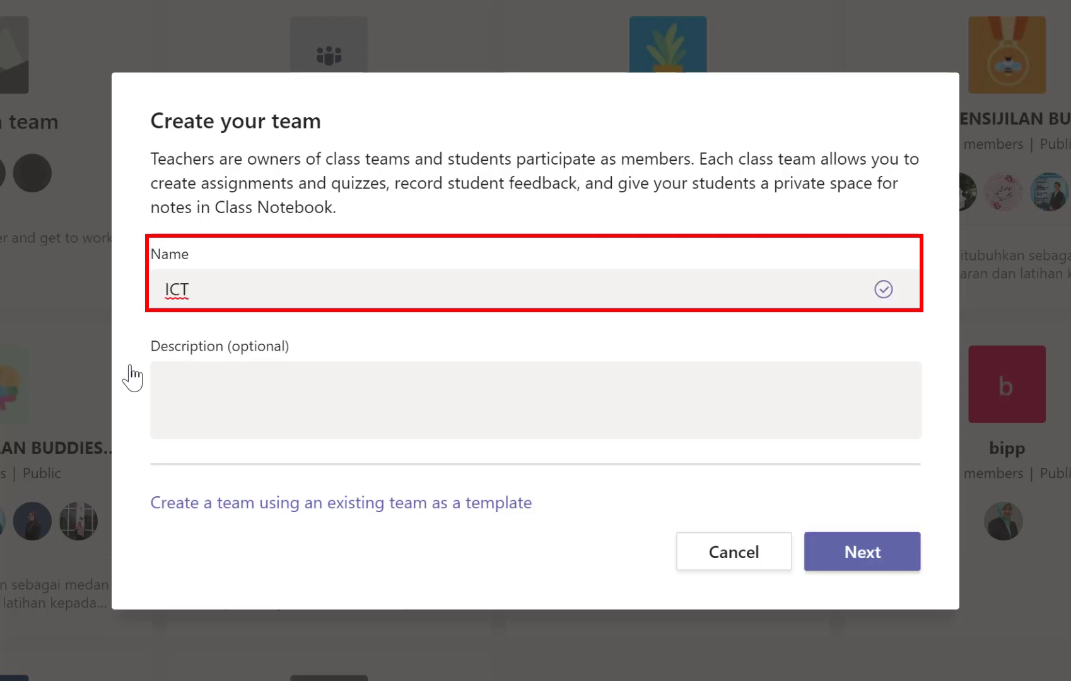
pyautogui.write(' SKS1362')
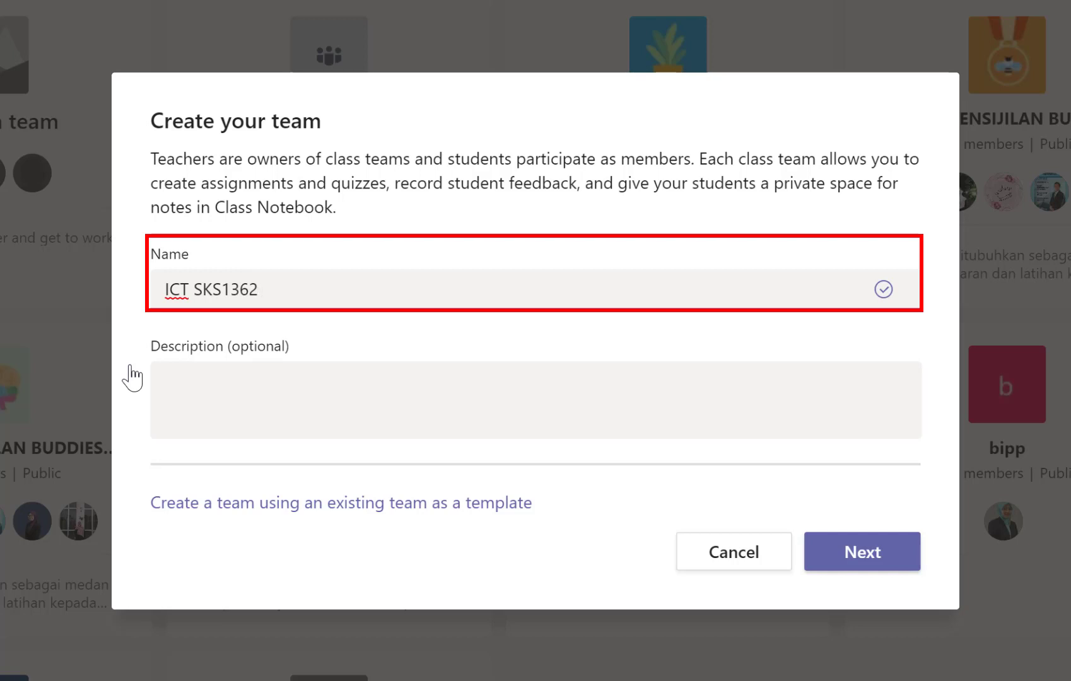
pyautogui.write('MLB3')
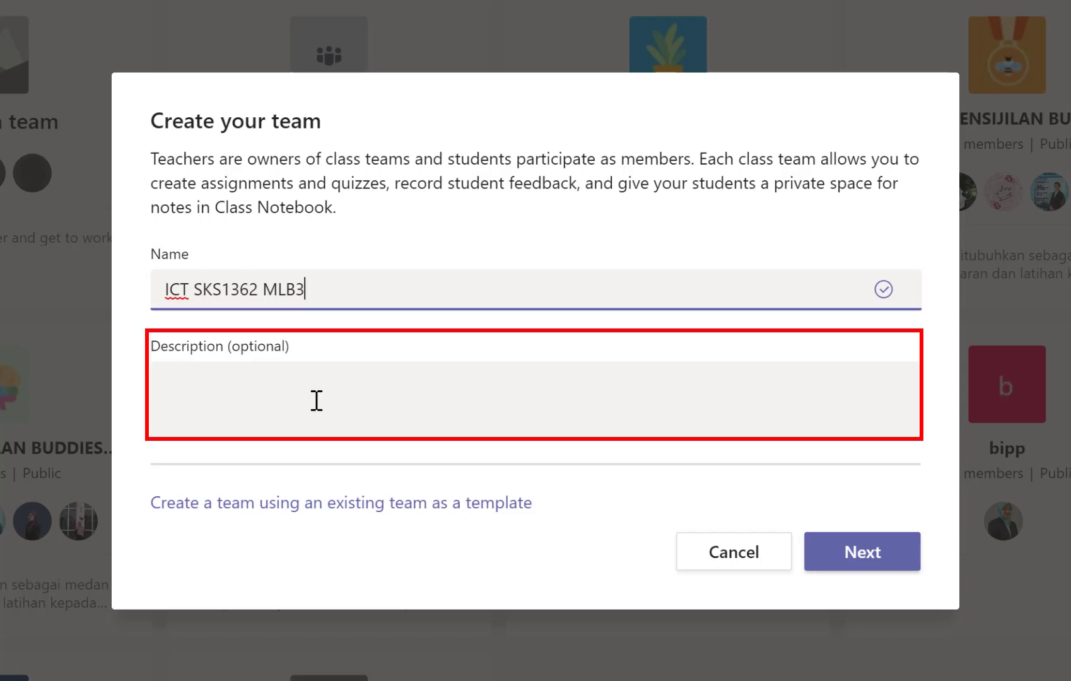
pyautogui.click(337, 426)
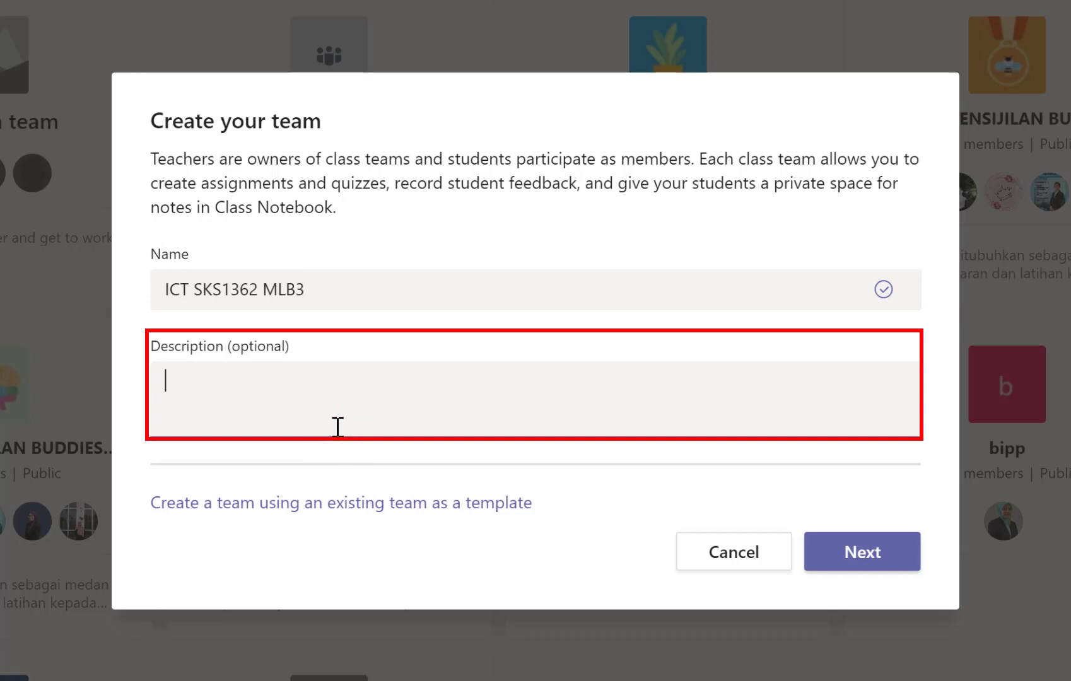
pyautogui.click(884, 557)
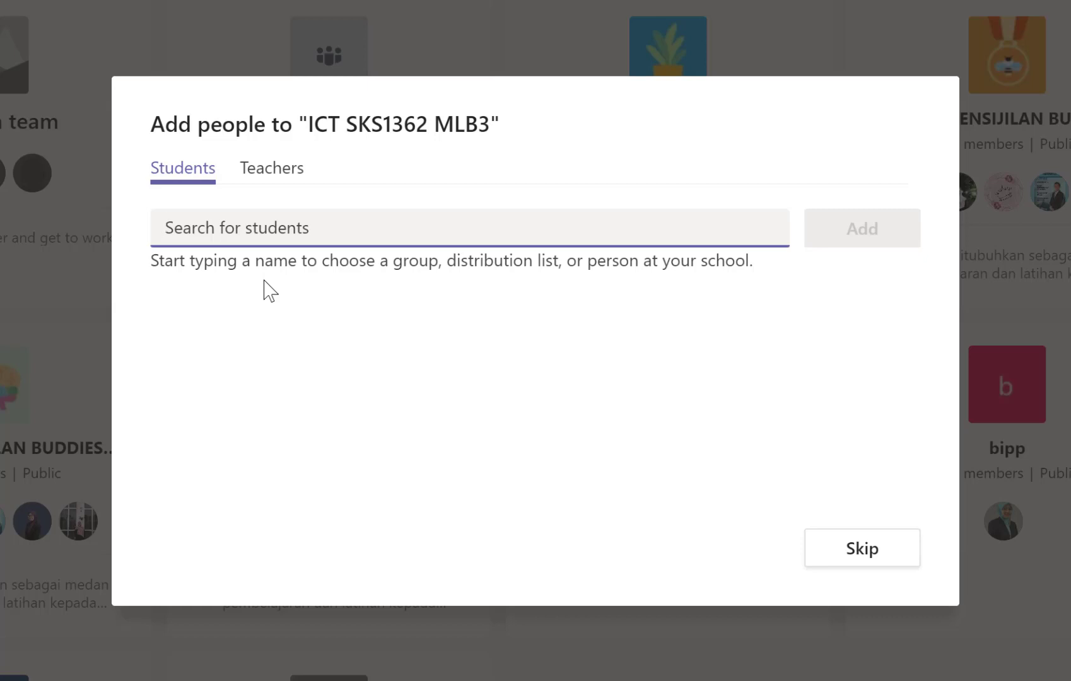
# Step: Search for students to add to the team by a first name and look through the suggested people
pyautogui.write('MP')
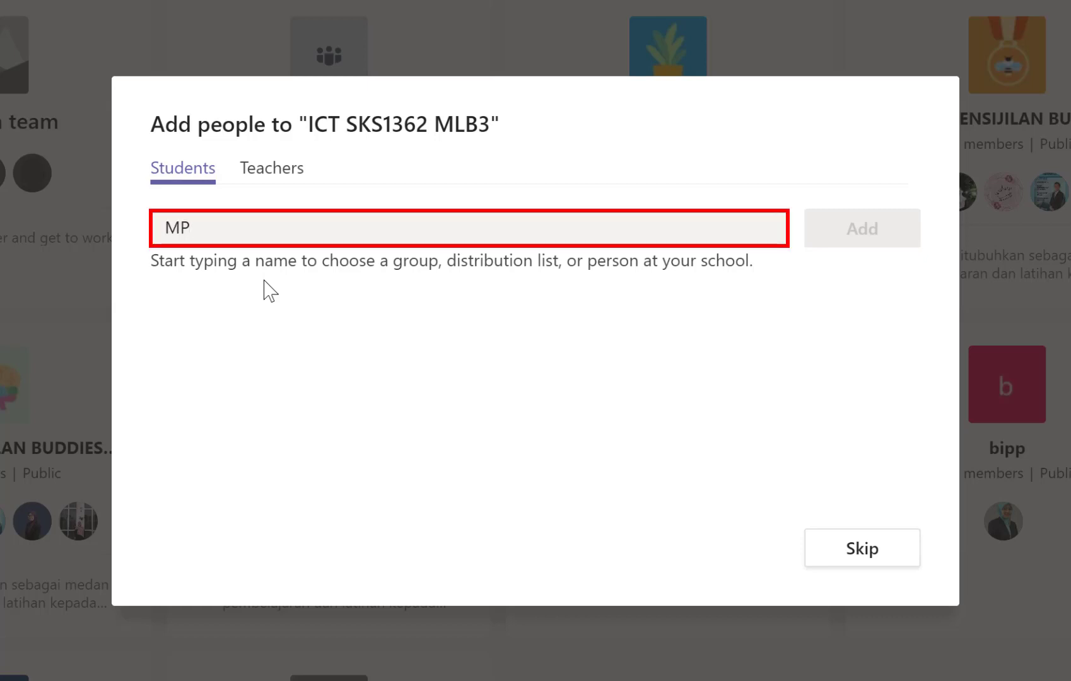
pyautogui.press('BackSpace')
pyautogui.write('OHD')
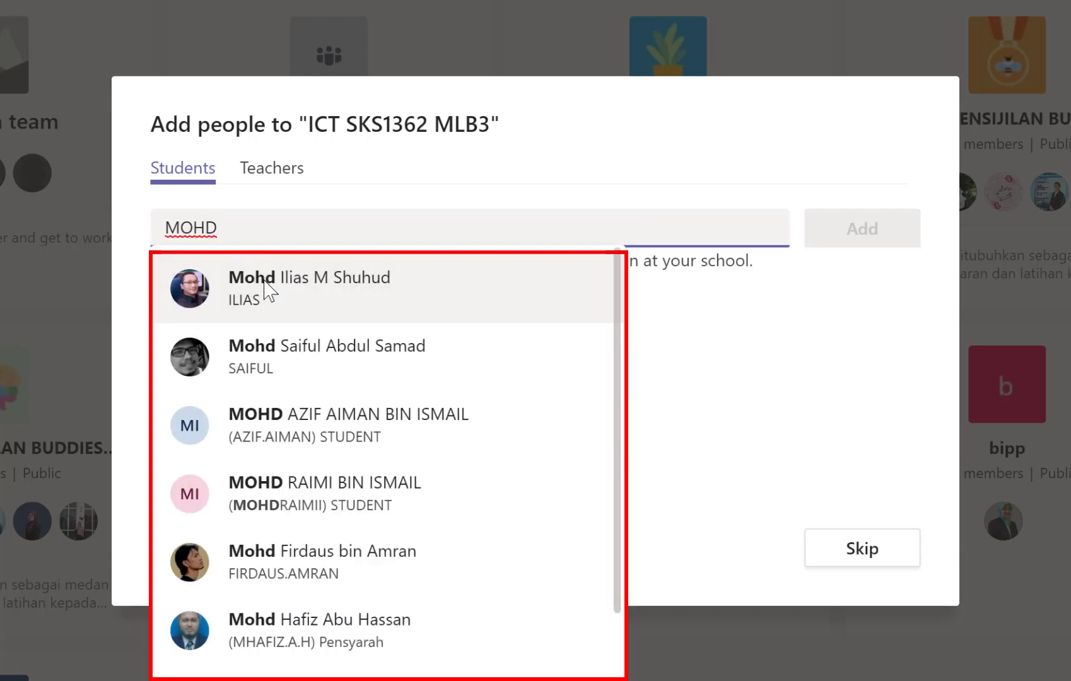
pyautogui.scroll(-3, 340, 404)
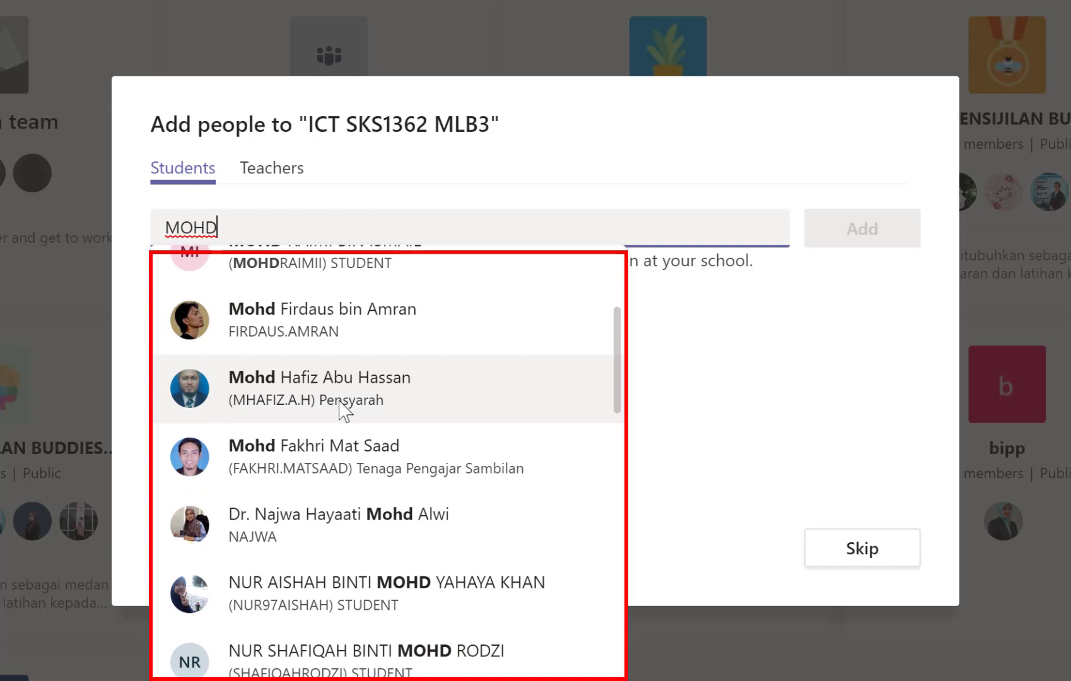
pyautogui.scroll(3, 339, 401)
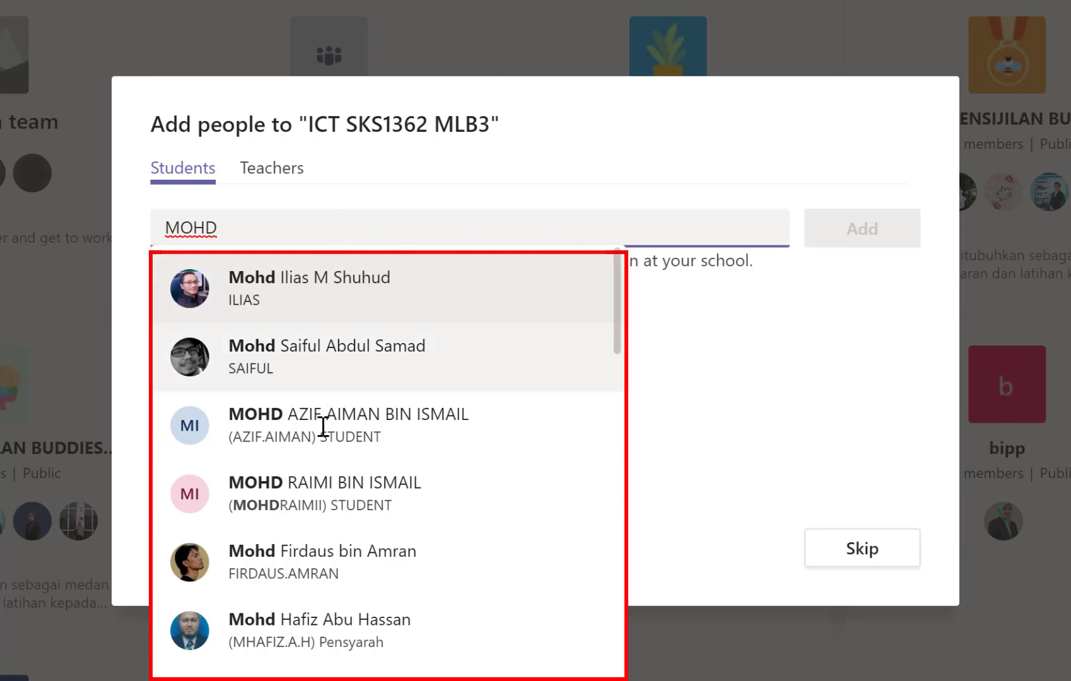
pyautogui.scroll(-3, 324, 426)
pyautogui.scroll(-10, 353, 403)
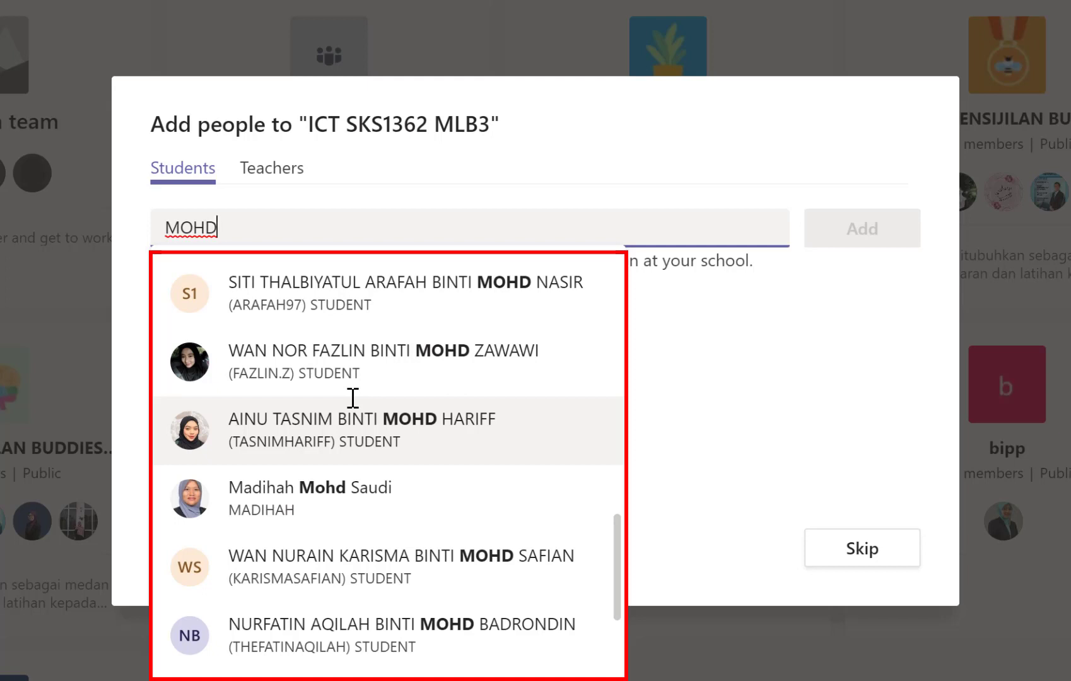
# Step: Open the teacher search for the new team, and skip adding people
pyautogui.click(255, 179)
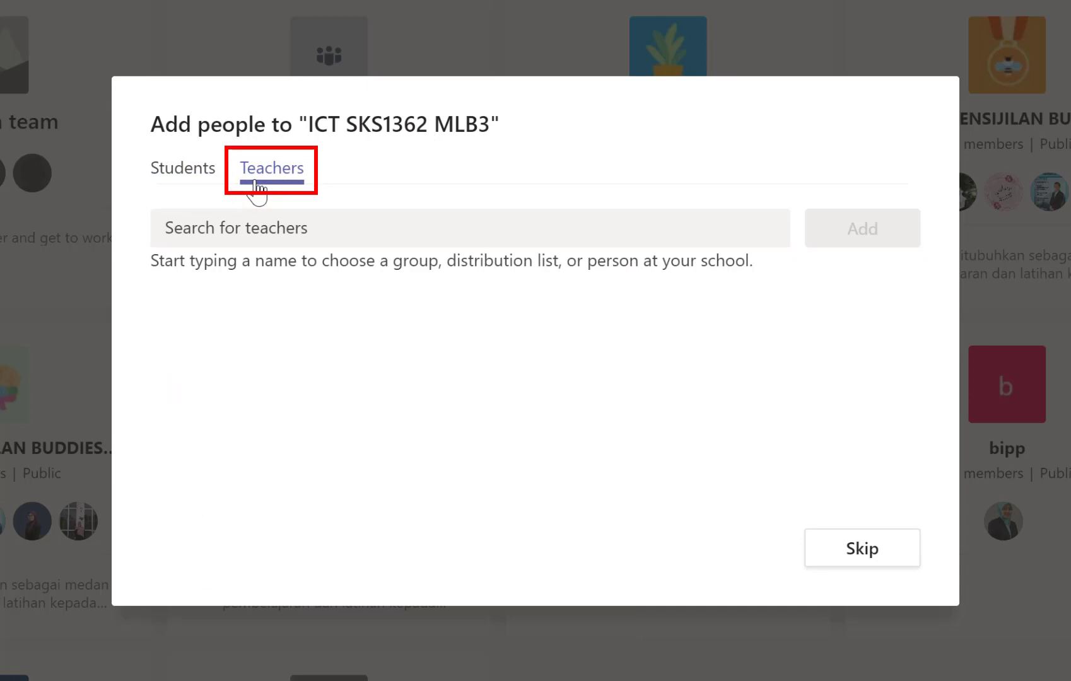
pyautogui.click(246, 236)
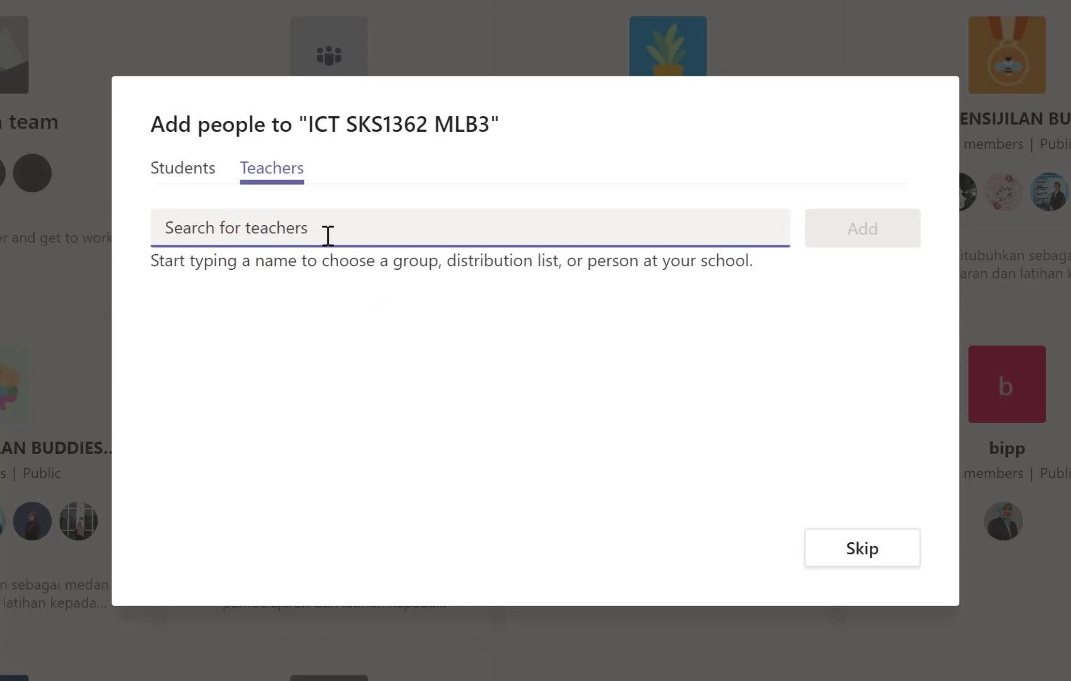
pyautogui.click(844, 559)
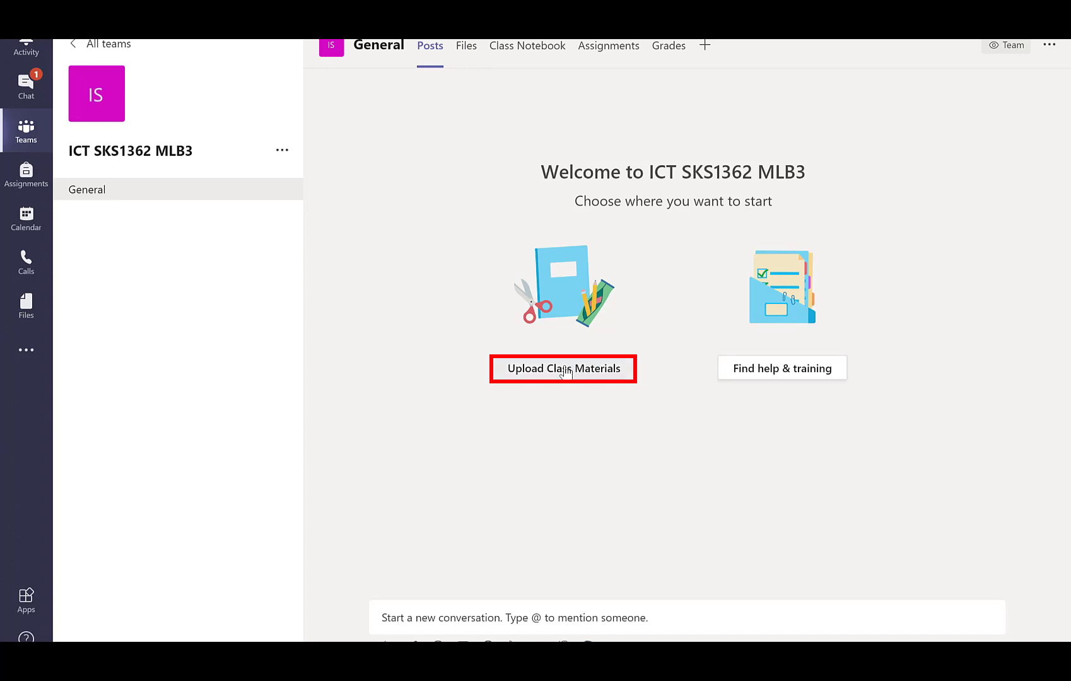
# Step: Upload the "Microsoft Teams (Stracomm)" presentation and the "Notis Sesi Pelaksanaan Pengajaran" PDF from the Desktop to the Class Materials folder
pyautogui.click(566, 371)
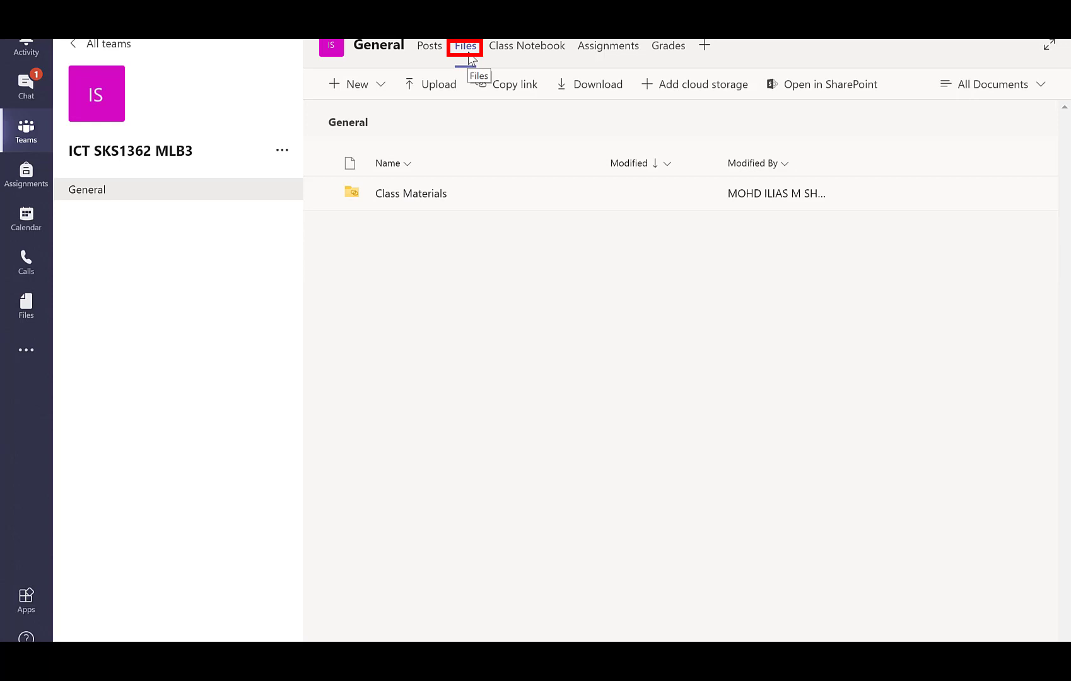
pyautogui.click(413, 197)
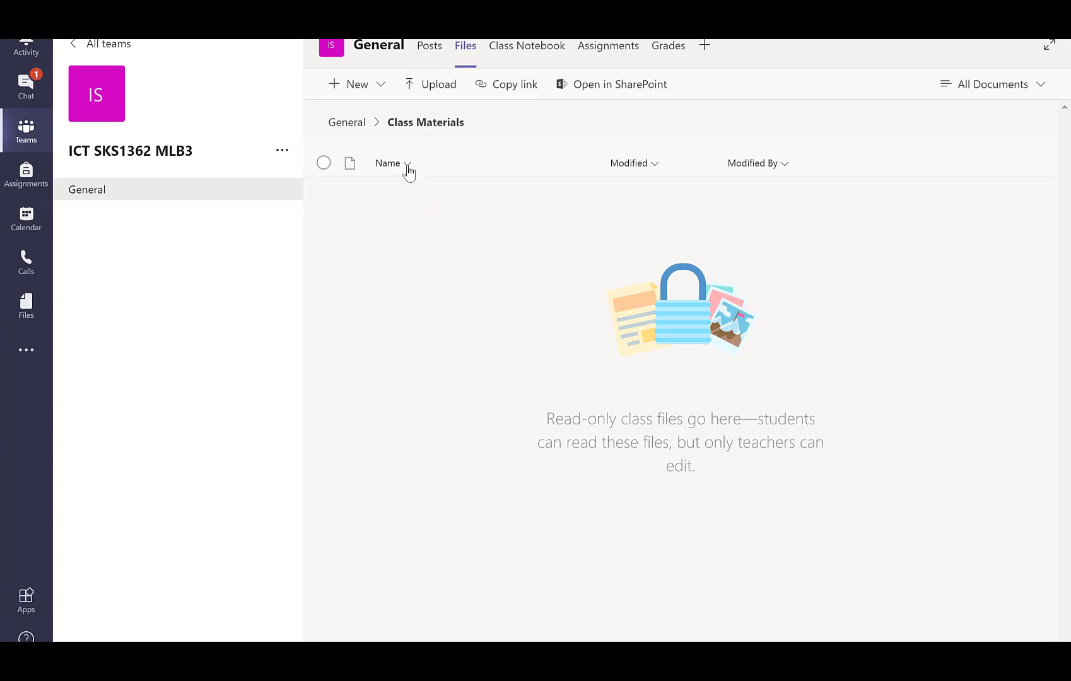
pyautogui.click(435, 86)
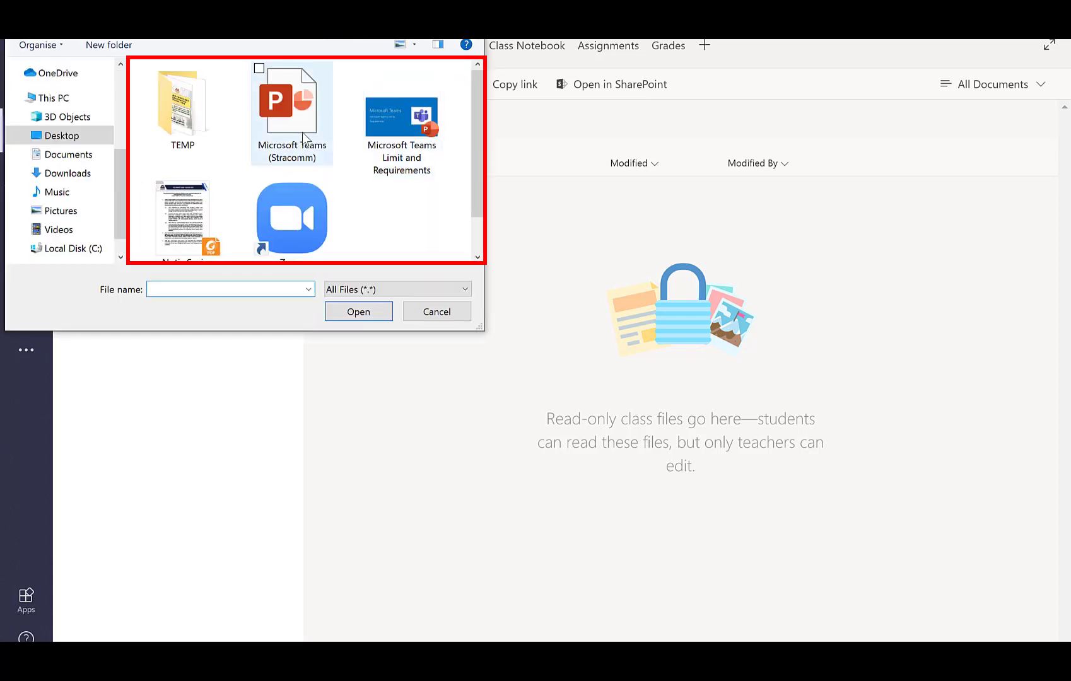
pyautogui.click(303, 123)
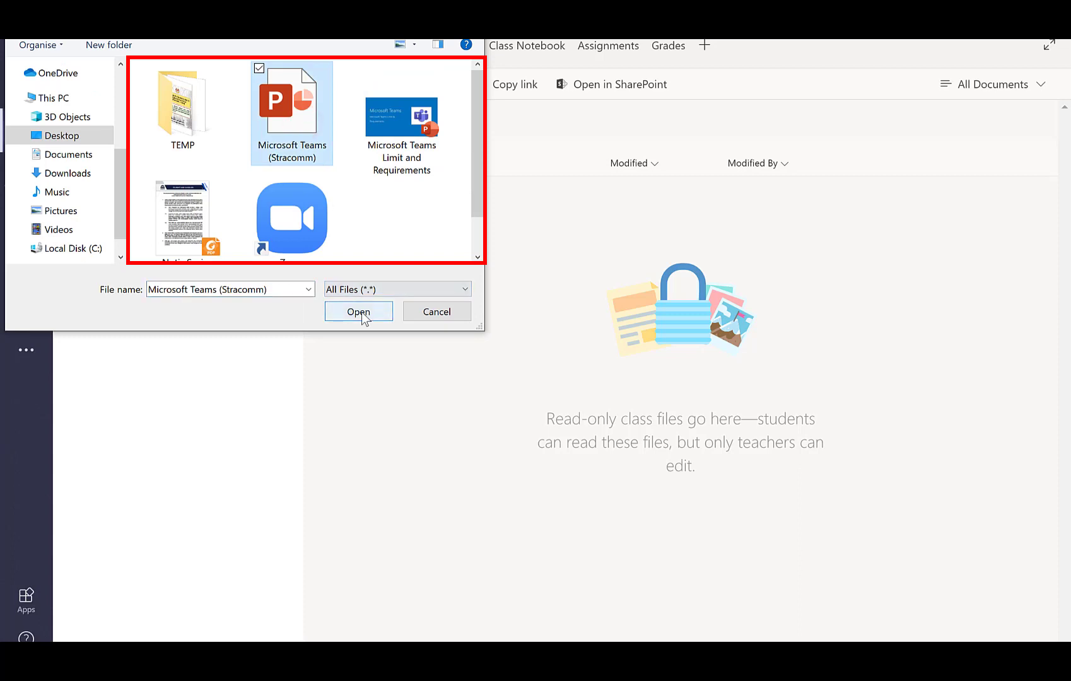
pyautogui.keyDown('ctrl'); pyautogui.click(213, 228); pyautogui.keyUp('ctrl')
pyautogui.click(367, 314)
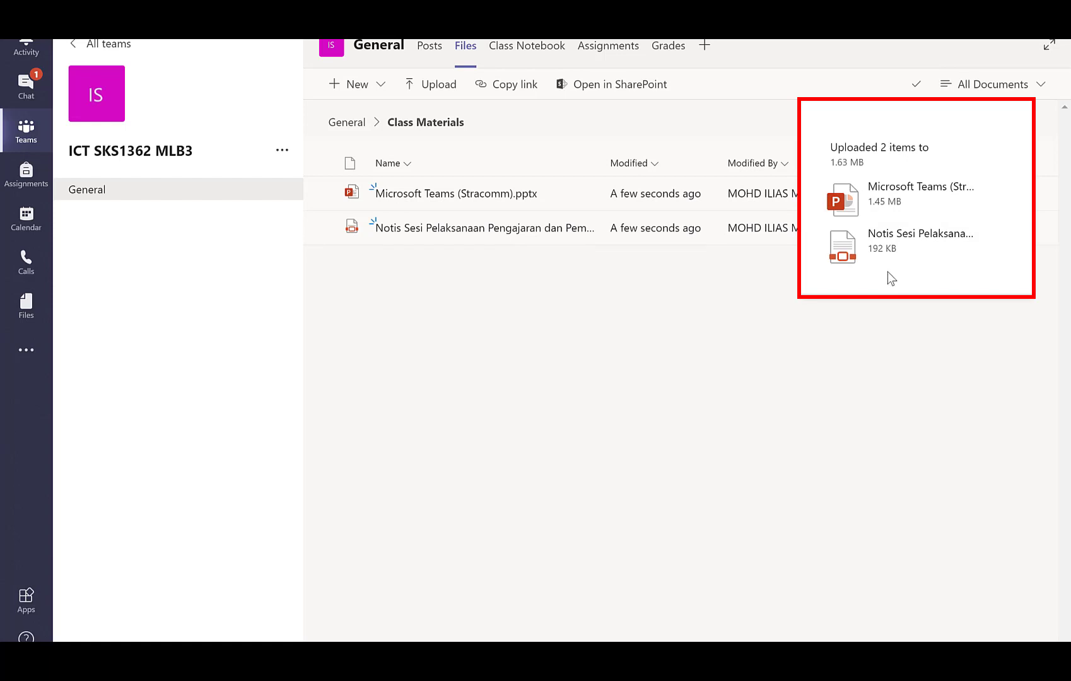
pyautogui.click(682, 306)
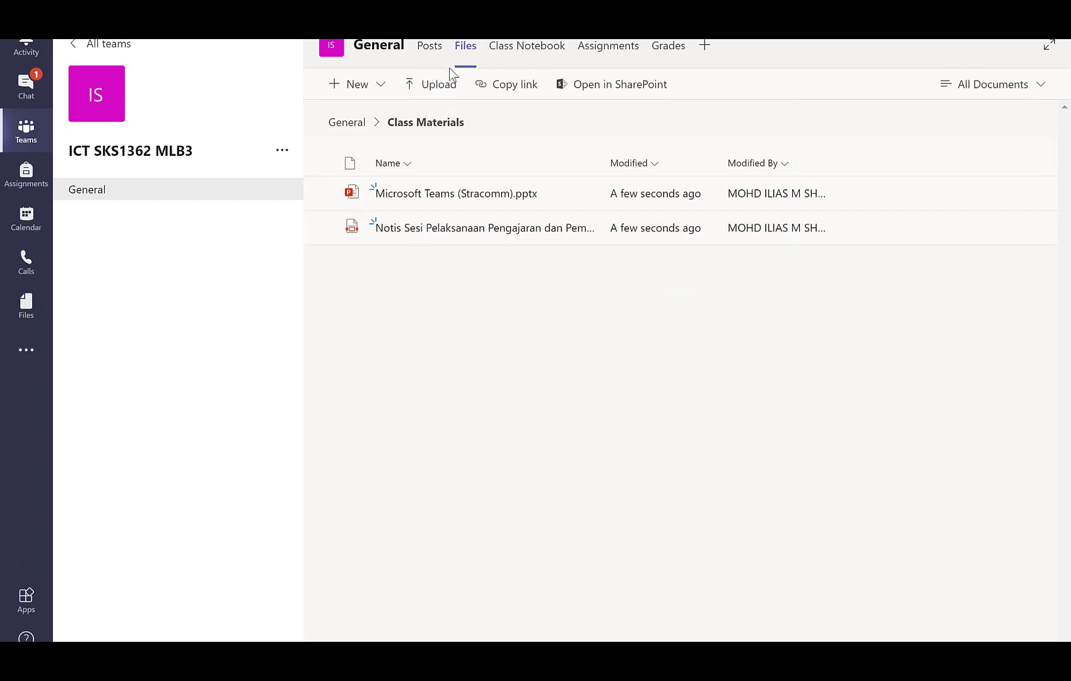
# Step: Upload the "Microsoft Teams (Stracomm)" presentation to the General channel's main files folder
pyautogui.click(348, 122)
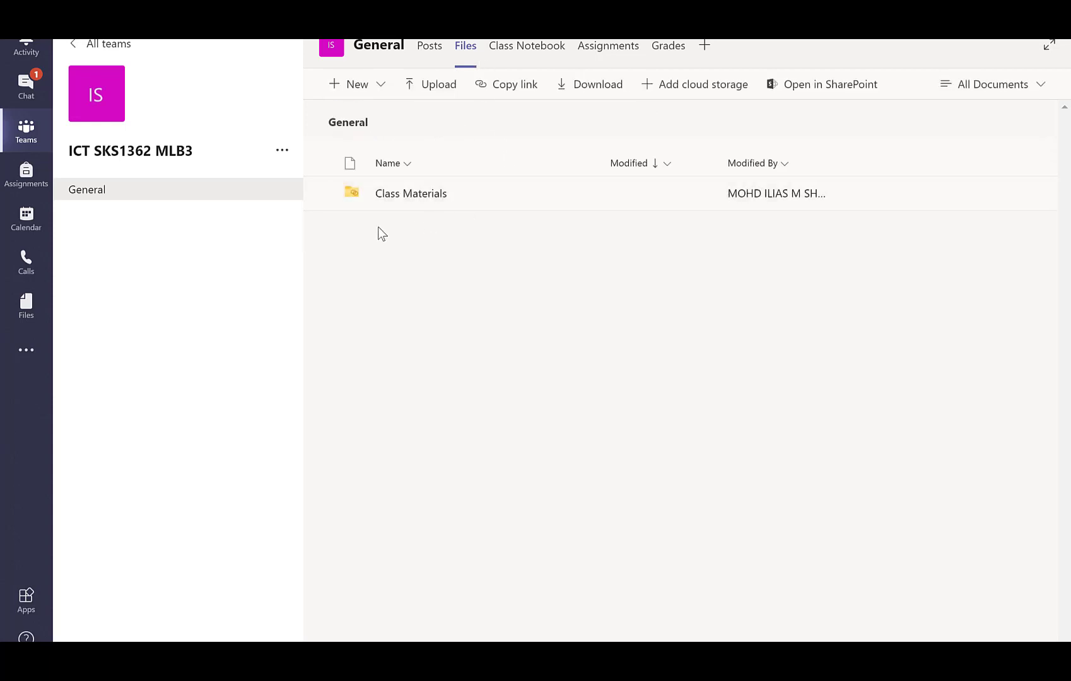
pyautogui.click(426, 84)
pyautogui.click(297, 111)
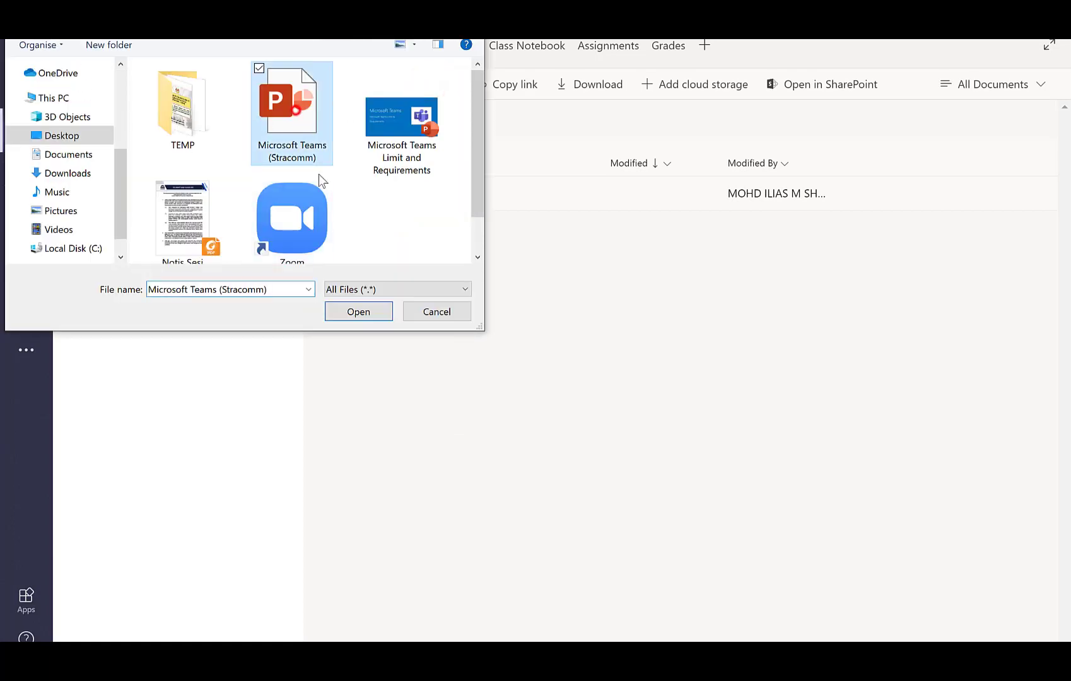
pyautogui.click(374, 309)
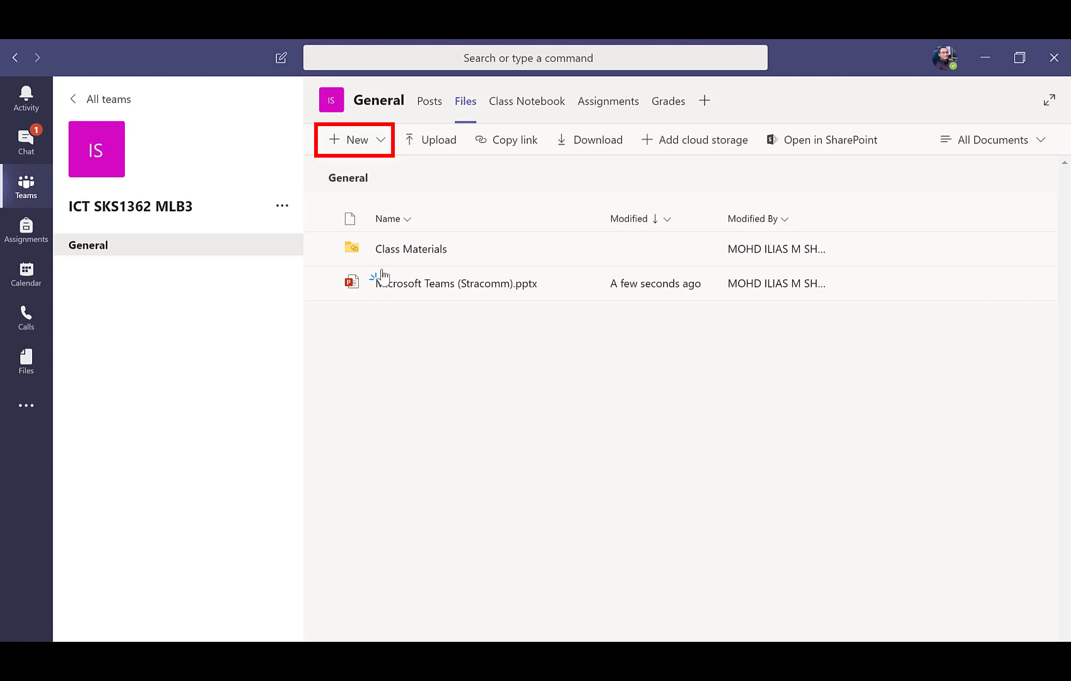
# Step: Create a new Word document named "PROPOSAL" in the General channel's files and place the cursor in its blank page
pyautogui.click(362, 139)
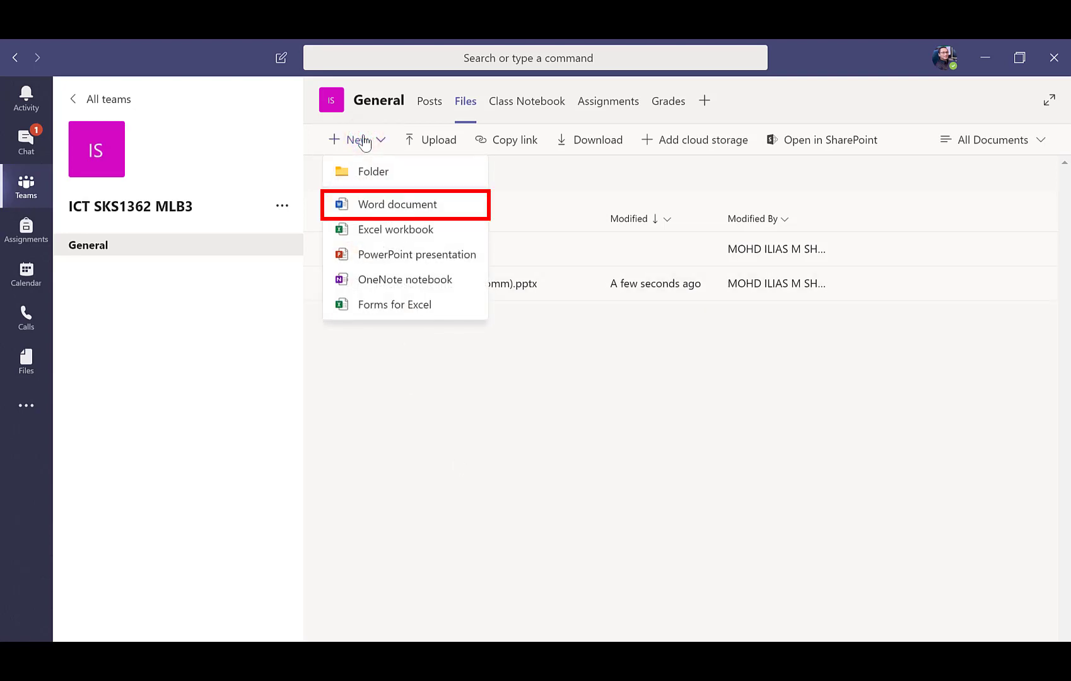
pyautogui.click(379, 207)
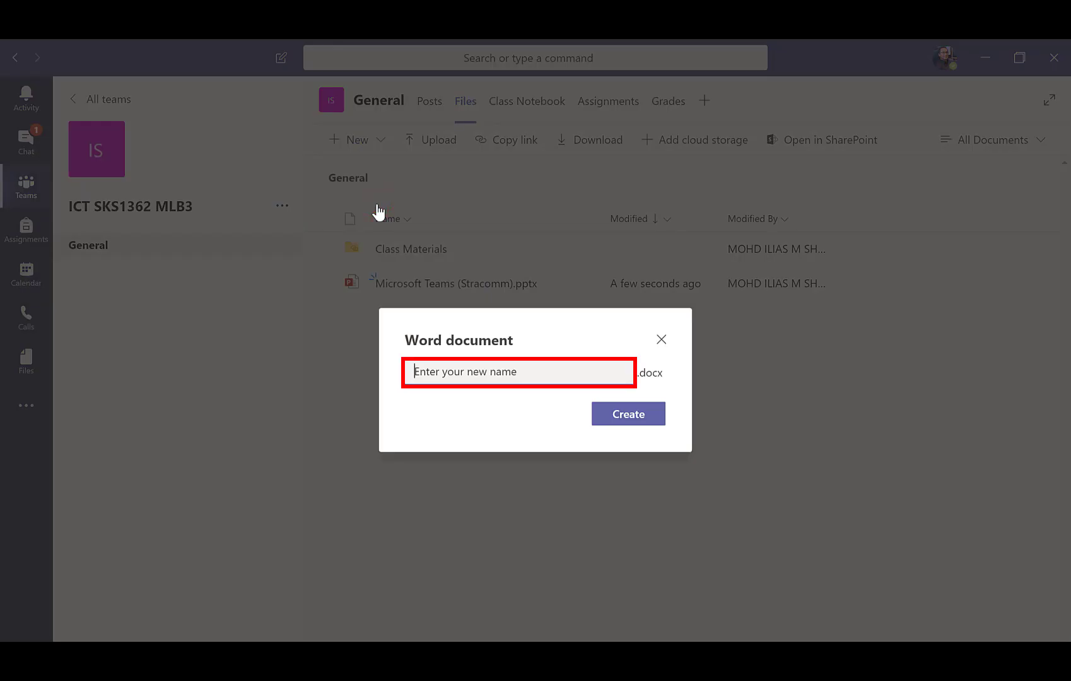
pyautogui.write('PROPOSAL')
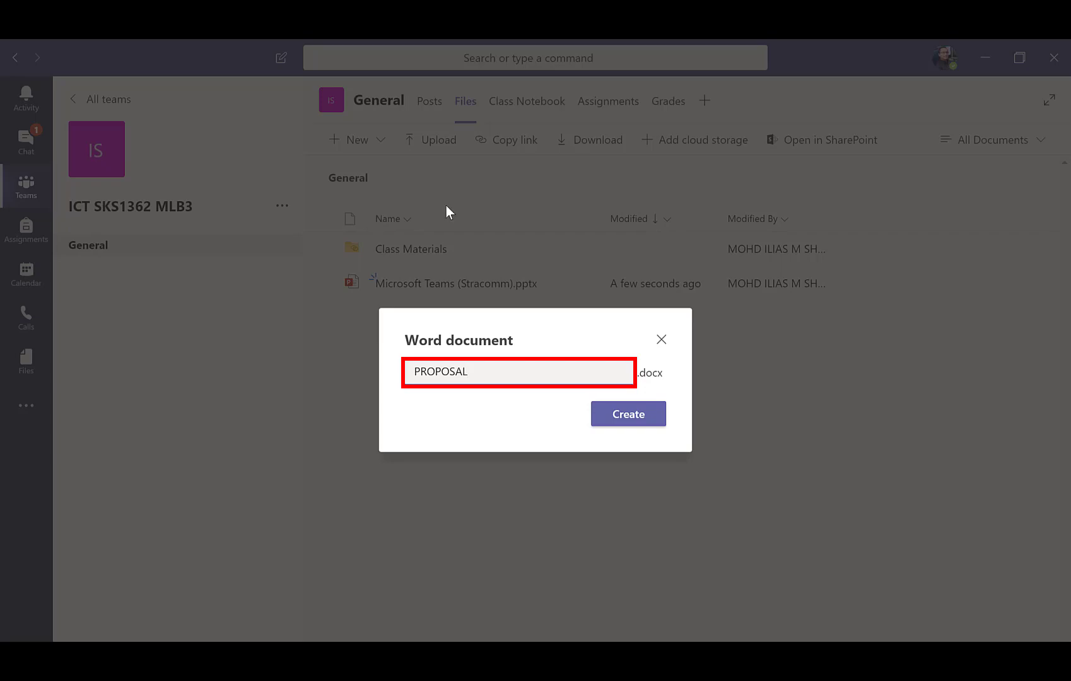
pyautogui.click(617, 414)
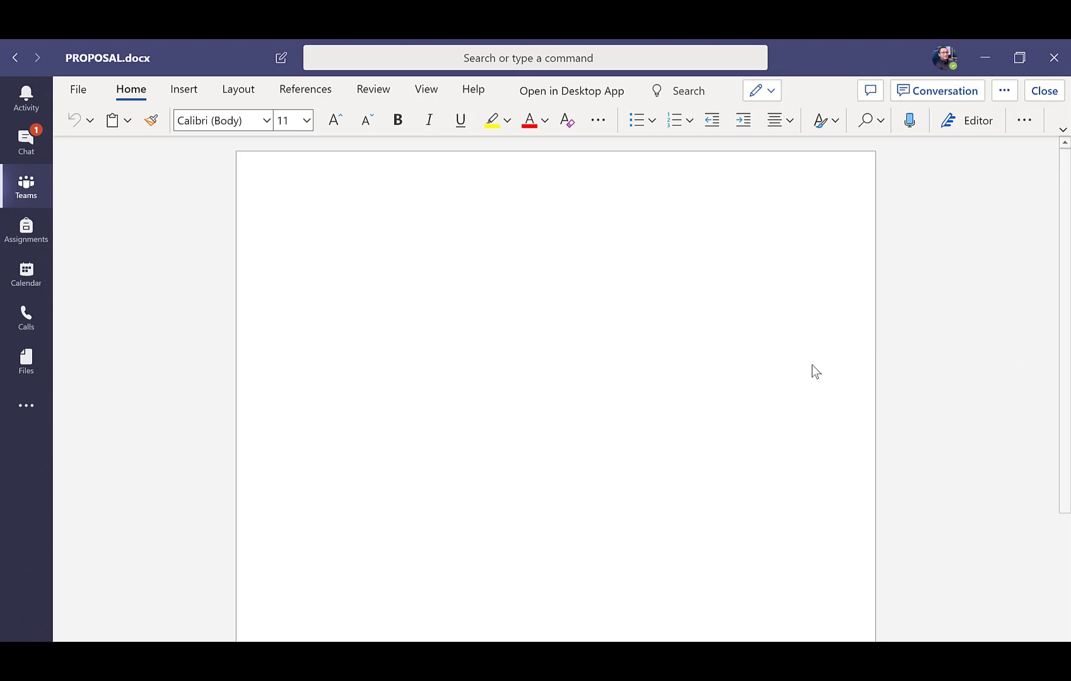
pyautogui.click(431, 279)
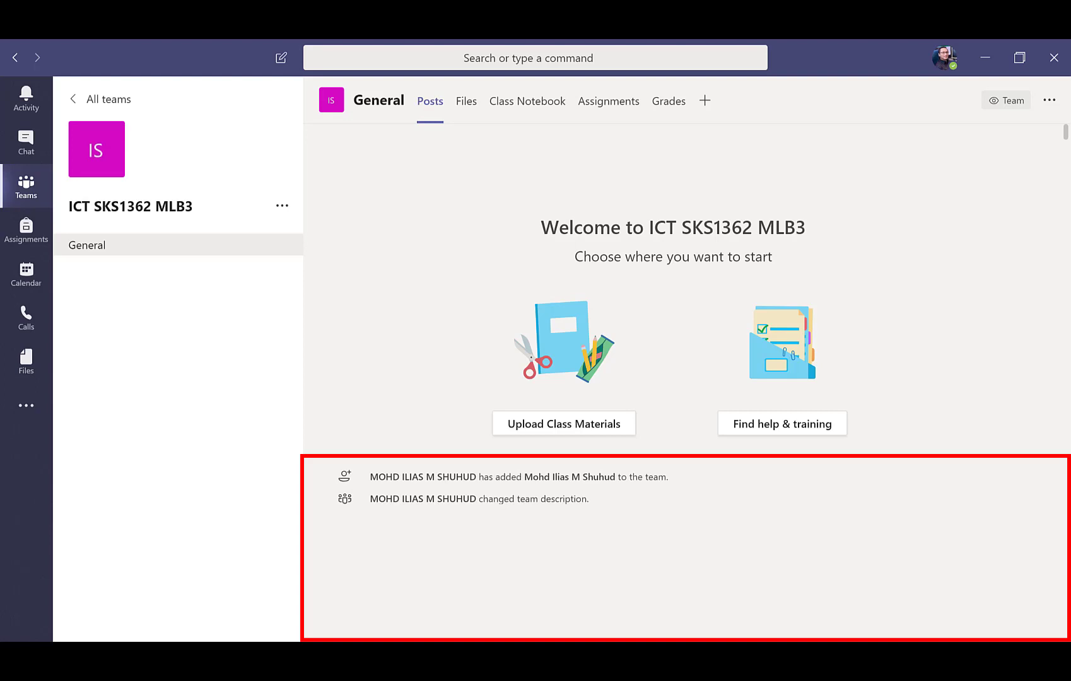
# Step: Post "hello" and "assalamualaikum" in the General channel, and reply "hi" to the "hello" post
pyautogui.press('Return')
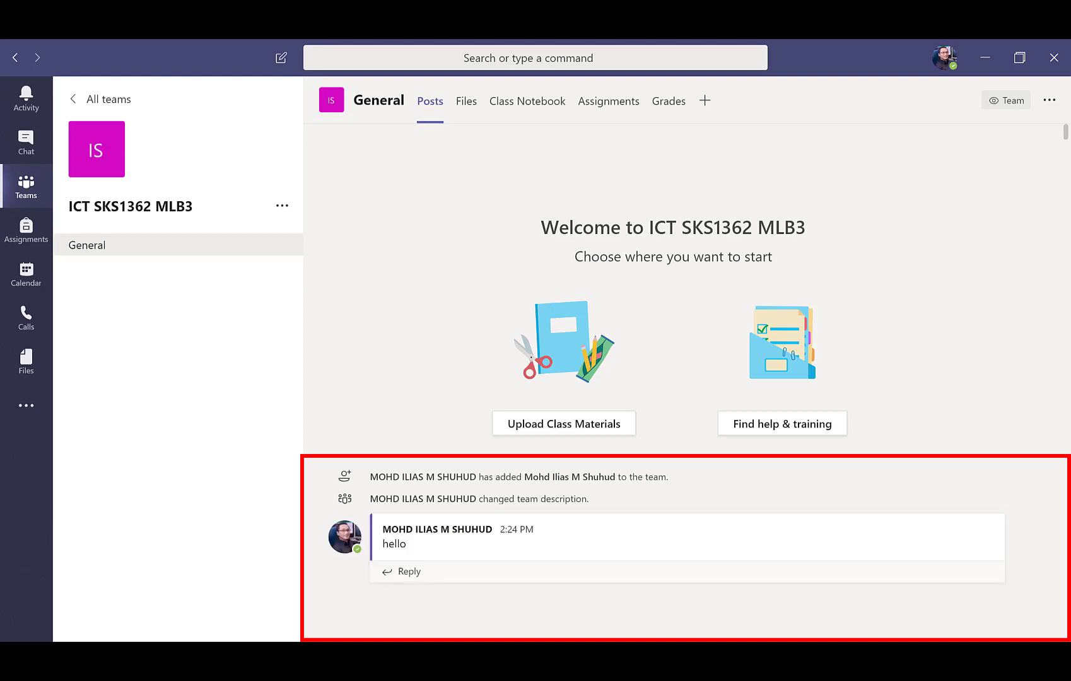
pyautogui.press('Return')
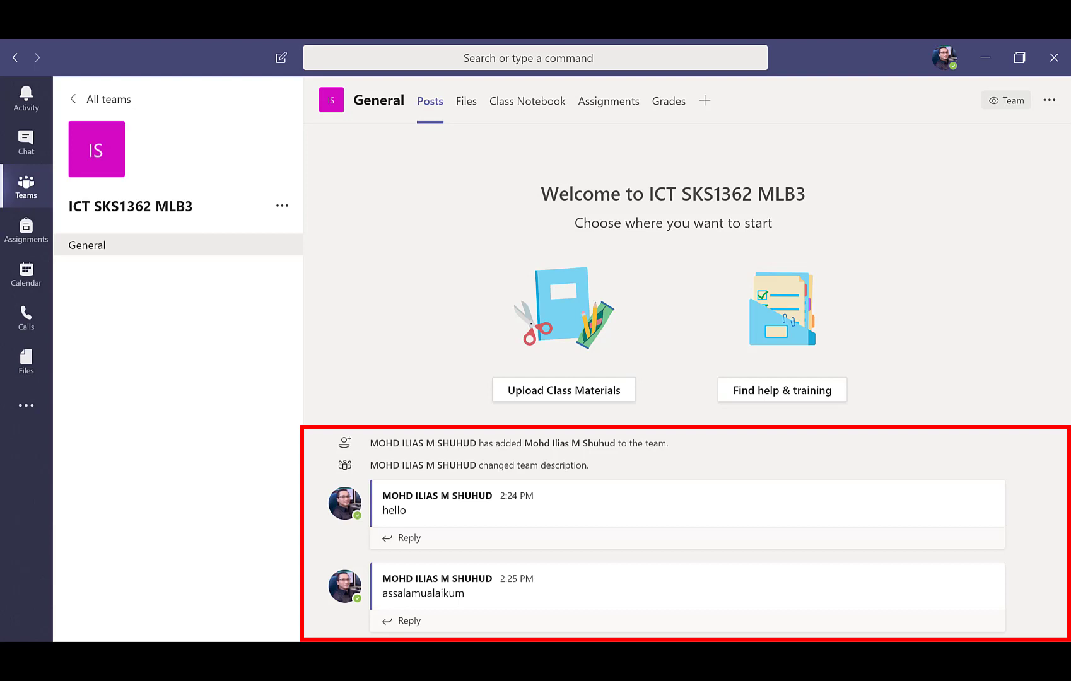
pyautogui.moveTo(735, 503)
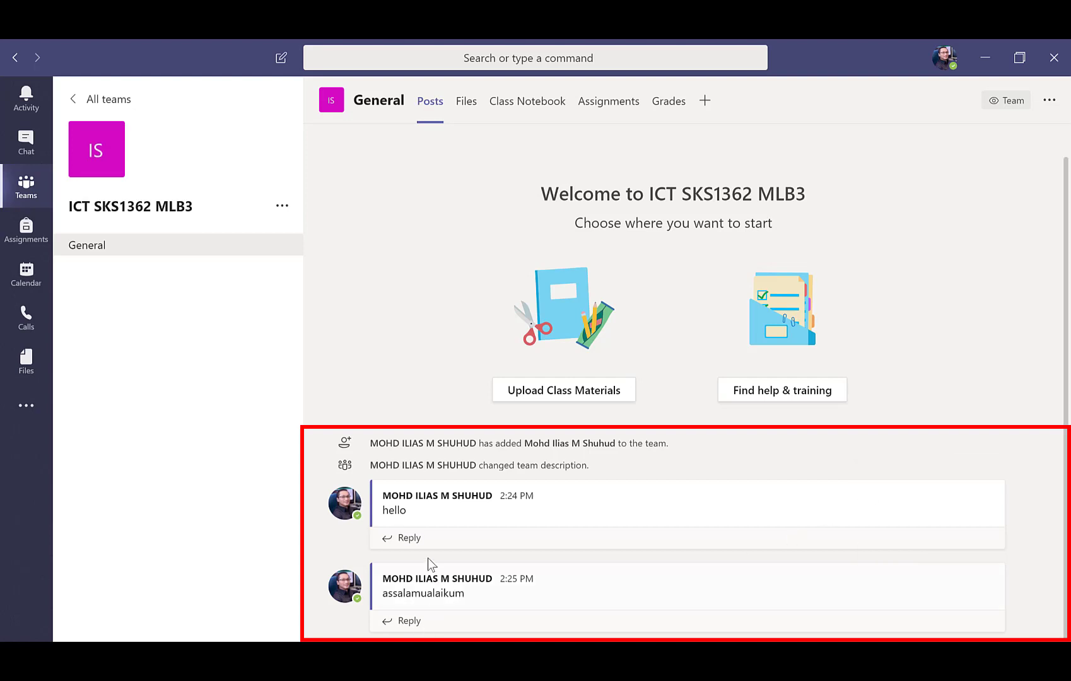
pyautogui.click(409, 539)
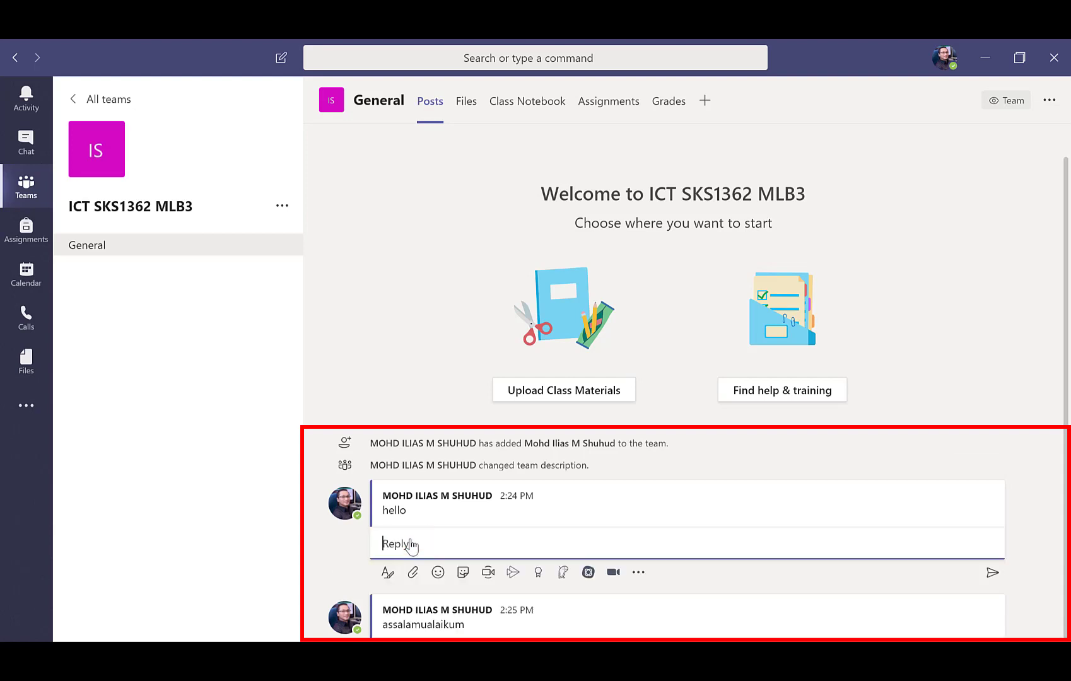
pyautogui.write('hi')
pyautogui.press('Return')
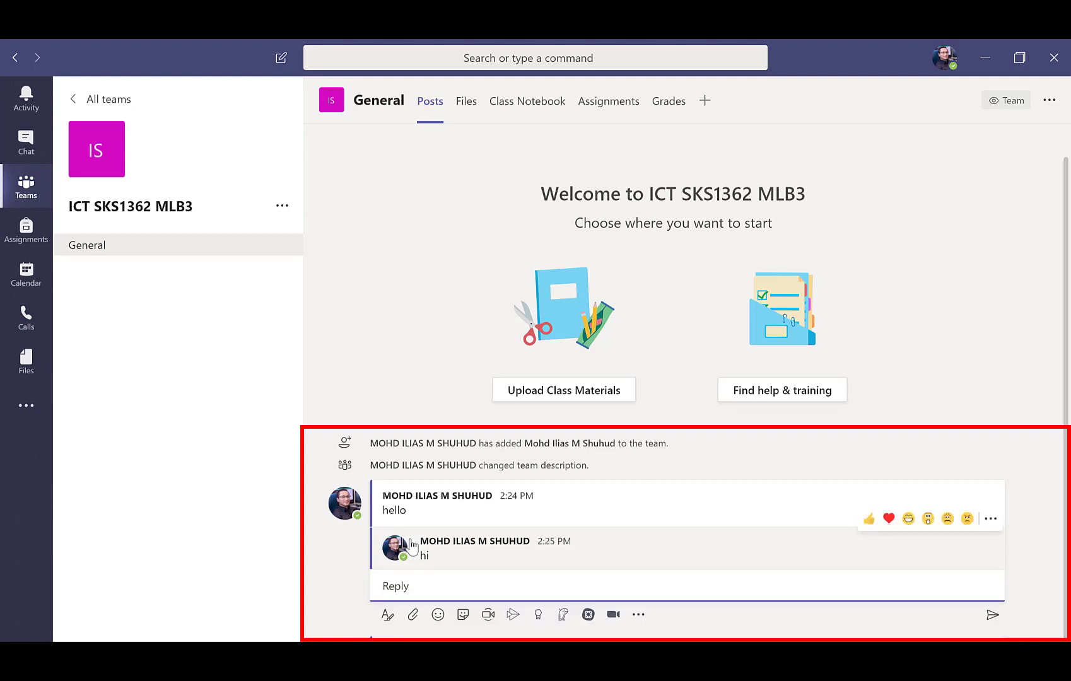
# Step: Post the "Notis Sesi Pelaksanaan Pengajaran" PDF from the Desktop, stored in the General folder, and open the posted file for a brief preview
pyautogui.click(412, 614)
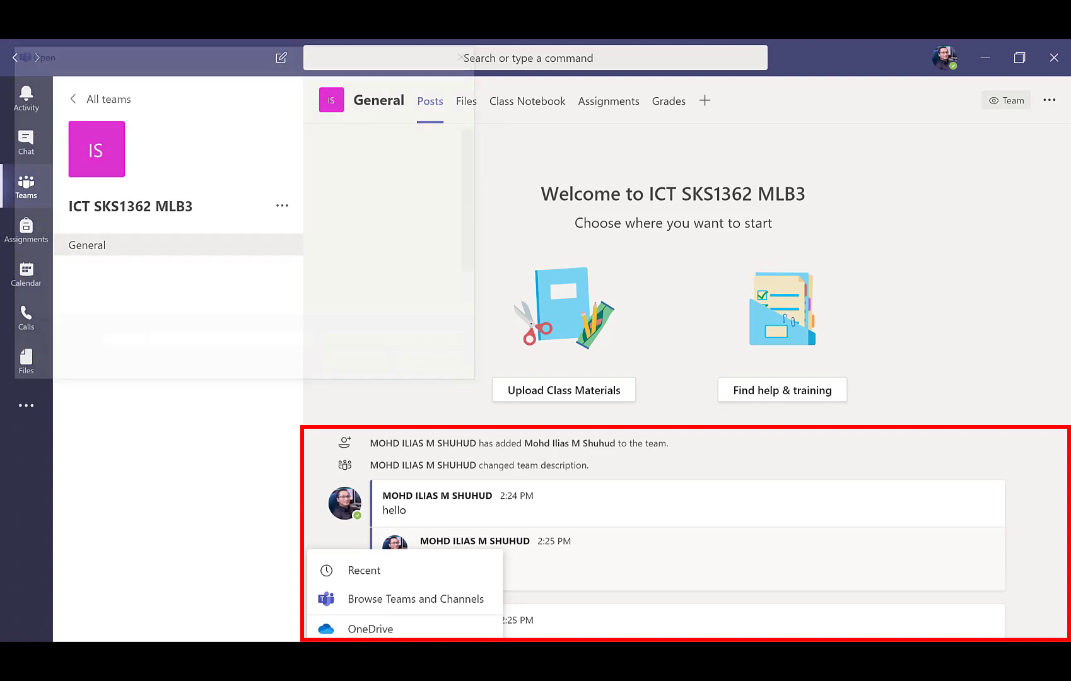
pyautogui.click(166, 272)
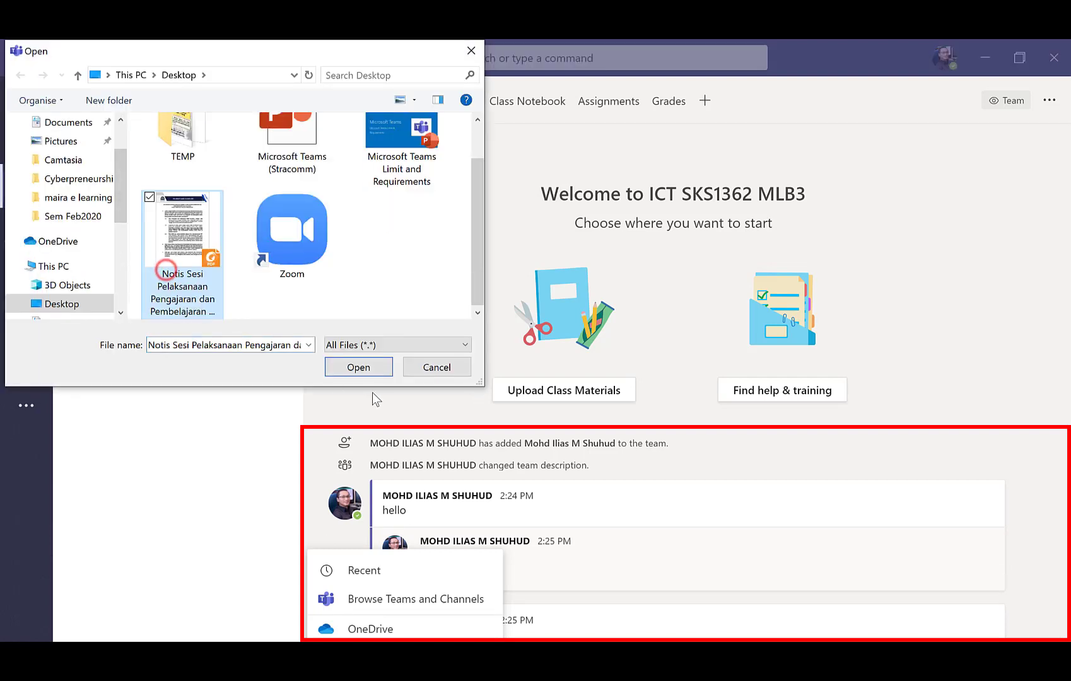
pyautogui.click(376, 367)
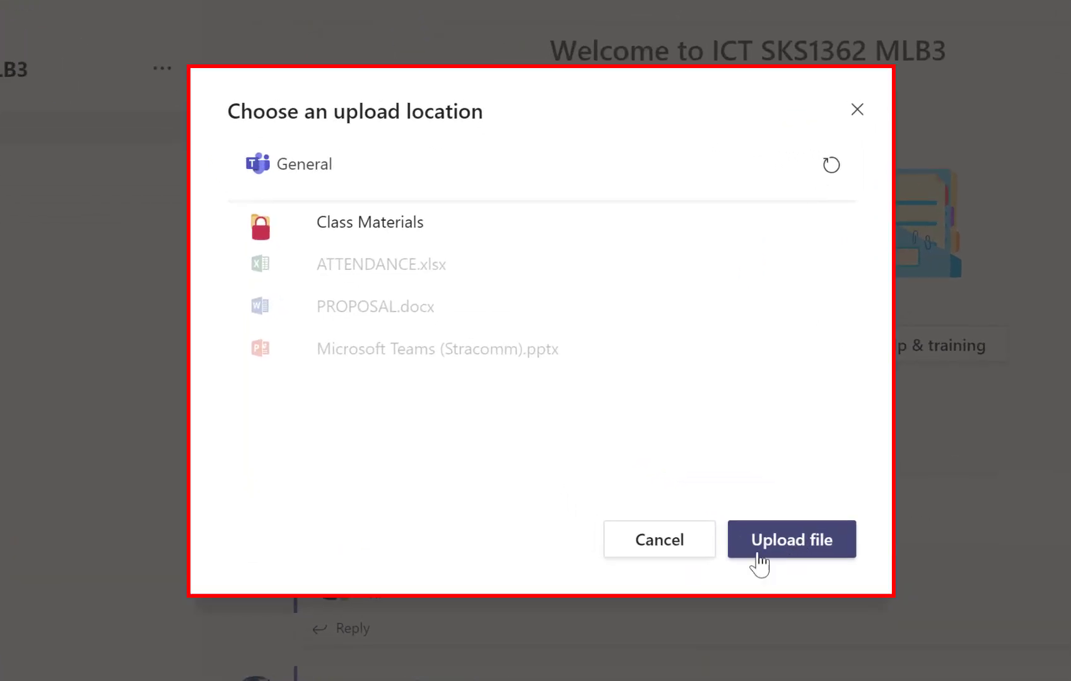
pyautogui.click(335, 238)
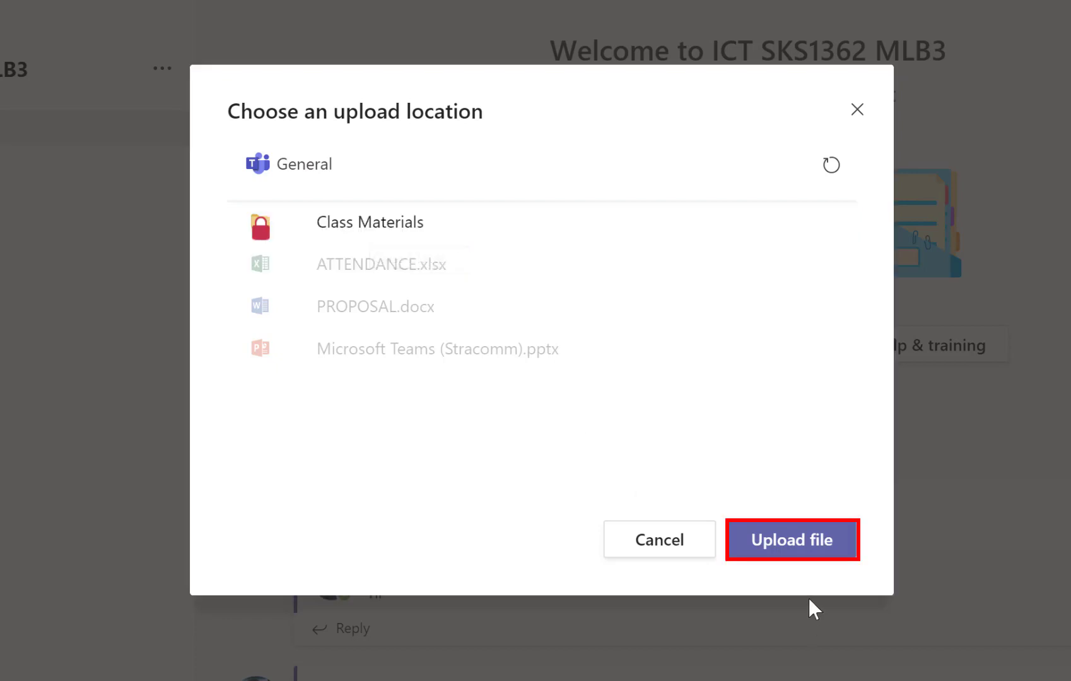
pyautogui.click(795, 549)
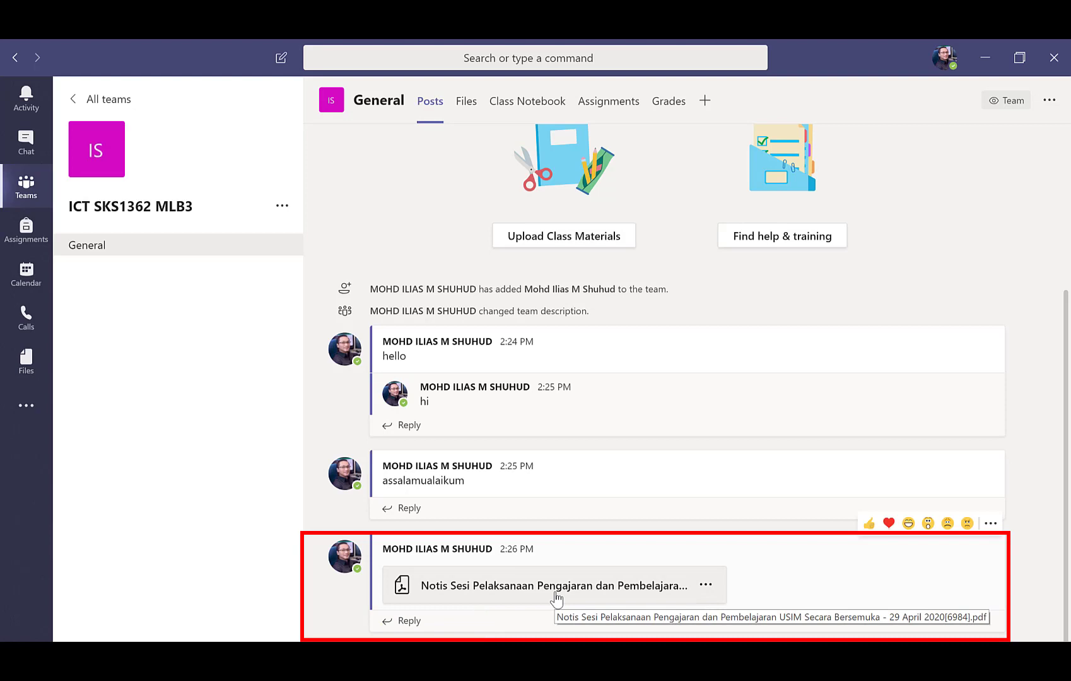
pyautogui.click(546, 587)
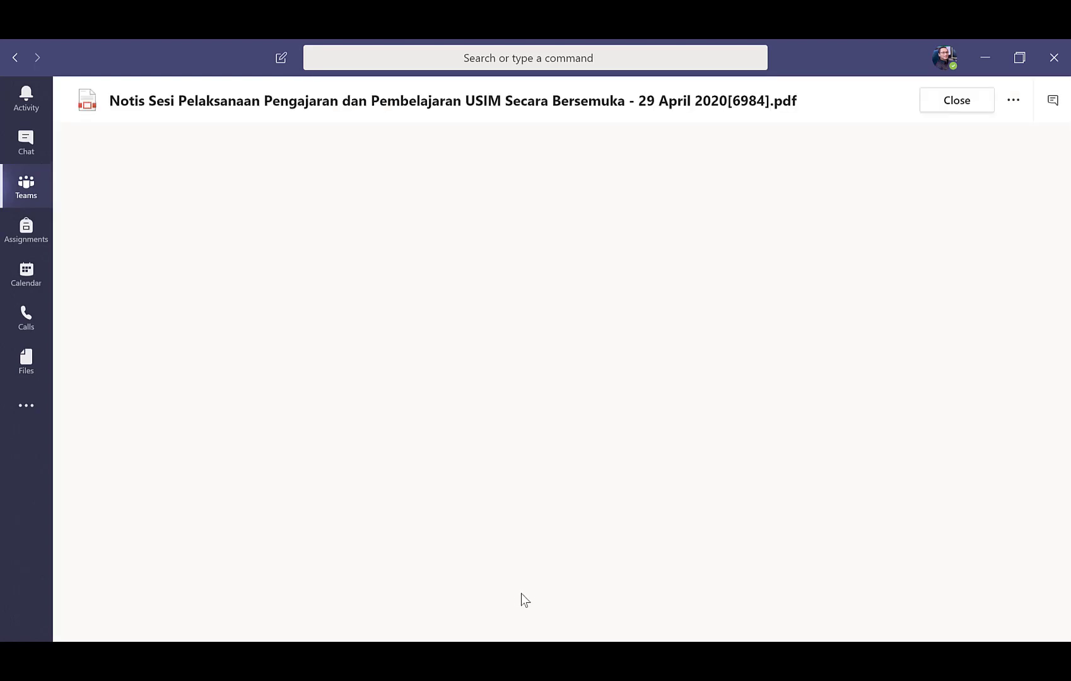
pyautogui.click(939, 100)
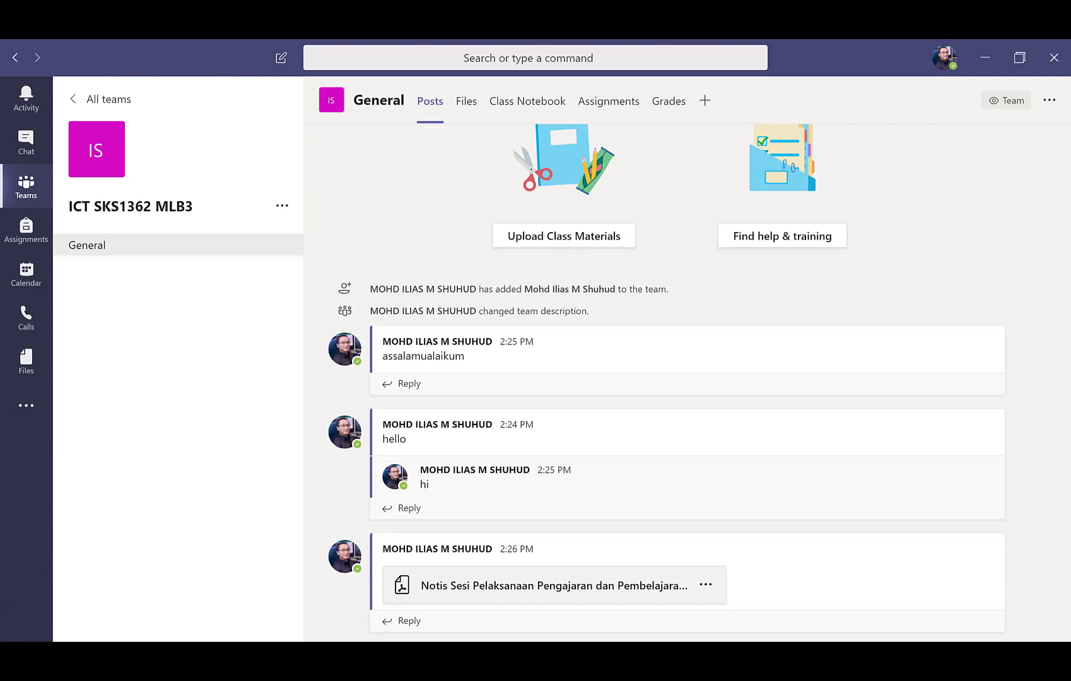
# Step: Post the "Microsoft Teams (Stracomm)" presentation from the Desktop in the General channel, uploading it to Class Materials and keeping both copies
pyautogui.click(405, 678)
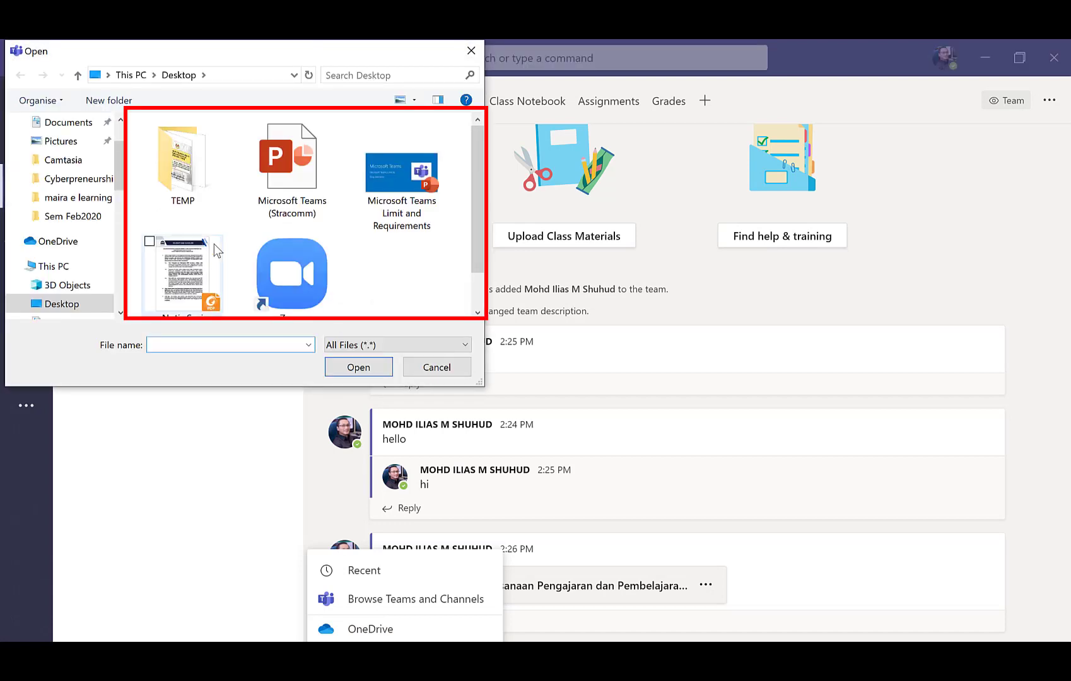
pyautogui.click(287, 182)
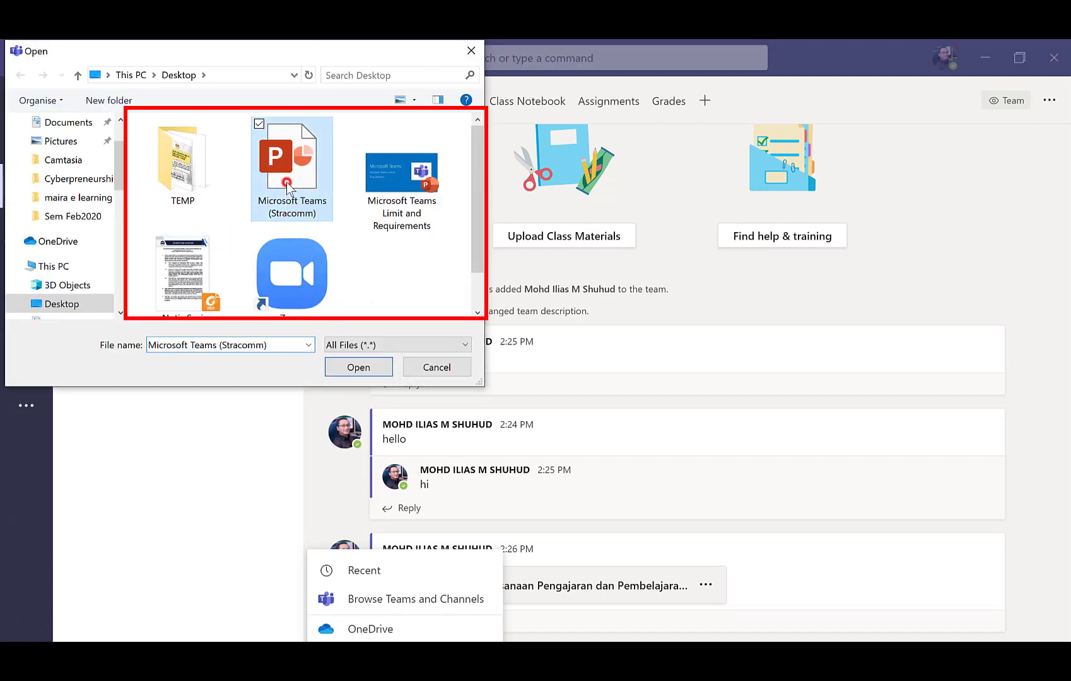
pyautogui.click(358, 367)
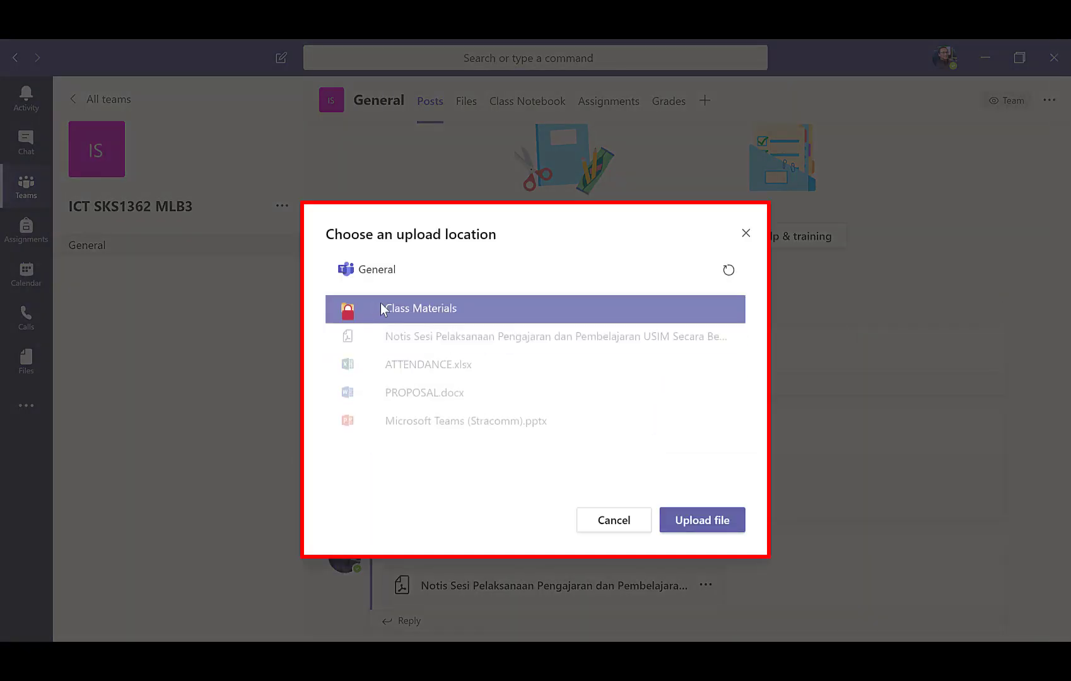
pyautogui.click(414, 315)
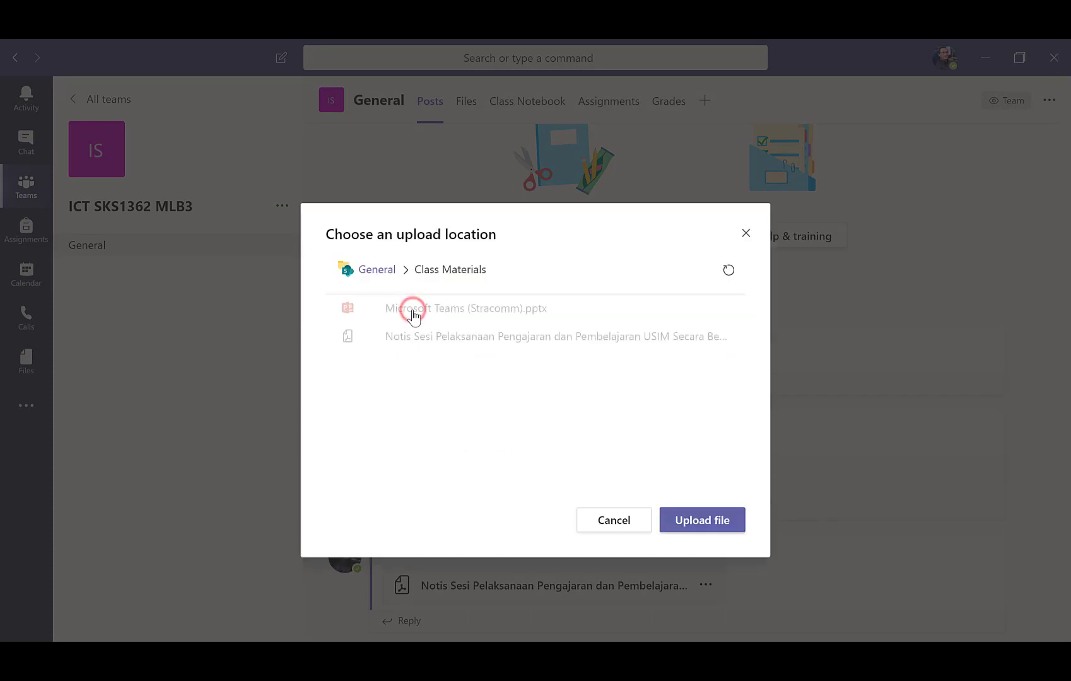
pyautogui.click(687, 528)
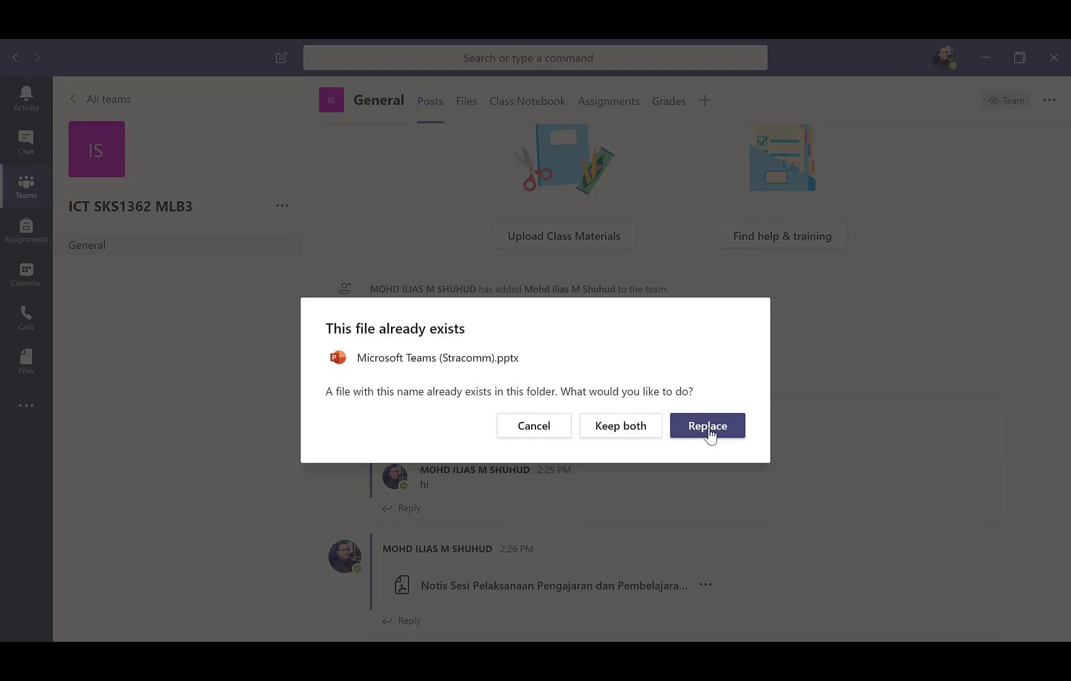
pyautogui.click(624, 432)
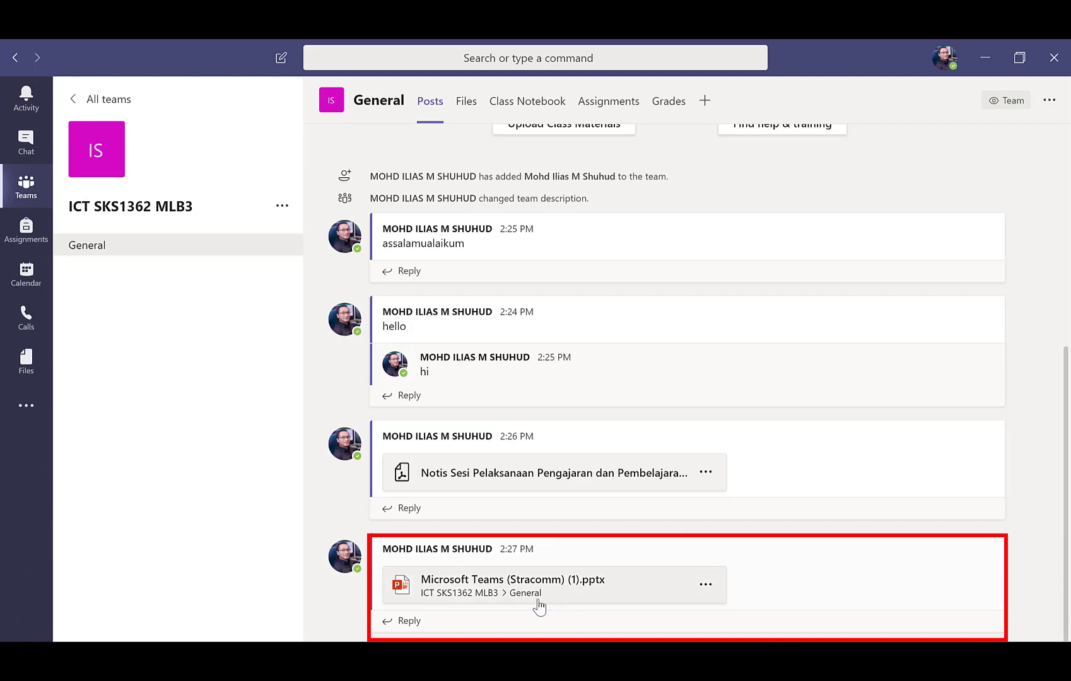
# Step: Examine the General channel's files and the Class Materials folder, and compare them with the attachments in the channel's posts
pyautogui.click(466, 104)
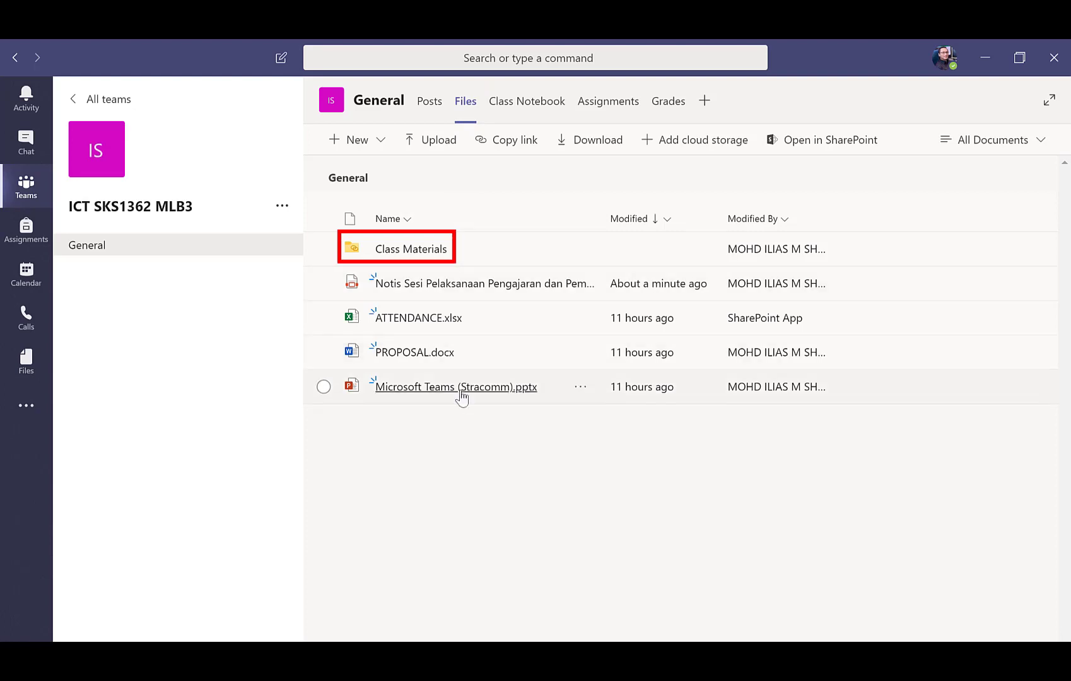
pyautogui.click(421, 249)
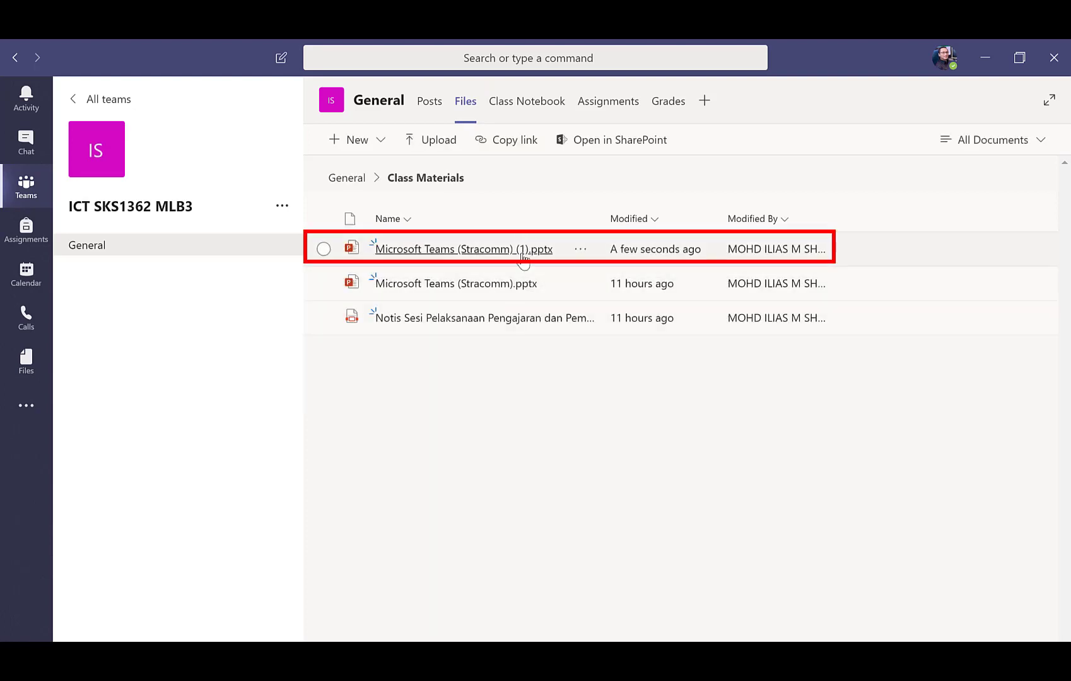
pyautogui.click(430, 103)
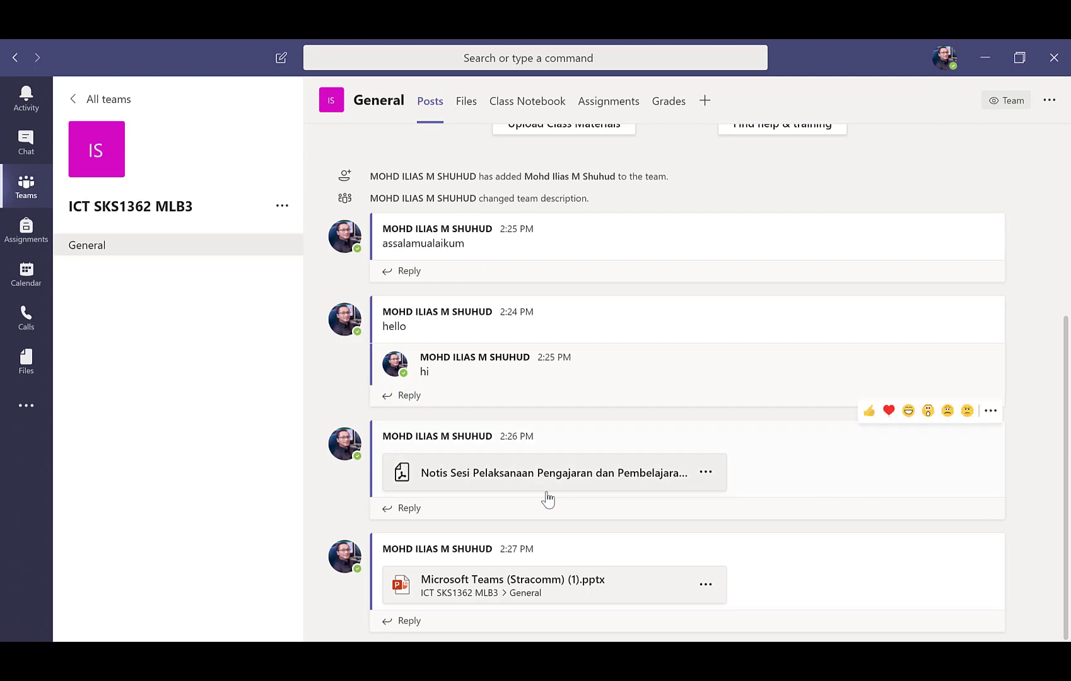
pyautogui.scroll(1, 553, 456)
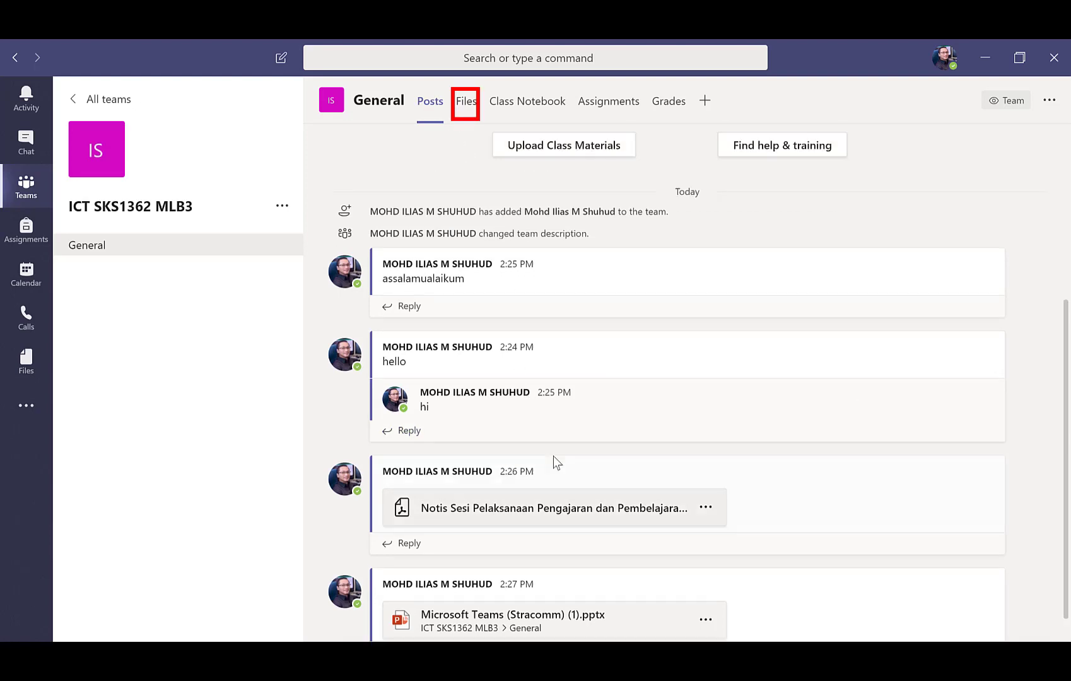
pyautogui.click(466, 104)
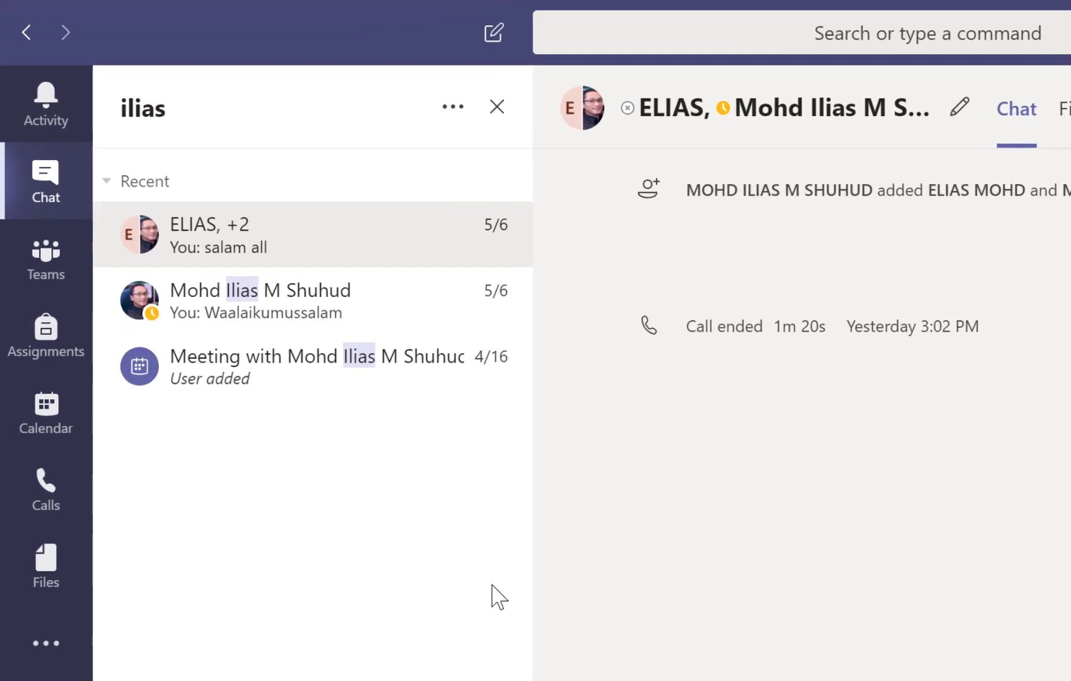
# Step: Start a new group chat, add two contacts found with "mohd" as recipients, and place the cursor in the message box
pyautogui.click(491, 41)
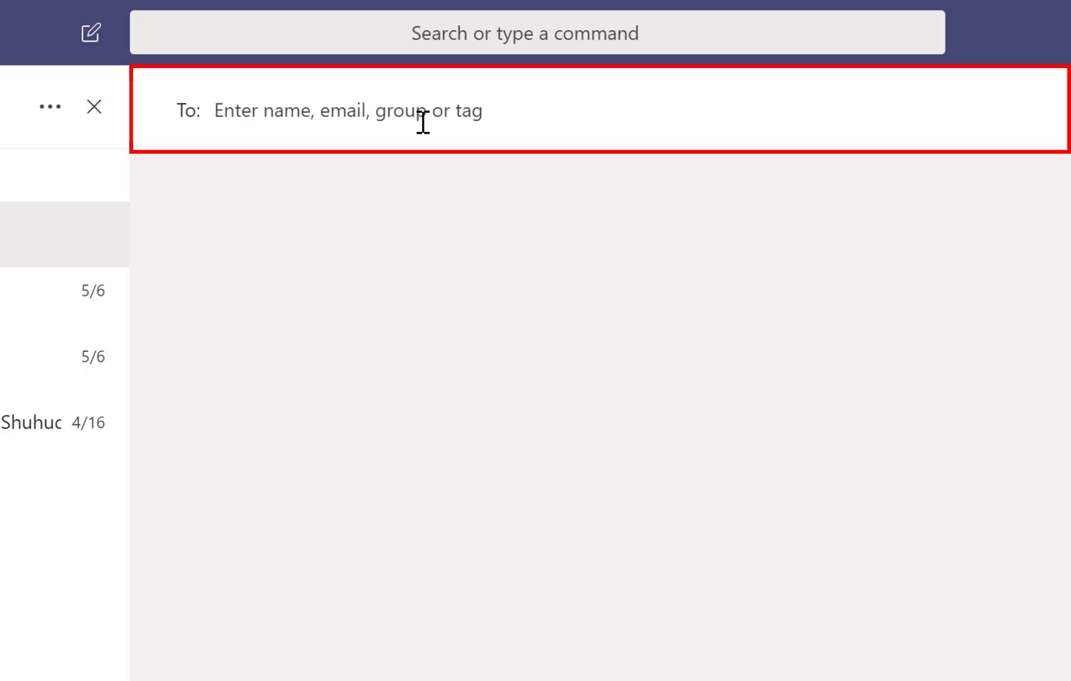
pyautogui.write('mo')
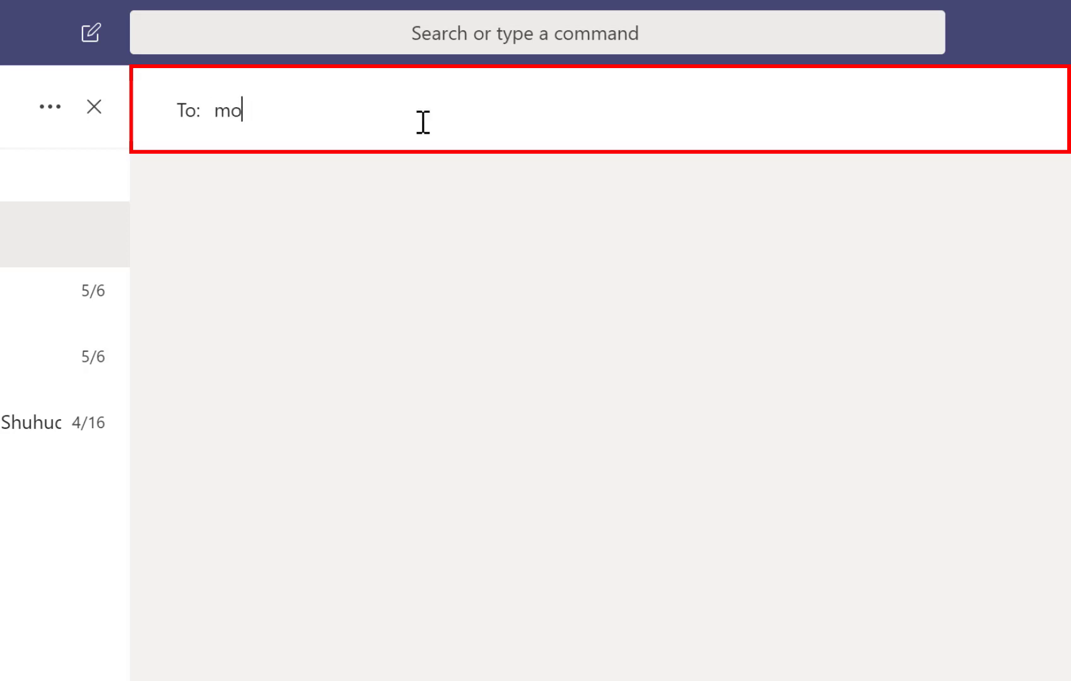
pyautogui.write('hd')
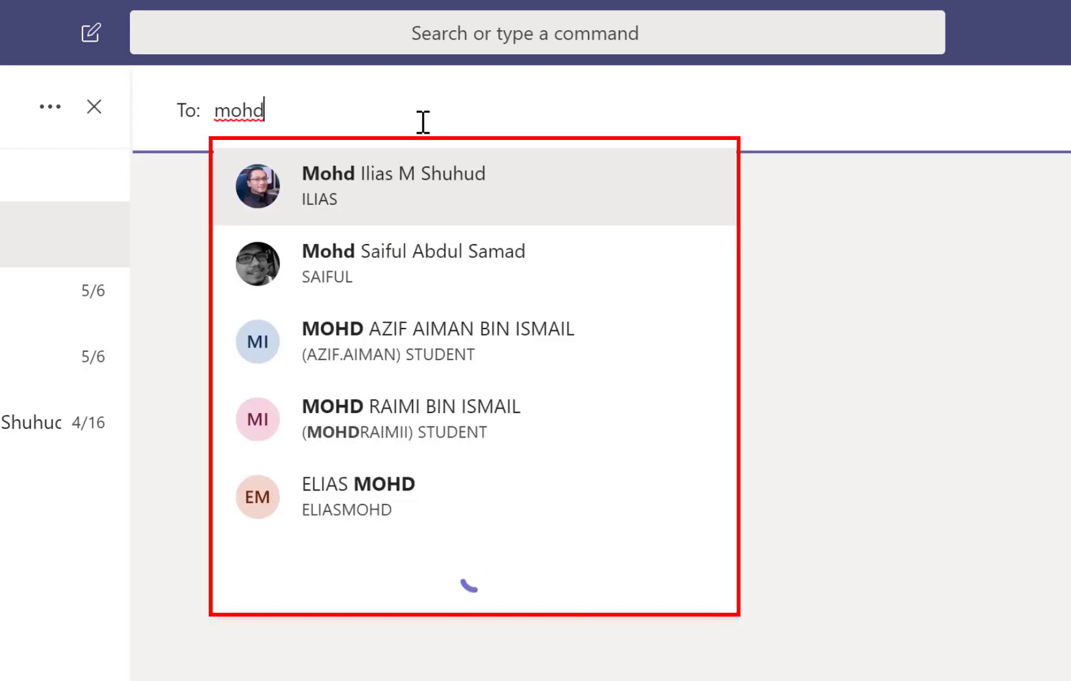
pyautogui.click(396, 278)
pyautogui.write('mo')
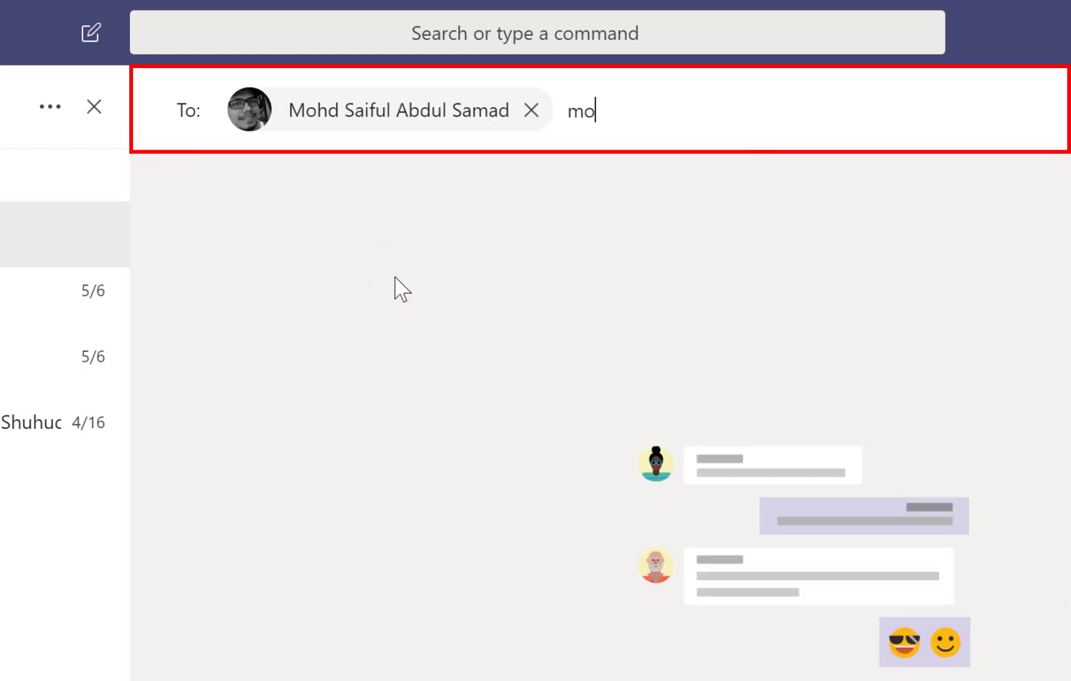
pyautogui.write('hd')
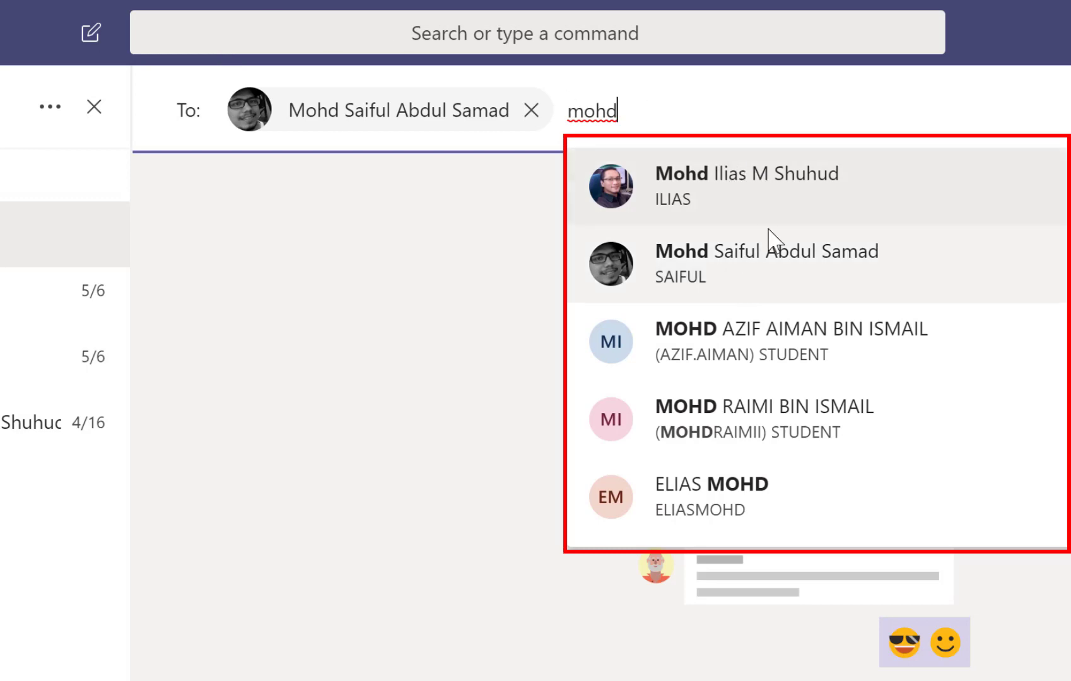
pyautogui.click(820, 207)
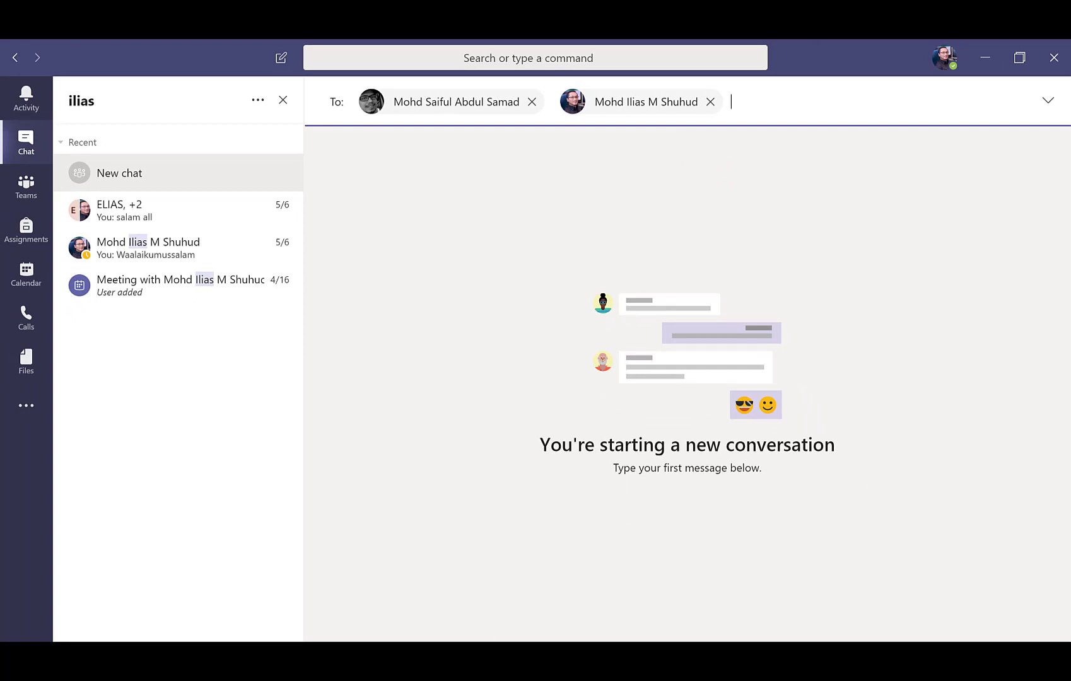
pyautogui.click(479, 656)
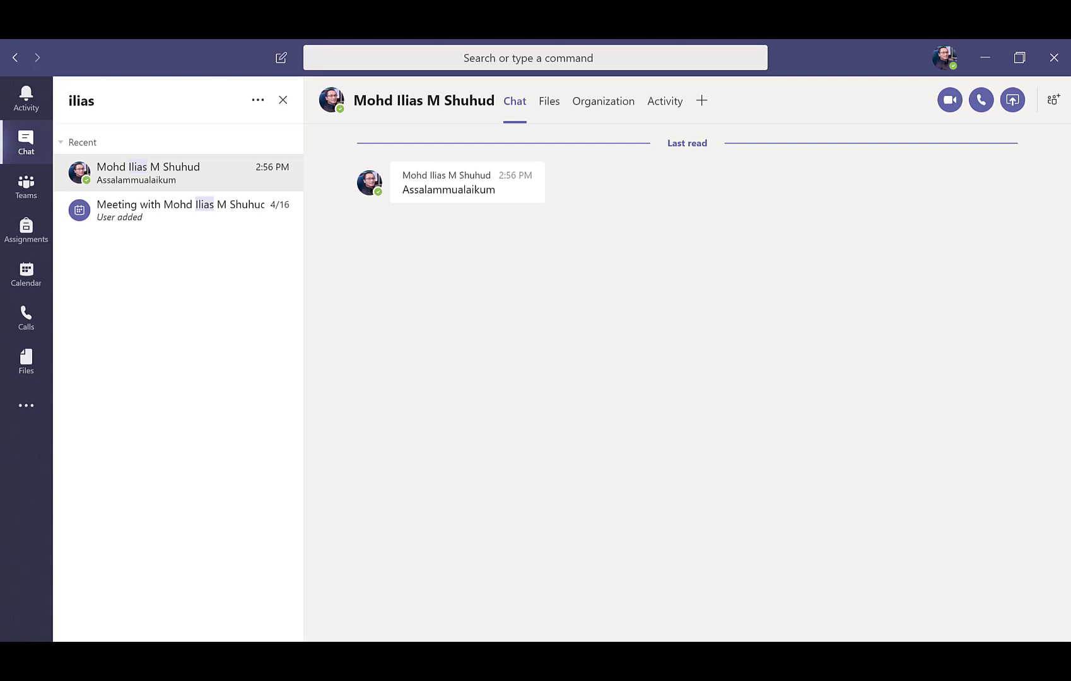
# Step: Reply "Waalaikumussalam" in the one-to-one chat and add another contact to it to form a group chat
pyautogui.press('Return')
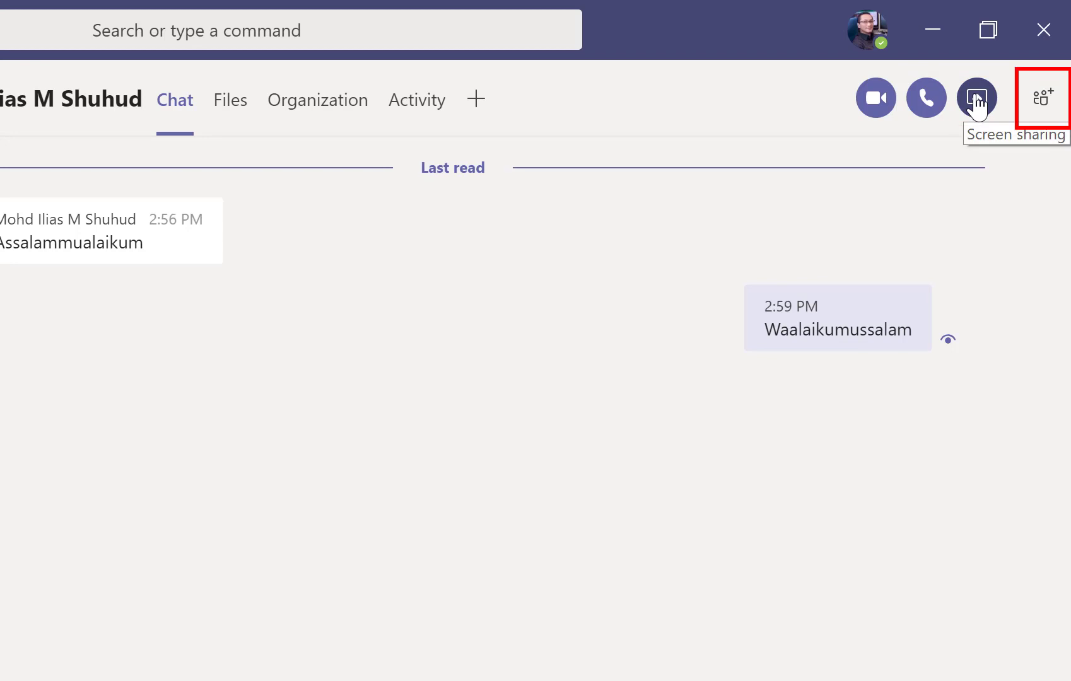
pyautogui.click(1039, 89)
pyautogui.click(682, 195)
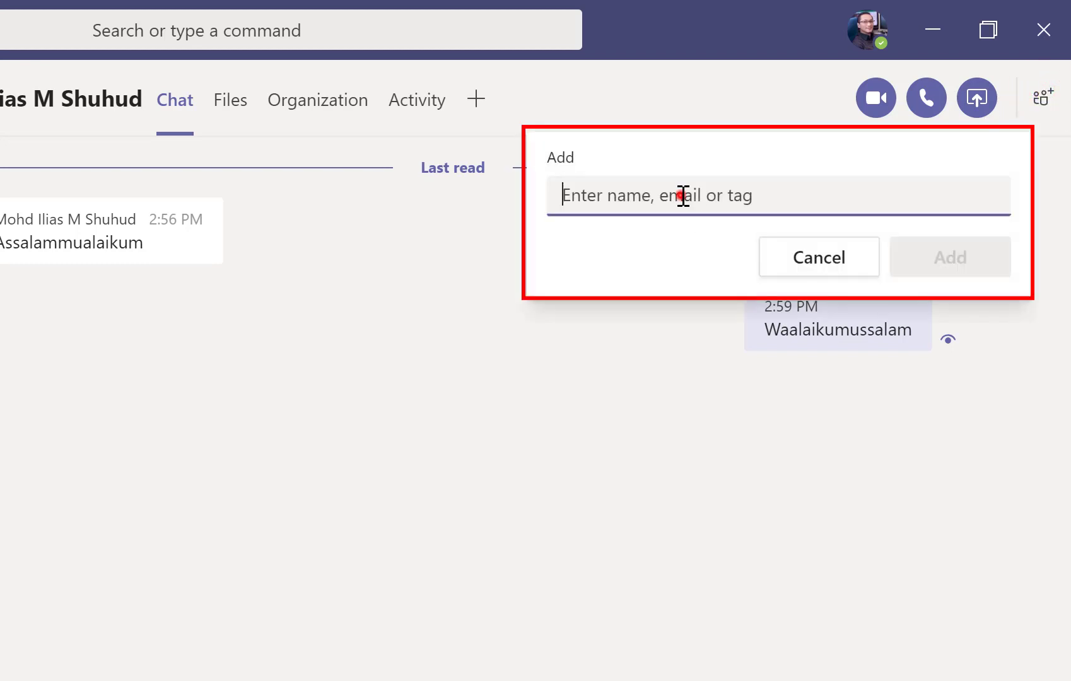
pyautogui.write('elias')
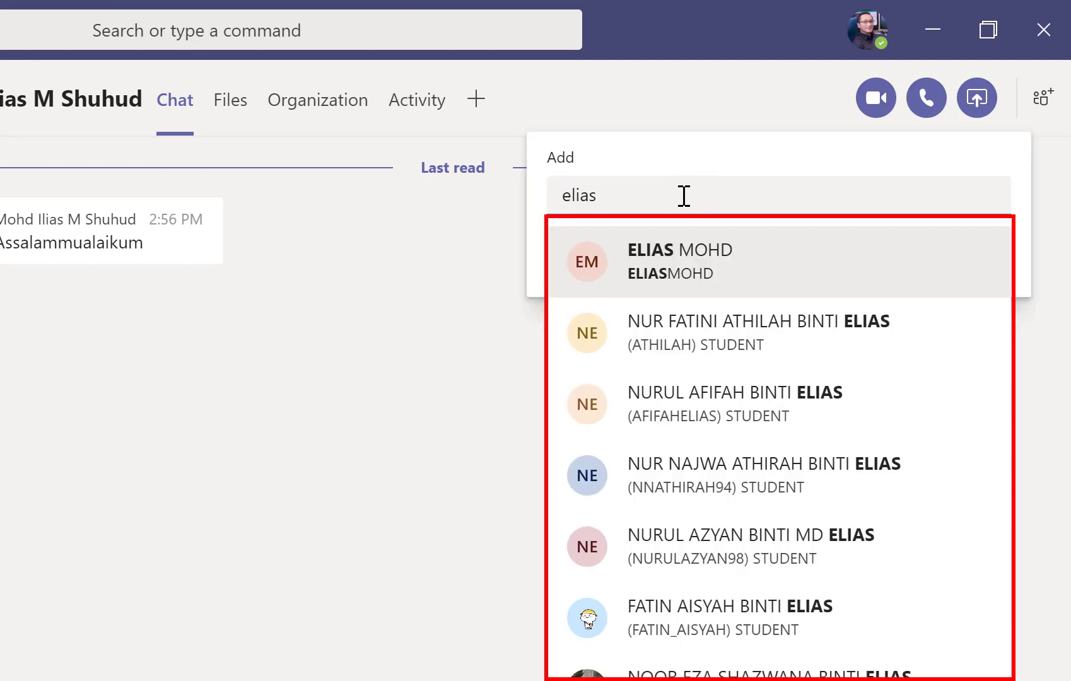
pyautogui.click(689, 287)
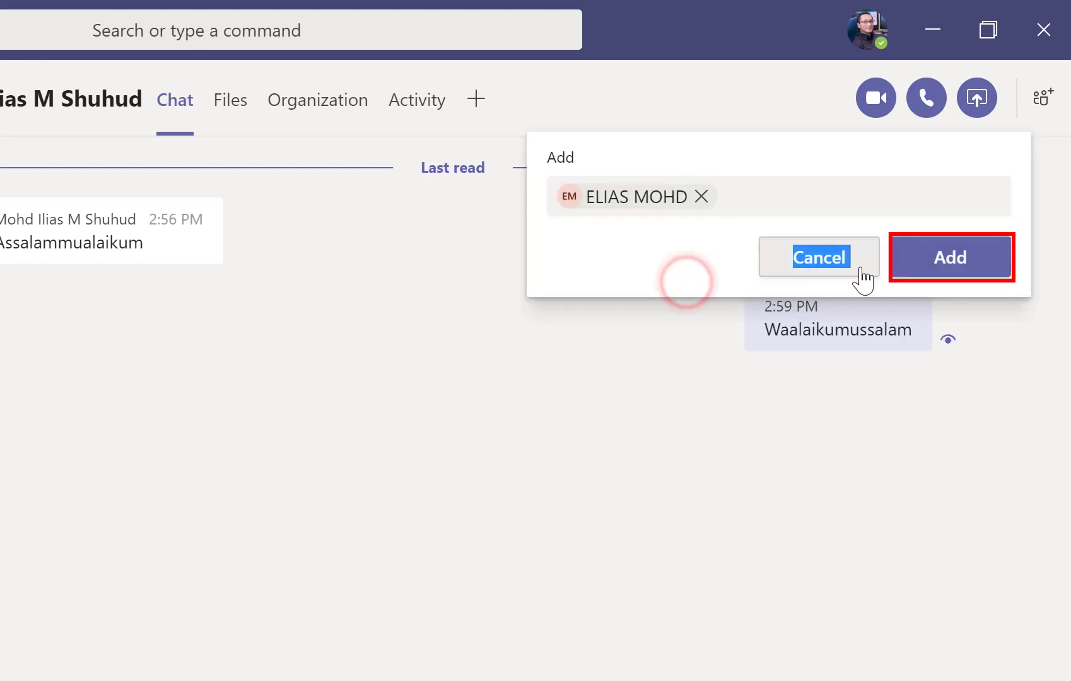
pyautogui.click(951, 268)
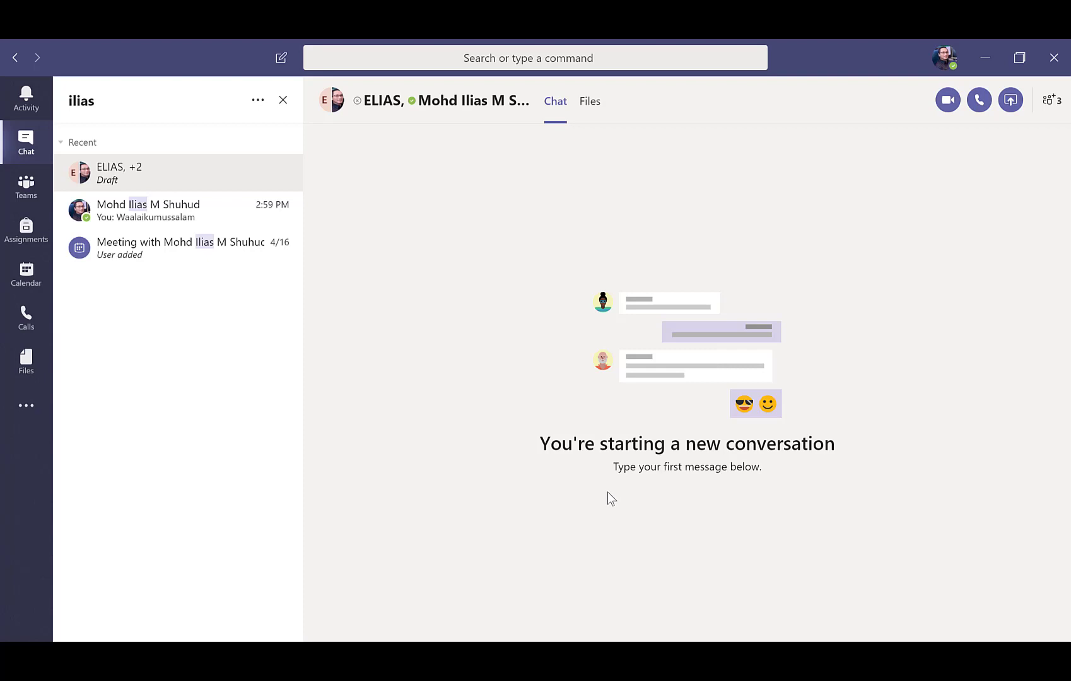
# Step: Send "salam all" to the new group chat and start a video call with its members
pyautogui.press('Return')
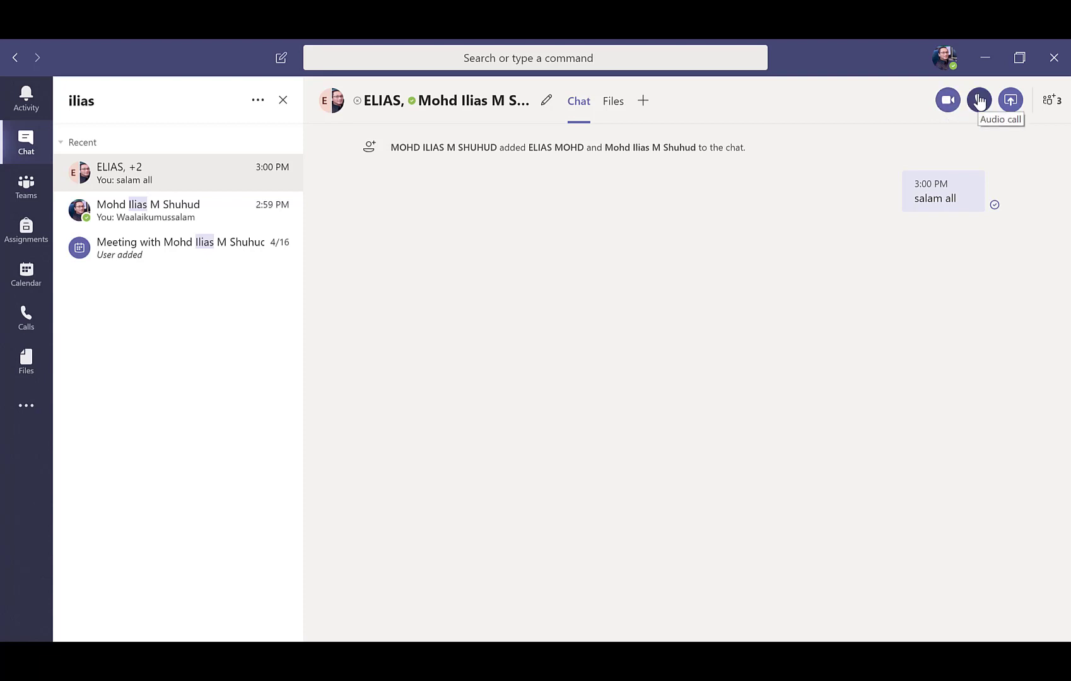
pyautogui.click(941, 103)
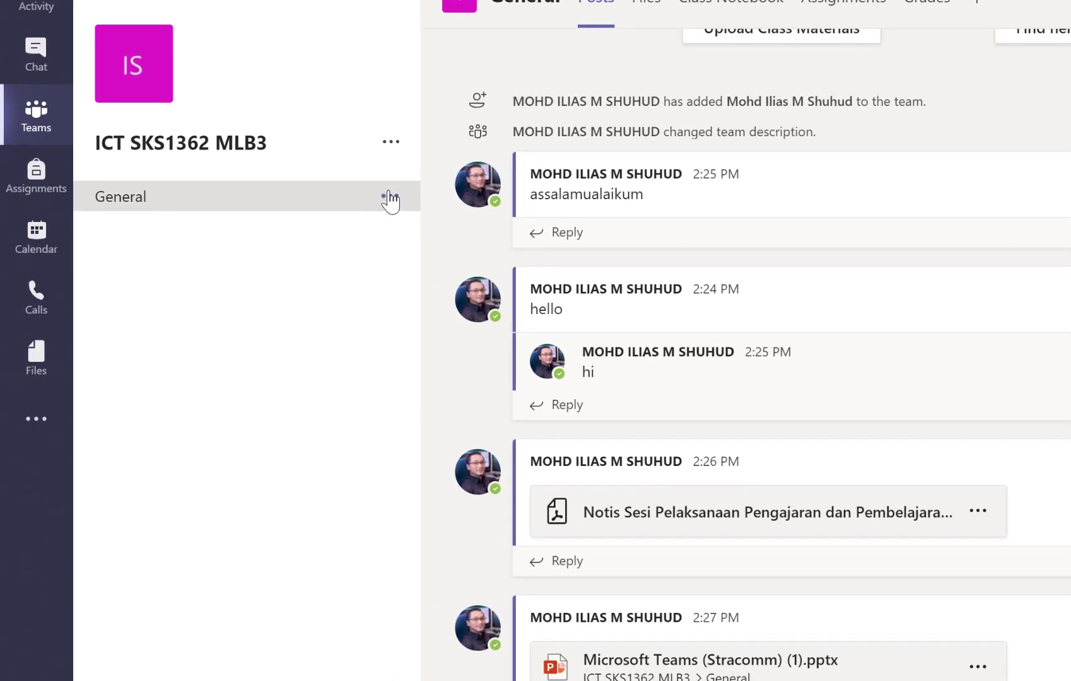
# Step: Start a new channel for the ICT SKS1362 MLB3 team and name it "Week 1 - 3"
pyautogui.click(395, 144)
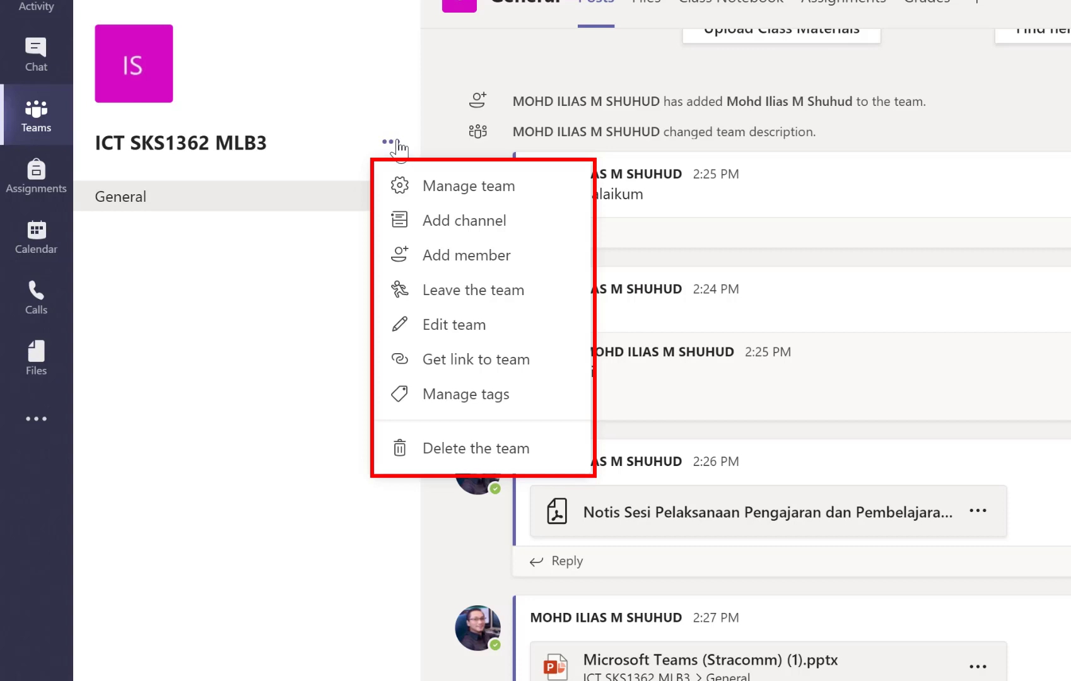
pyautogui.click(431, 221)
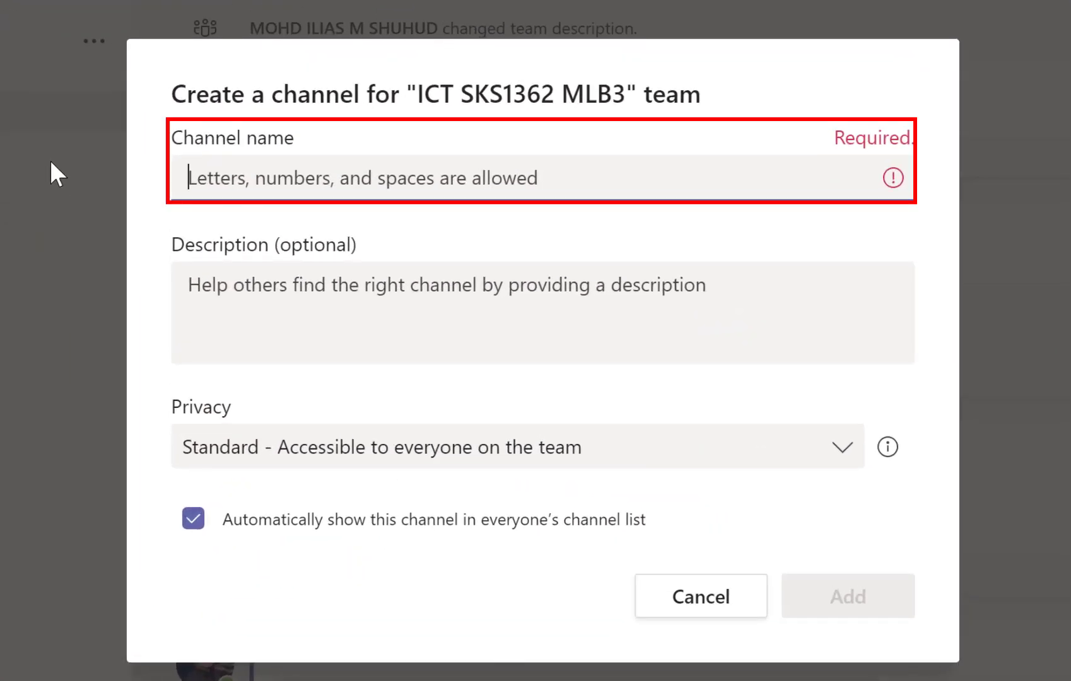
pyautogui.write('Wee')
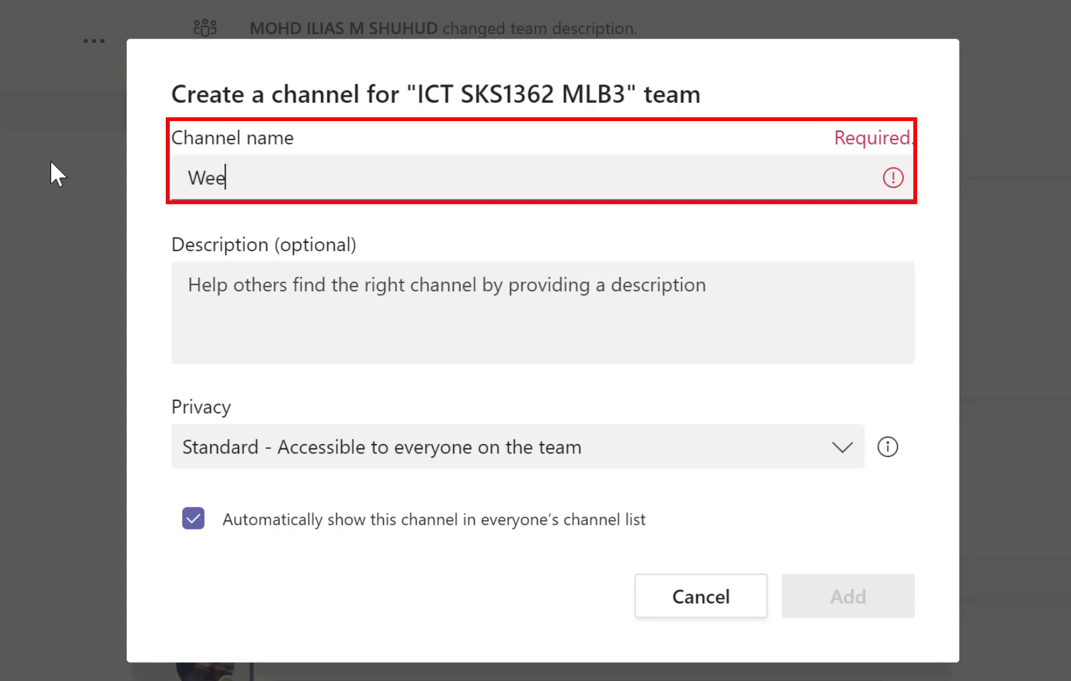
pyautogui.write('k 1 ')
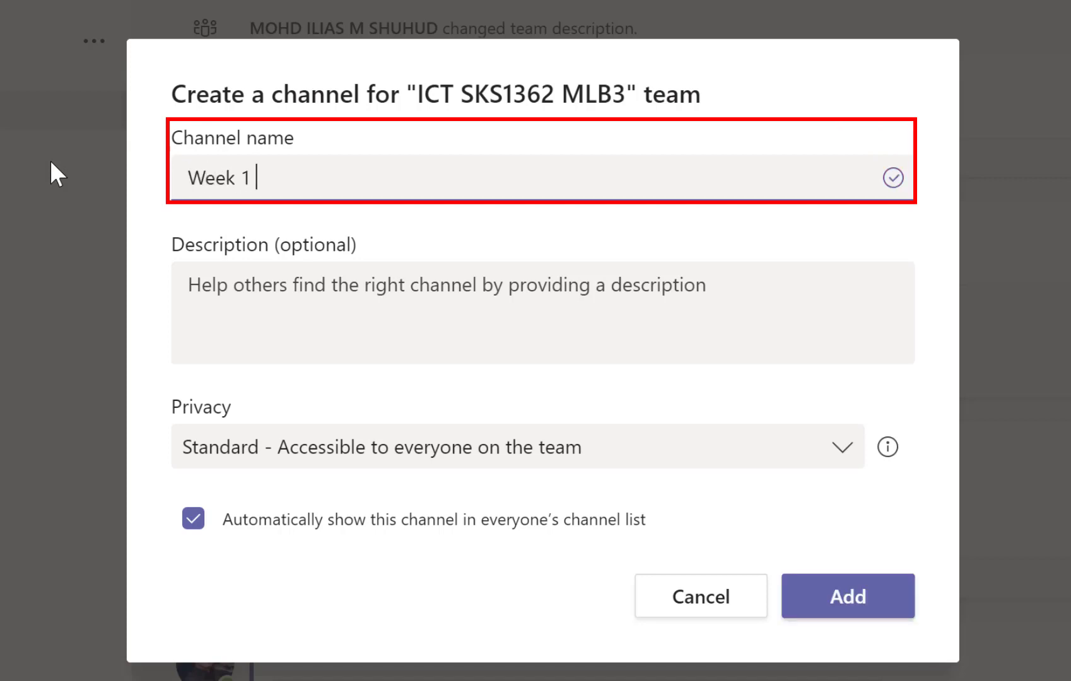
pyautogui.write('- 3')
pyautogui.click(292, 330)
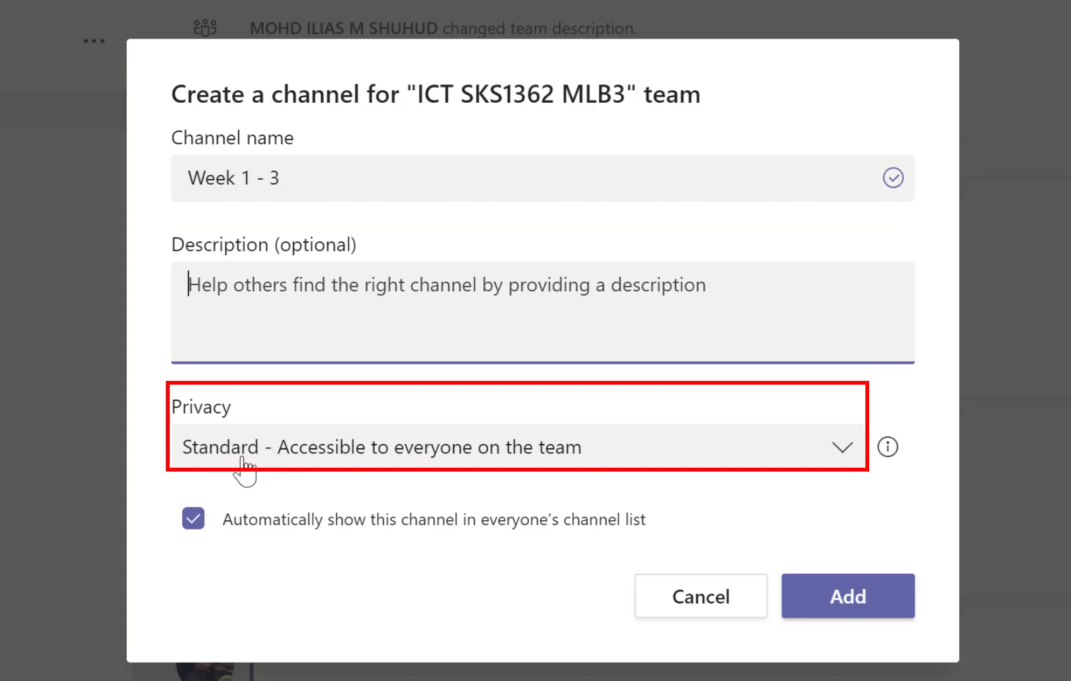
# Step: Try the Private privacy option, set the channel's privacy back to Standard, and add the channel to the team
pyautogui.click(343, 454)
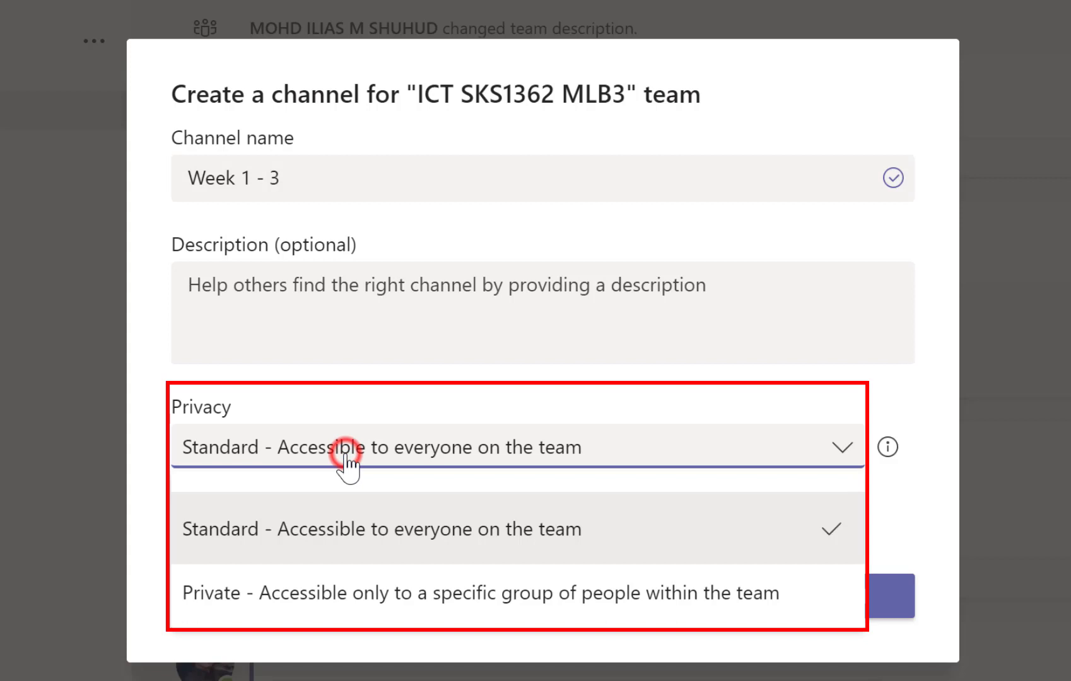
pyautogui.click(341, 590)
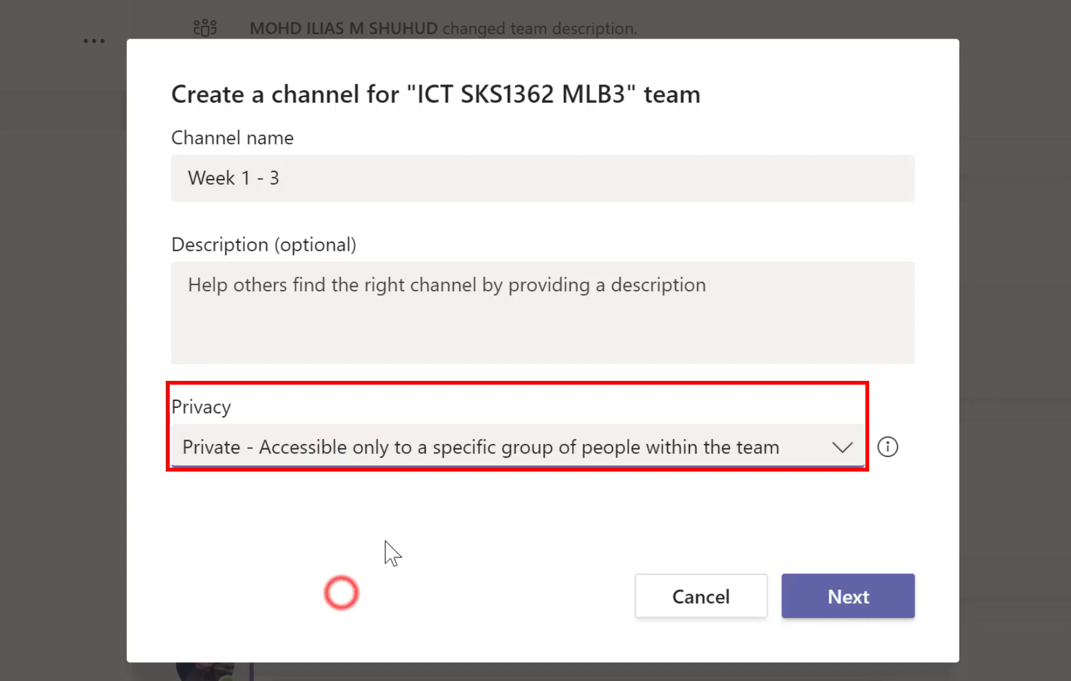
pyautogui.click(409, 456)
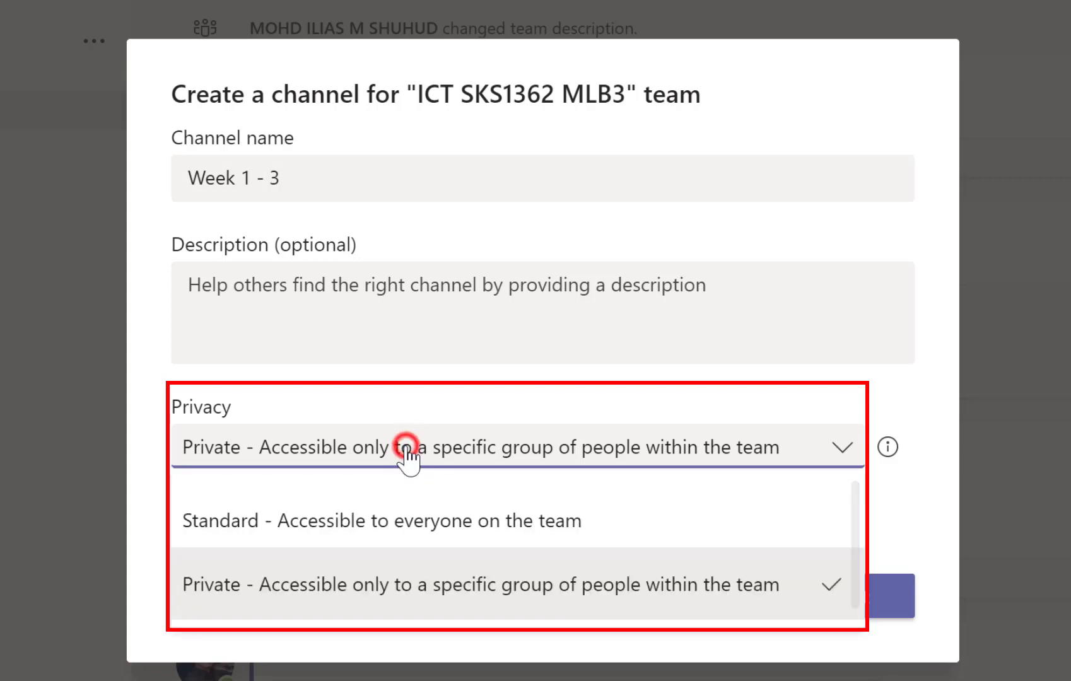
pyautogui.click(409, 509)
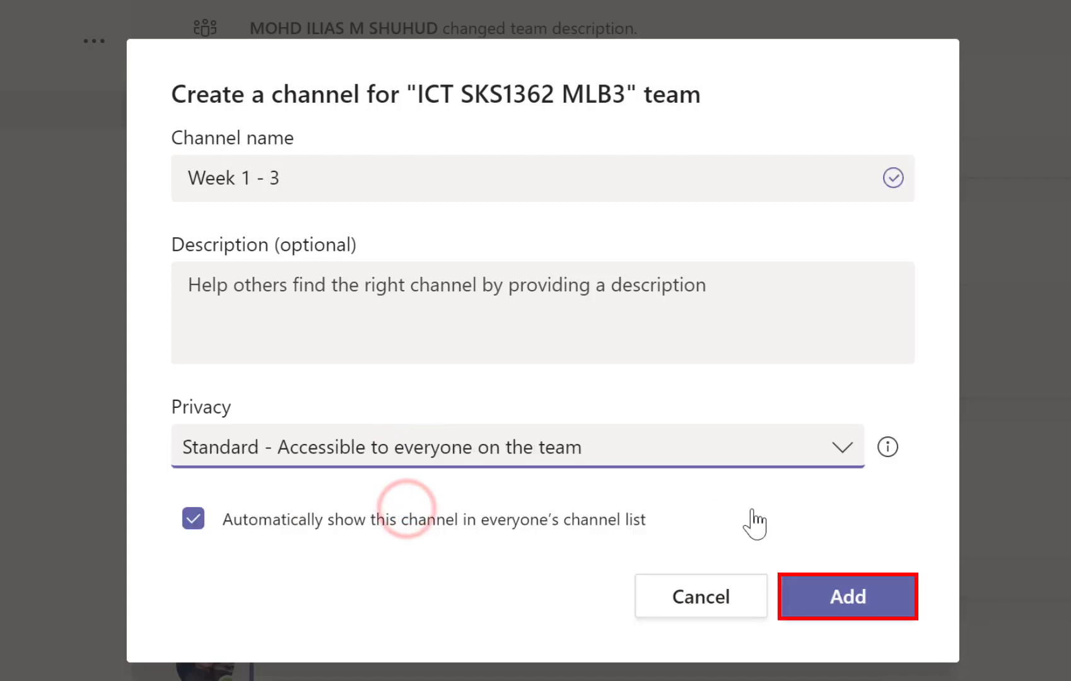
pyautogui.click(869, 603)
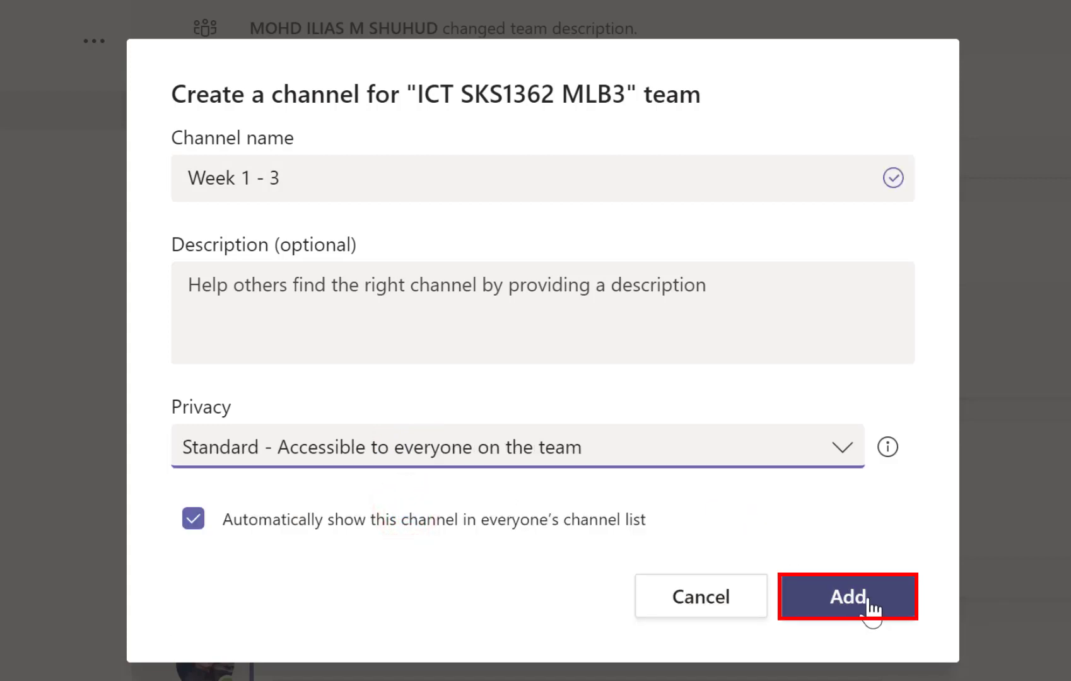
pyautogui.click(869, 599)
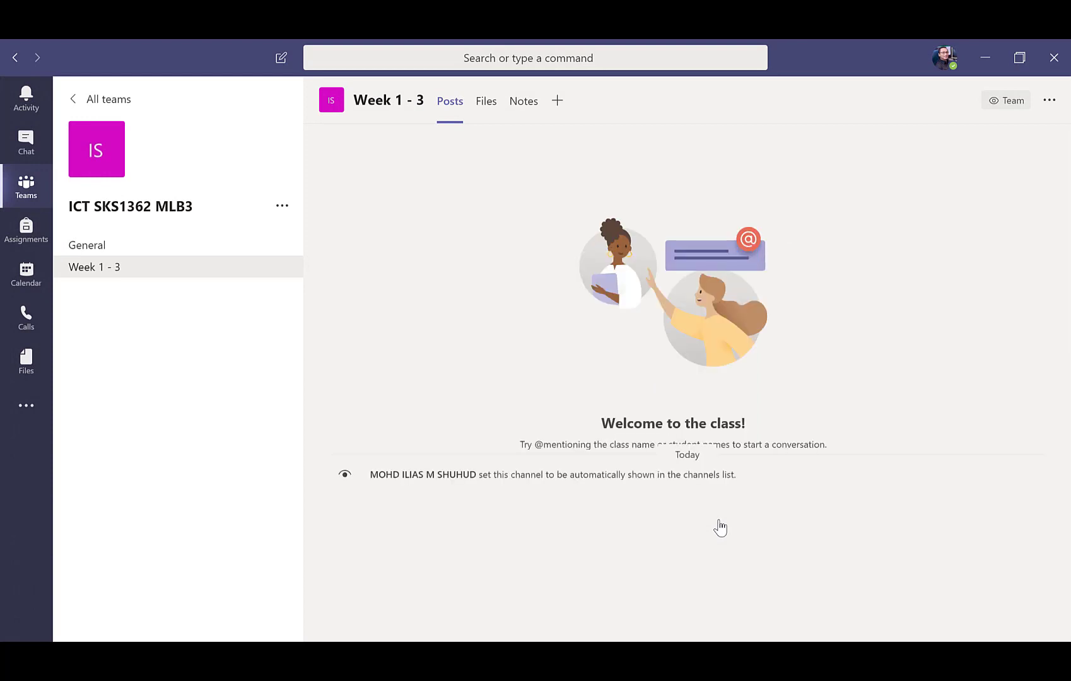
# Step: Add a second standard channel named "Week 4 - 6" that shows automatically in everyone's channel list
pyautogui.click(280, 206)
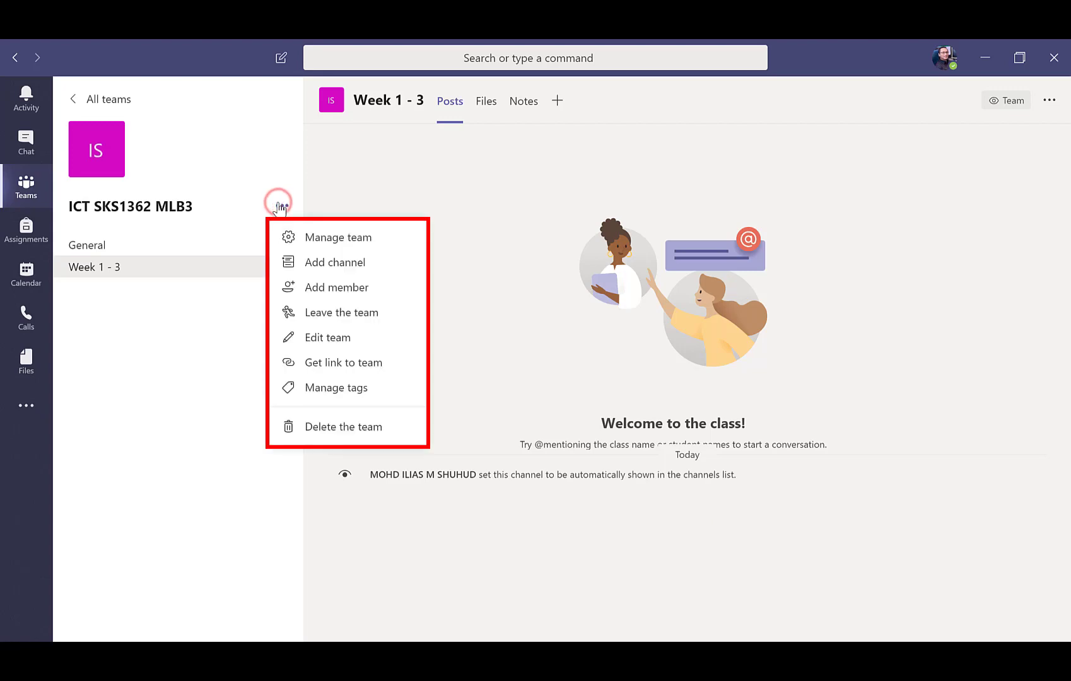
pyautogui.click(352, 267)
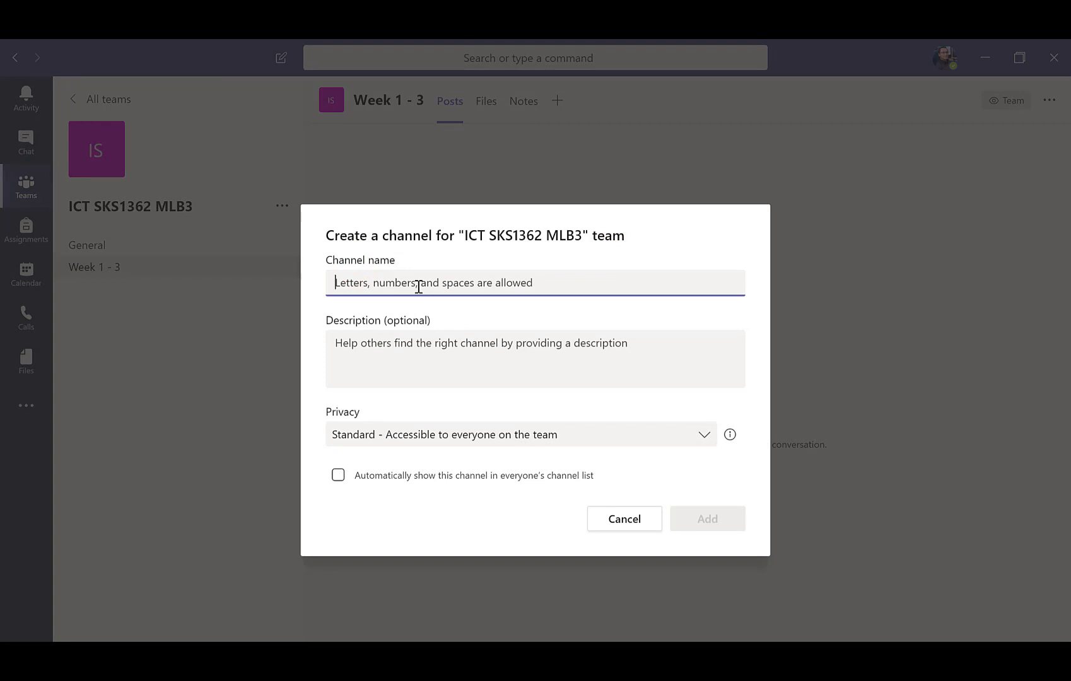
pyautogui.write('Week 3')
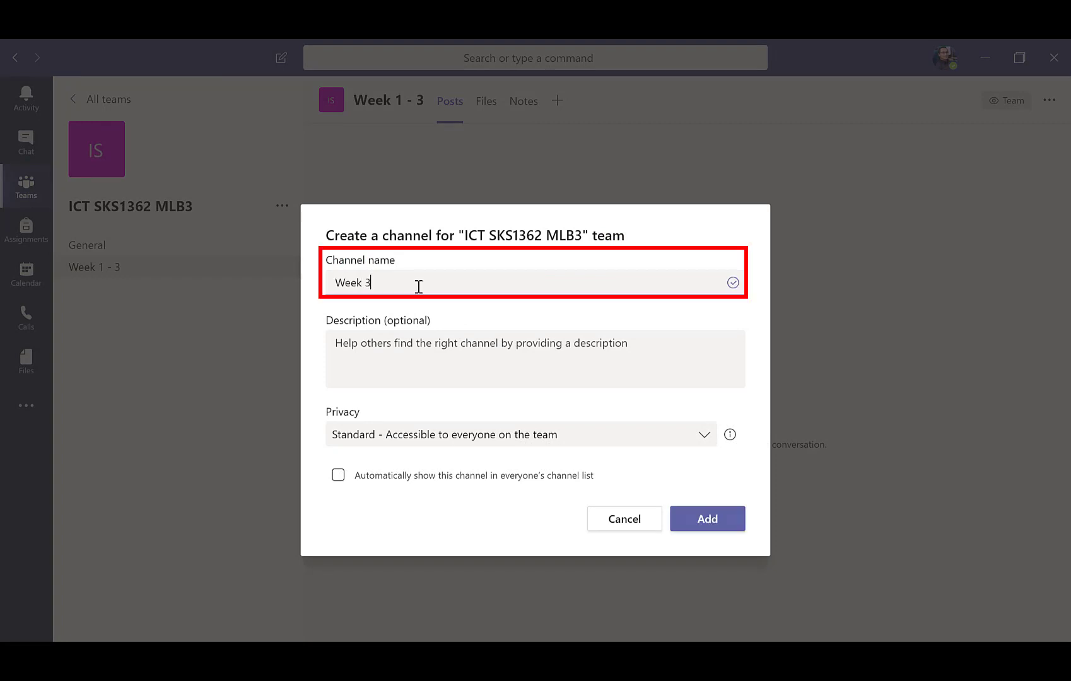
pyautogui.press('BackSpace')
pyautogui.write('4 - 6')
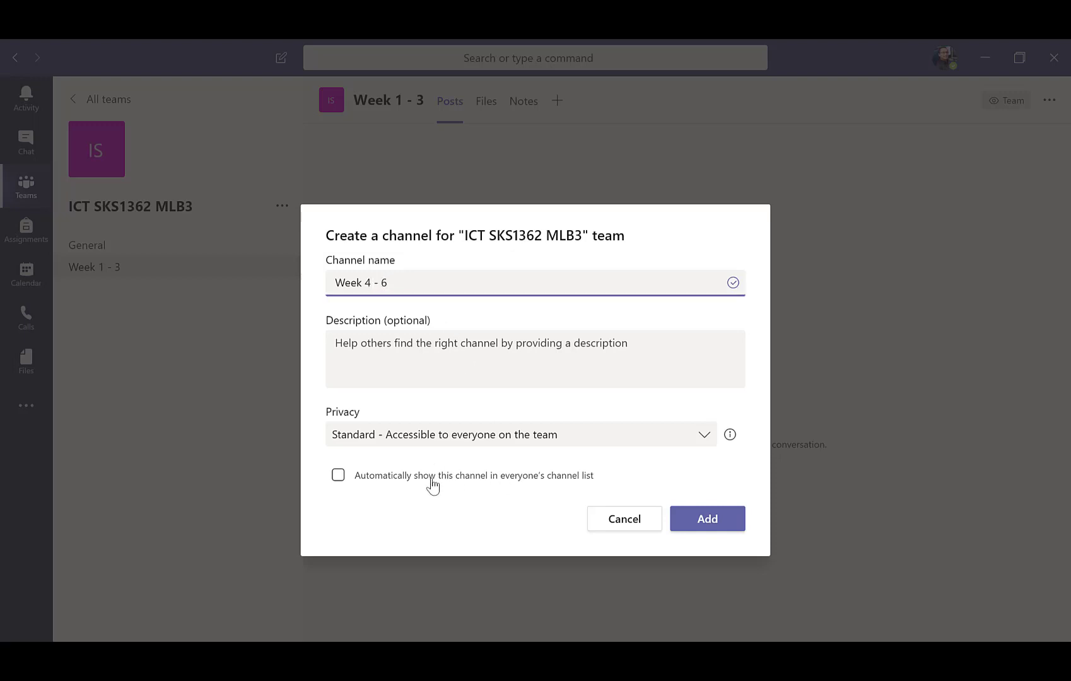
pyautogui.click(431, 479)
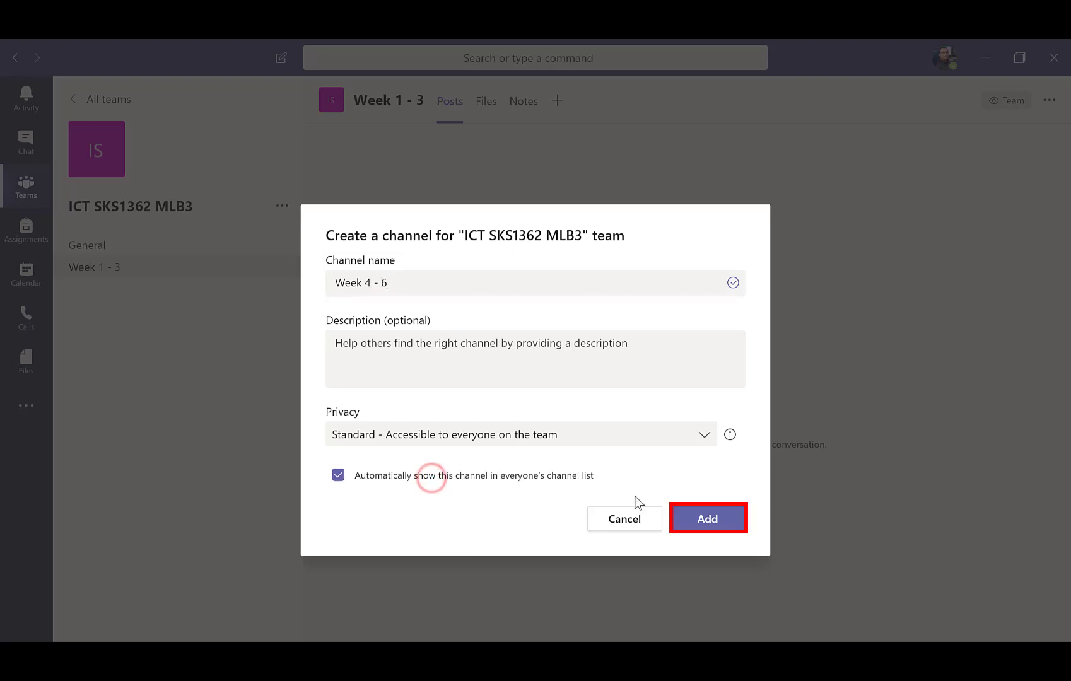
pyautogui.click(708, 519)
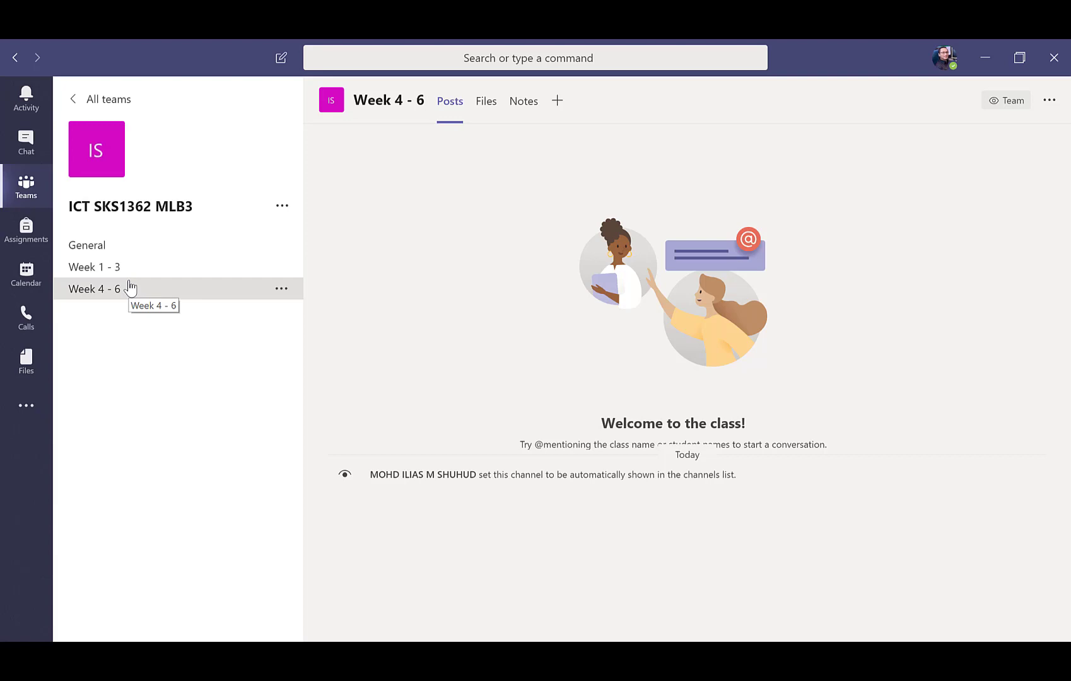
# Step: Look through the posts of the Week 1 - 3, General and Week 4 - 6 channels
pyautogui.click(109, 268)
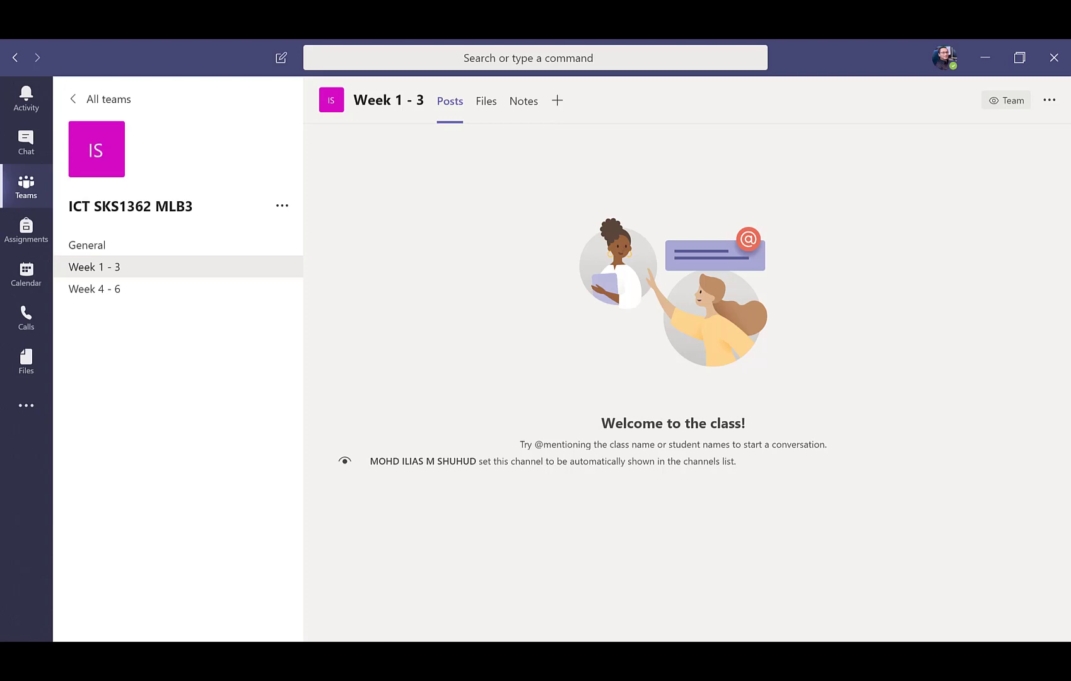
pyautogui.click(89, 246)
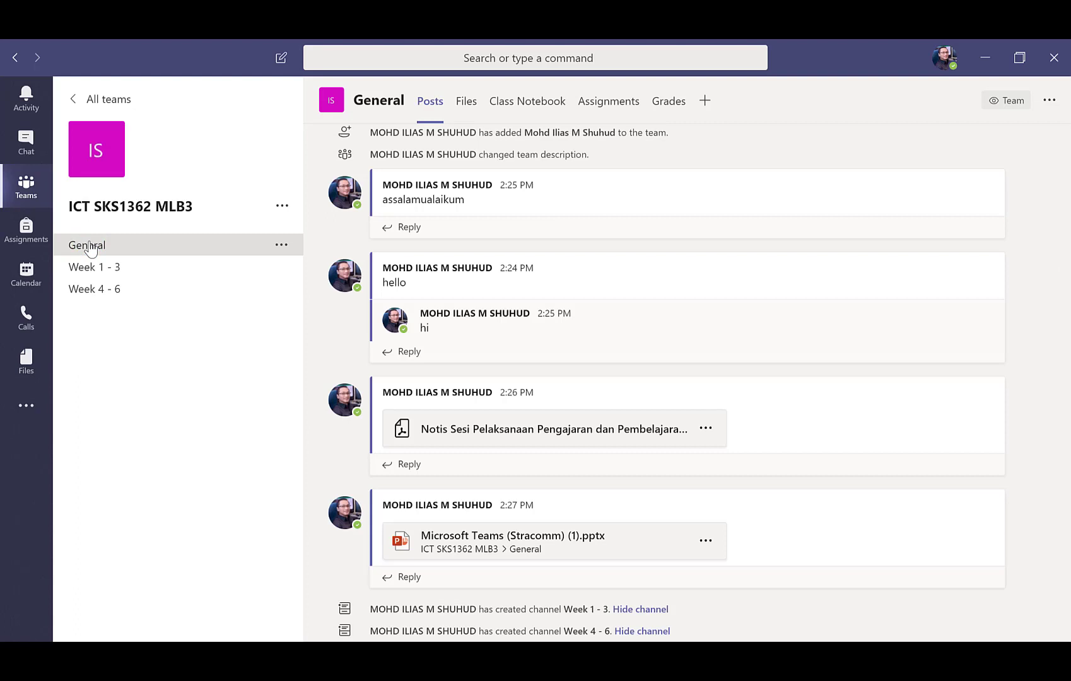
pyautogui.click(108, 268)
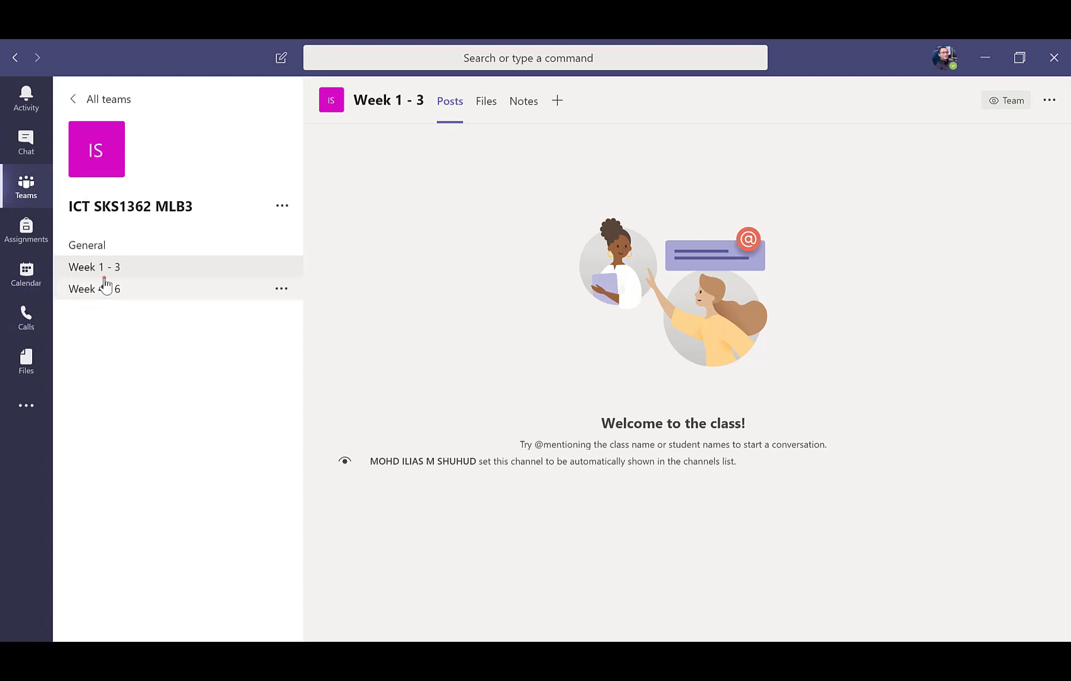
pyautogui.click(104, 282)
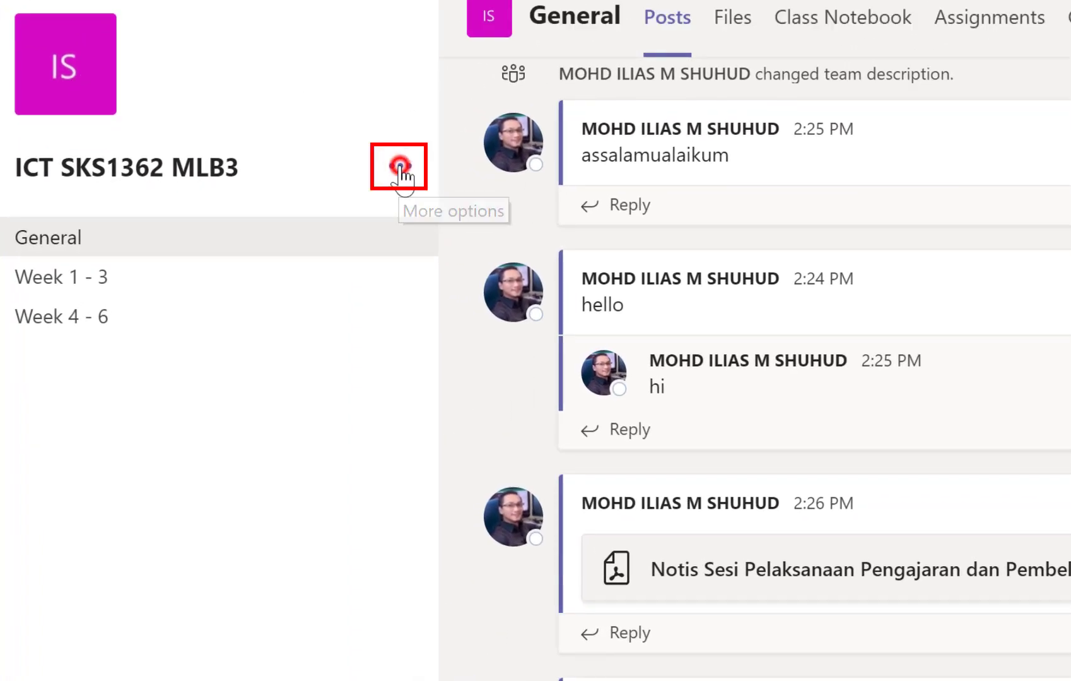
# Step: Open the management page of the ICT SKS1362 MLB3 team and expand its list of members and guests
pyautogui.click(399, 170)
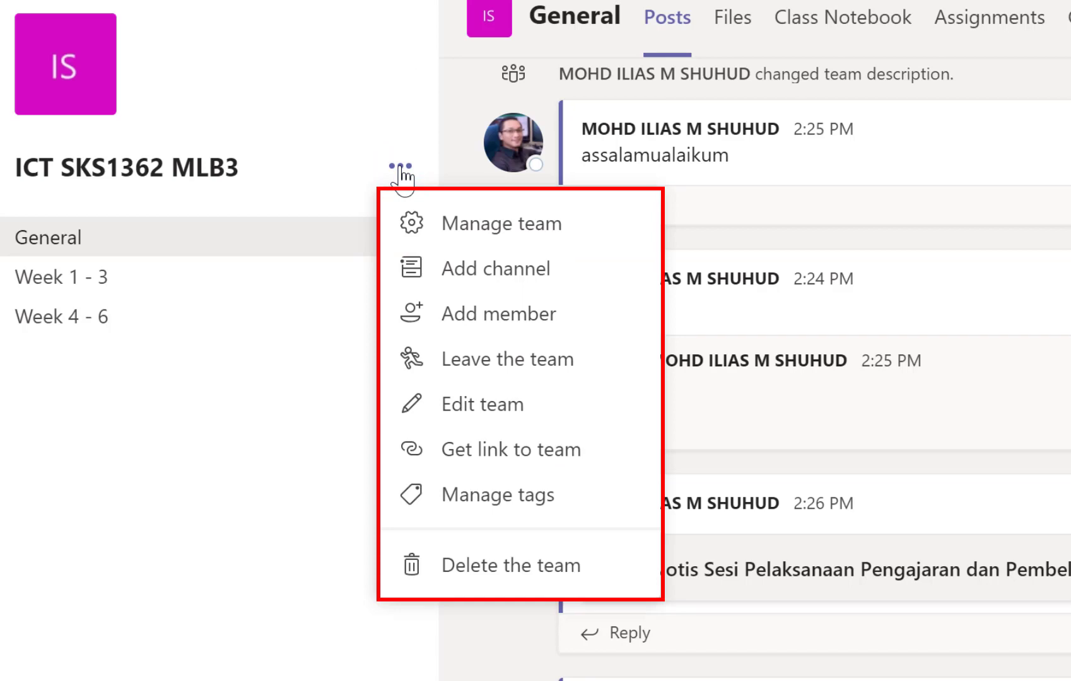
pyautogui.click(472, 226)
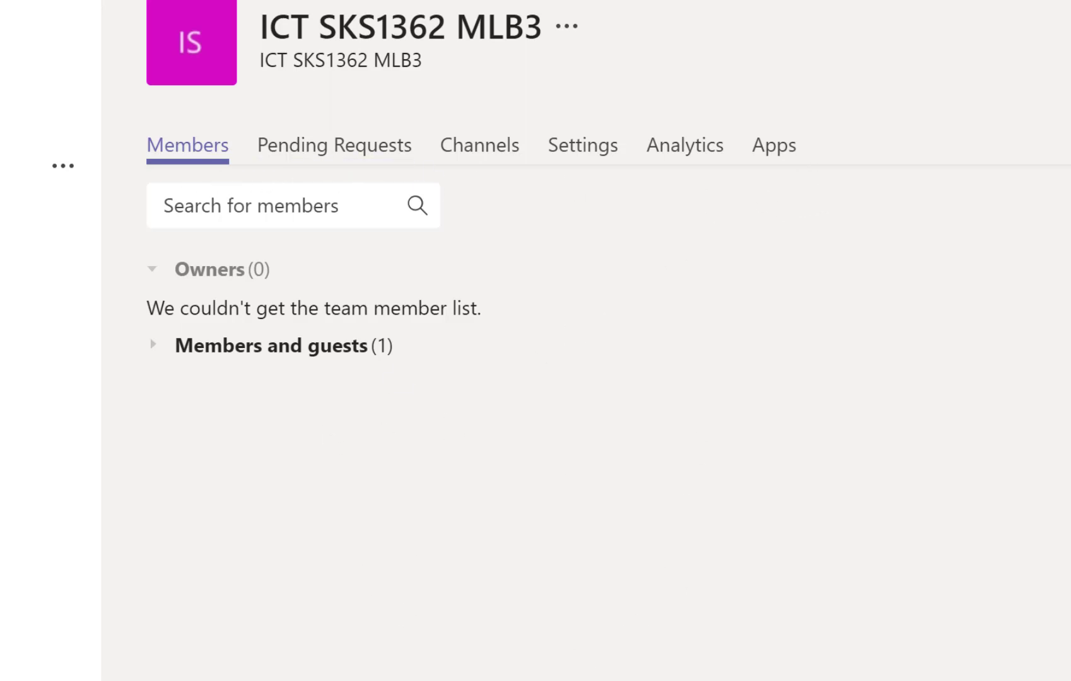
pyautogui.scroll(-1, 208, 309)
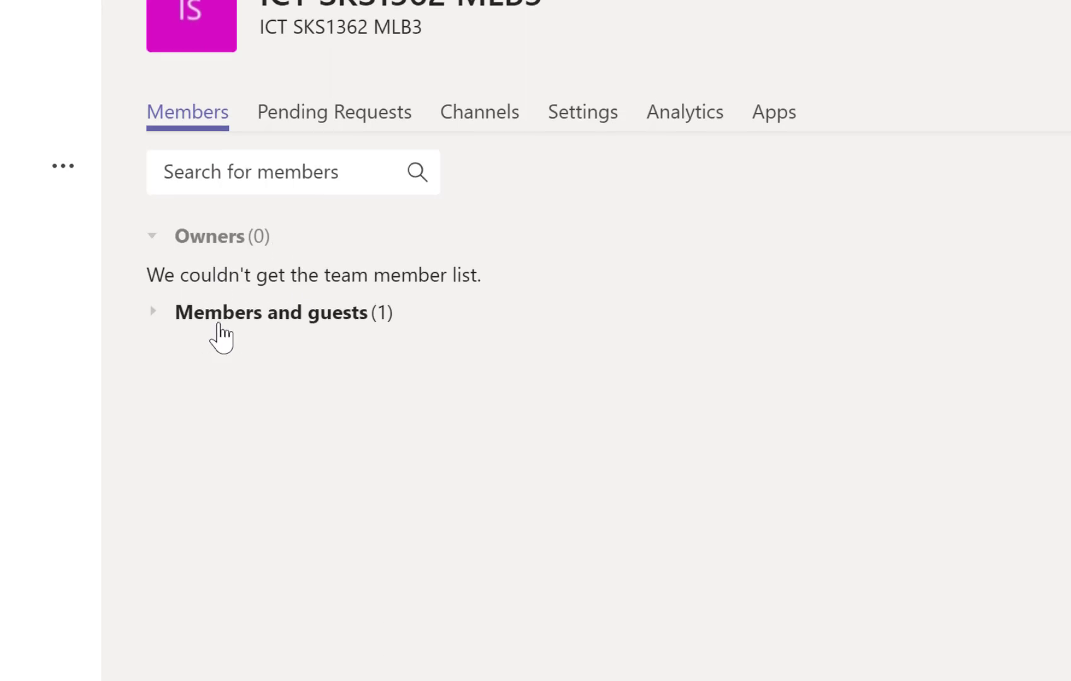
pyautogui.click(268, 302)
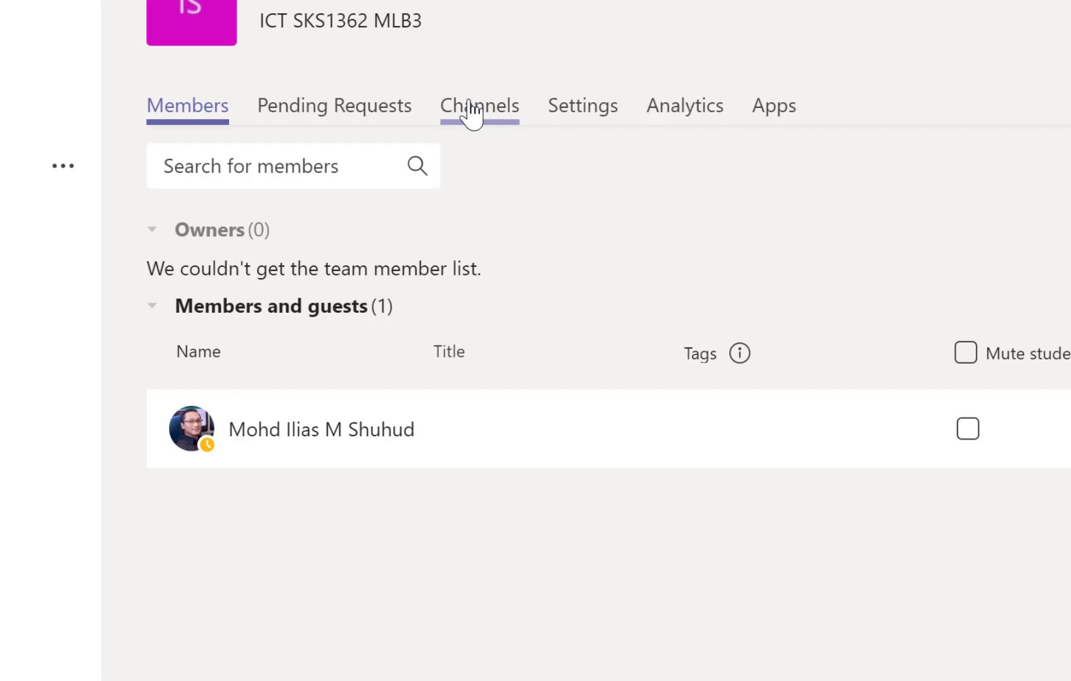
# Step: Generate a team code in the team's settings, display it full screen, and return to the settings
pyautogui.click(584, 112)
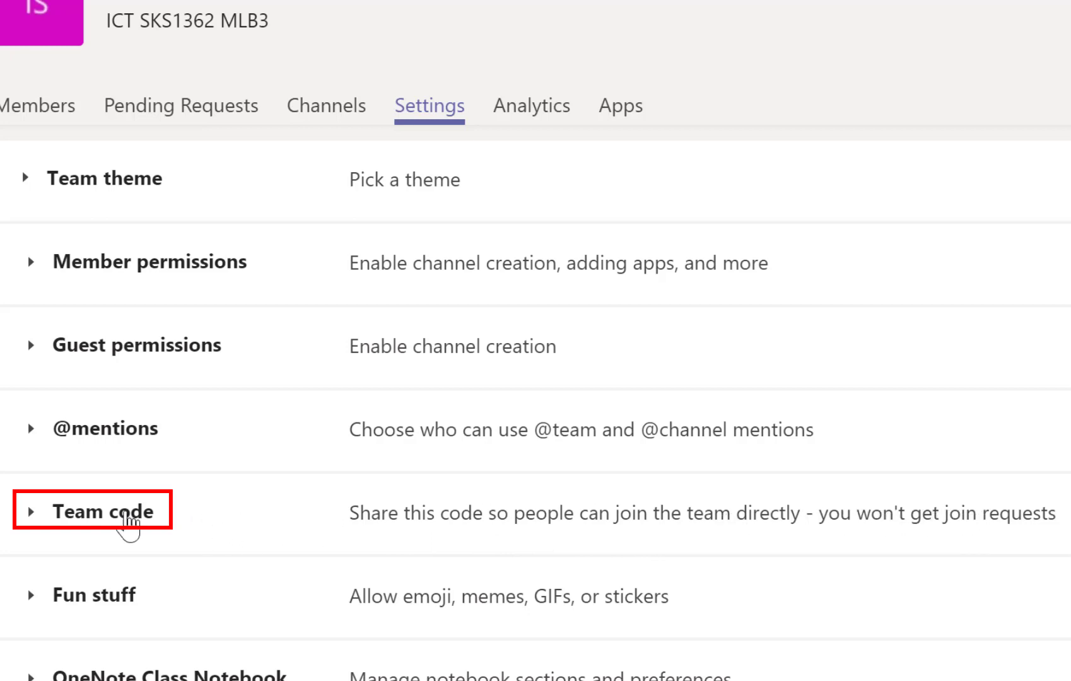
pyautogui.click(123, 514)
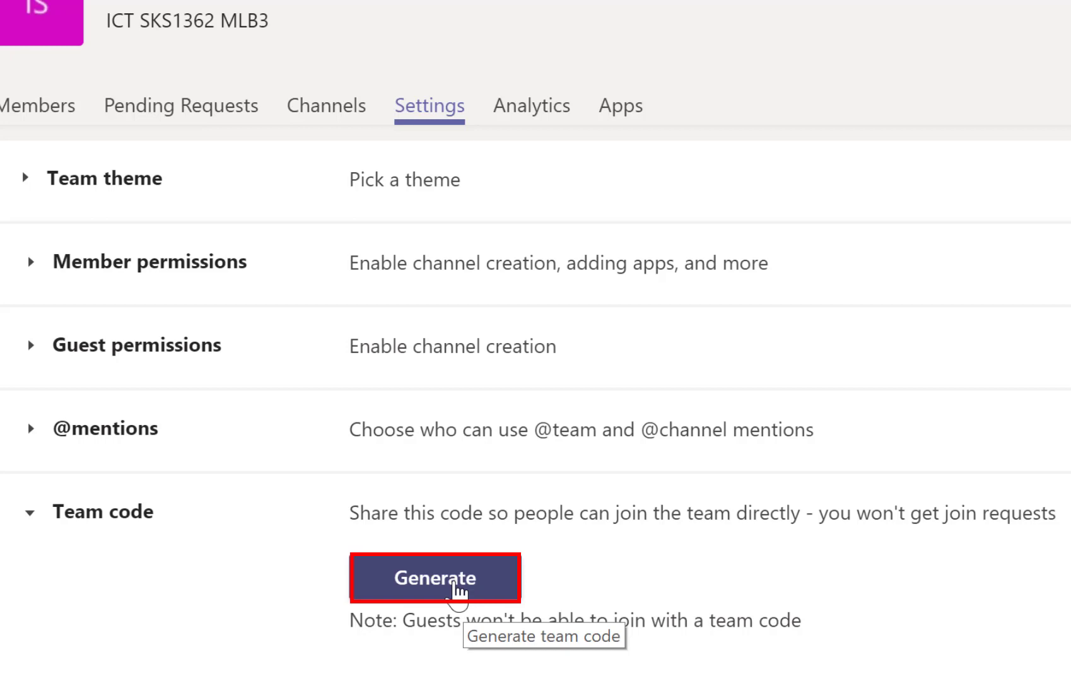
pyautogui.click(457, 590)
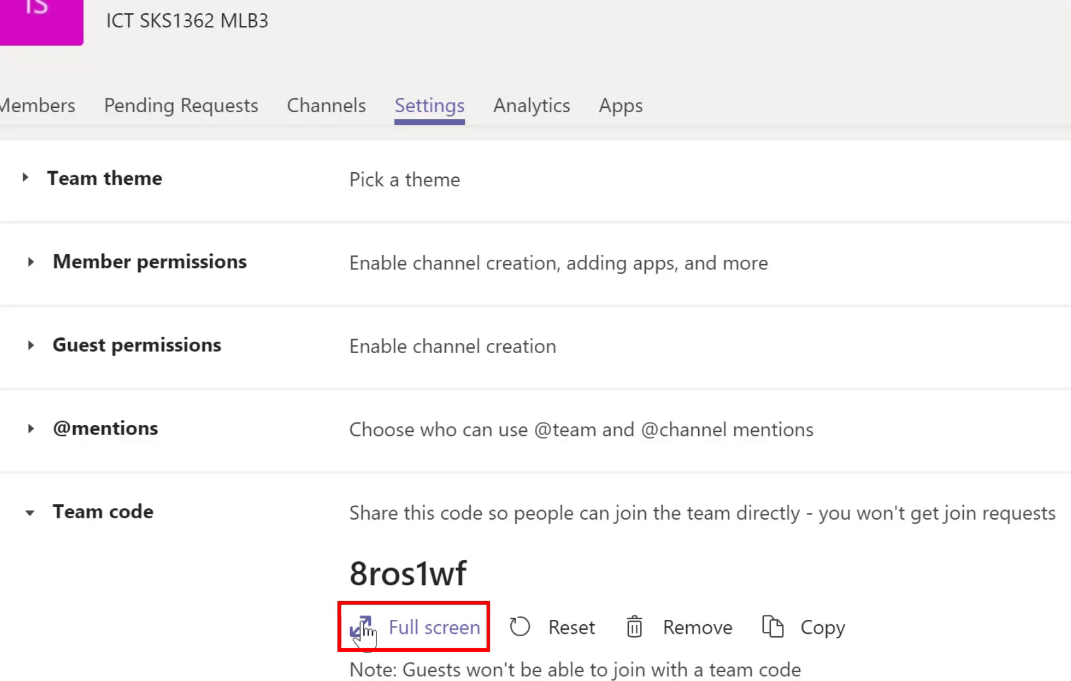
pyautogui.click(360, 626)
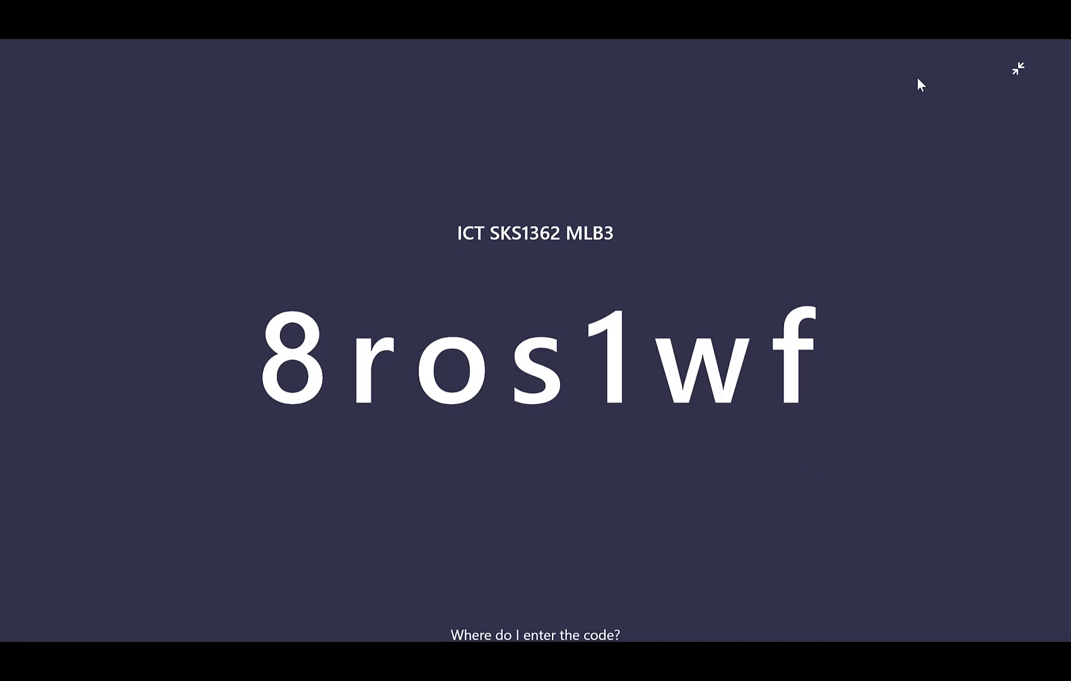
pyautogui.click(1018, 69)
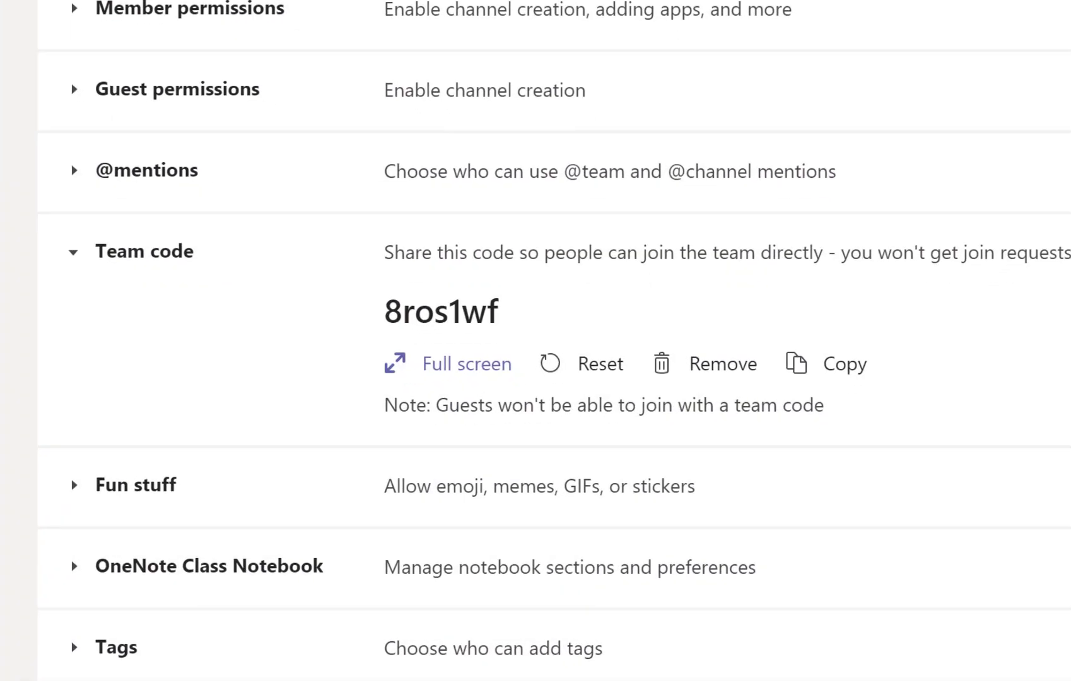
# Step: Reset the team code to produce a new one
pyautogui.click(578, 363)
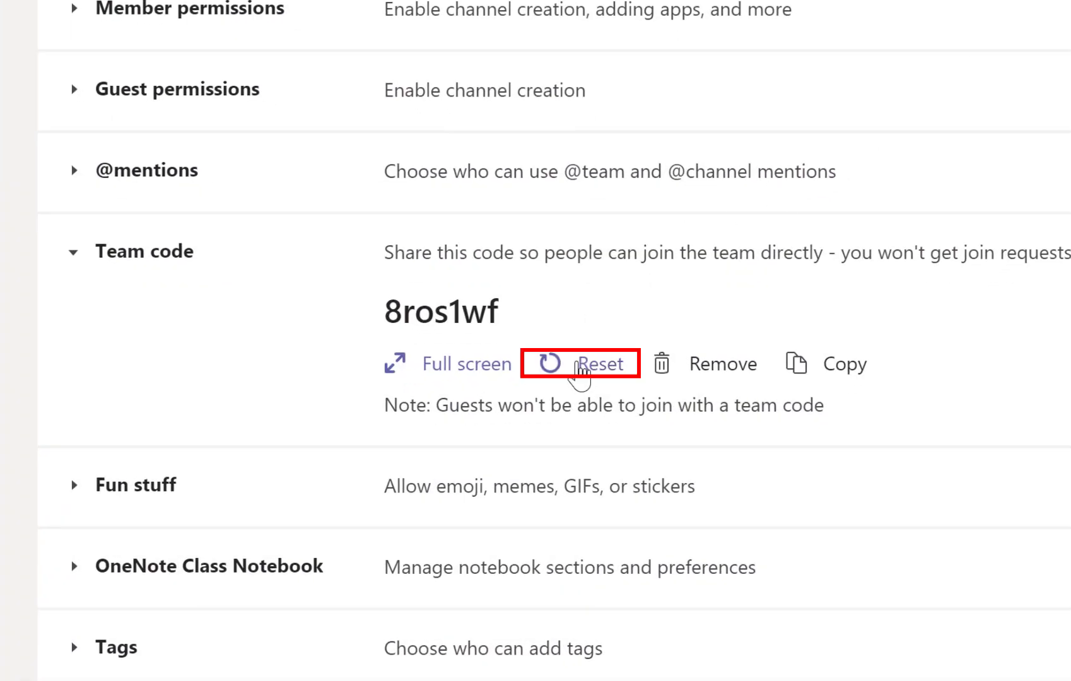
pyautogui.click(579, 366)
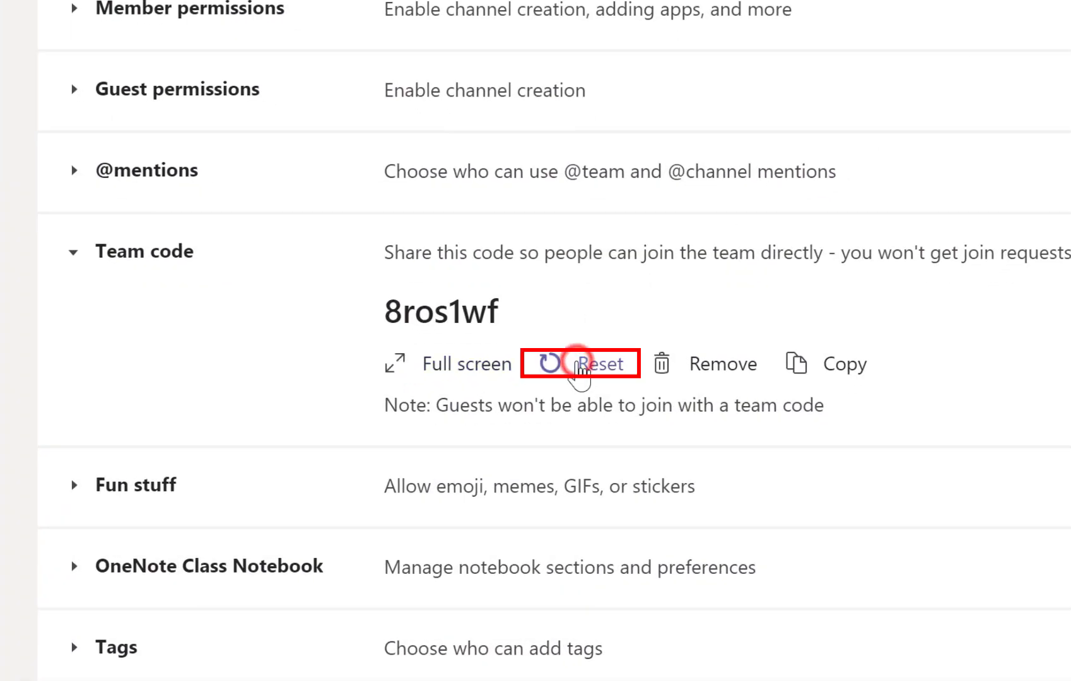
pyautogui.click(578, 364)
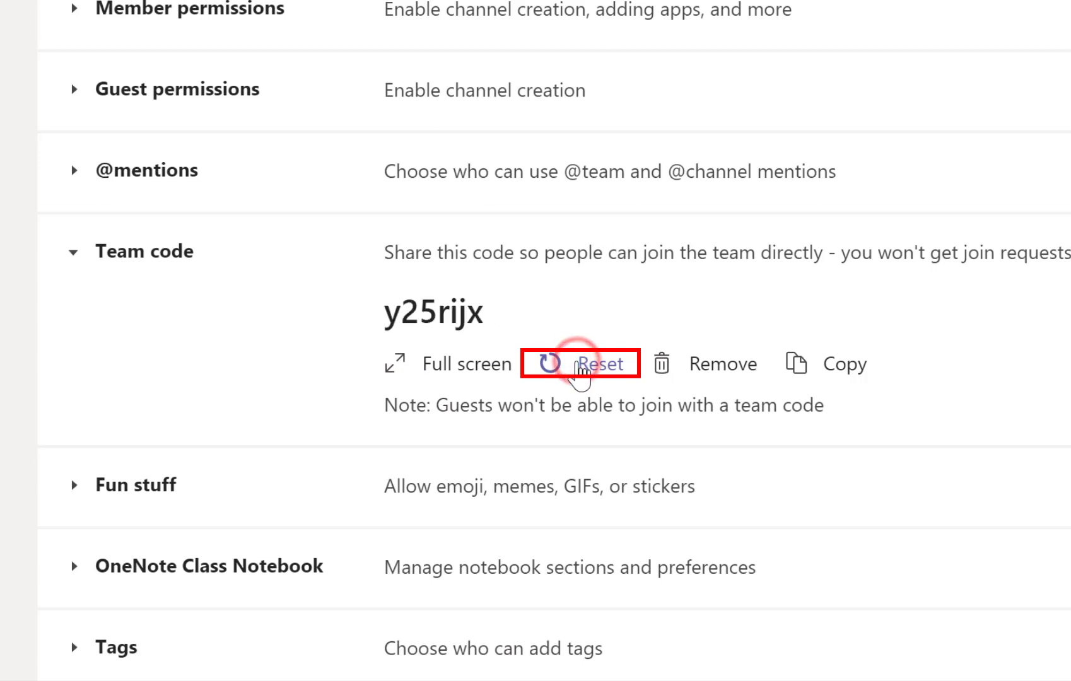
pyautogui.click(578, 365)
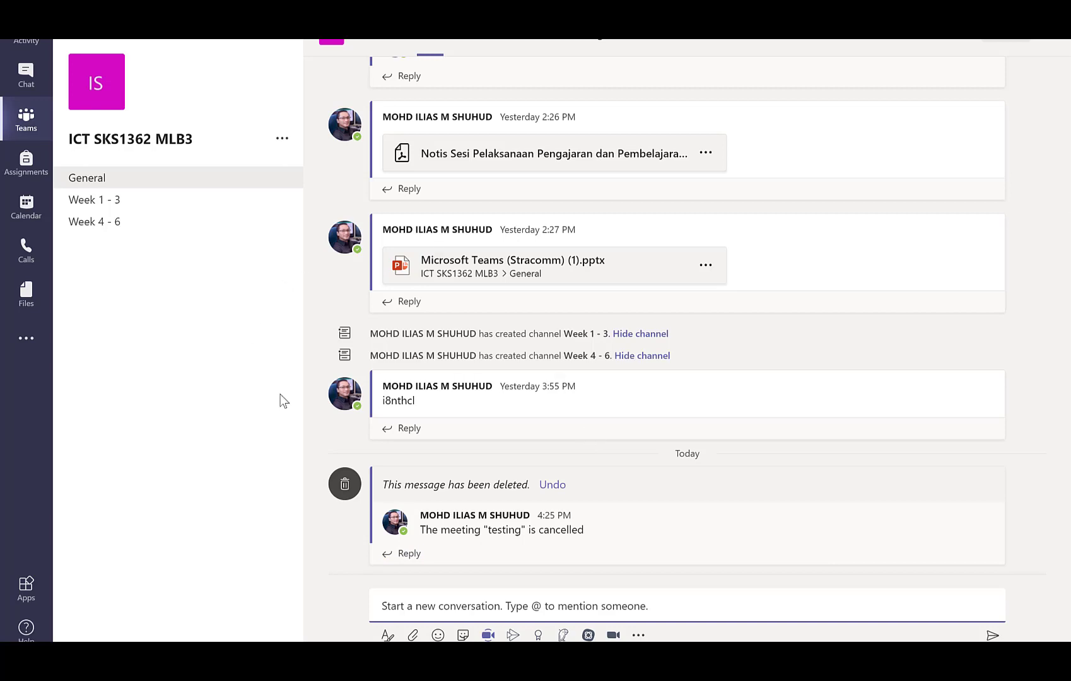
pyautogui.moveTo(442, 235)
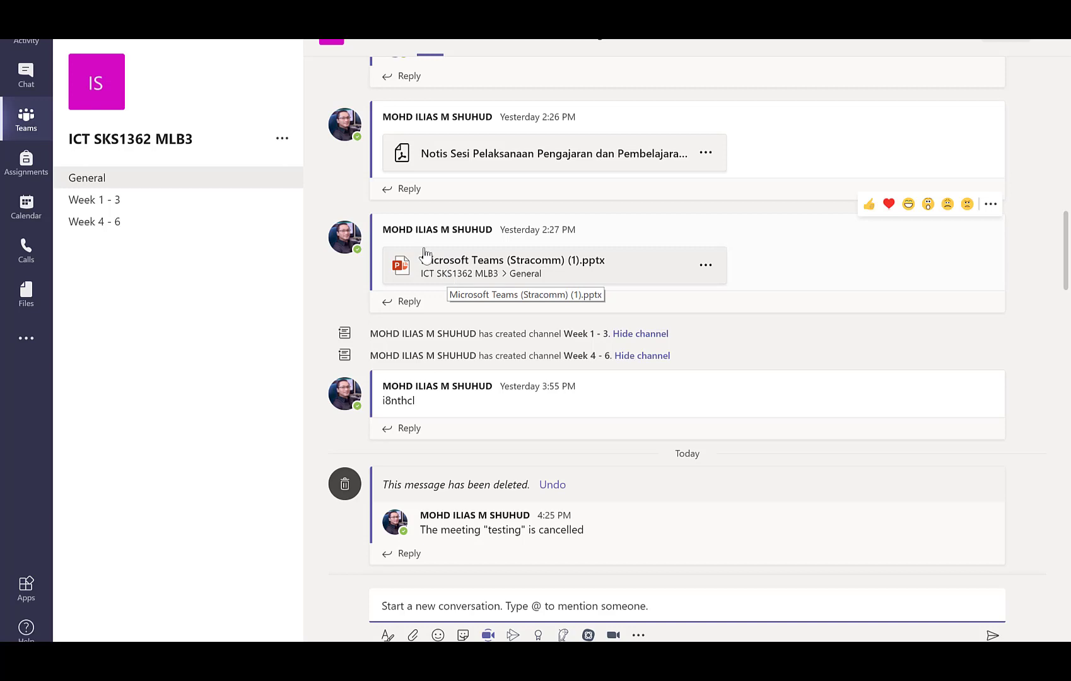
# Step: View the posts of the Week 1 - 3 and Week 4 - 6 channels and return to the General channel
pyautogui.click(102, 207)
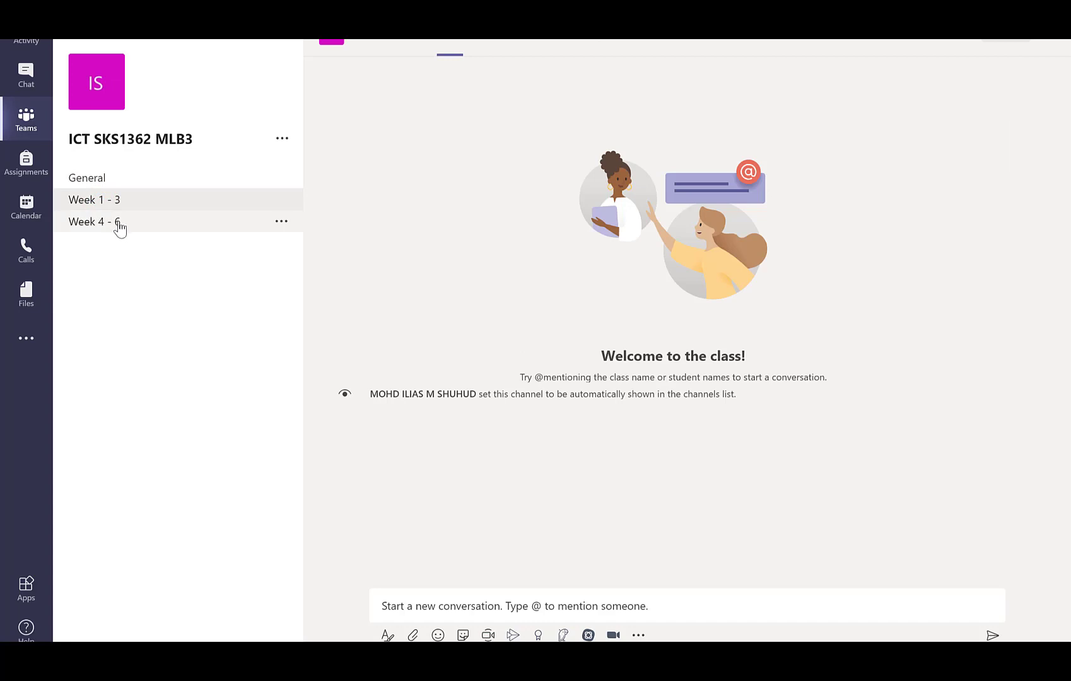
pyautogui.click(118, 226)
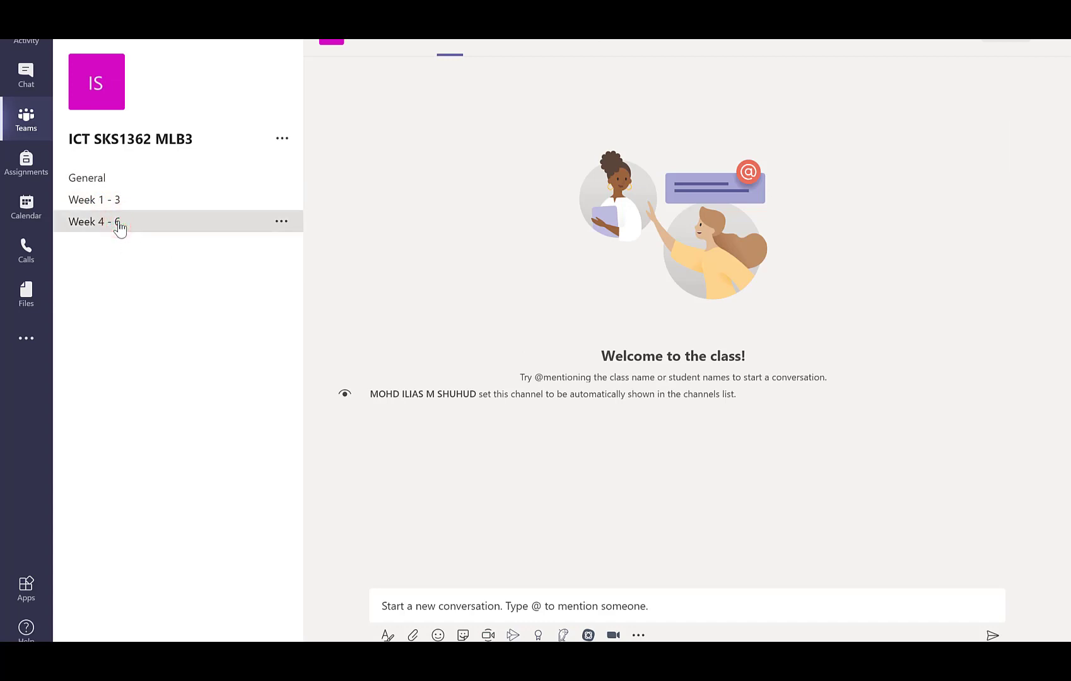
pyautogui.click(128, 201)
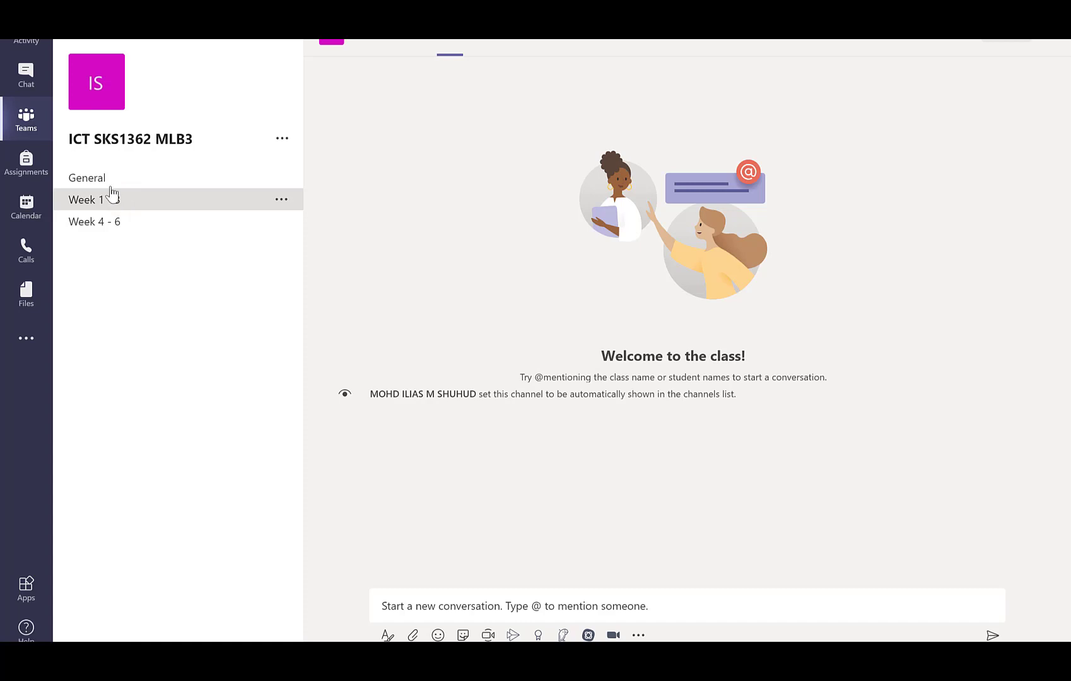
pyautogui.click(114, 182)
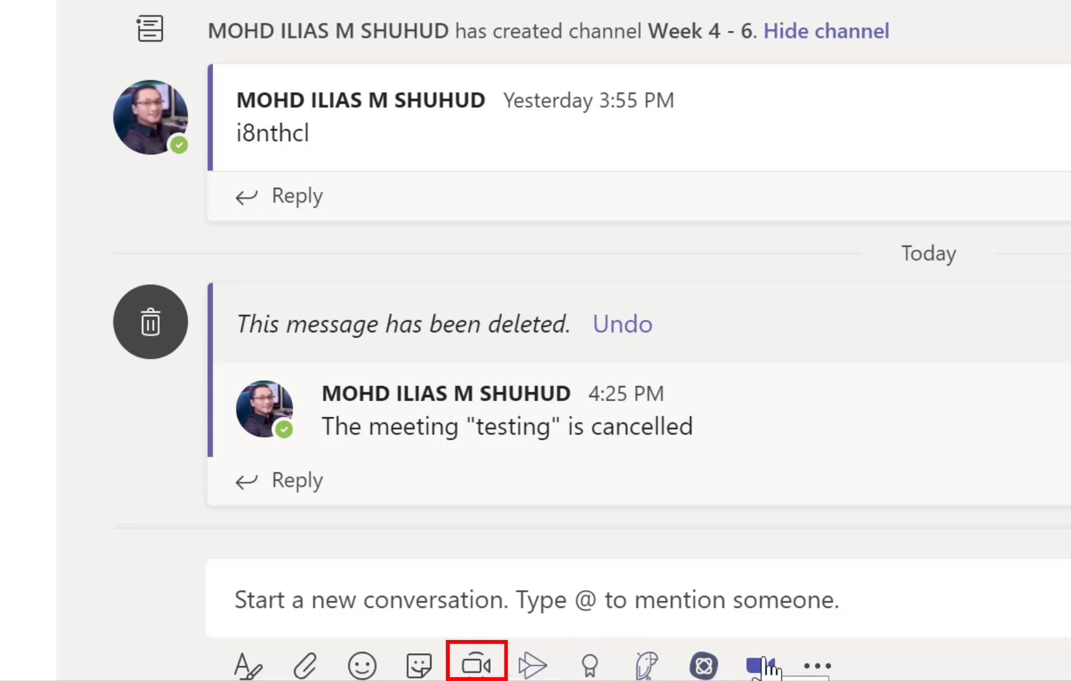
# Step: Start an instant meeting in the General channel with the camera off and the subject "Introduction Class"
pyautogui.click(478, 665)
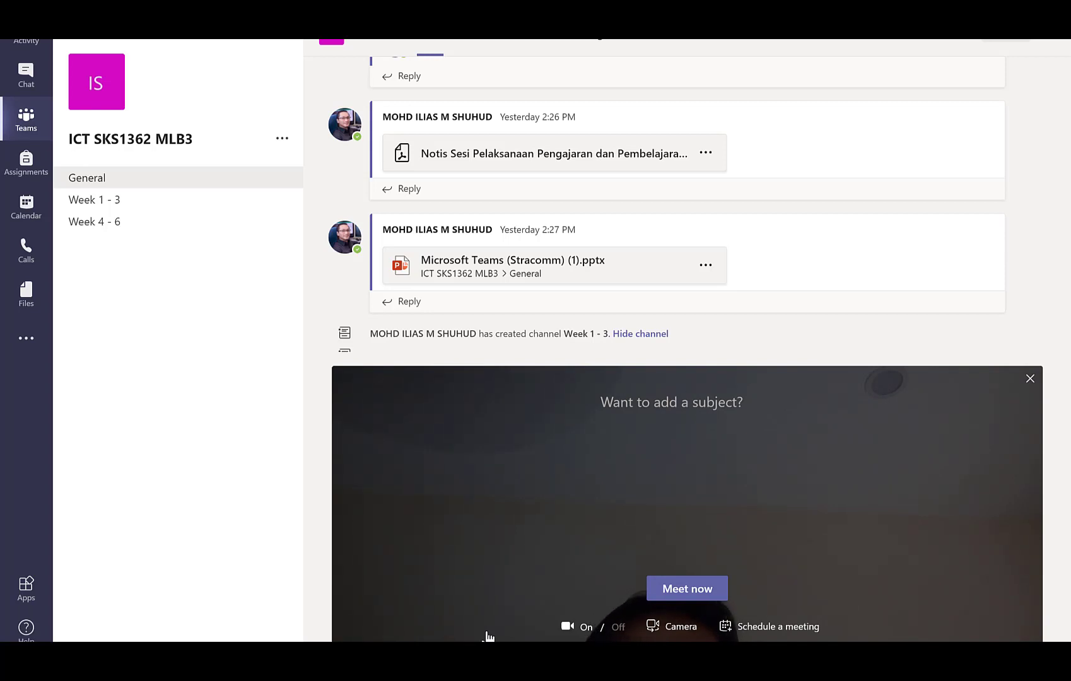
pyautogui.click(617, 628)
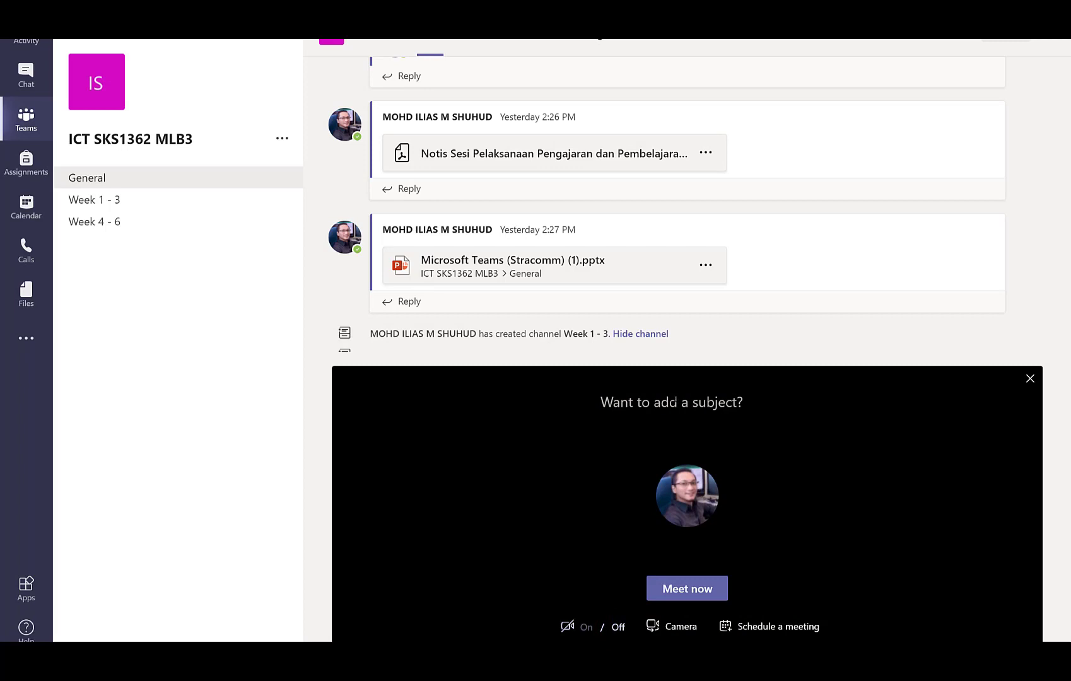
pyautogui.click(671, 401)
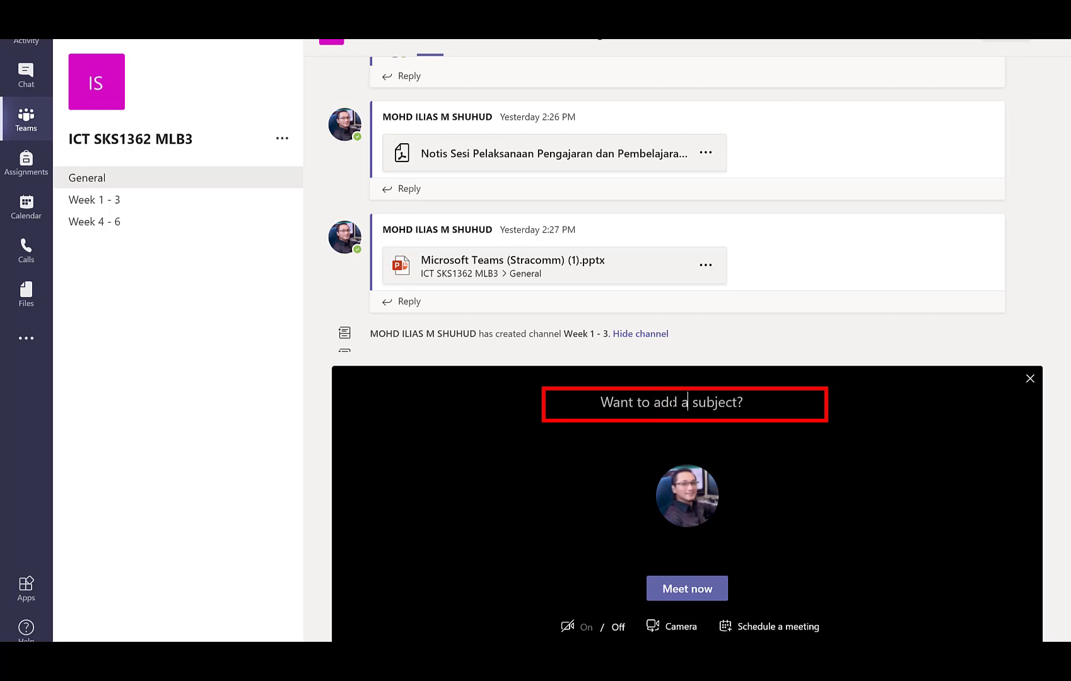
pyautogui.write('Introduct')
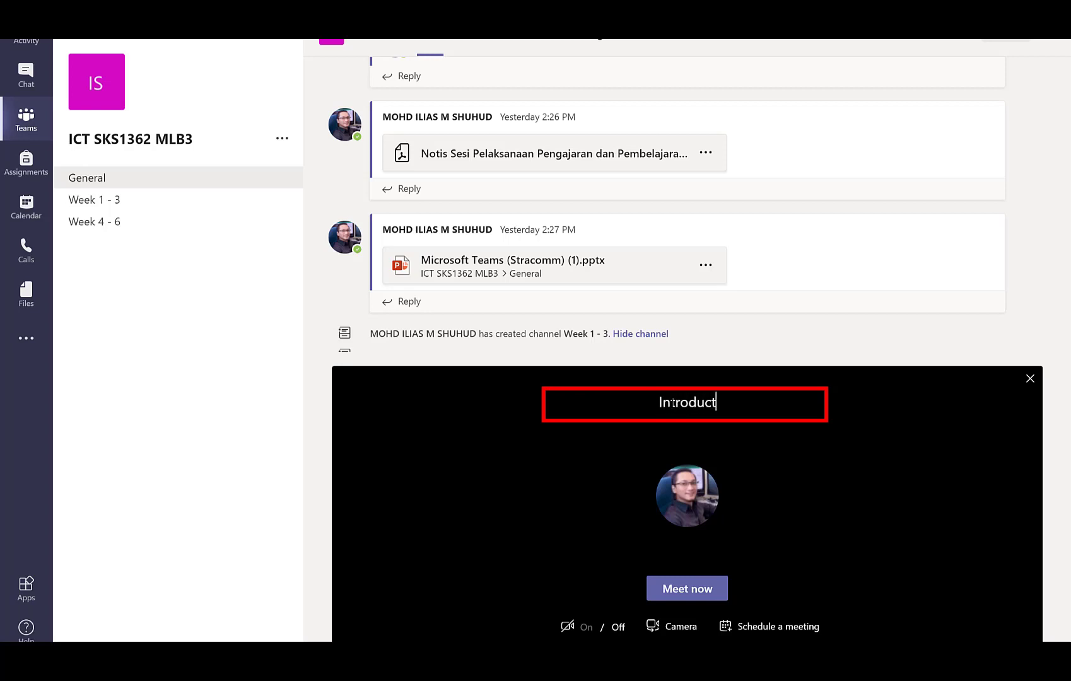
pyautogui.write('ion C')
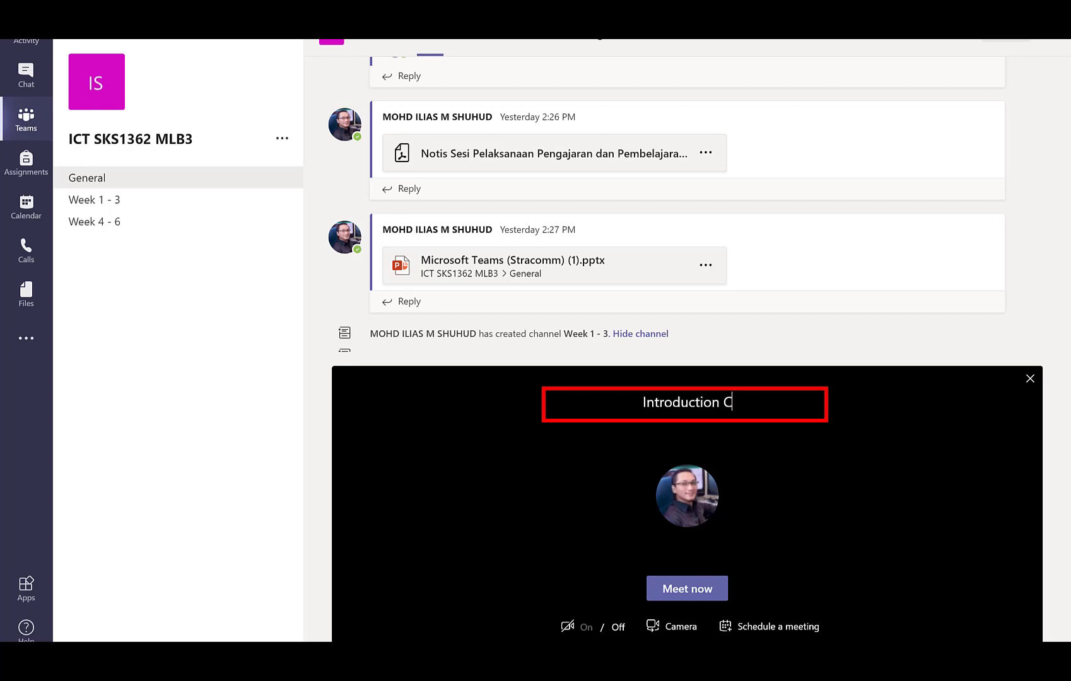
pyautogui.write('lass')
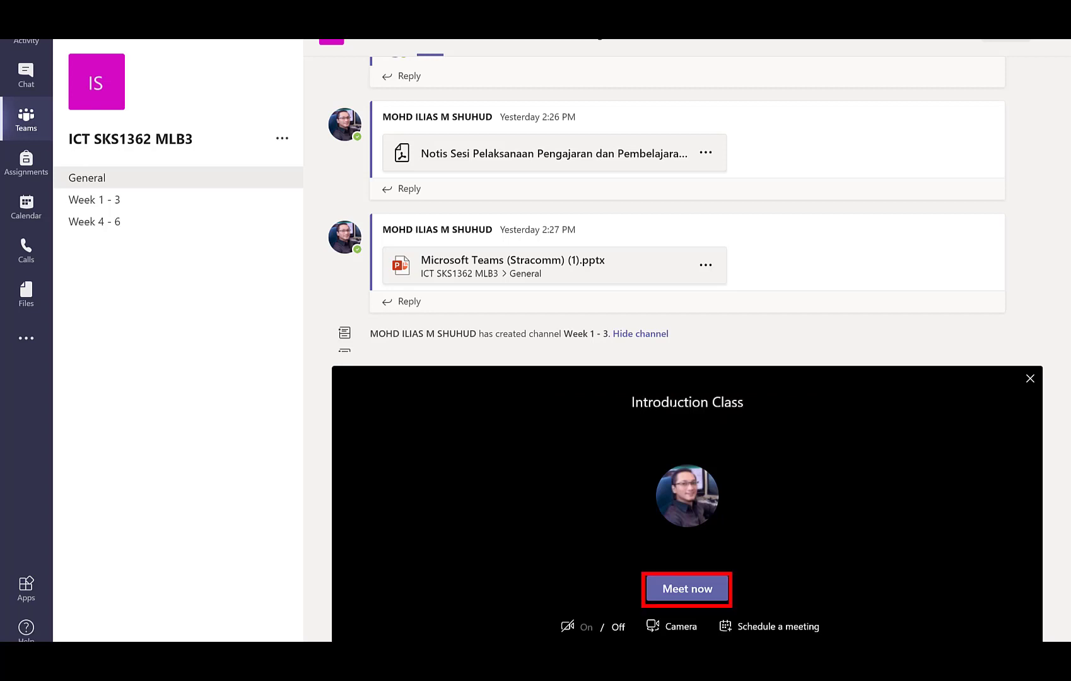
pyautogui.click(684, 593)
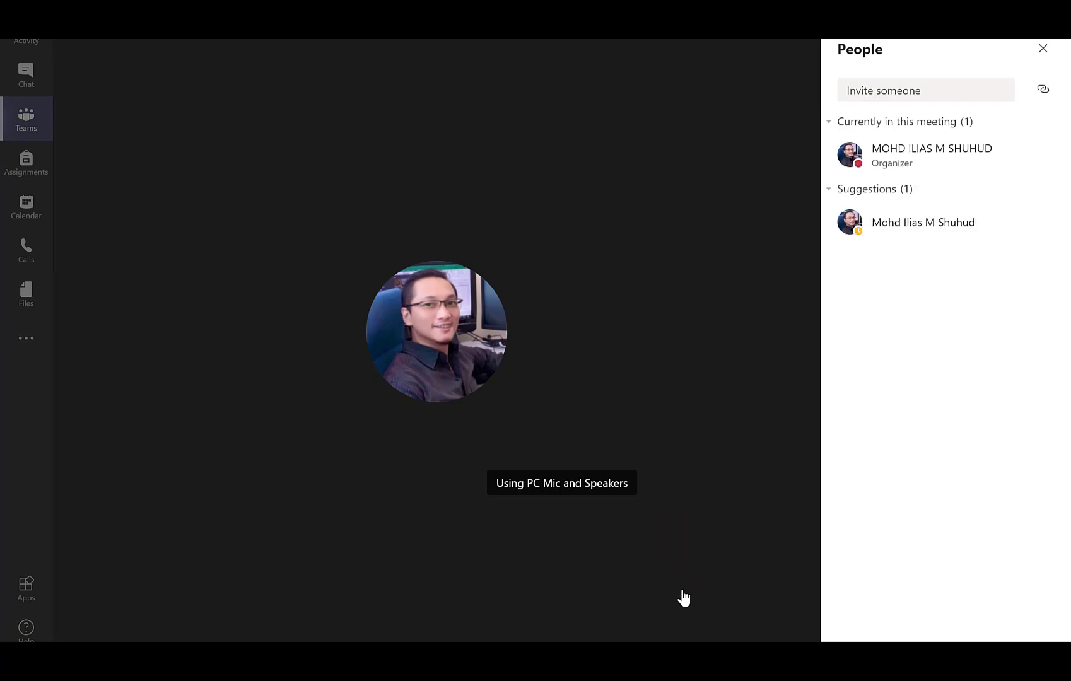
# Step: Rejoin the running Introduction Class meeting from its post in the General channel and hang up
pyautogui.click(28, 123)
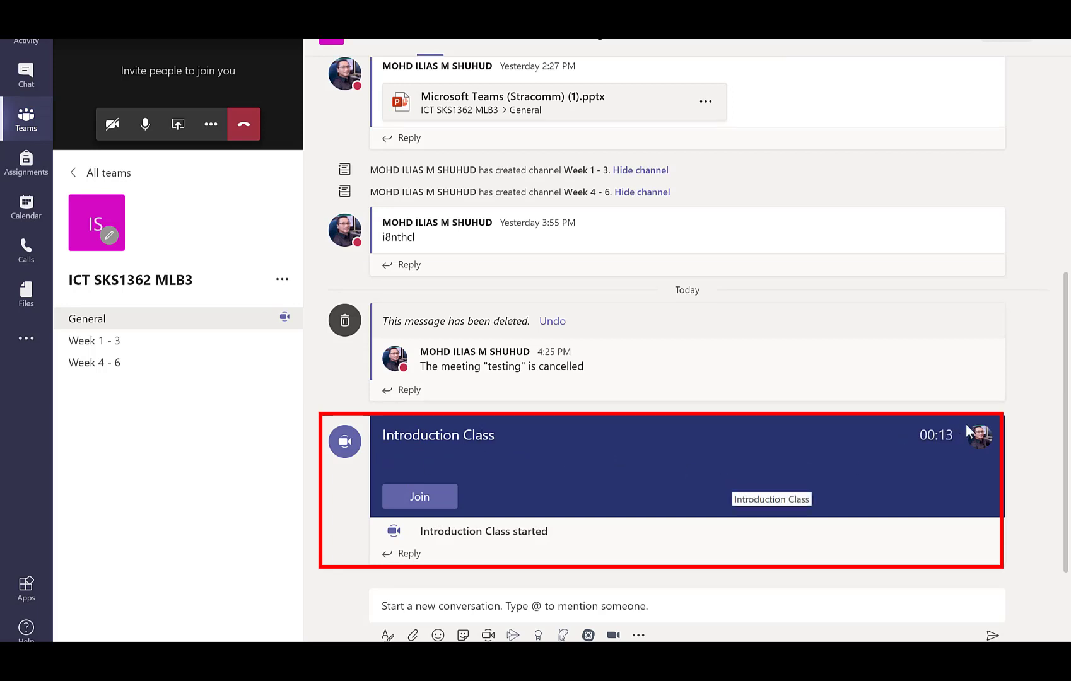
pyautogui.moveTo(986, 438)
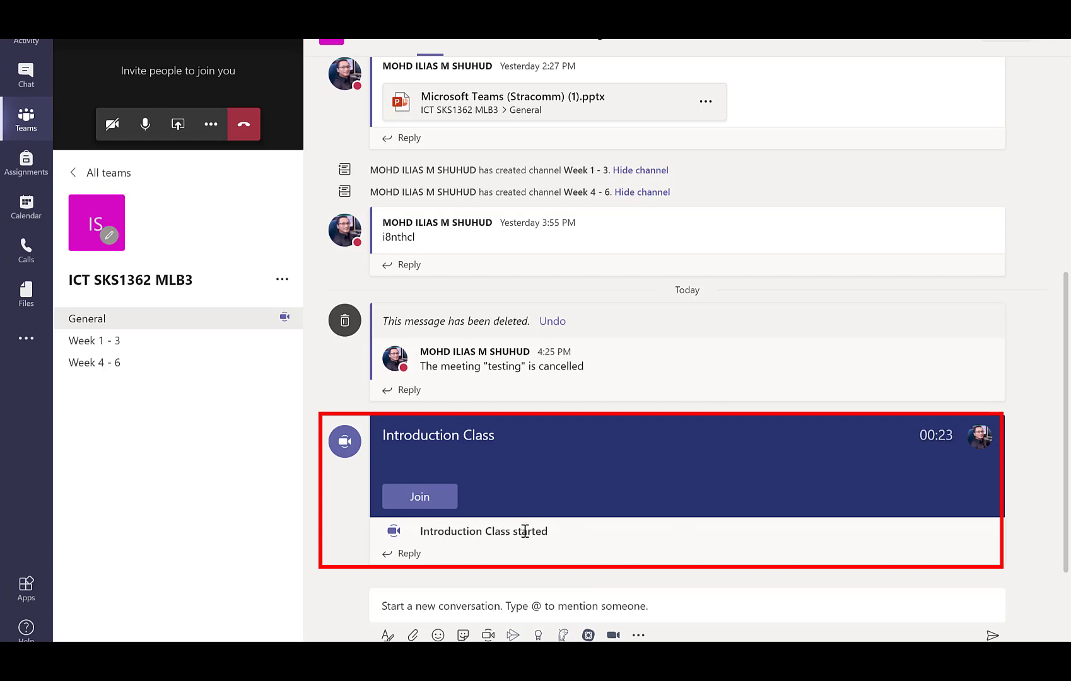
pyautogui.click(417, 488)
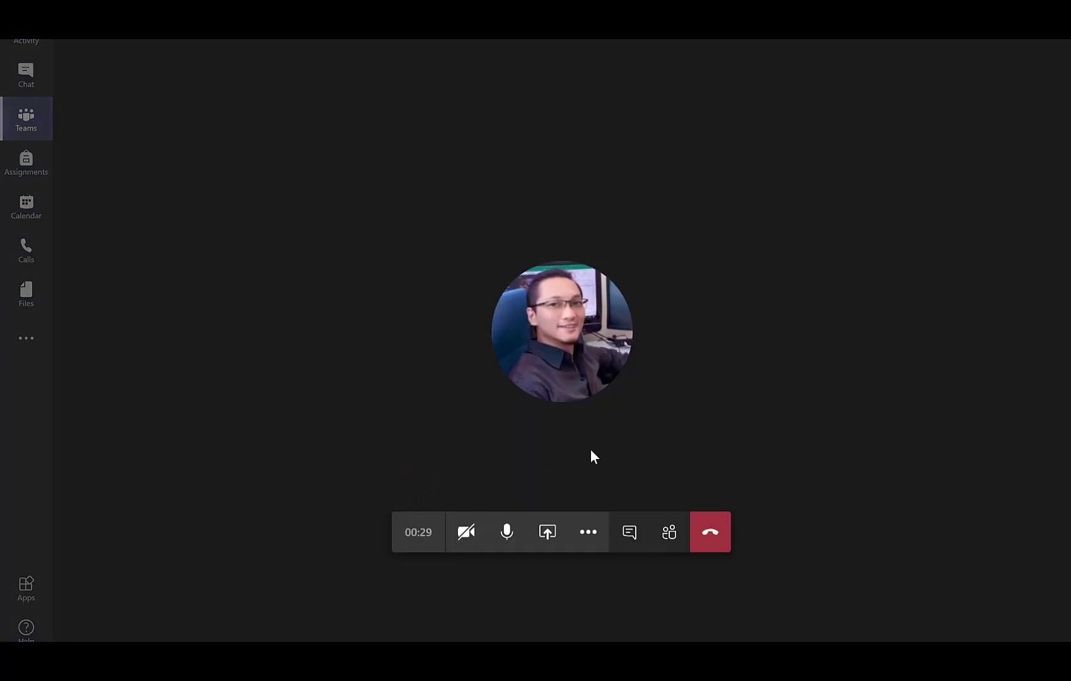
pyautogui.click(713, 540)
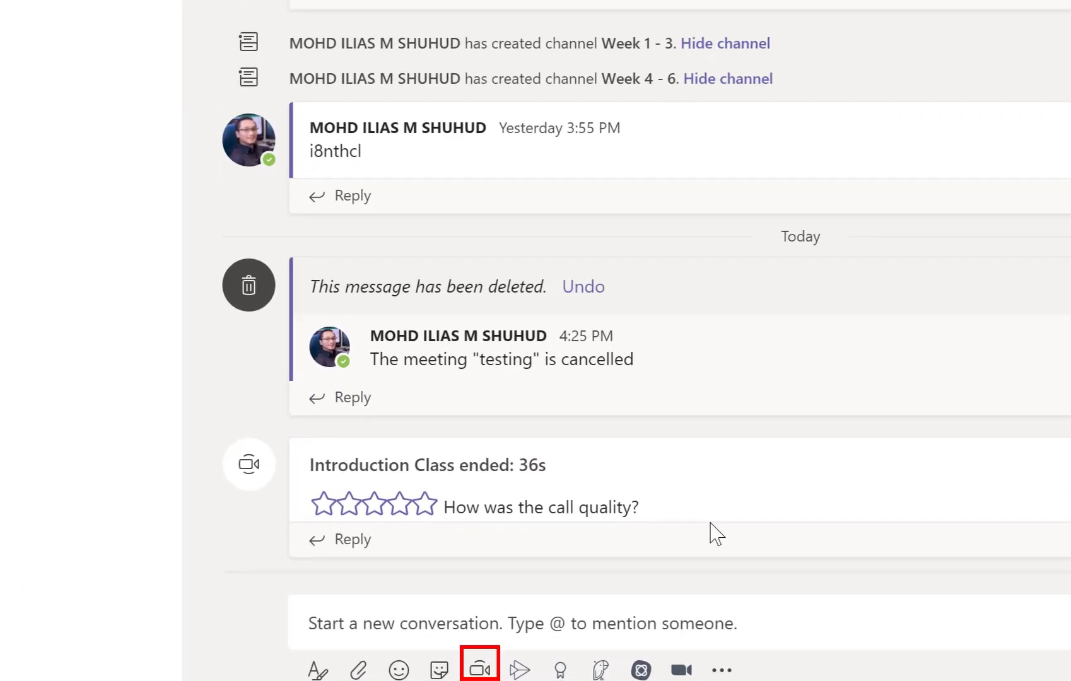
# Step: Open the form for scheduling a meeting in the General channel and title the meeting "Introduction Class 2"
pyautogui.click(474, 668)
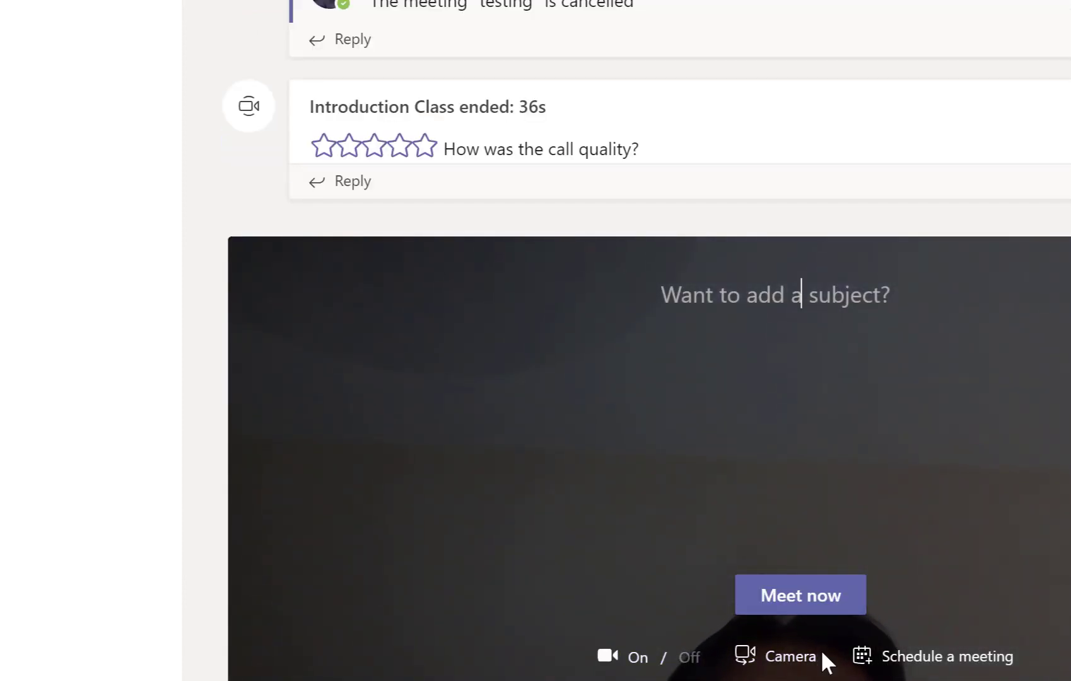
pyautogui.click(946, 656)
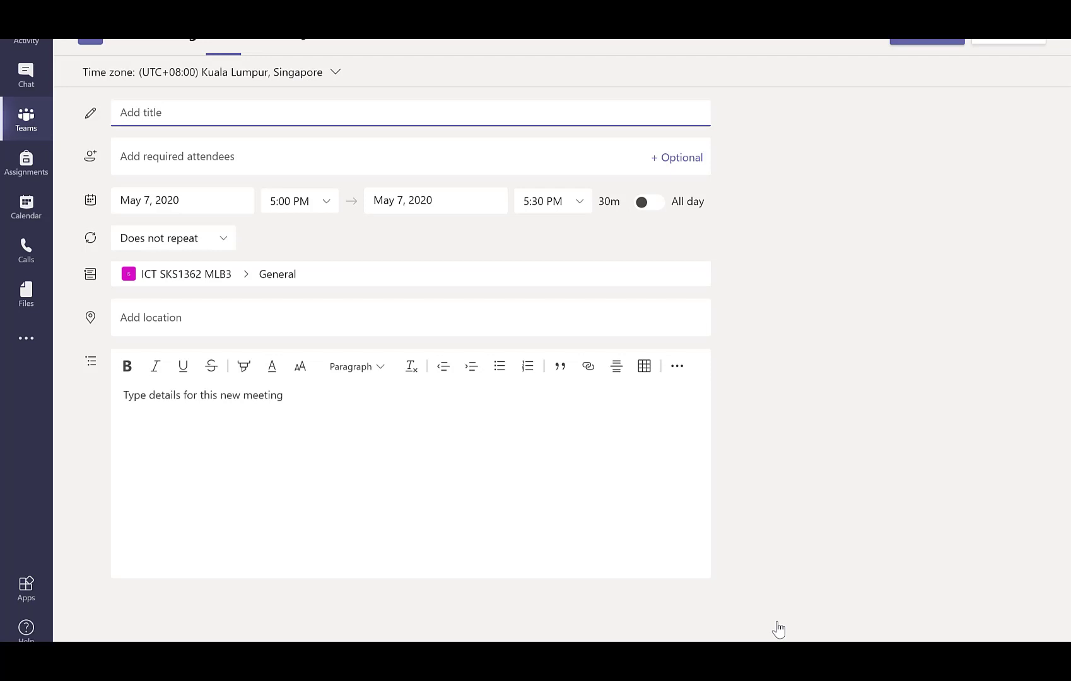
pyautogui.write('I')
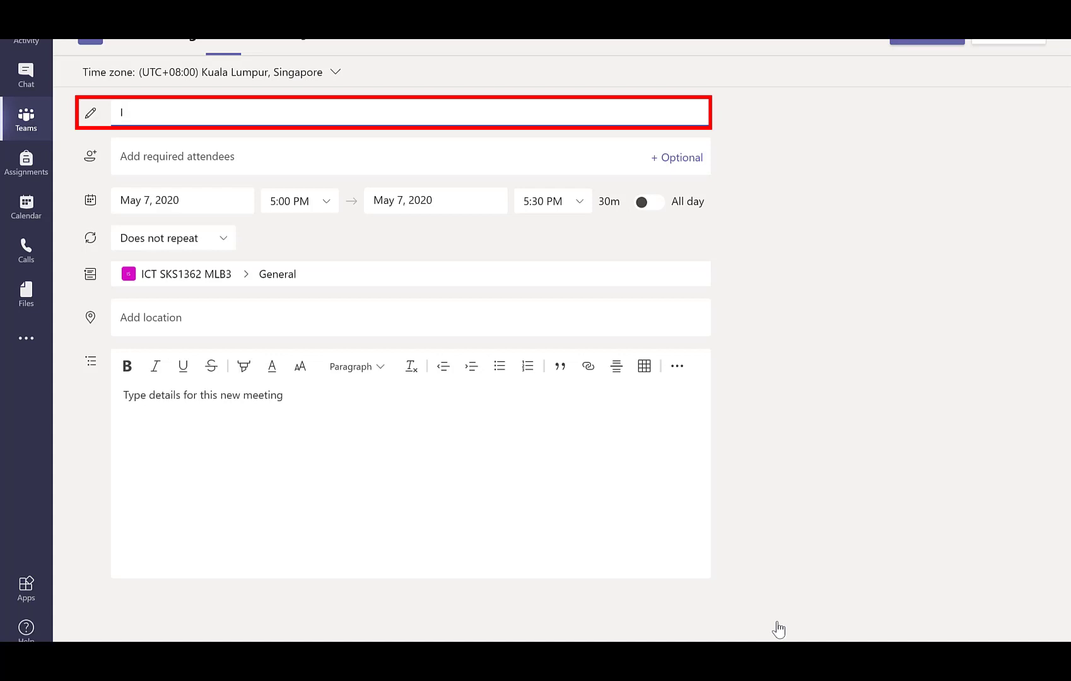
pyautogui.write('ntroduction Class 2')
pyautogui.click(222, 161)
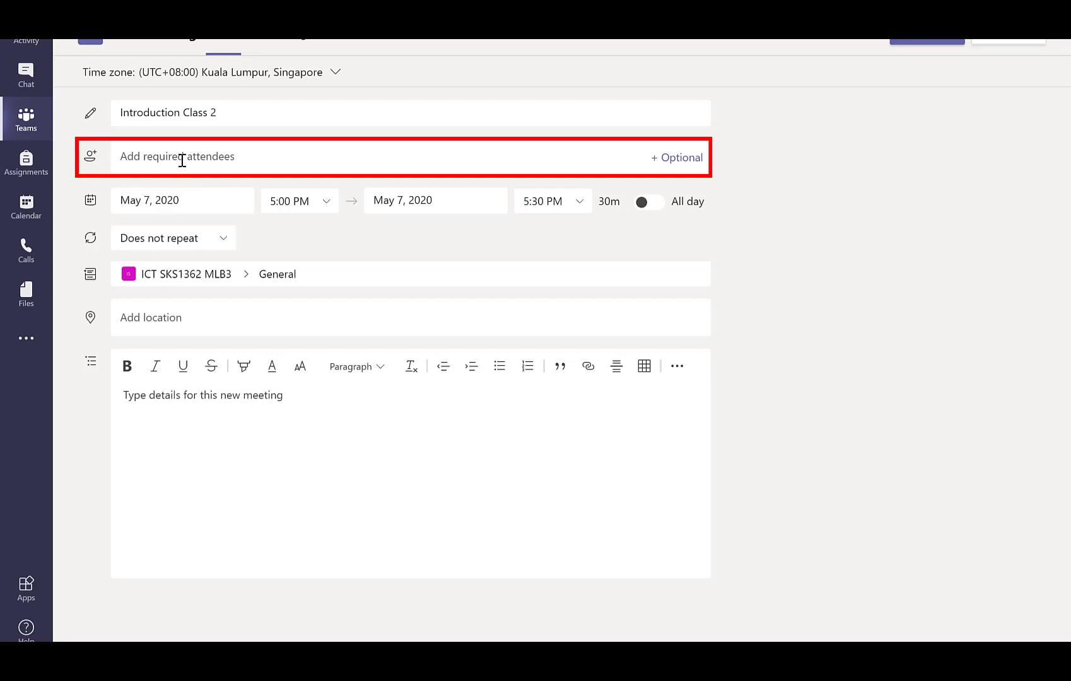
pyautogui.write('h')
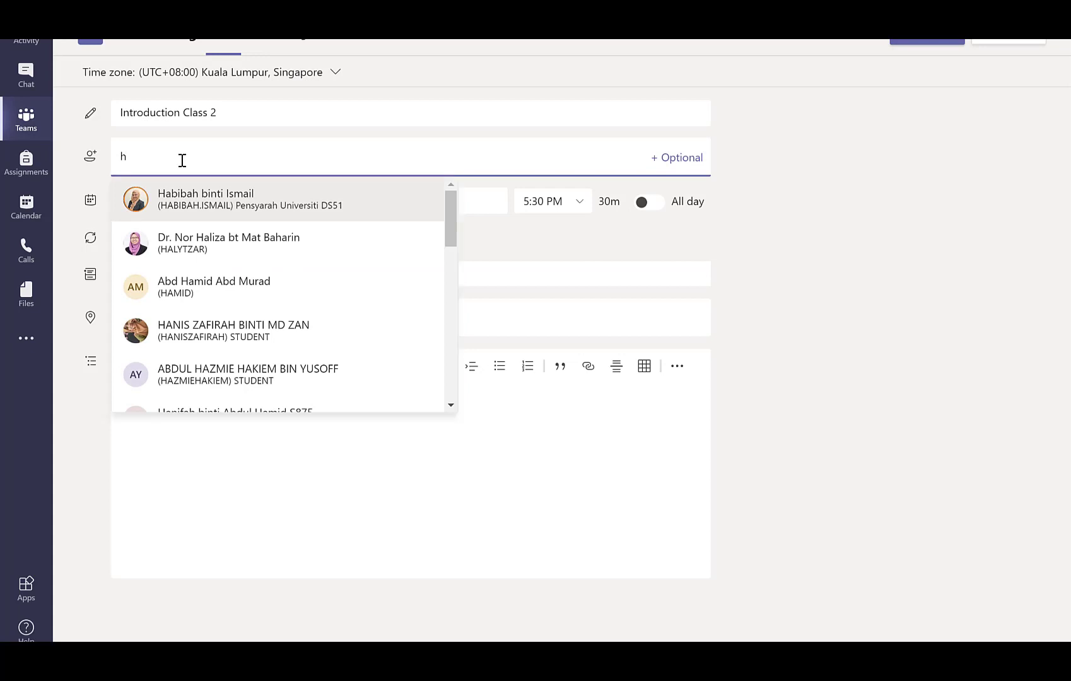
pyautogui.press('BackSpace')
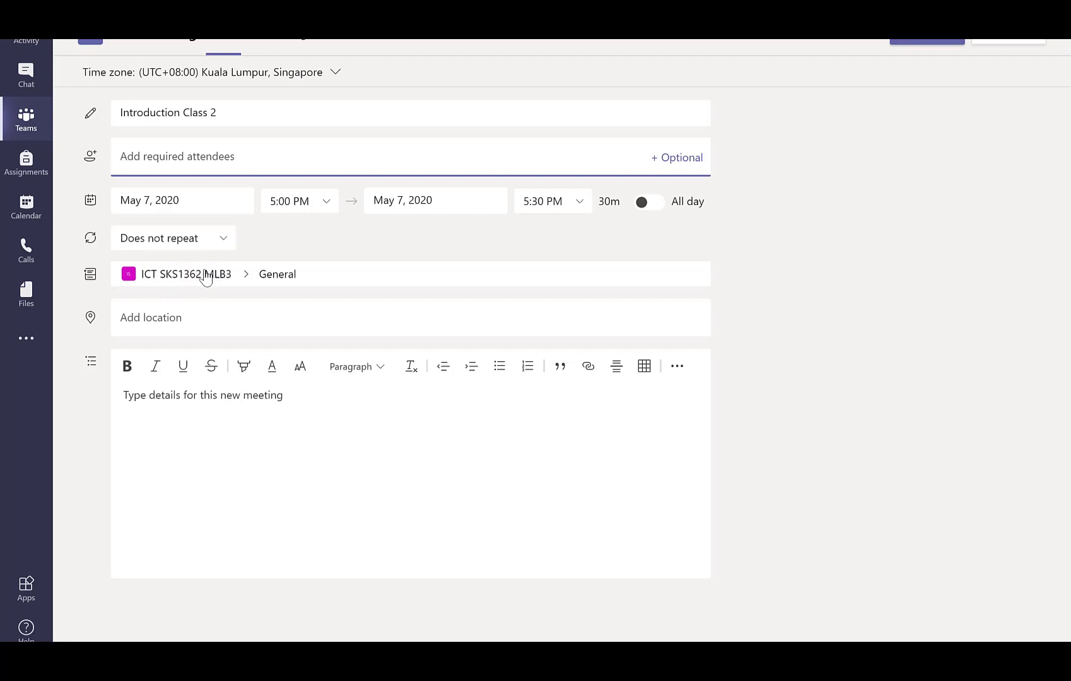
pyautogui.click(265, 123)
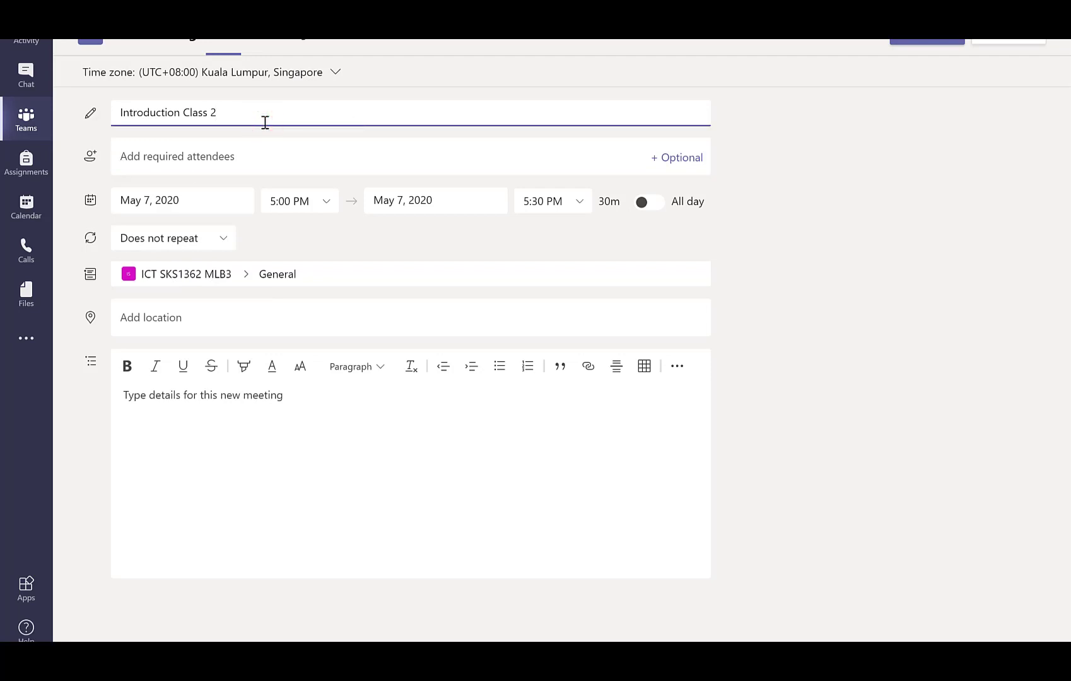
pyautogui.click(158, 200)
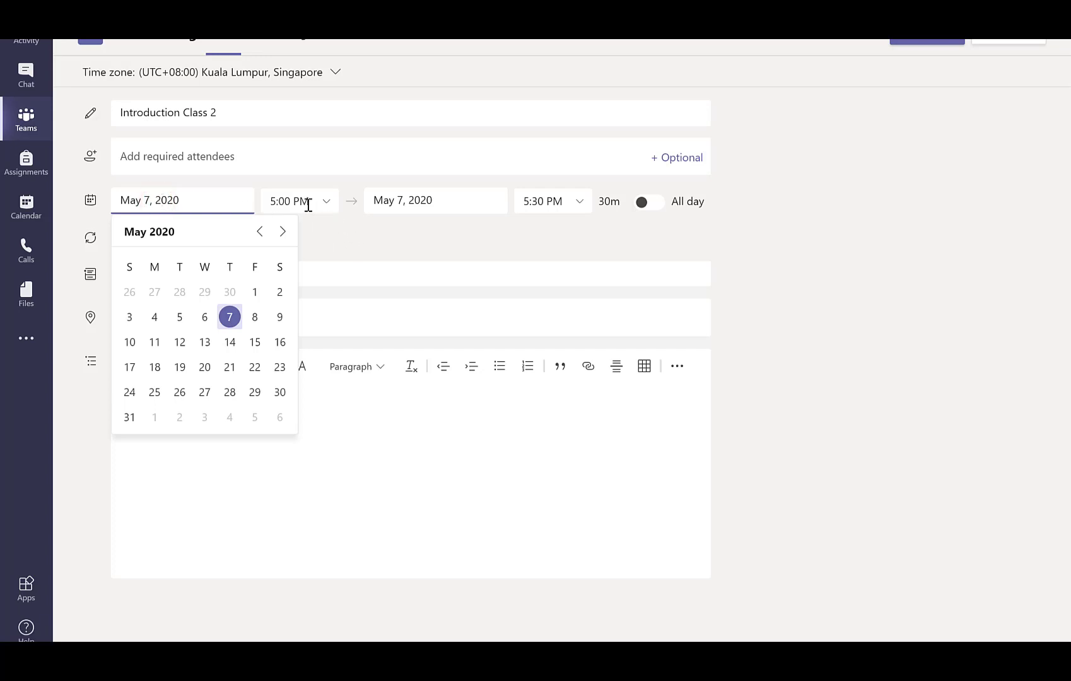
pyautogui.click(331, 223)
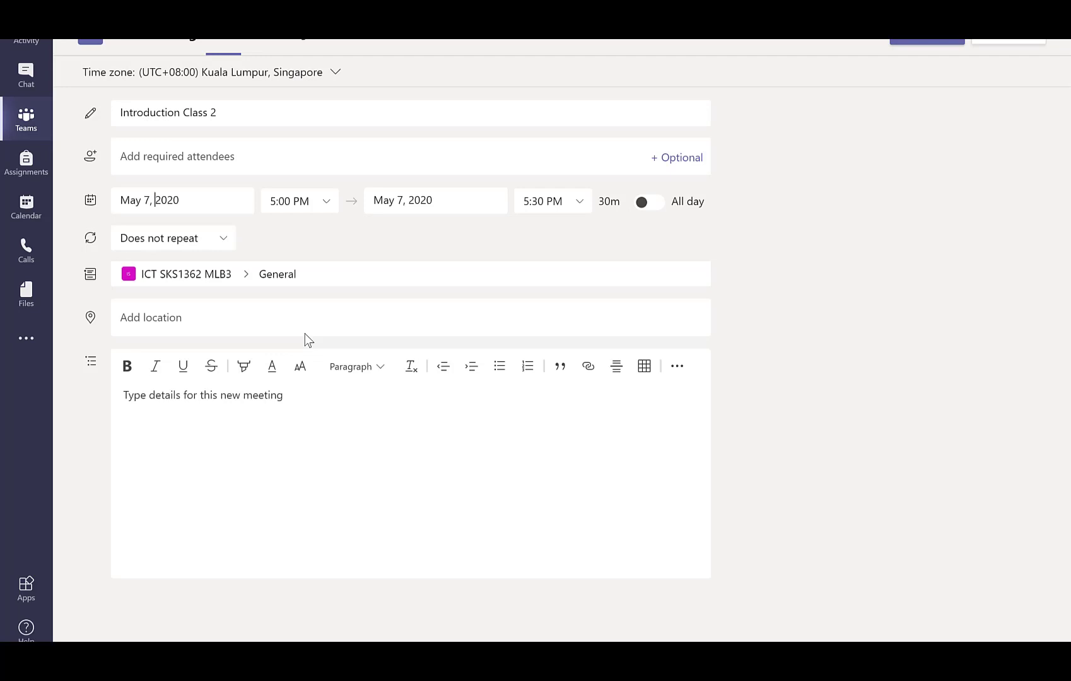
# Step: Add an "Agenda :" numbered list of "To welcome new students", "To explain the new structure of the course" and "Q & A", and send the meeting
pyautogui.click(193, 401)
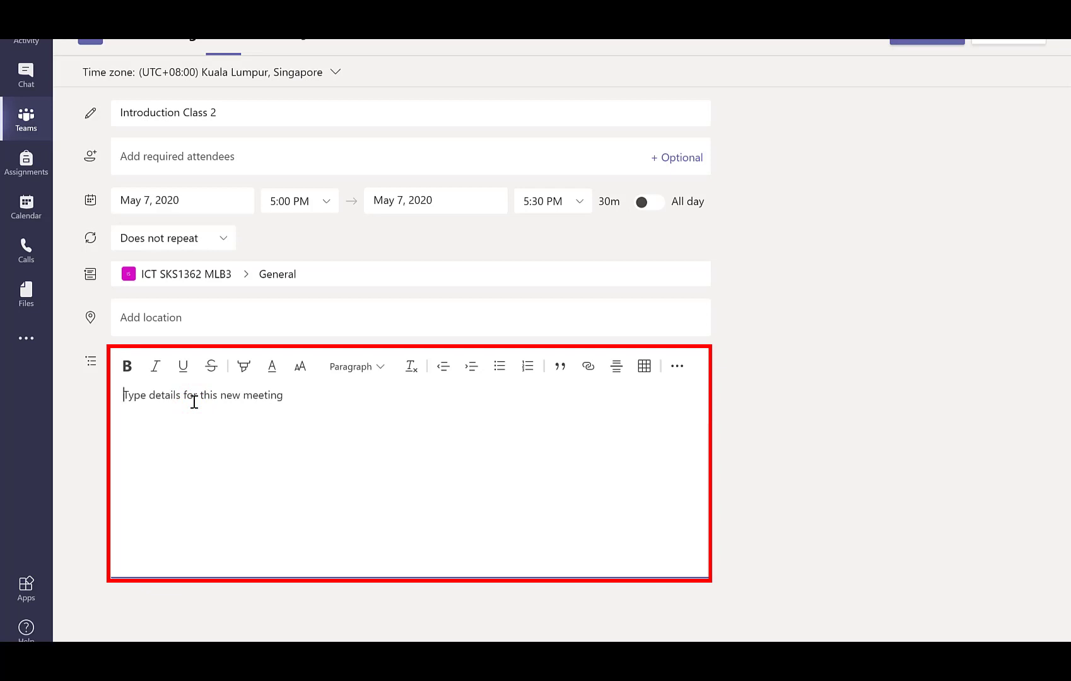
pyautogui.write('Agend')
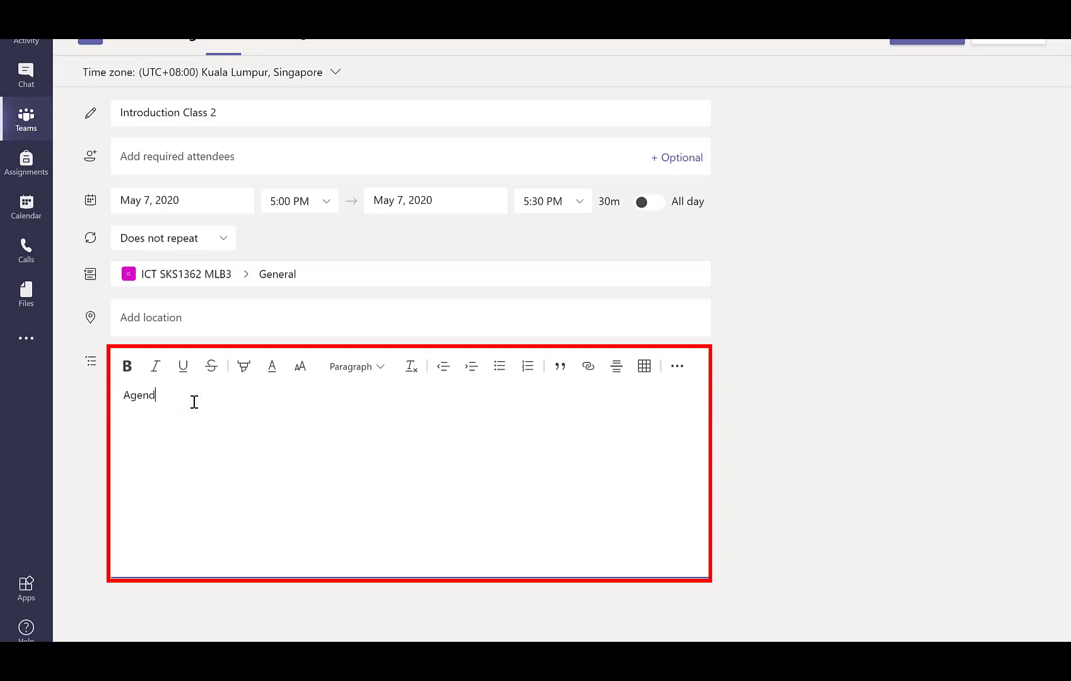
pyautogui.write('a :')
pyautogui.press('Return')
pyautogui.write('1.')
pyautogui.write('T')
pyautogui.write('o welcome')
pyautogui.write(' new stude')
pyautogui.write('nts 2. ')
pyautogui.write('To e')
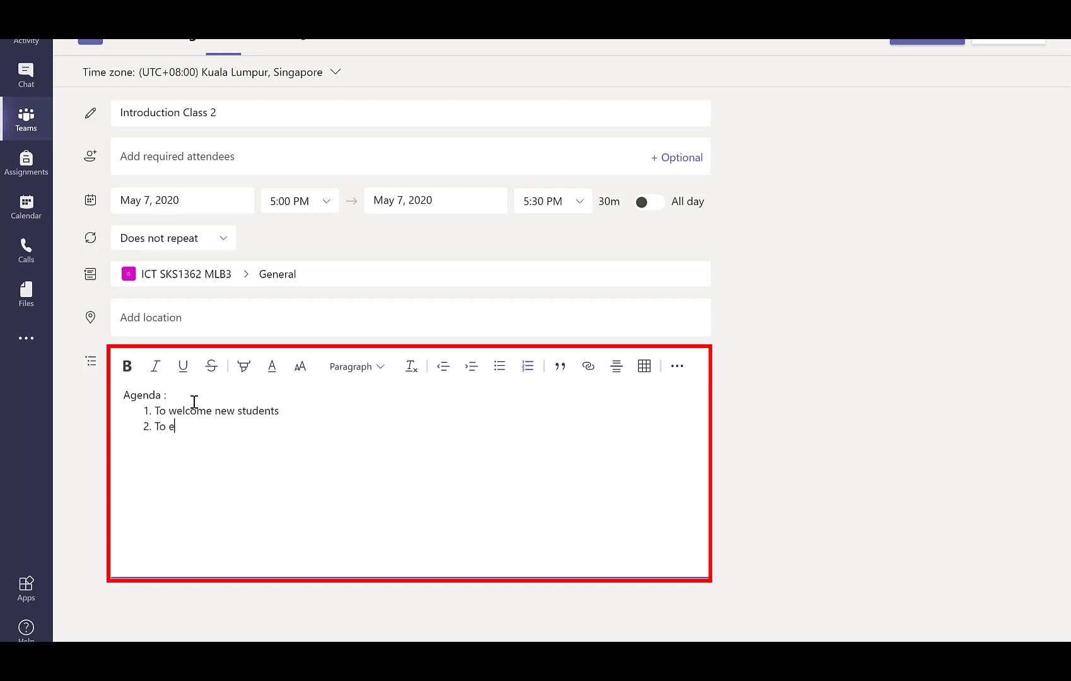
pyautogui.write('xplain the new structure')
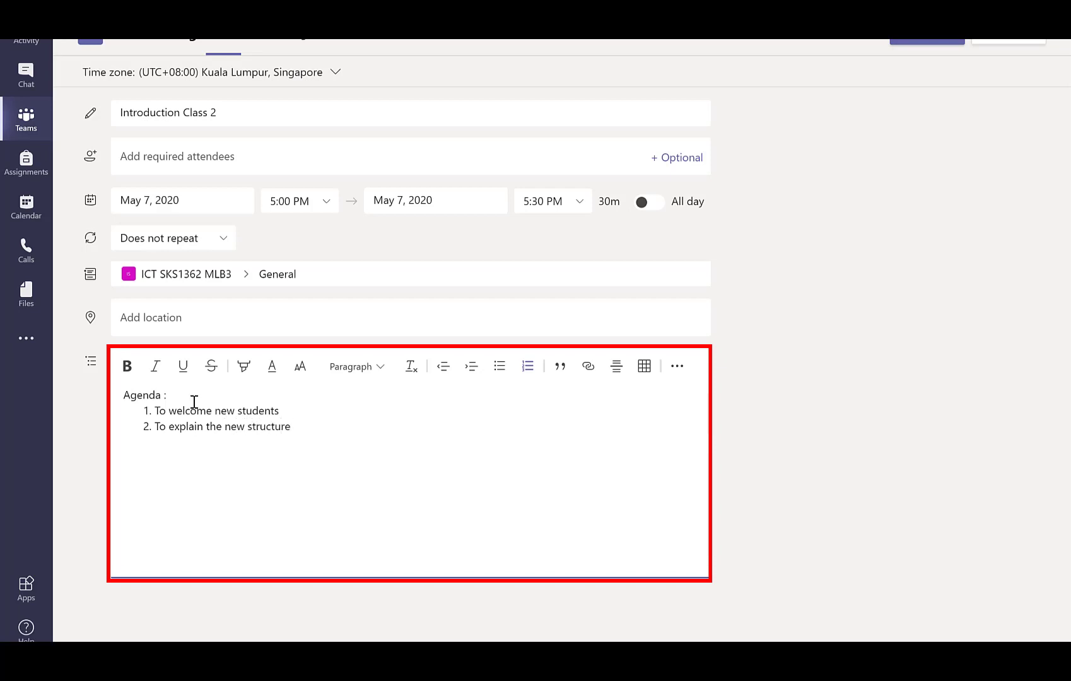
pyautogui.write('of the course')
pyautogui.press('Return')
pyautogui.write('Q & A')
pyautogui.click(206, 43)
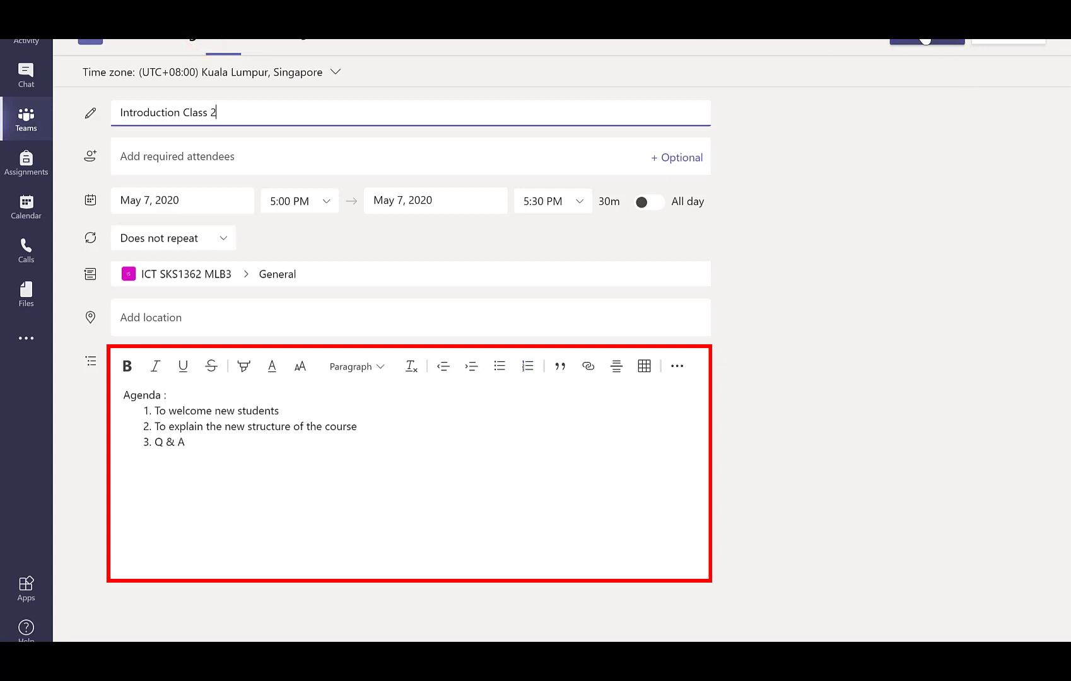
pyautogui.click(925, 39)
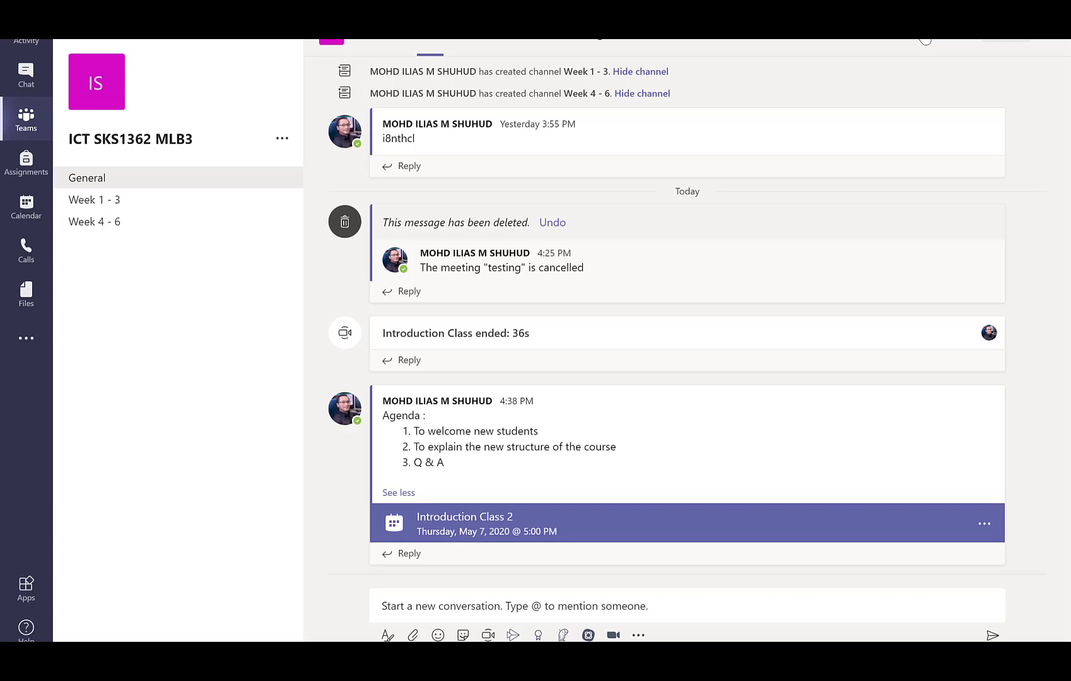
# Step: View the details of the Introduction Class 2 meeting from its post, close them, and open the calendar
pyautogui.click(981, 524)
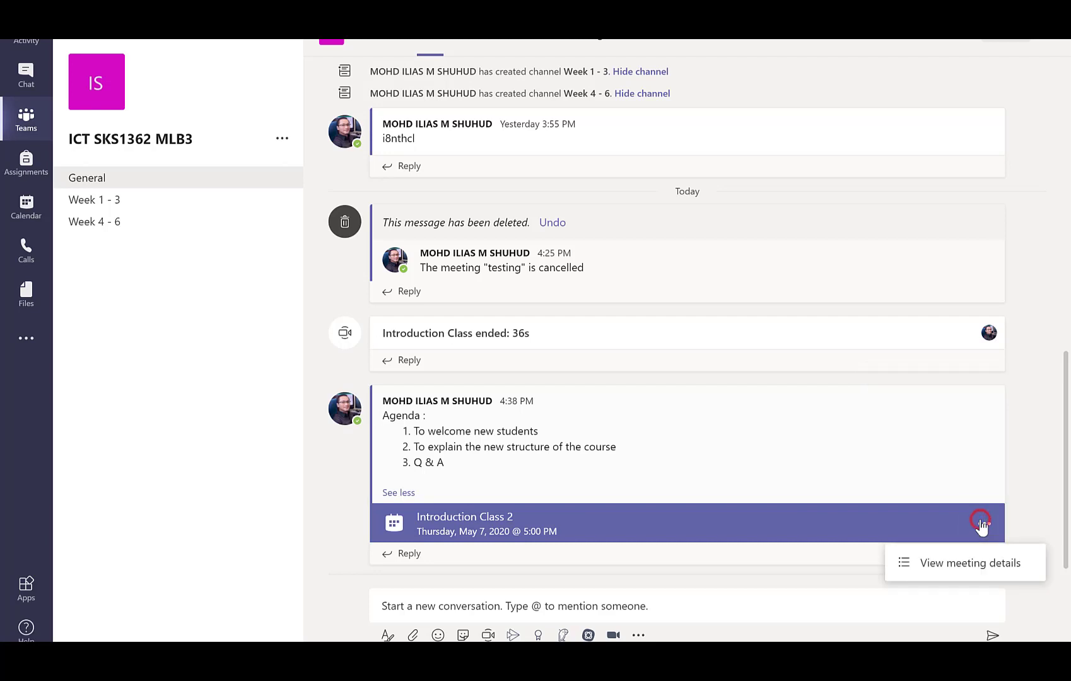
pyautogui.click(888, 529)
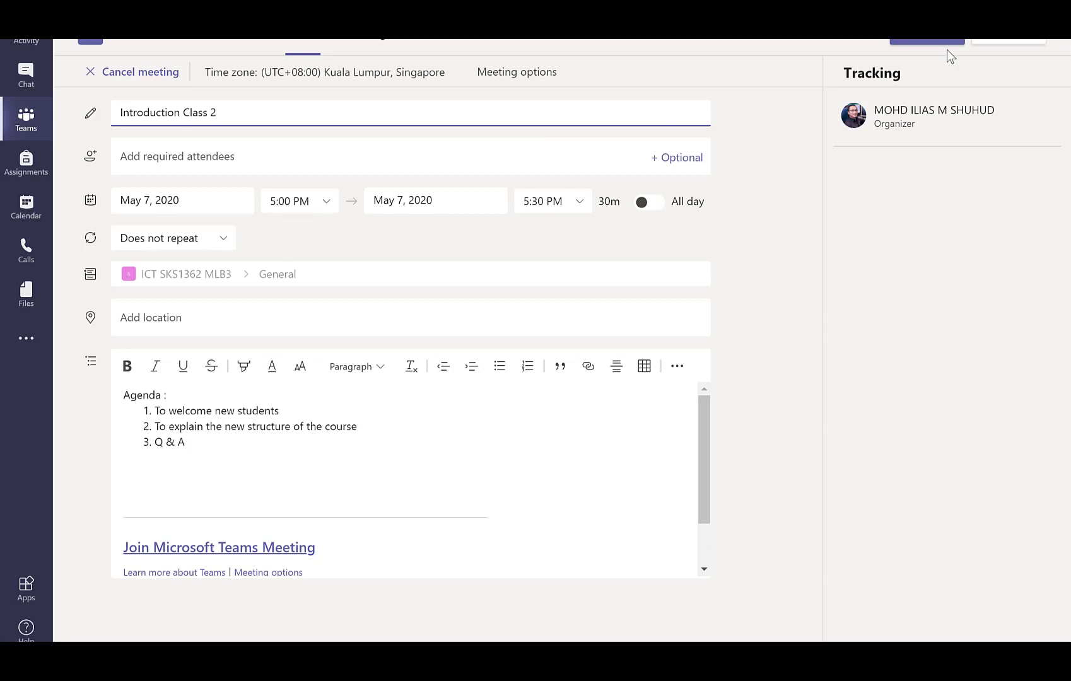
pyautogui.click(1019, 41)
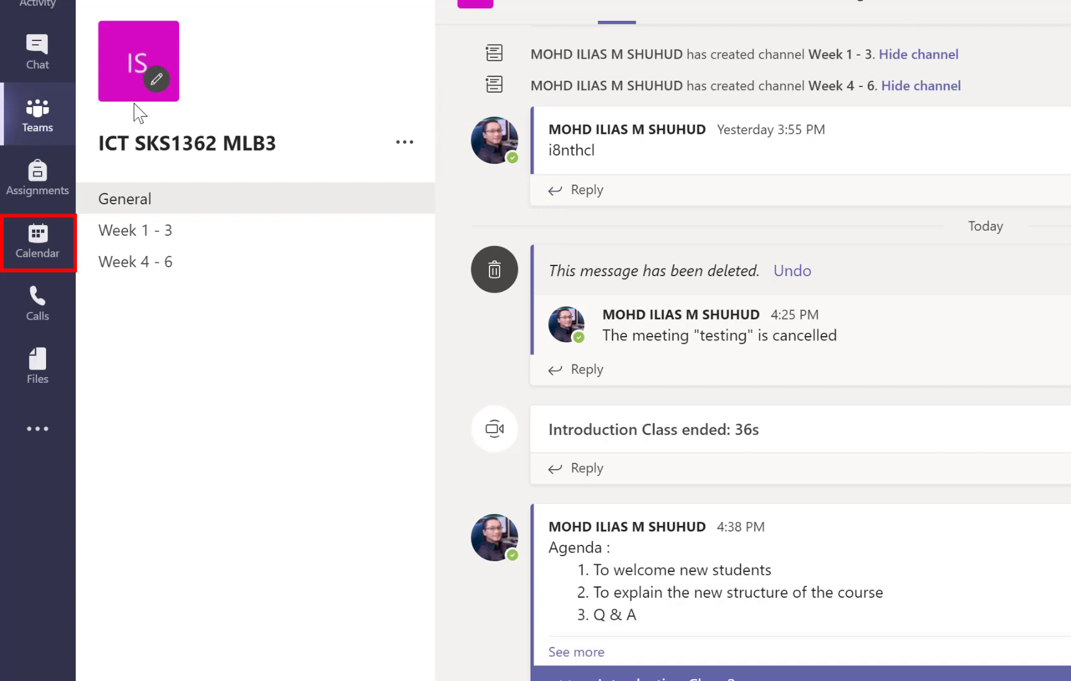
pyautogui.click(37, 252)
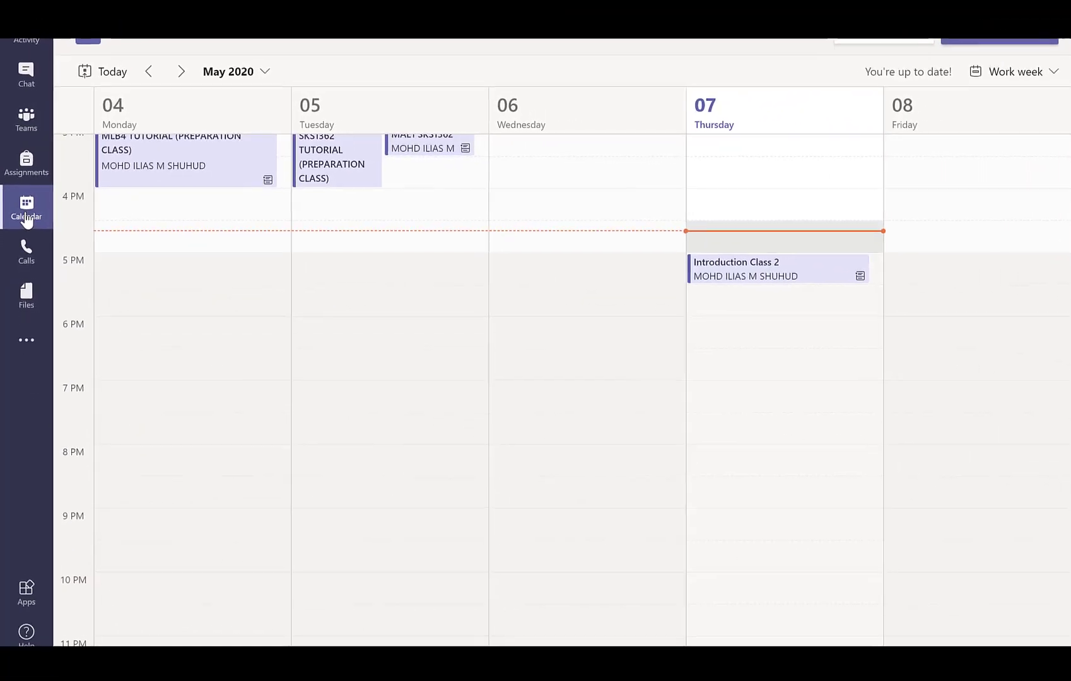
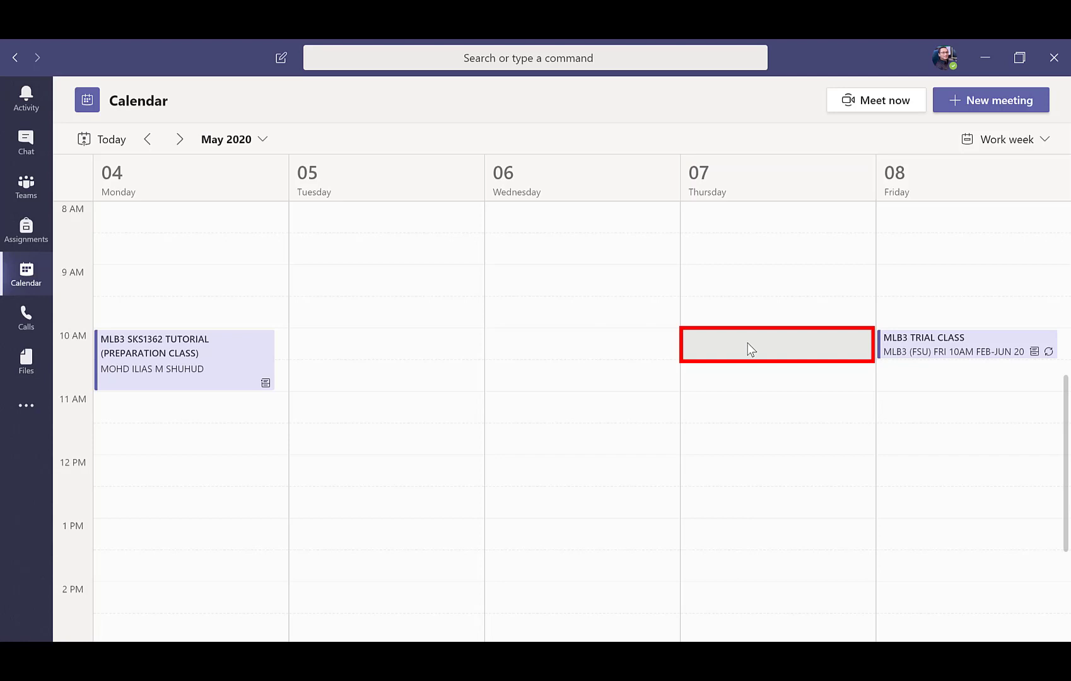
# Step: Start a new meeting in the Thursday, May 7, 10:00 AM calendar slot and title it "Introduction Class 3"
pyautogui.click(748, 348)
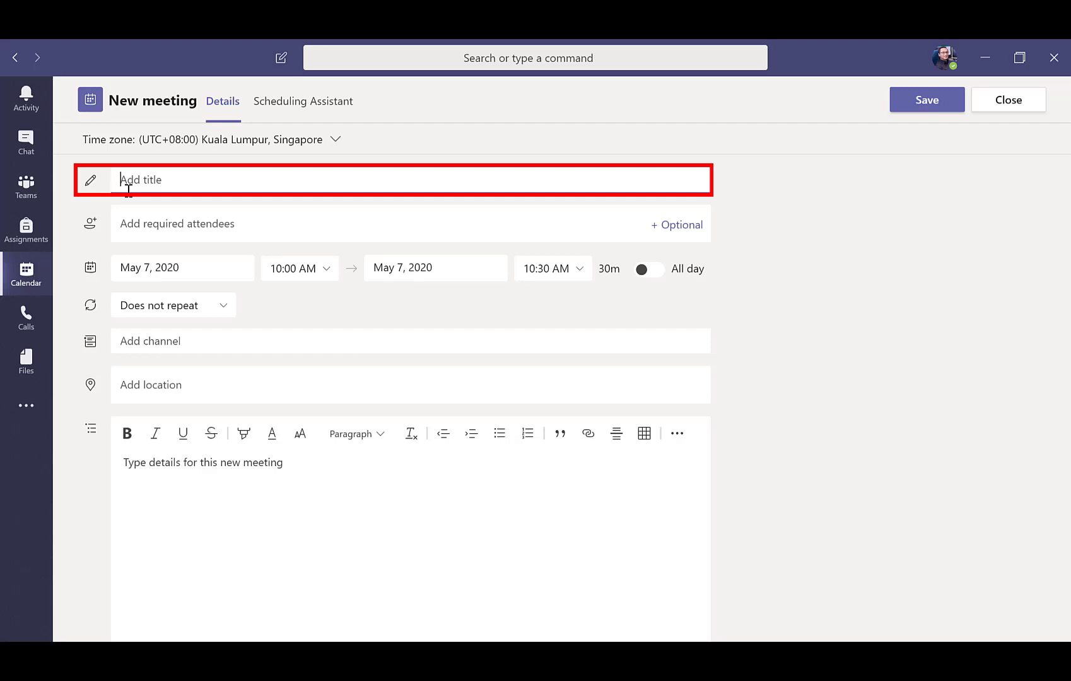
pyautogui.write('Introduction Class 3')
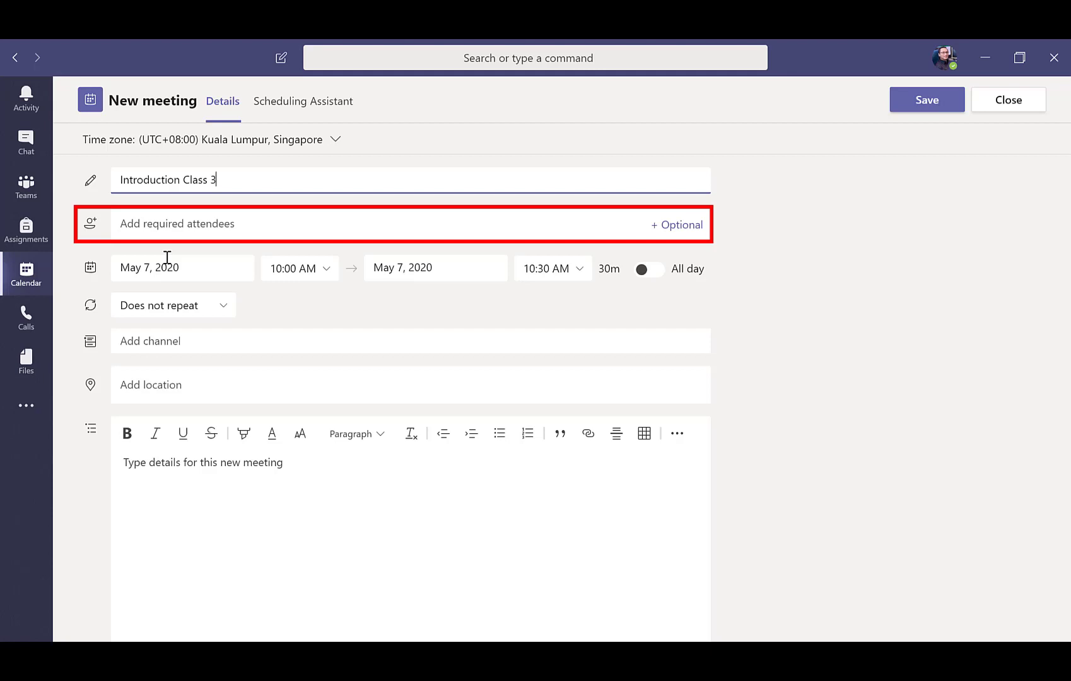
pyautogui.click(149, 220)
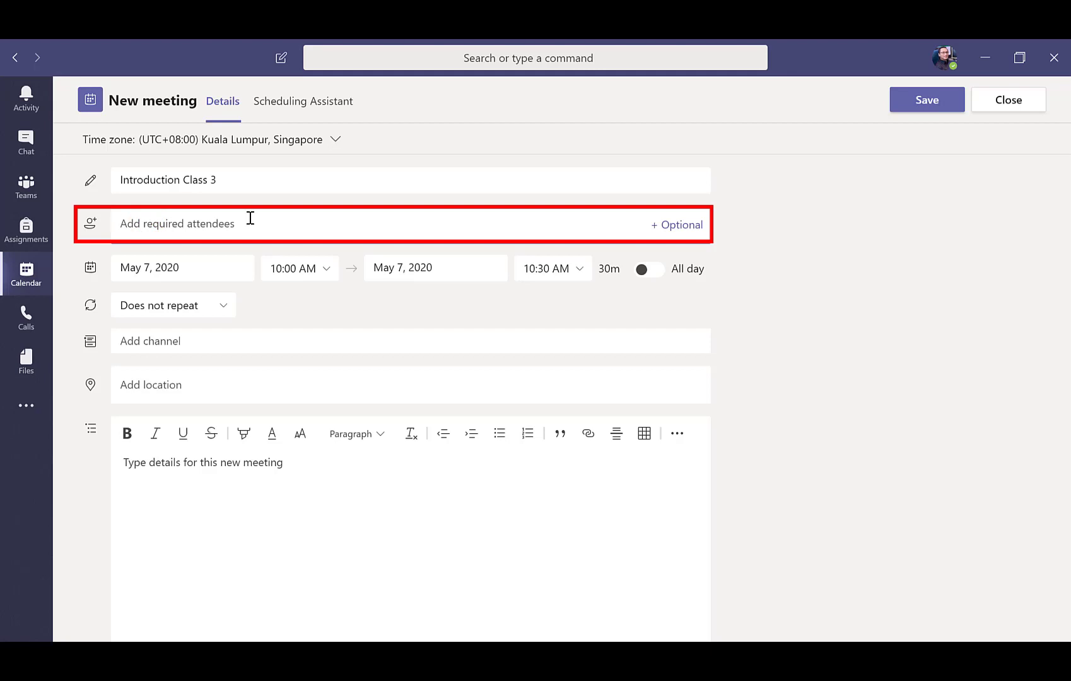
pyautogui.write('mohd')
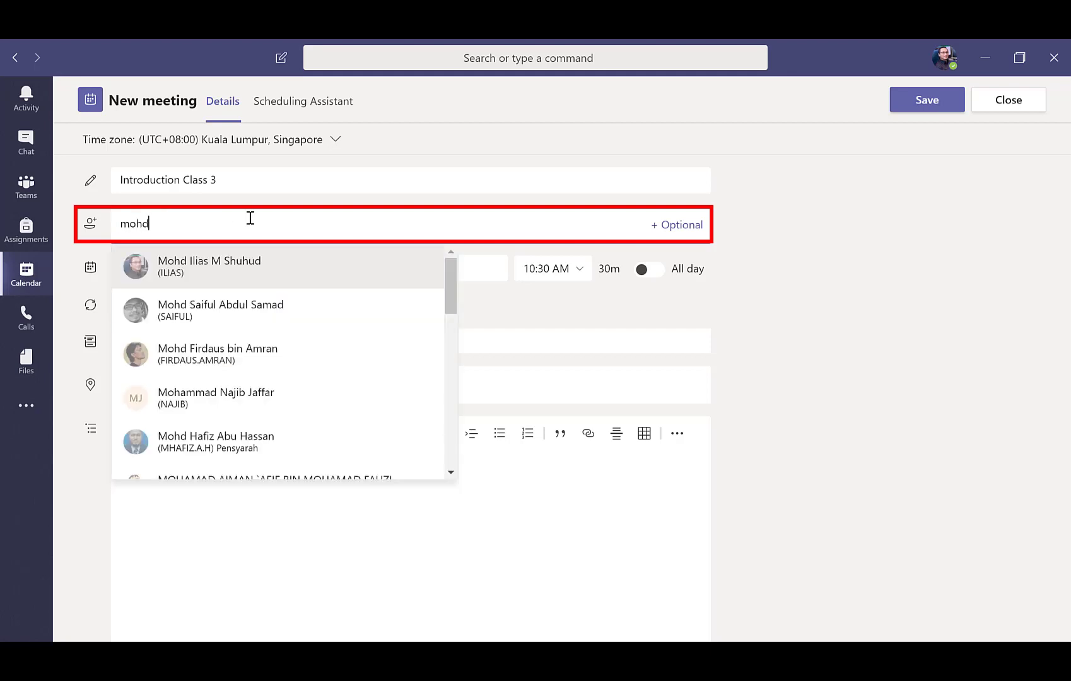
pyautogui.press('BackSpace')
pyautogui.press('BackSpace')
pyautogui.press('BackSpace')
pyautogui.press('BackSpace')
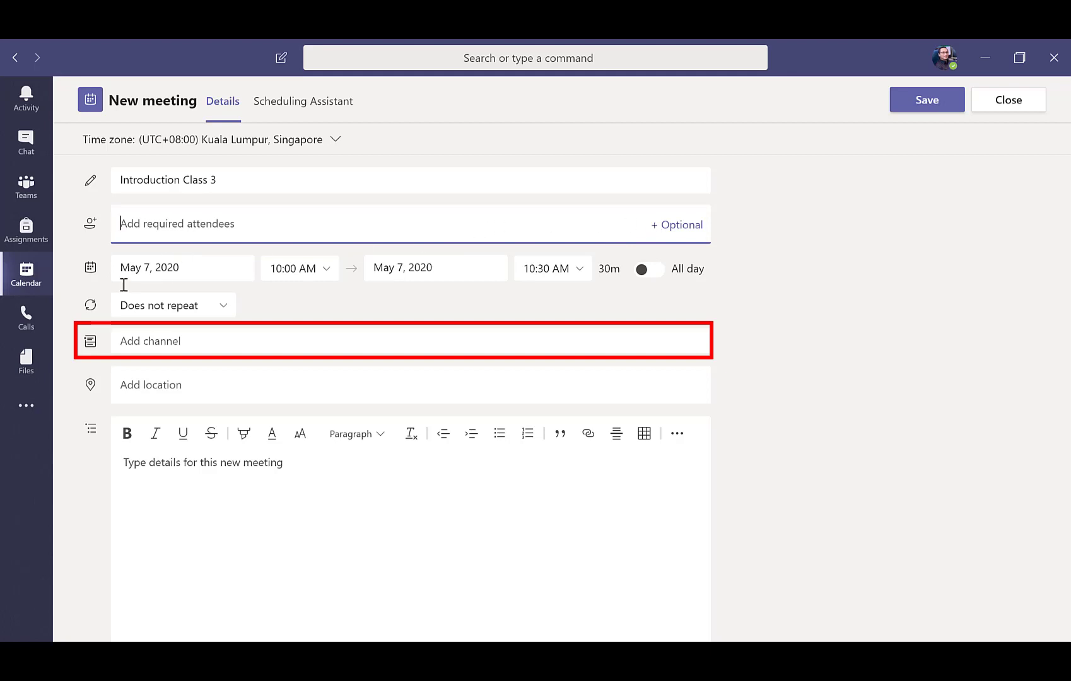
# Step: Assign the Introduction Class 3 meeting to the General channel of the ICT SKS1362 MLB3 team
pyautogui.click(128, 342)
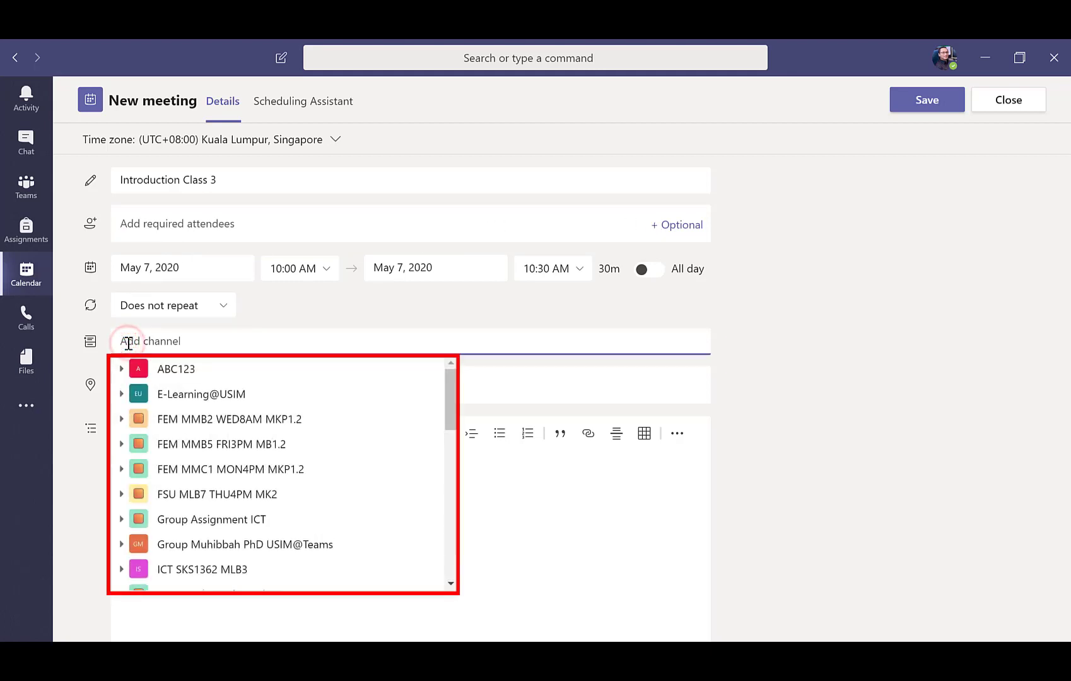
pyautogui.scroll(-5, 197, 419)
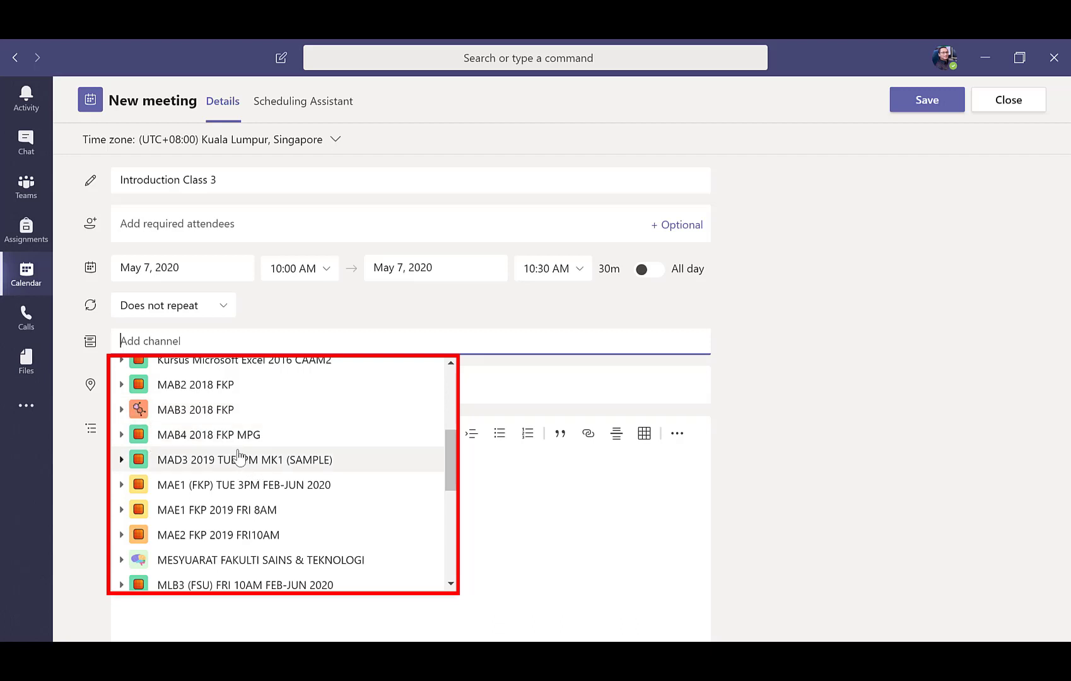
pyautogui.scroll(6, 241, 438)
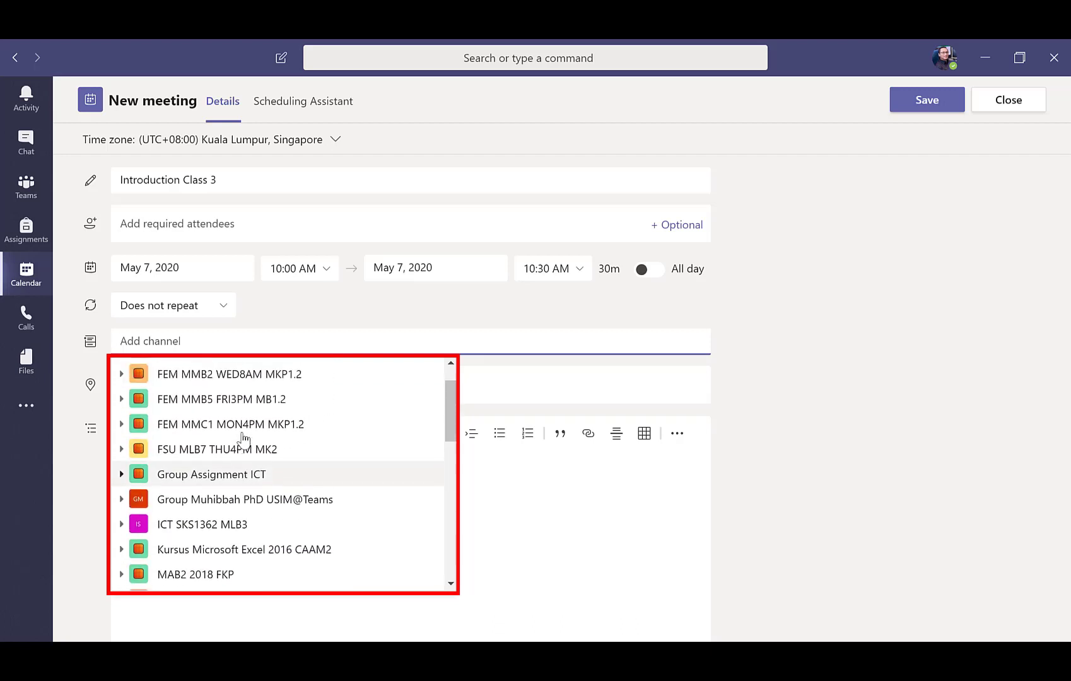
pyautogui.scroll(2, 241, 445)
pyautogui.scroll(-4, 241, 448)
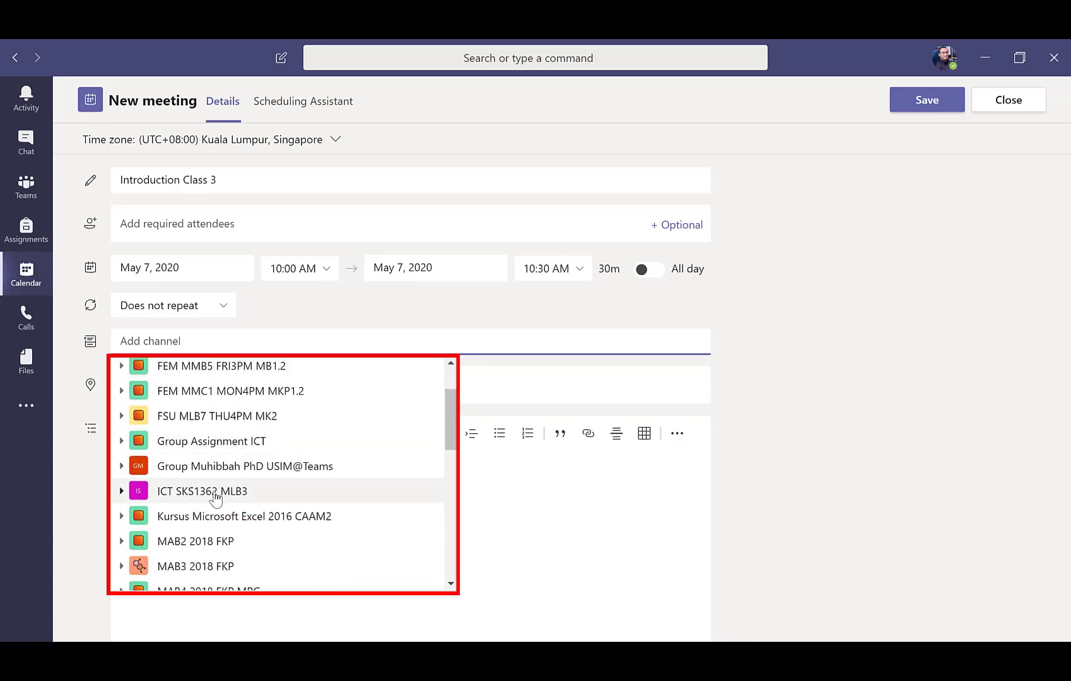
pyautogui.click(159, 489)
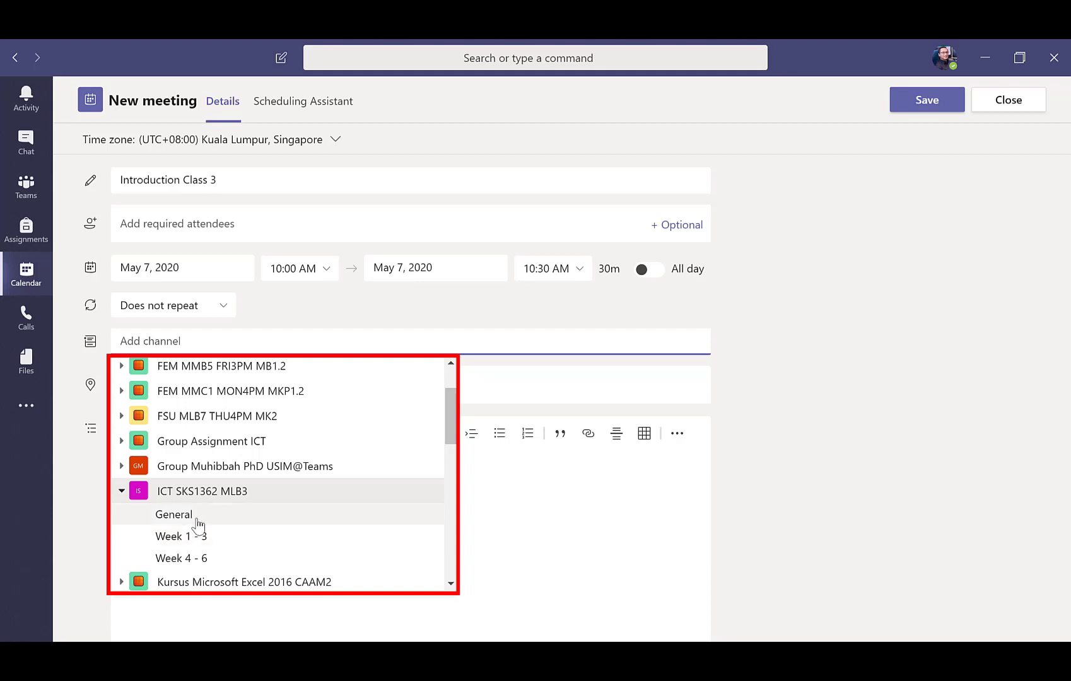
pyautogui.click(199, 523)
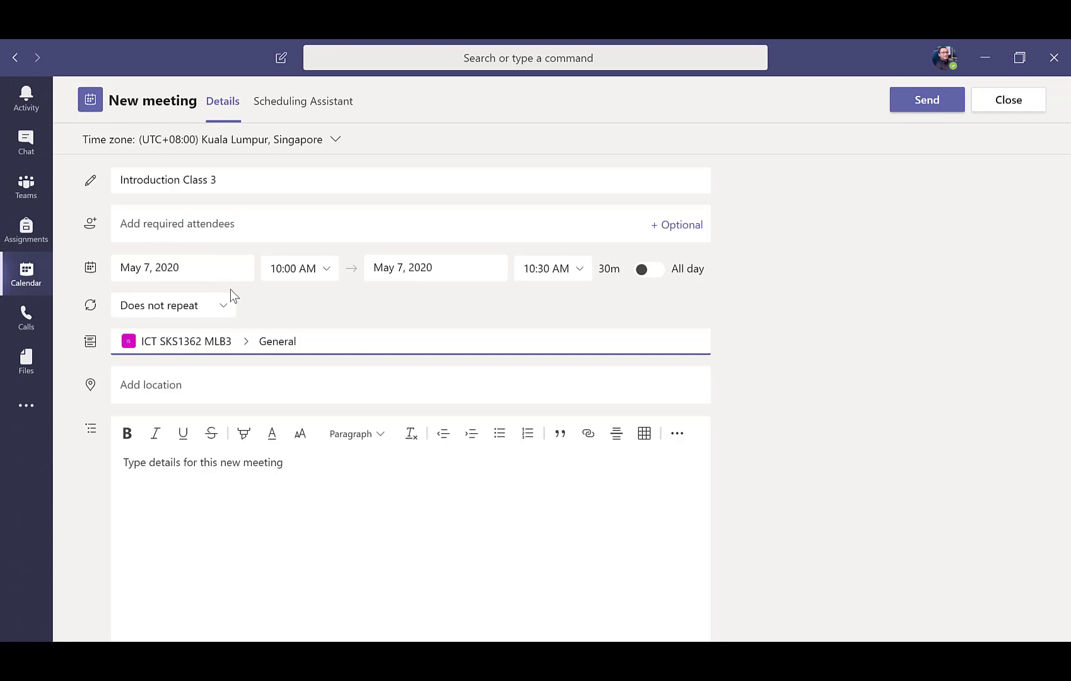
# Step: Write "Assalamualaikum," and "The agenda for the meeting/class are as follows :" in the meeting details
pyautogui.click(150, 475)
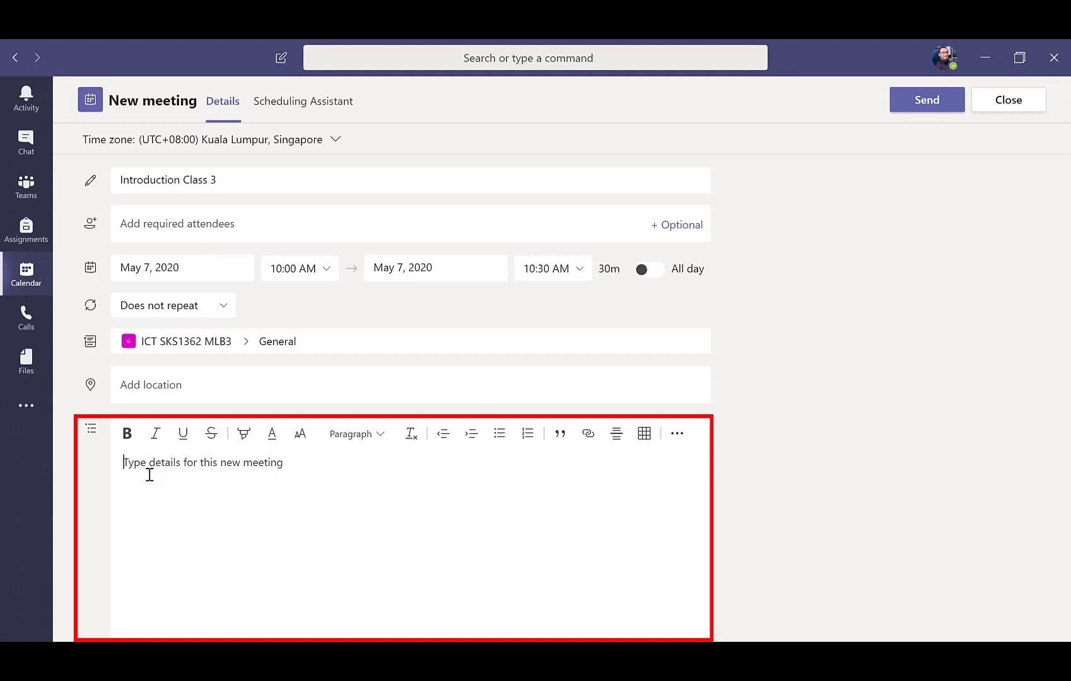
pyautogui.write('As')
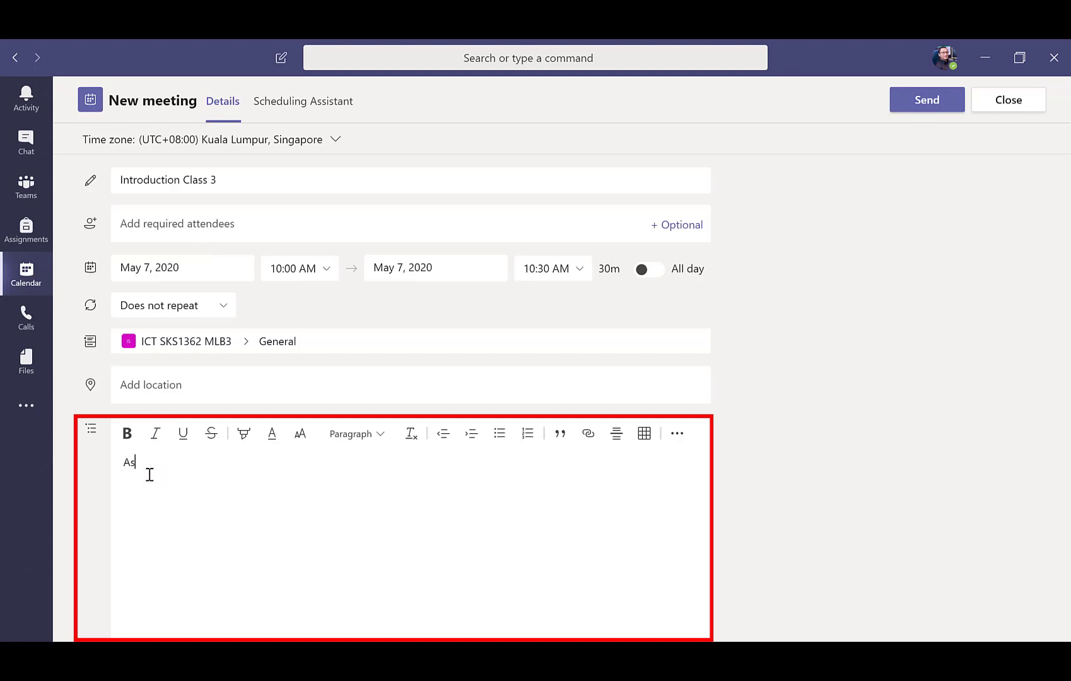
pyautogui.write('s')
pyautogui.press('BackSpace')
pyautogui.press('BackSpace')
pyautogui.write('s')
pyautogui.write('slamu')
pyautogui.press('BackSpace')
pyautogui.press('BackSpace')
pyautogui.press('BackSpace')
pyautogui.press('BackSpace')
pyautogui.write('alamualaikum,')
pyautogui.press('Return')
pyautogui.write('The agenda for the me')
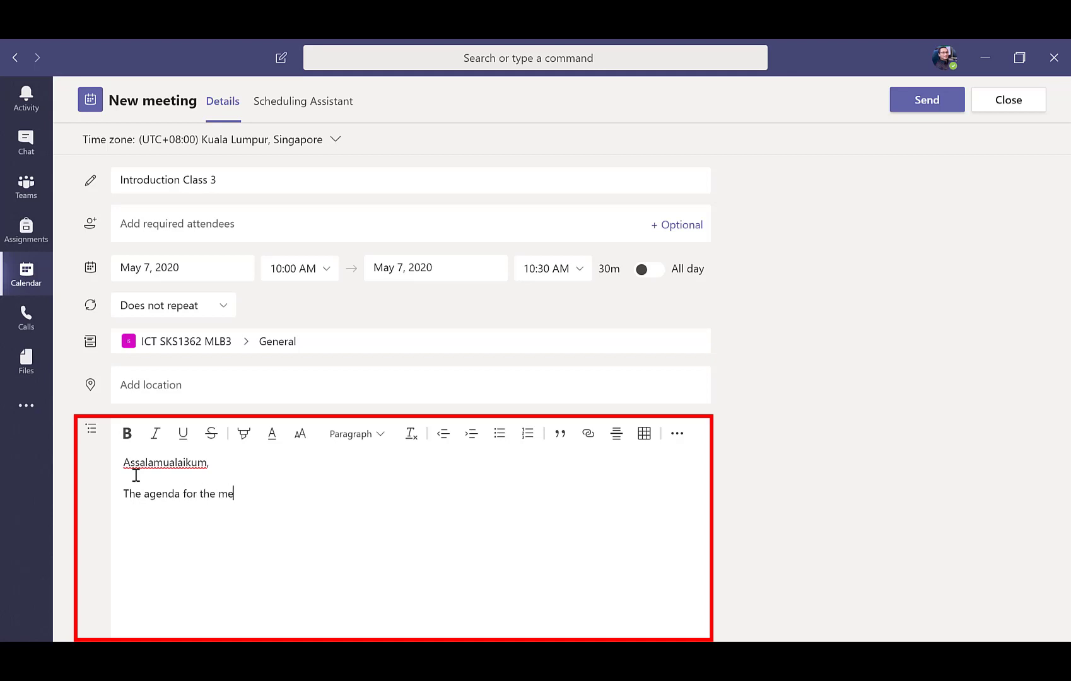
pyautogui.write('eting/class are as follows :')
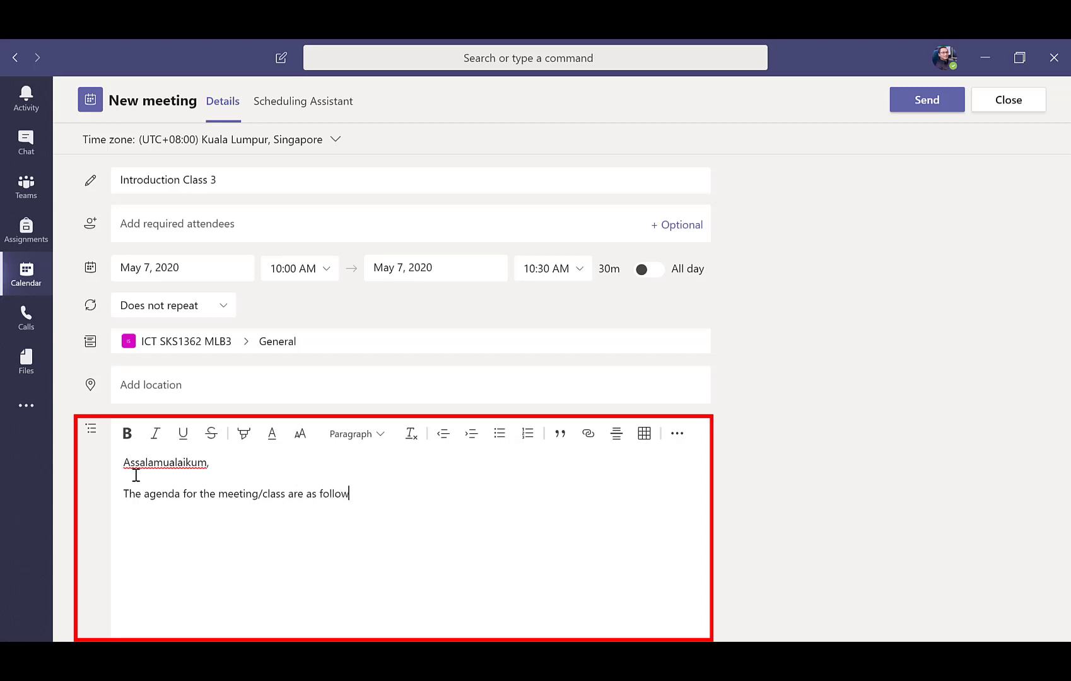
# Step: Add blank agenda items numbered 1 to 3 and the closing "Thank you" to the details, and send the meeting
pyautogui.press('Return')
pyautogui.write('1.')
pyautogui.press('Return')
pyautogui.write('2.')
pyautogui.press('Return')
pyautogui.write('3.')
pyautogui.press('Return')
pyautogui.press('Return')
pyautogui.write('Thank you')
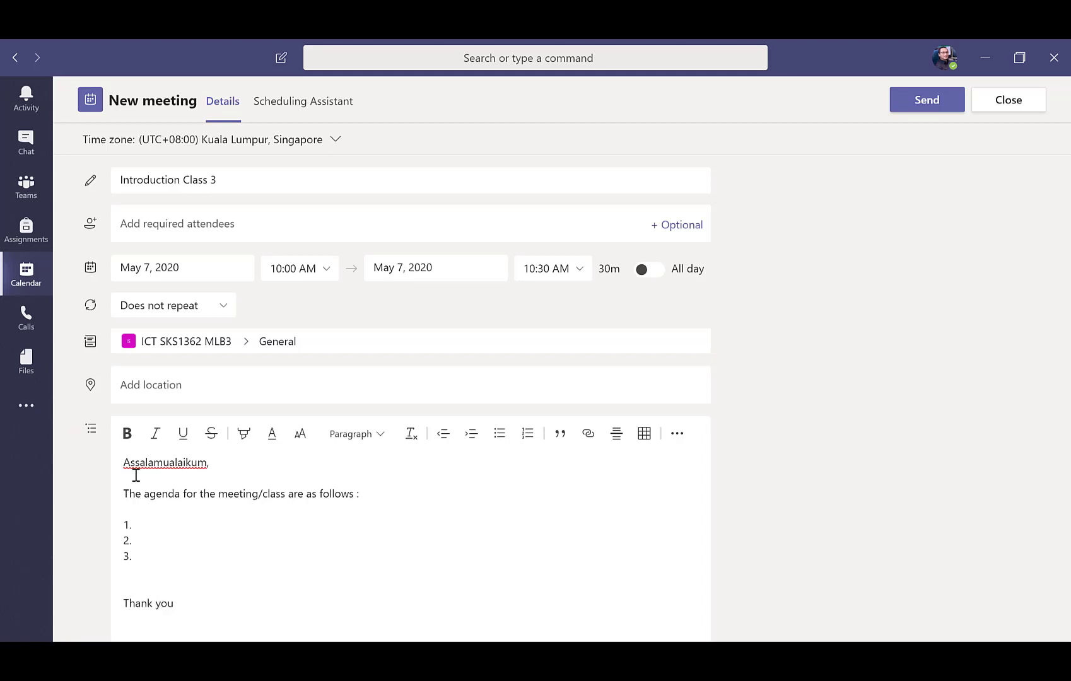
pyautogui.click(917, 107)
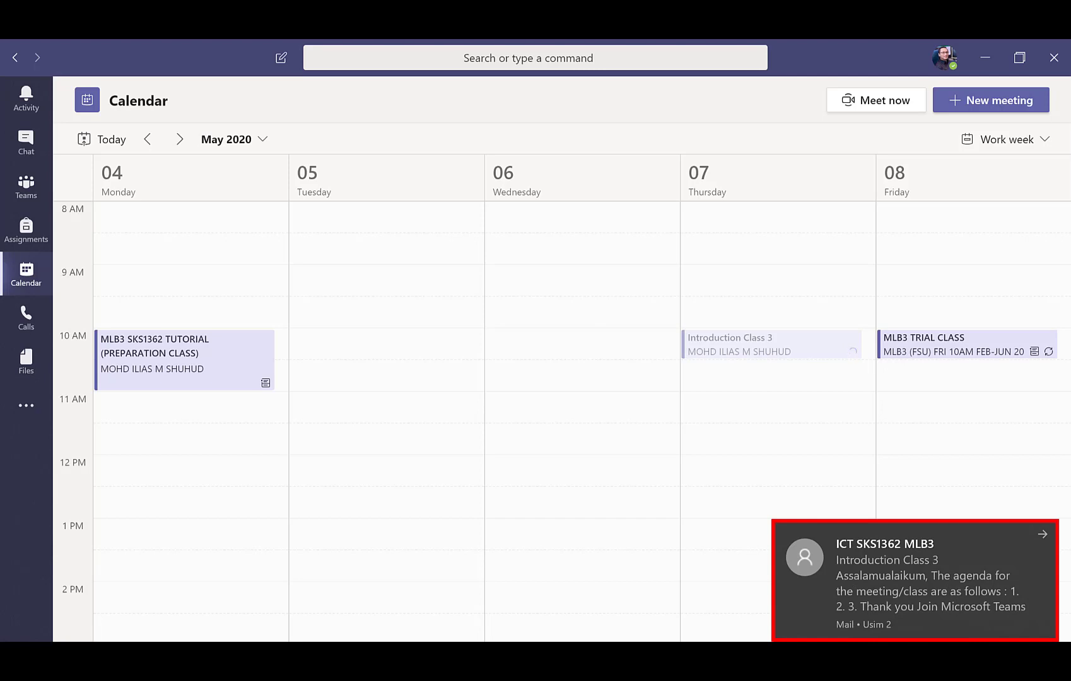
# Step: Switch to Mail, accept the Introduction Class 3 invitation by sending the response now, and return to Teams
pyautogui.click(902, 586)
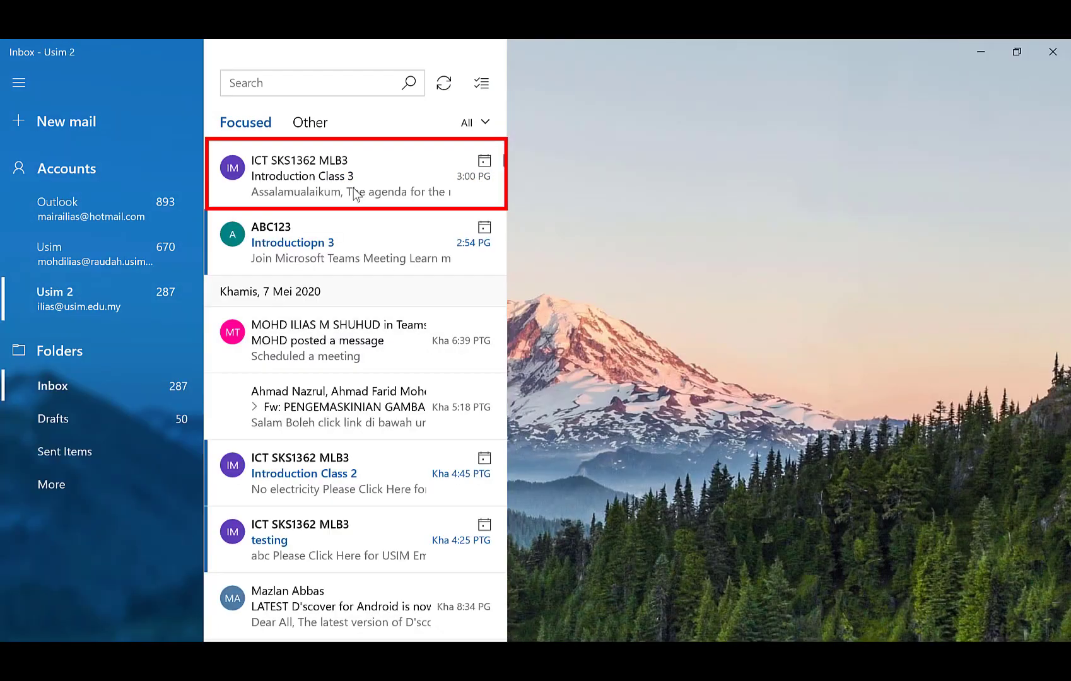
pyautogui.click(359, 174)
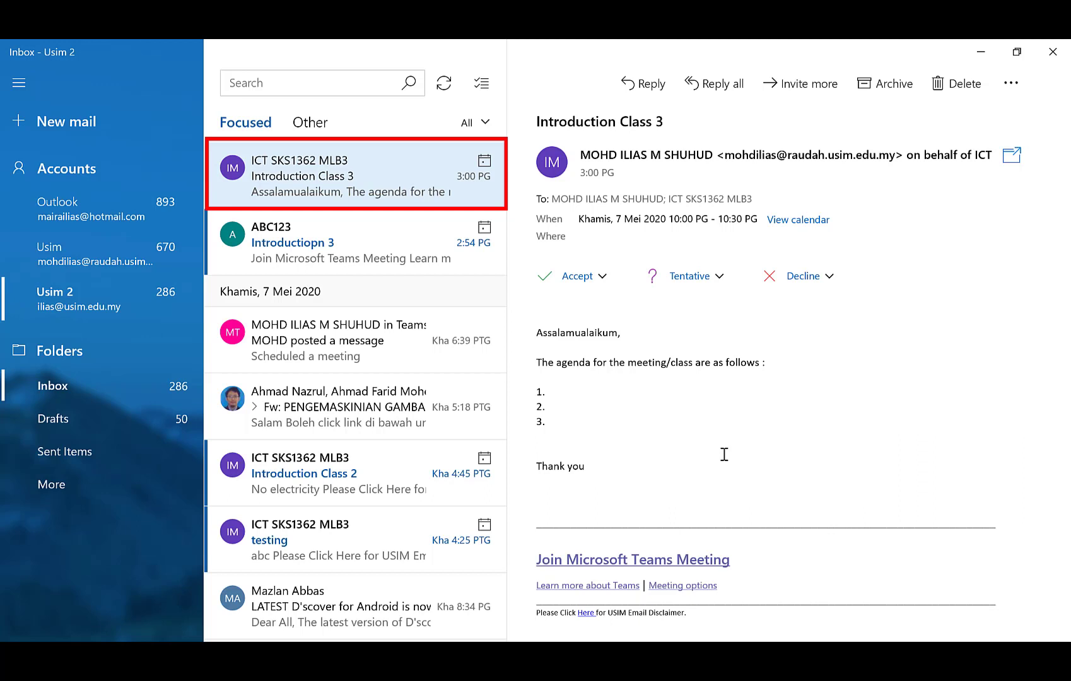
pyautogui.click(561, 278)
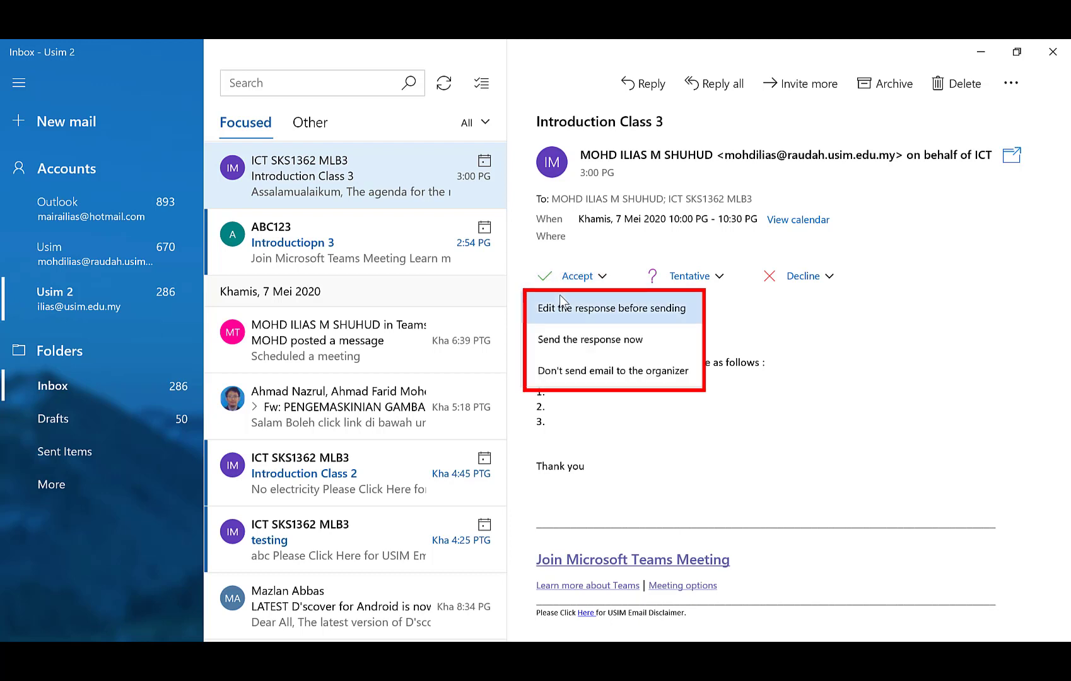
pyautogui.click(590, 342)
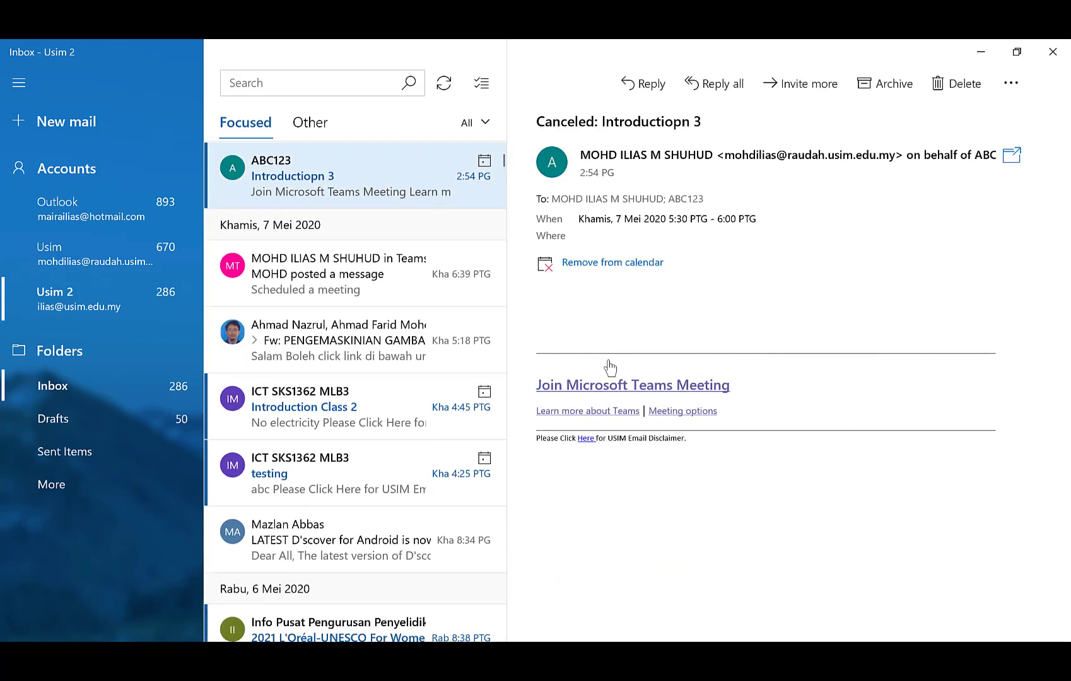
pyautogui.click(978, 55)
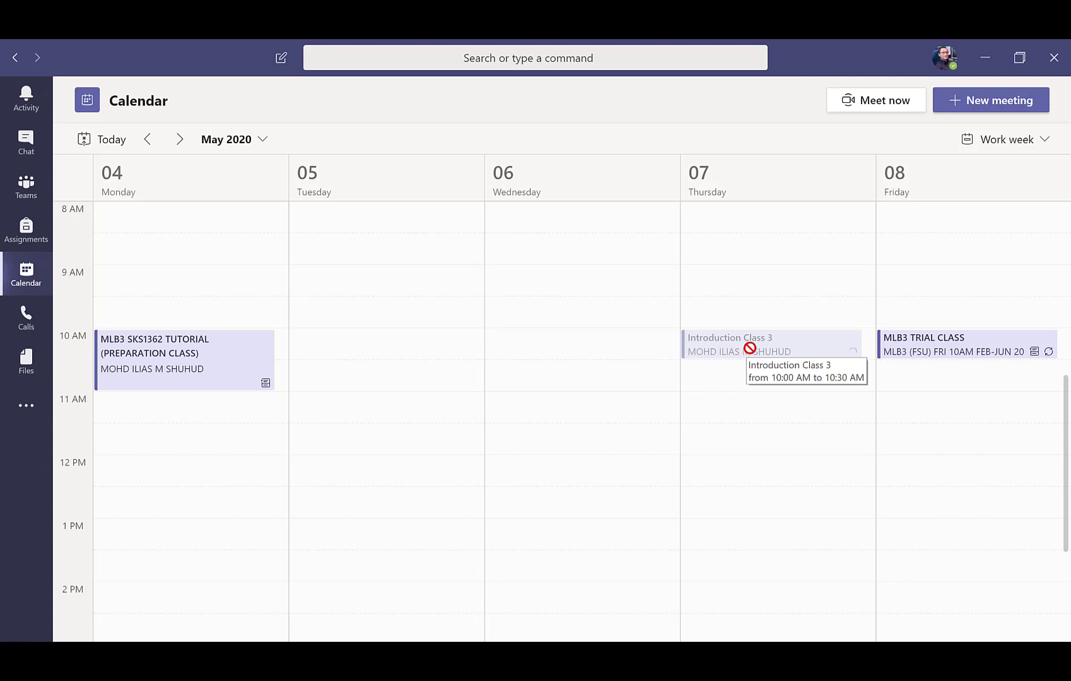
# Step: View the details of the Introduction Class 3 meeting from its post in the General channel and close them
pyautogui.click(750, 349)
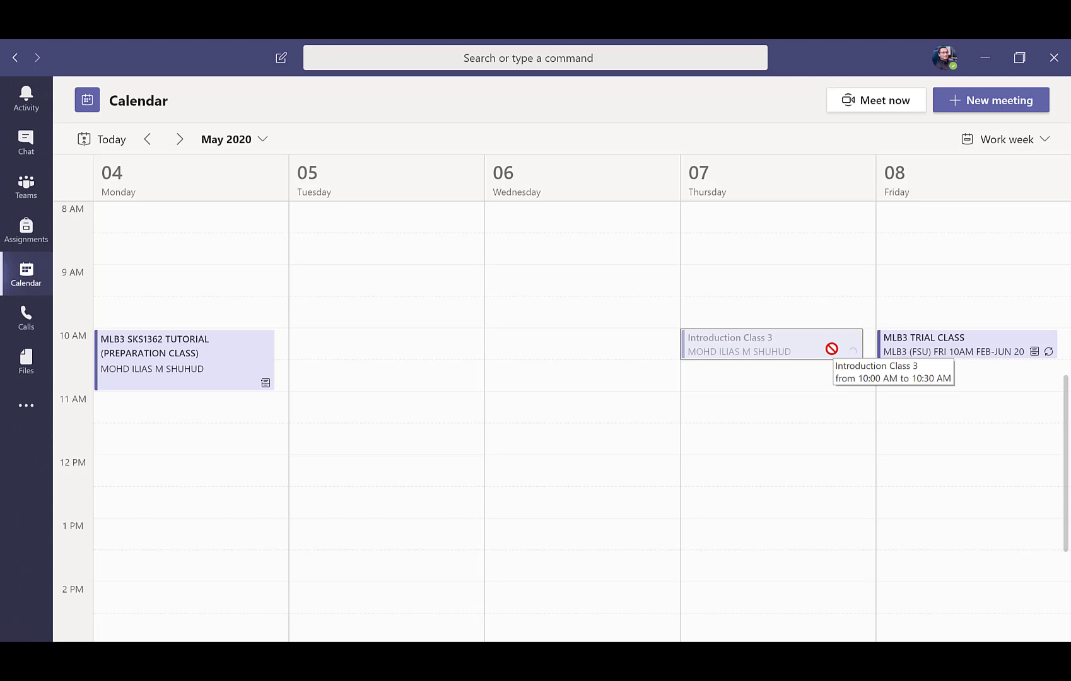
pyautogui.click(23, 183)
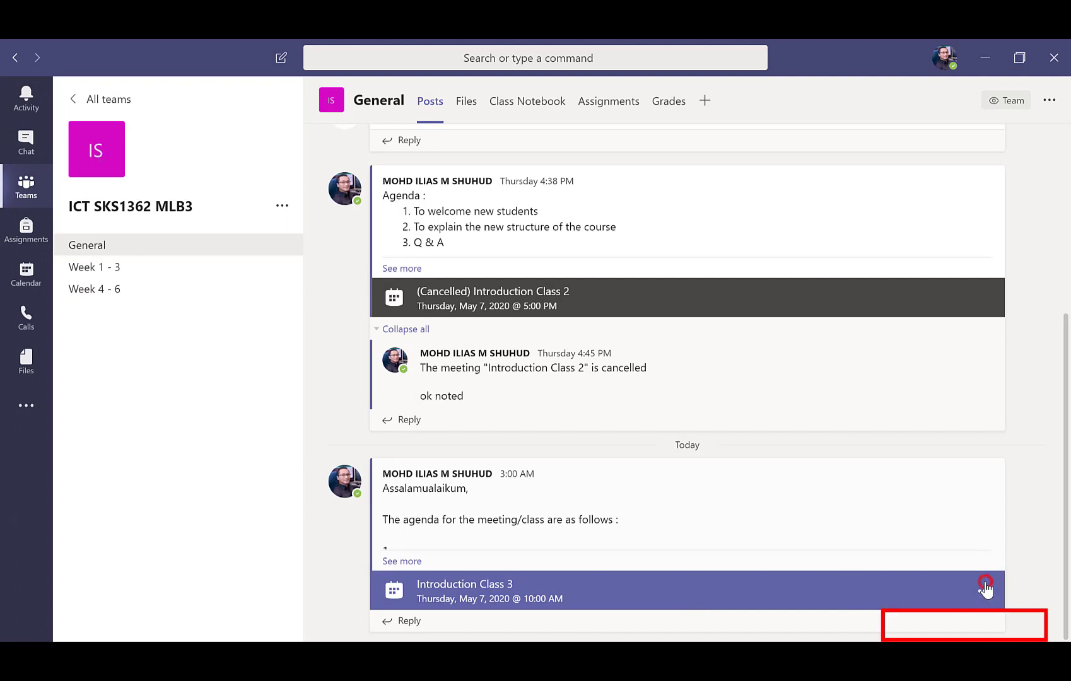
pyautogui.click(985, 589)
pyautogui.click(968, 627)
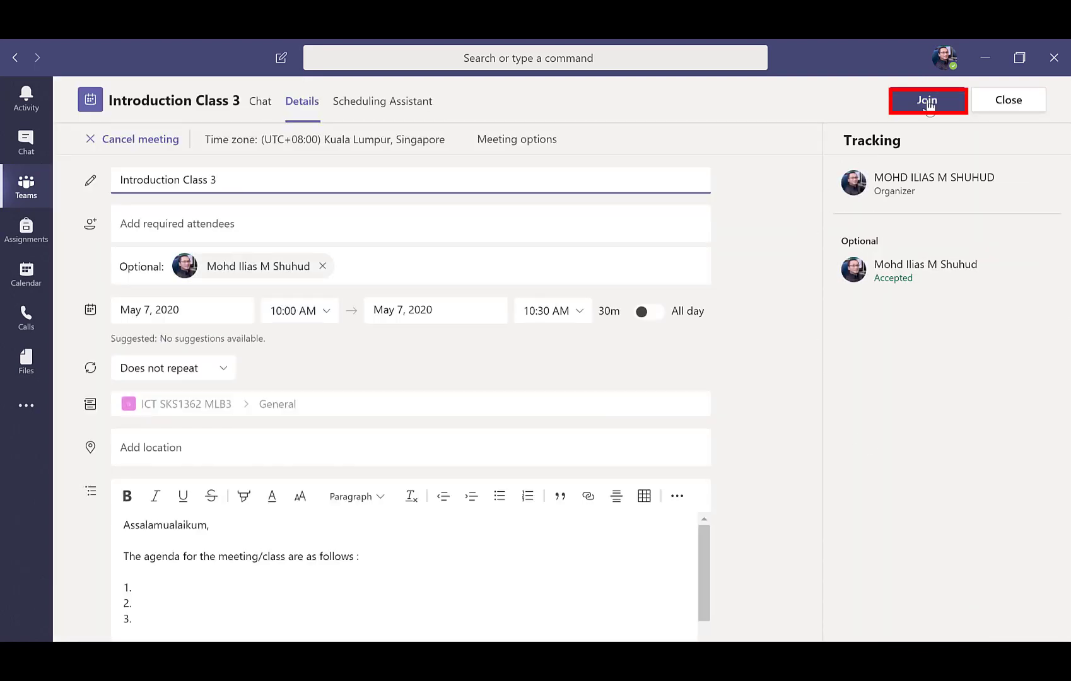
pyautogui.click(1009, 101)
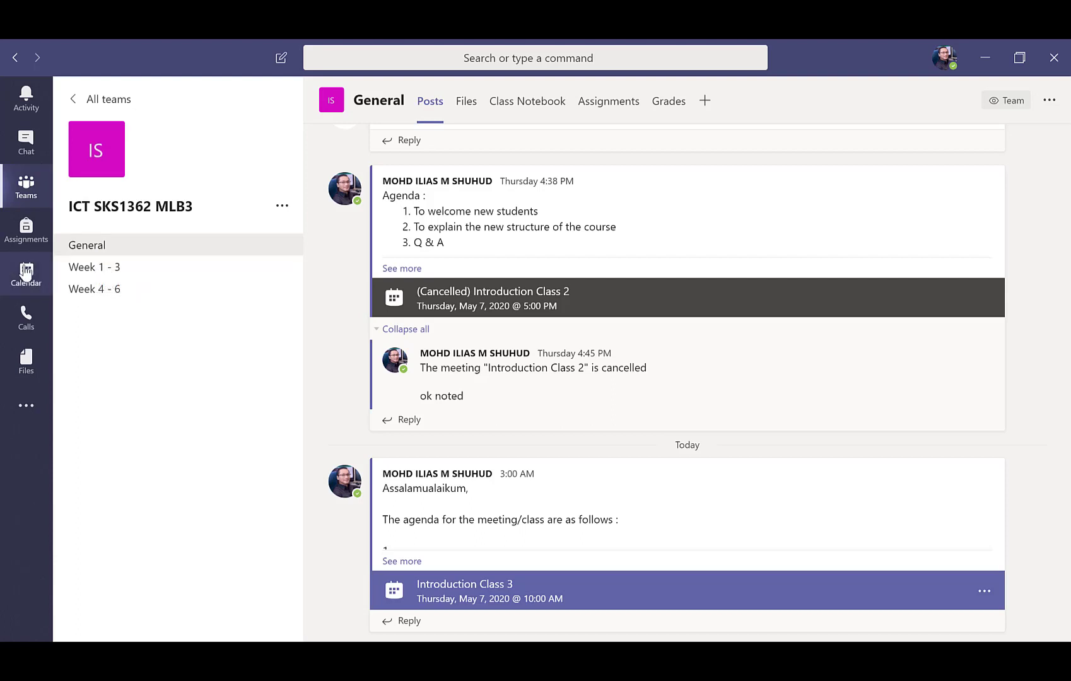
# Step: Start another new meeting from the calendar and title it "Introduction Class 4"
pyautogui.click(28, 273)
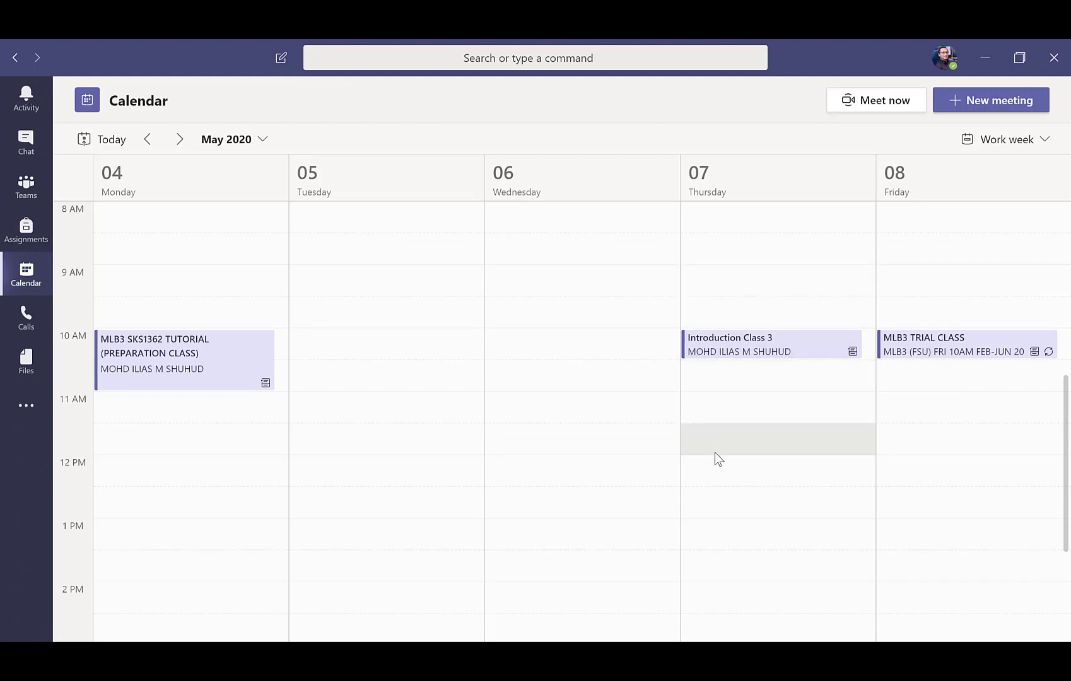
pyautogui.click(982, 105)
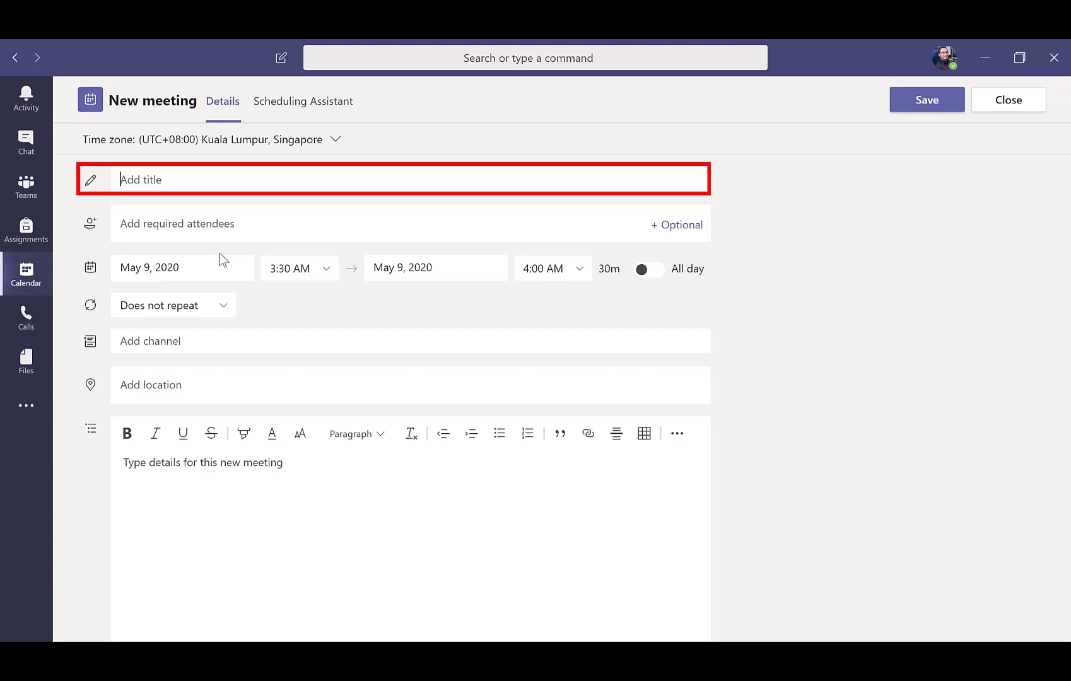
pyautogui.write('Introduction Class 4')
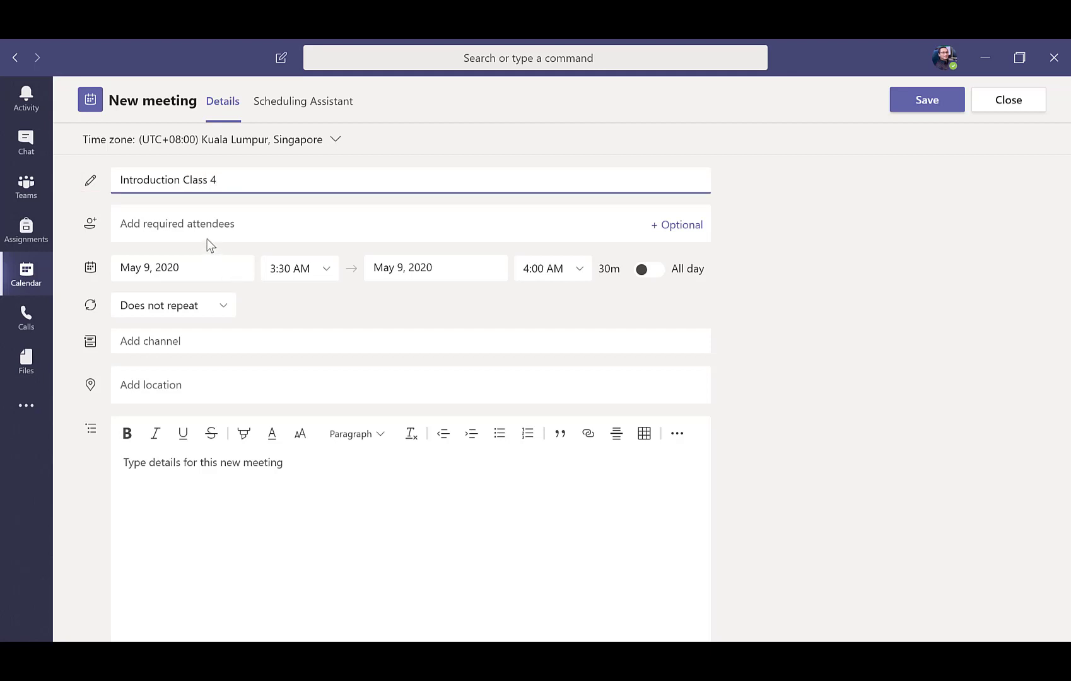
# Step: Set the Introduction Class 4 meeting to May 11, 2020, starting at 9:00 AM
pyautogui.click(236, 269)
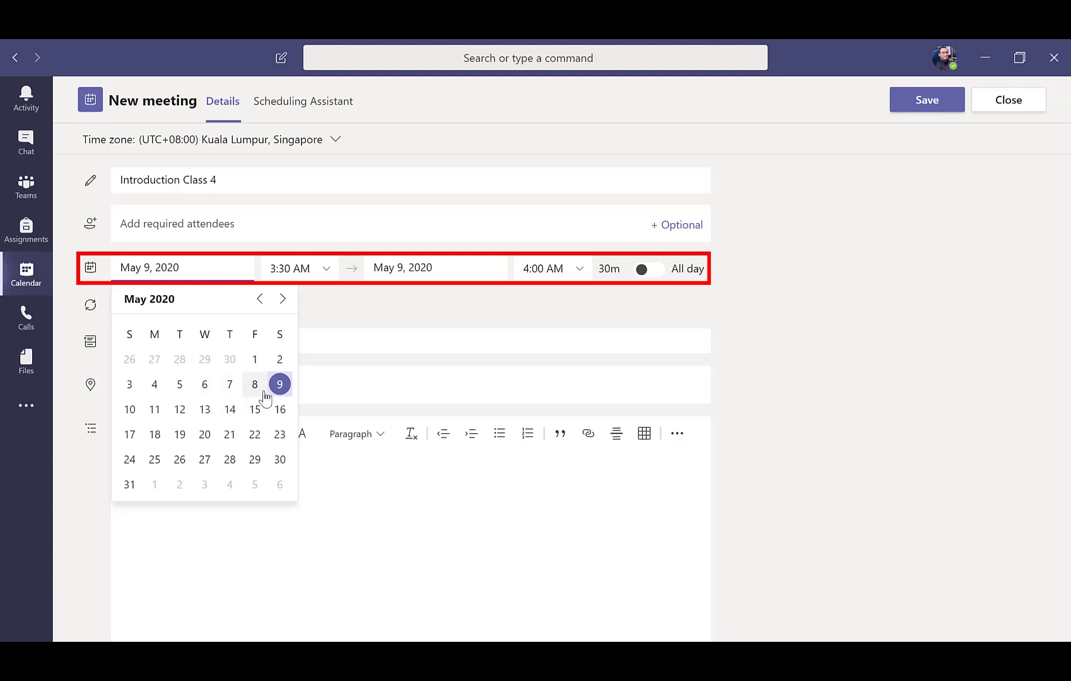
pyautogui.click(154, 410)
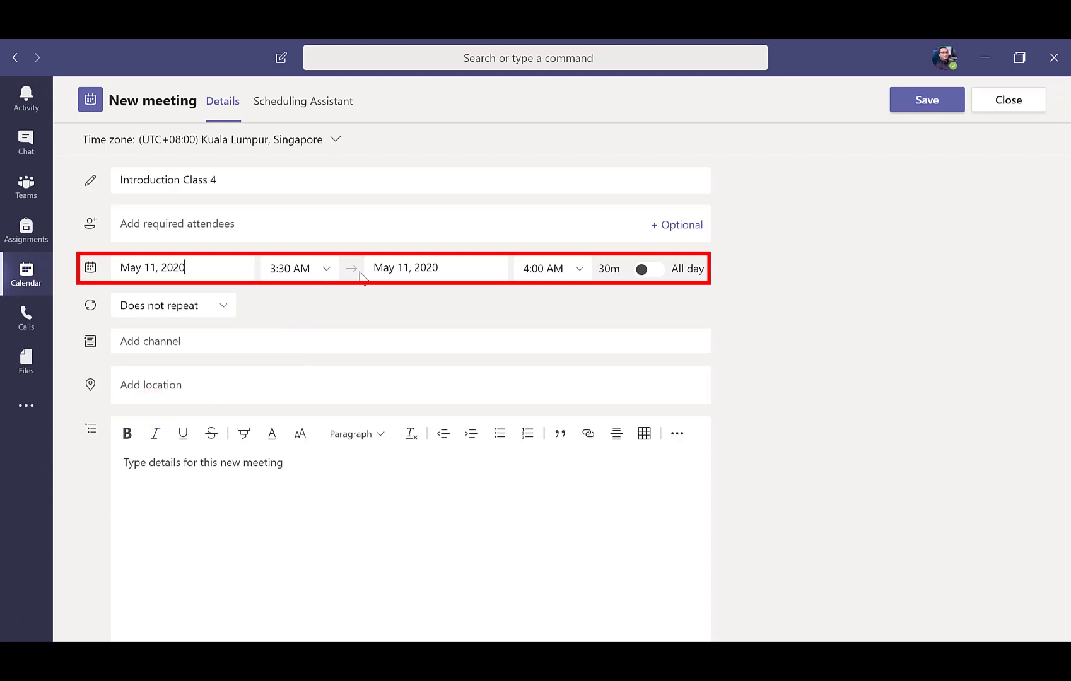
pyautogui.click(328, 268)
pyautogui.moveTo(337, 309); pyautogui.dragTo(339, 340)
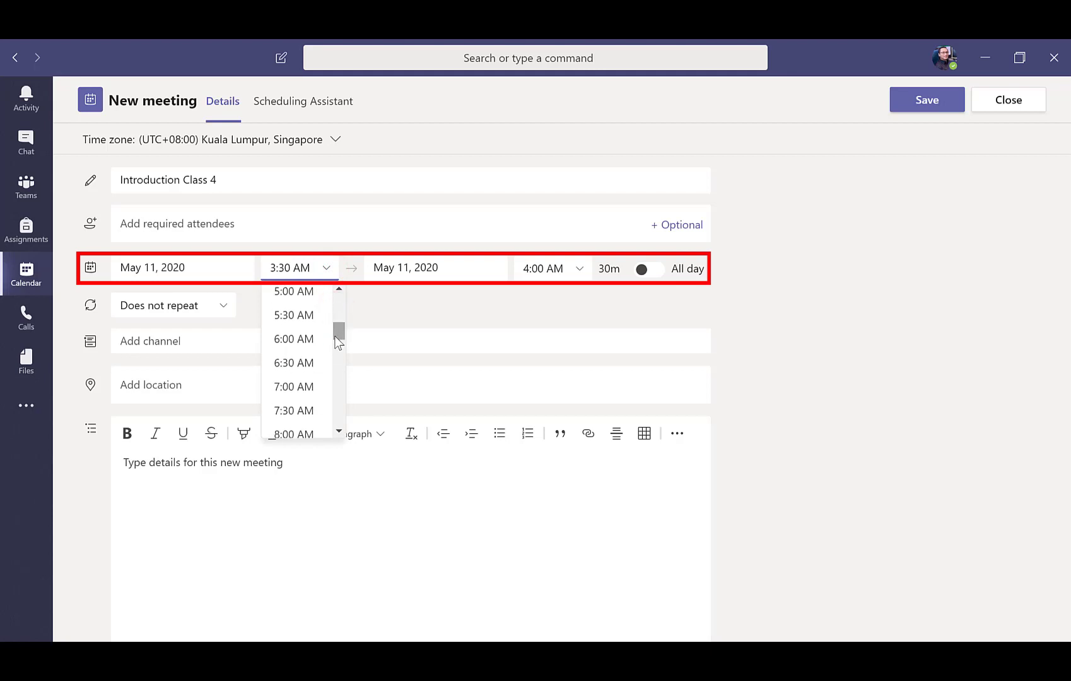
pyautogui.click(339, 431)
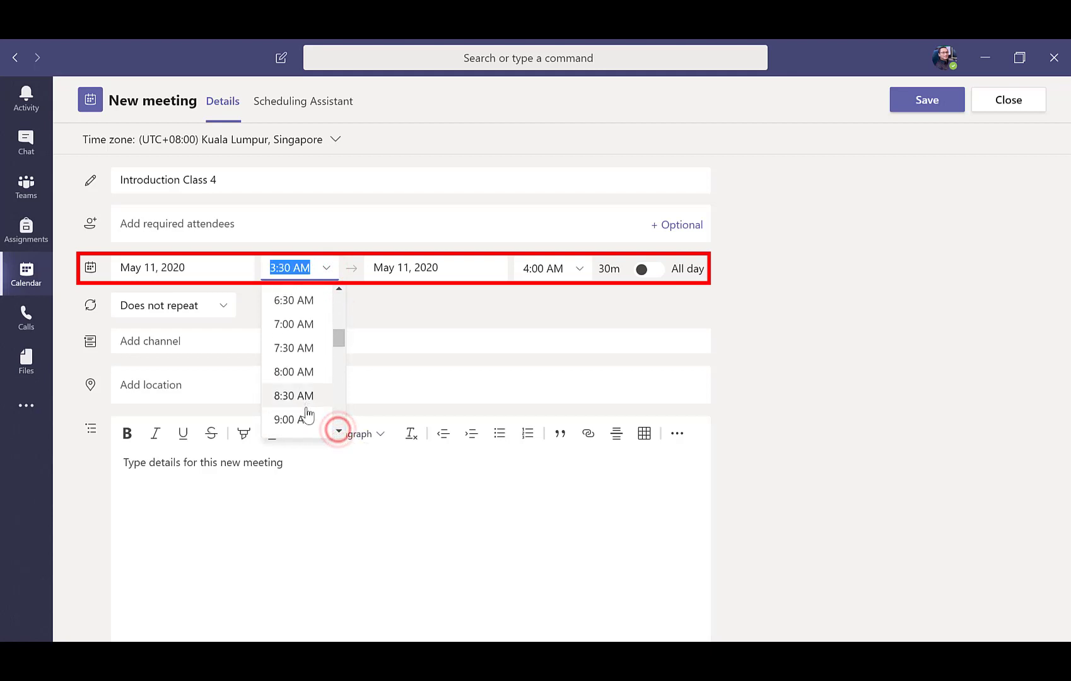
pyautogui.click(307, 417)
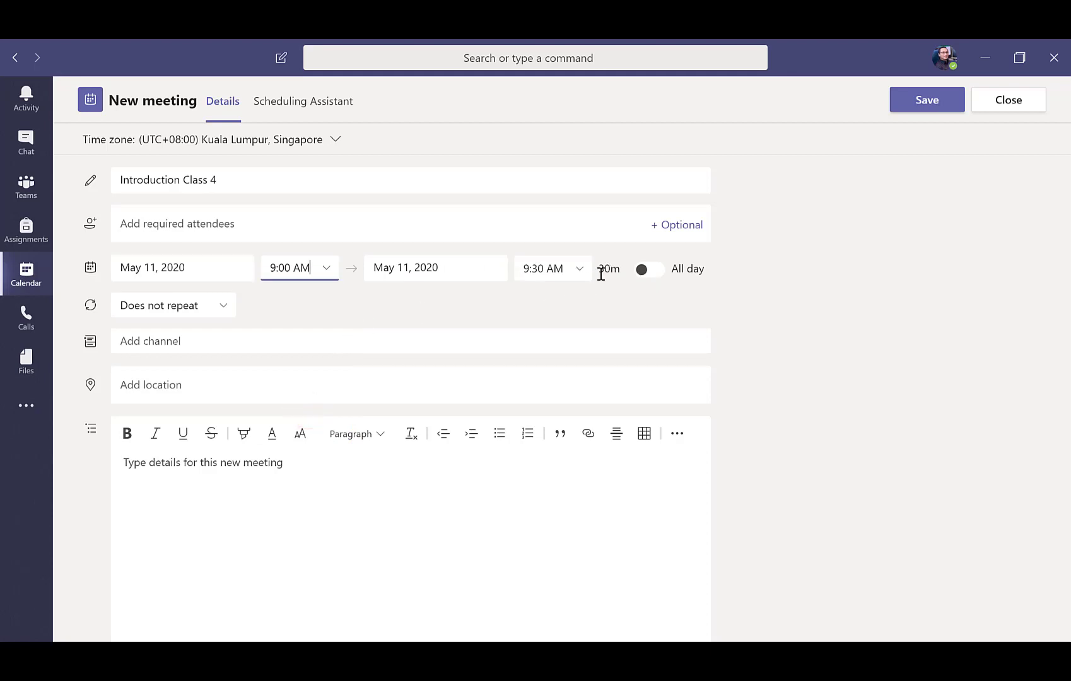
# Step: Assign the Introduction Class 4 meeting to the Week 1 - 3 channel of the ICT SKS1362 MLB3 team
pyautogui.click(133, 340)
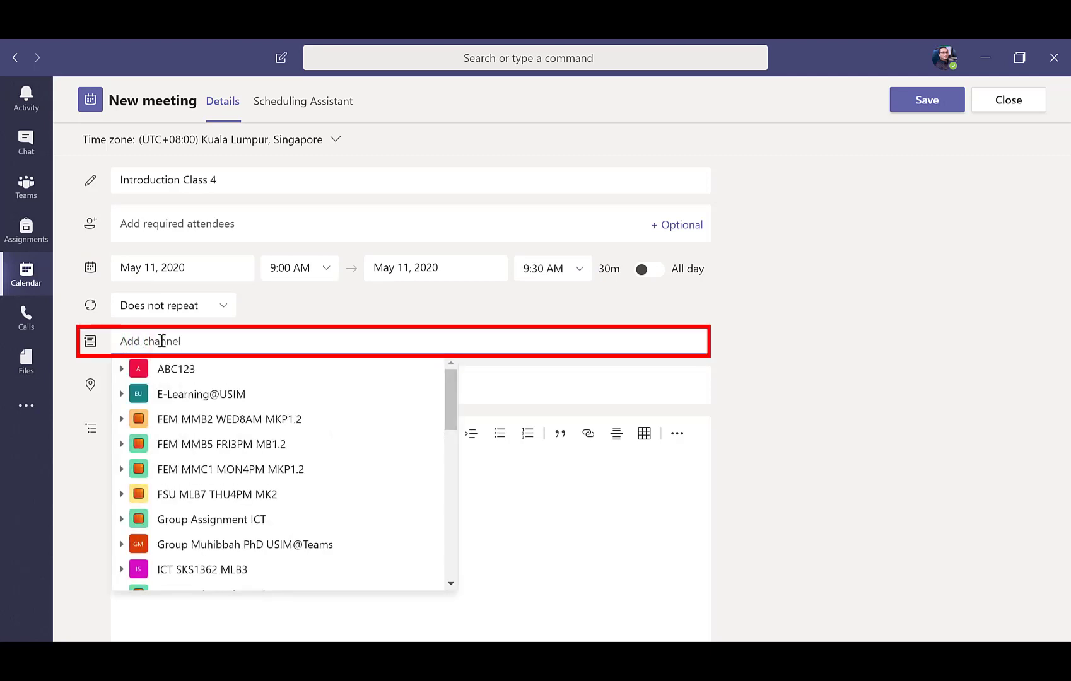
pyautogui.moveTo(453, 383); pyautogui.dragTo(451, 415)
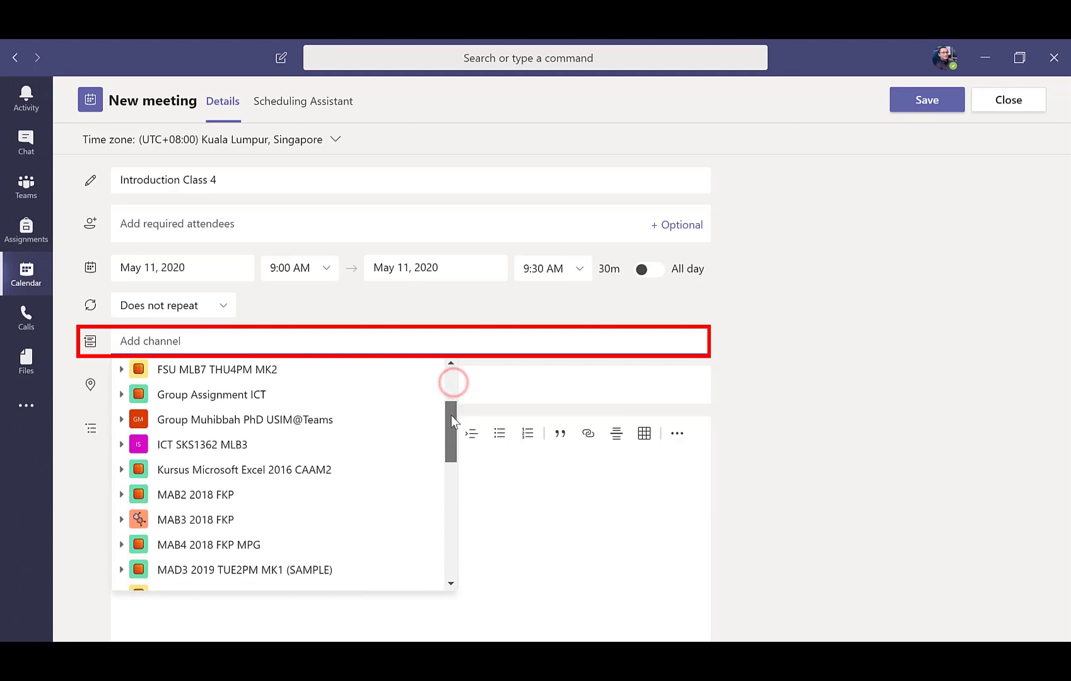
pyautogui.click(121, 445)
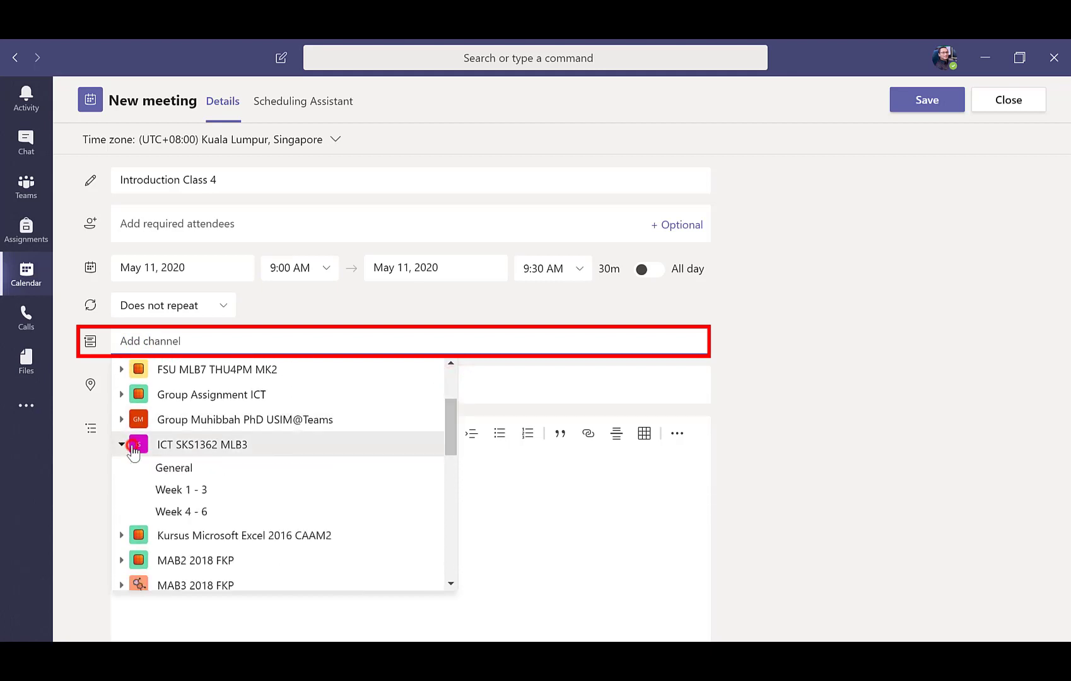
pyautogui.click(183, 492)
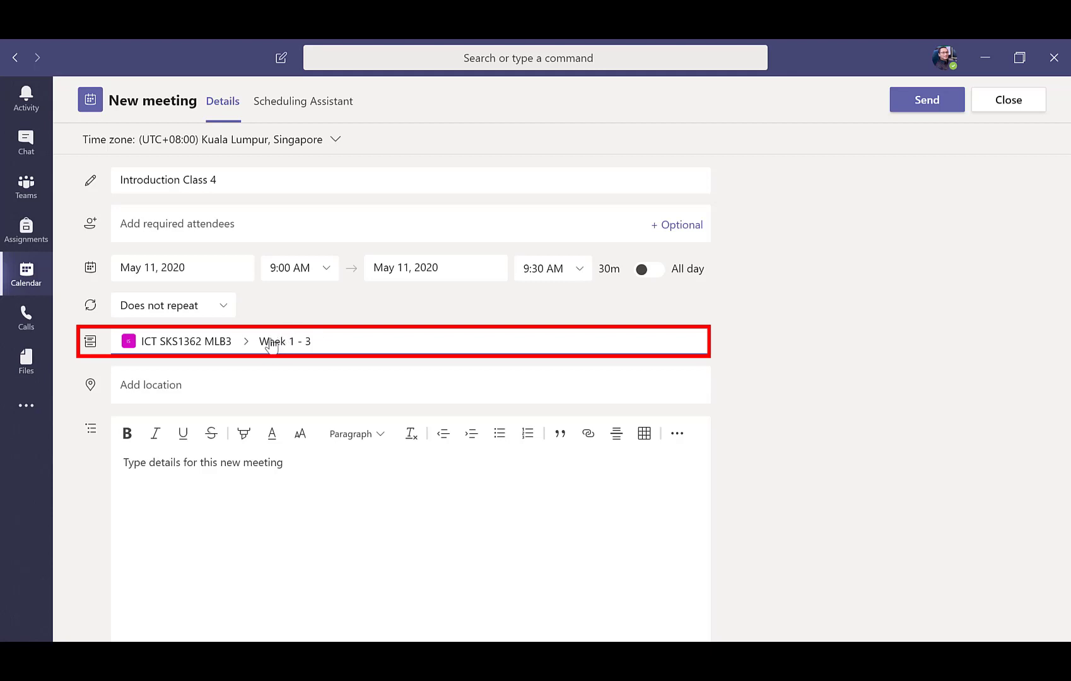
# Step: Write the meeting details "Salam," and, after a blank line, "Please prepare for the class", and send the Introduction Class 4 invitation
pyautogui.click(255, 478)
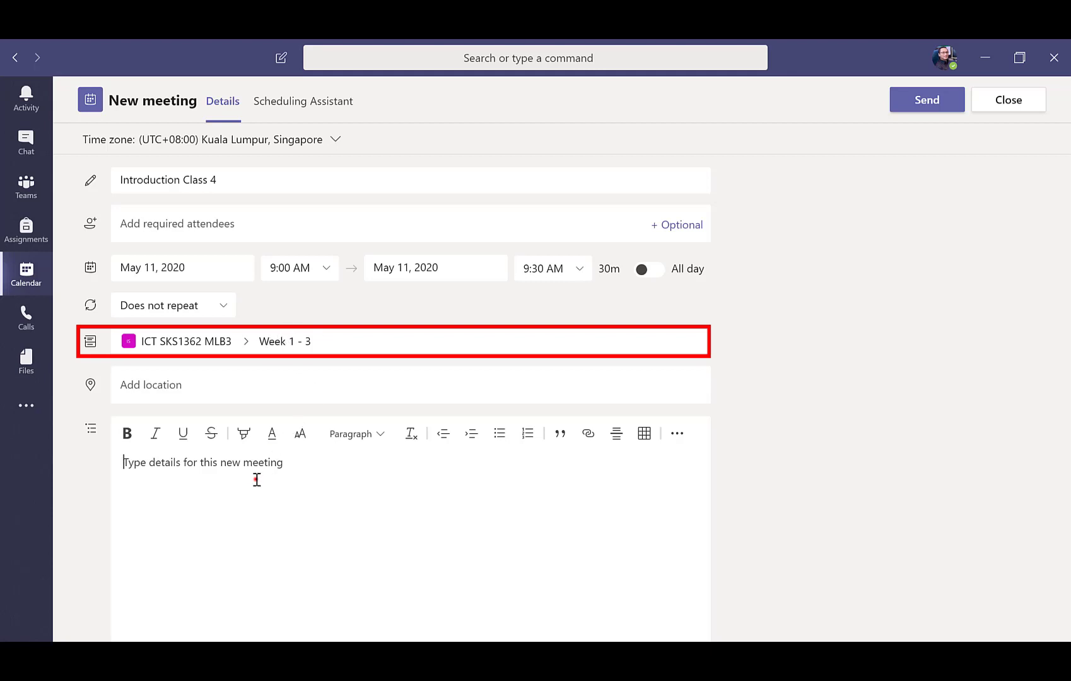
pyautogui.write('Sa')
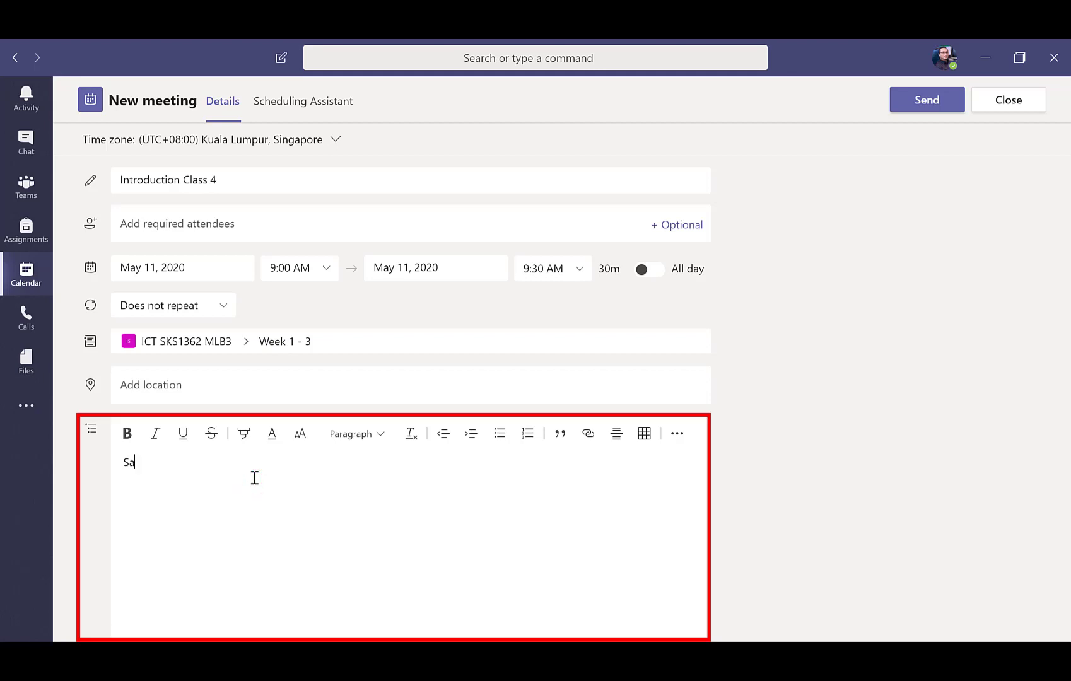
pyautogui.write('lam,')
pyautogui.press('Return')
pyautogui.press('Return')
pyautogui.write('O')
pyautogui.press('BackSpace')
pyautogui.write('Please prepare ')
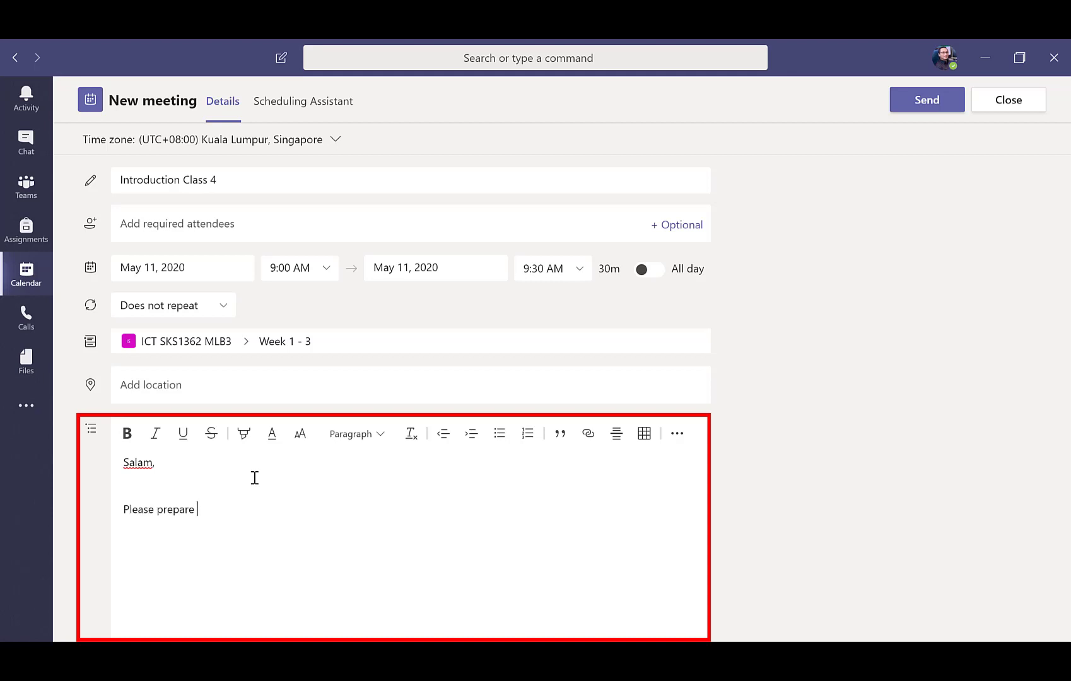
pyautogui.write('for the class')
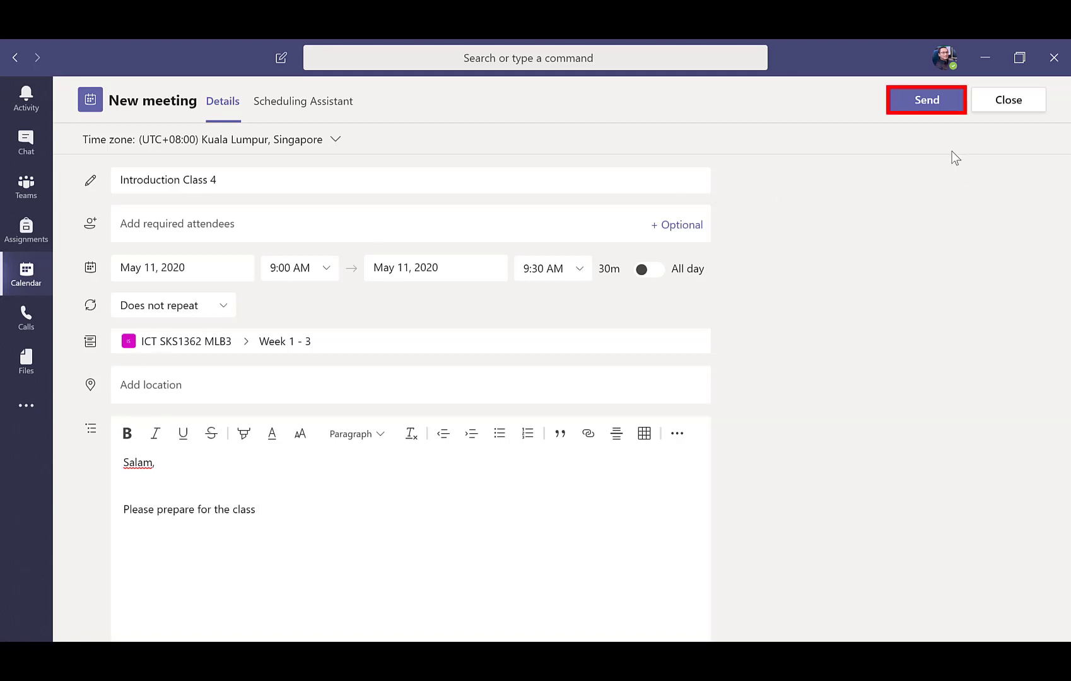
pyautogui.click(921, 107)
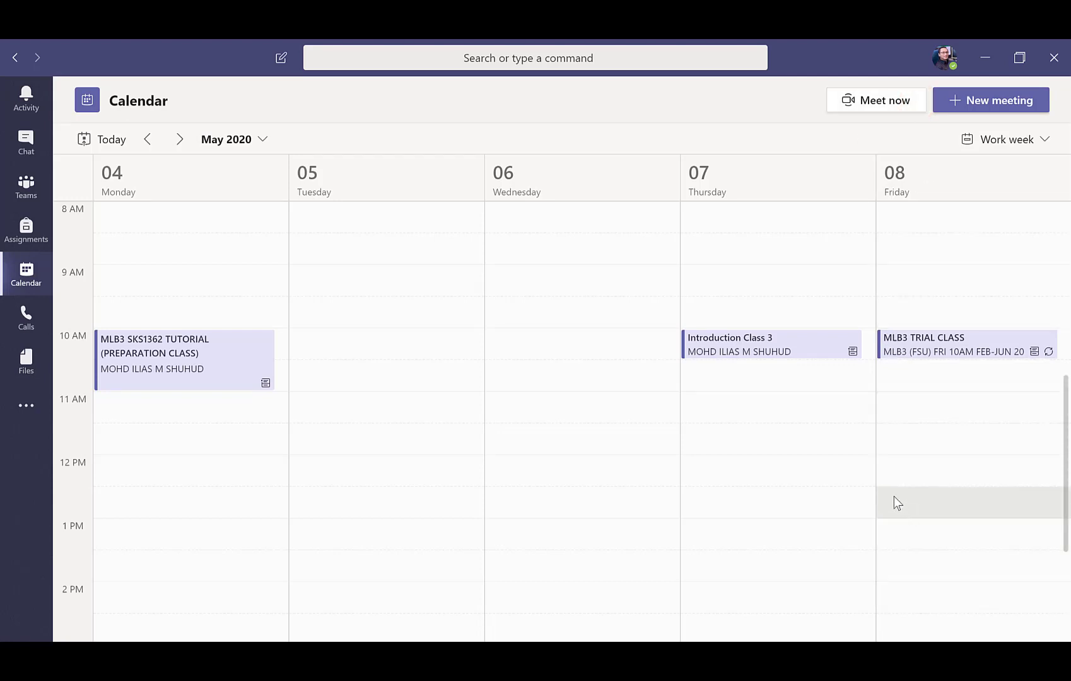
# Step: Check the Introduction Class 4 entry in the calendar week of May 11 and return to the week of May 4
pyautogui.click(180, 139)
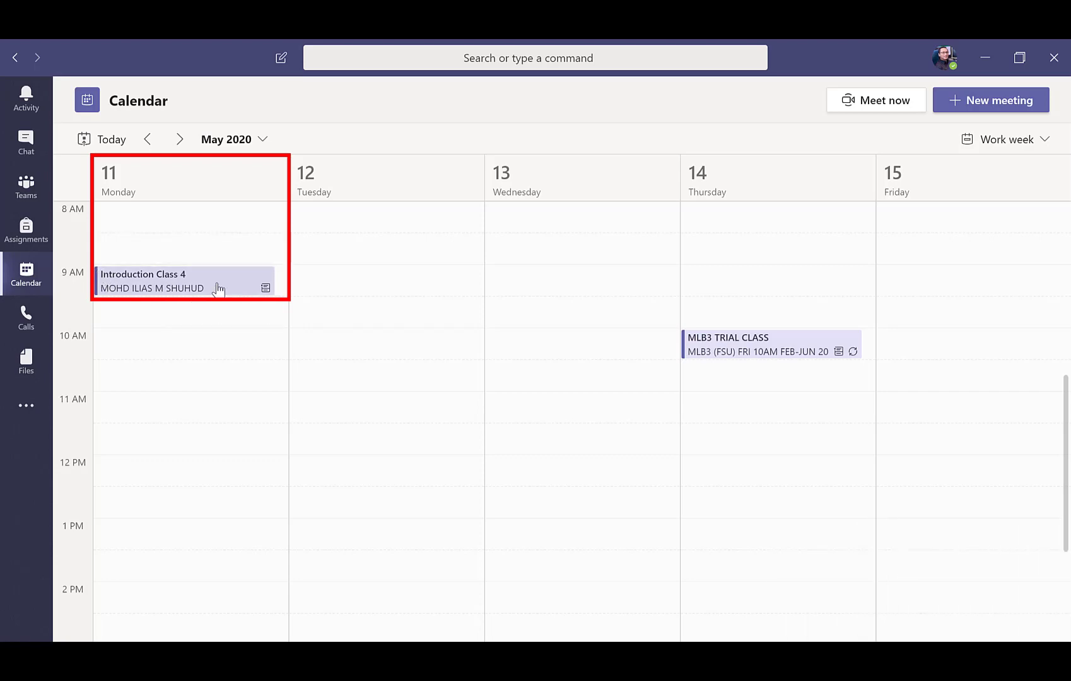
pyautogui.click(147, 139)
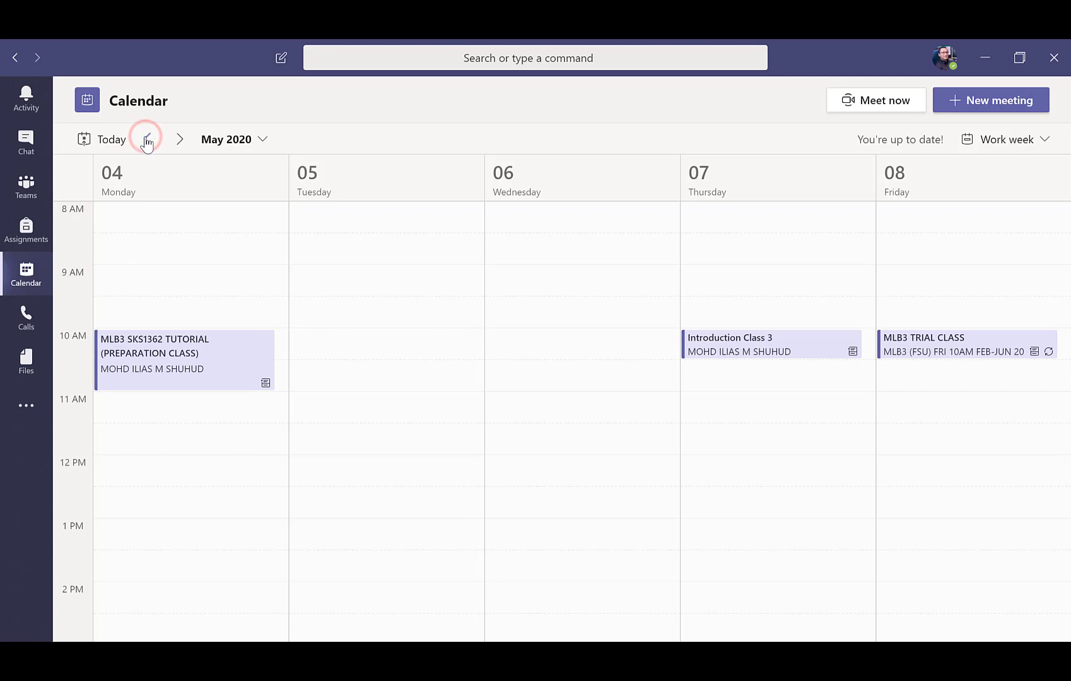
# Step: Cancel the Introduction Class 3 meeting on May 7 with the cancellation note "technical issues"
pyautogui.click(806, 347)
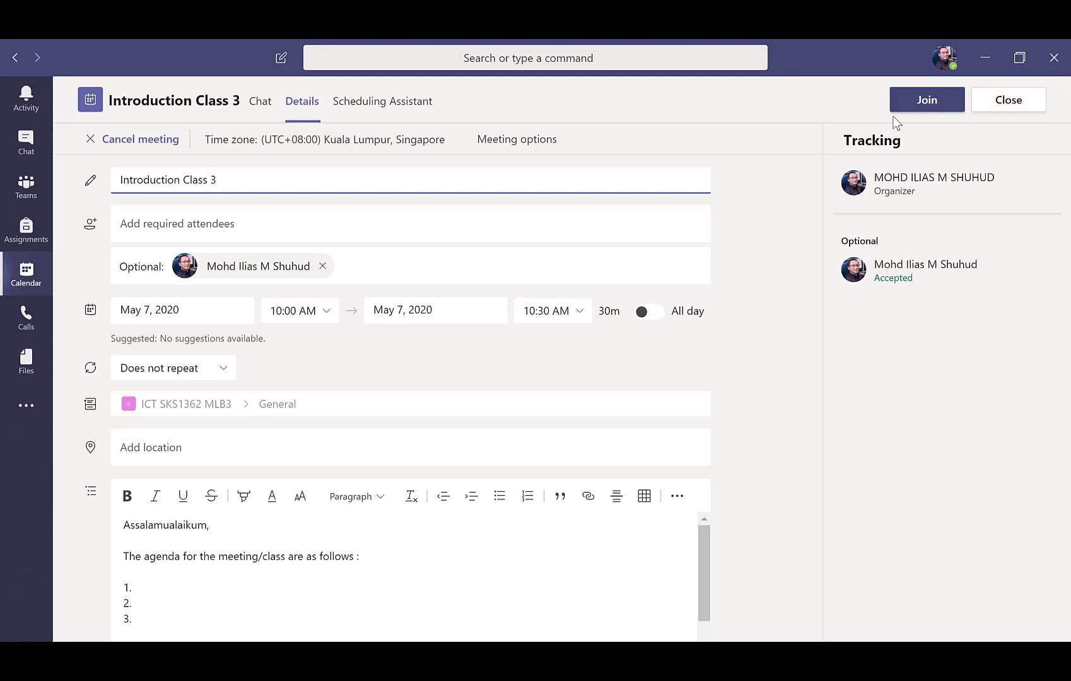
pyautogui.click(132, 142)
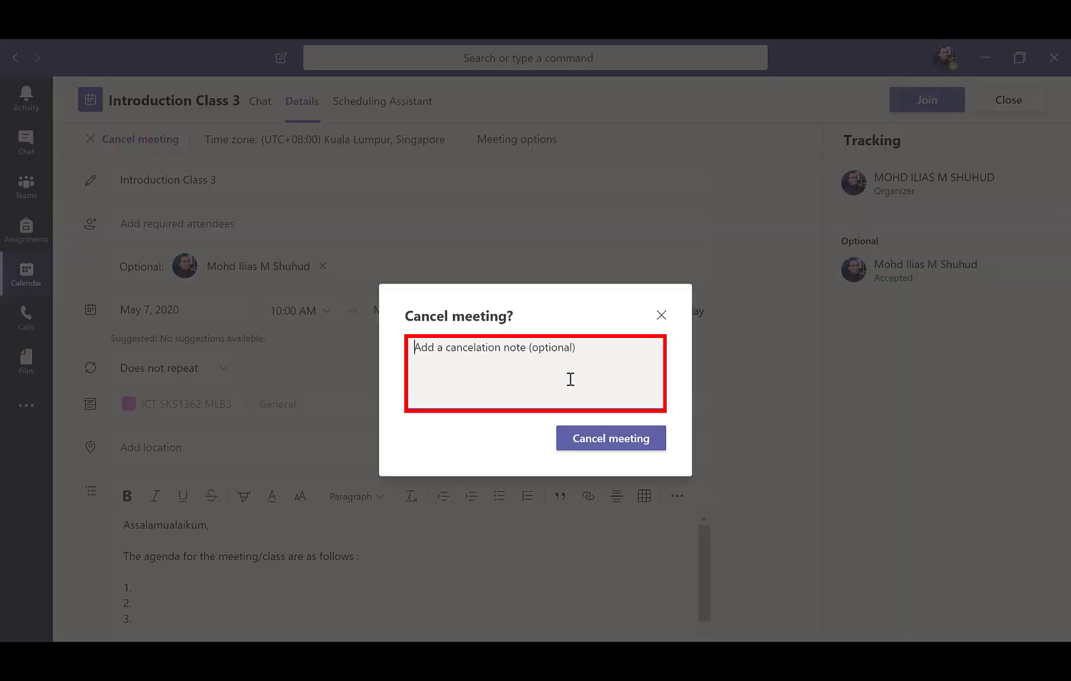
pyautogui.click(507, 374)
pyautogui.write('technical issu')
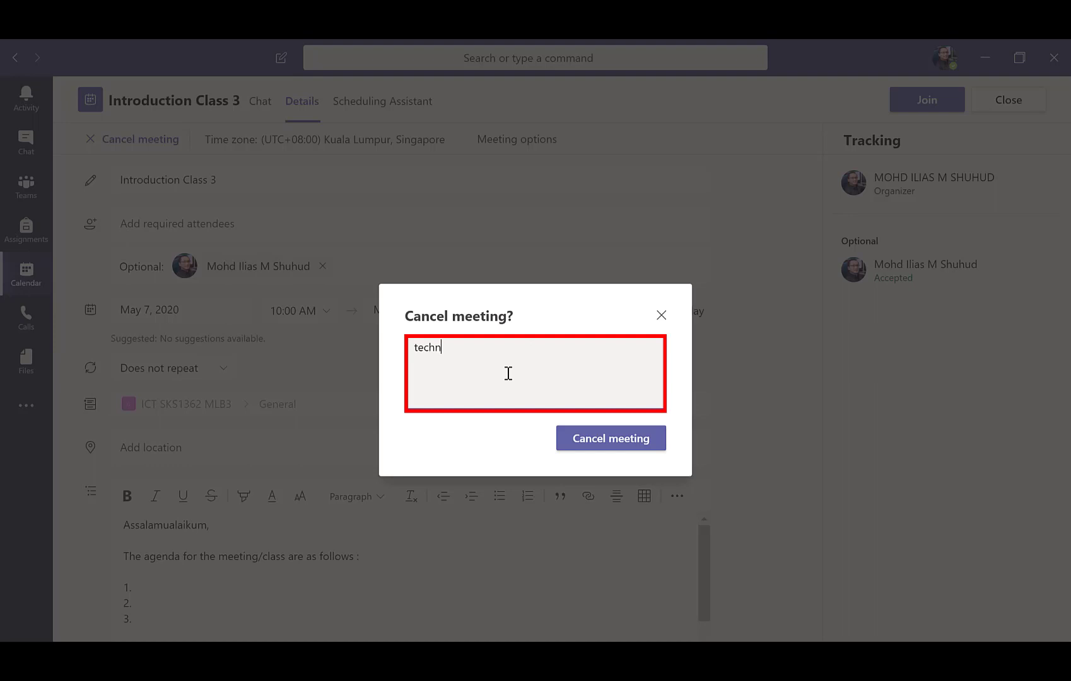
pyautogui.write('es')
pyautogui.click(621, 442)
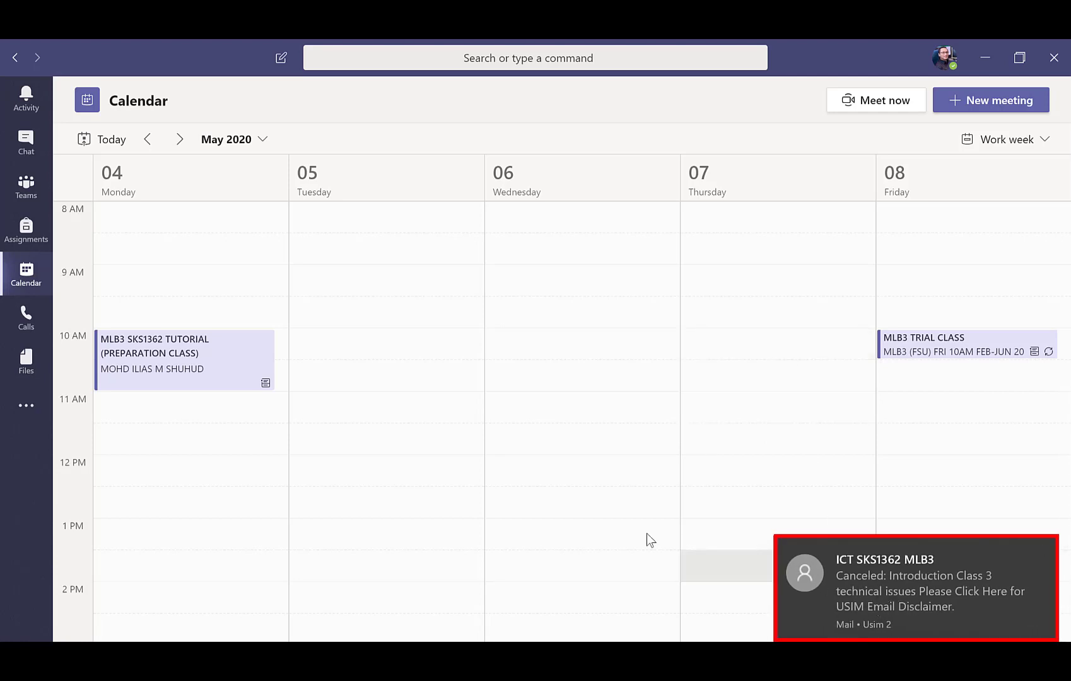
# Step: Switch to Mail, read the cancellation message for Introduction Class 3, and return to Teams
pyautogui.click(898, 601)
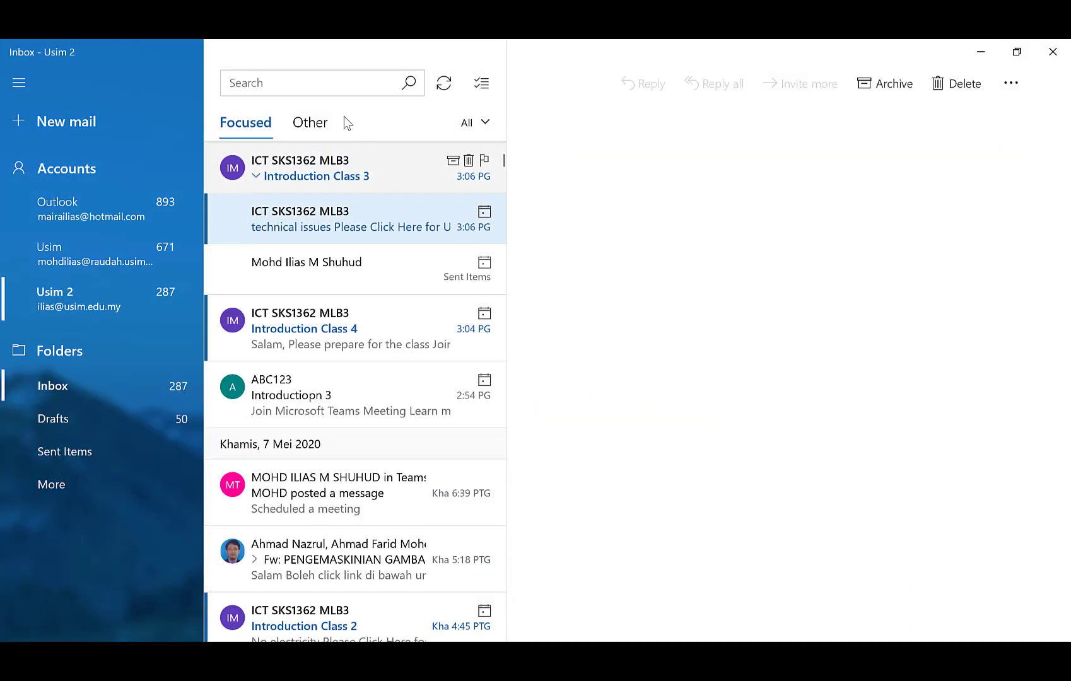
pyautogui.click(374, 169)
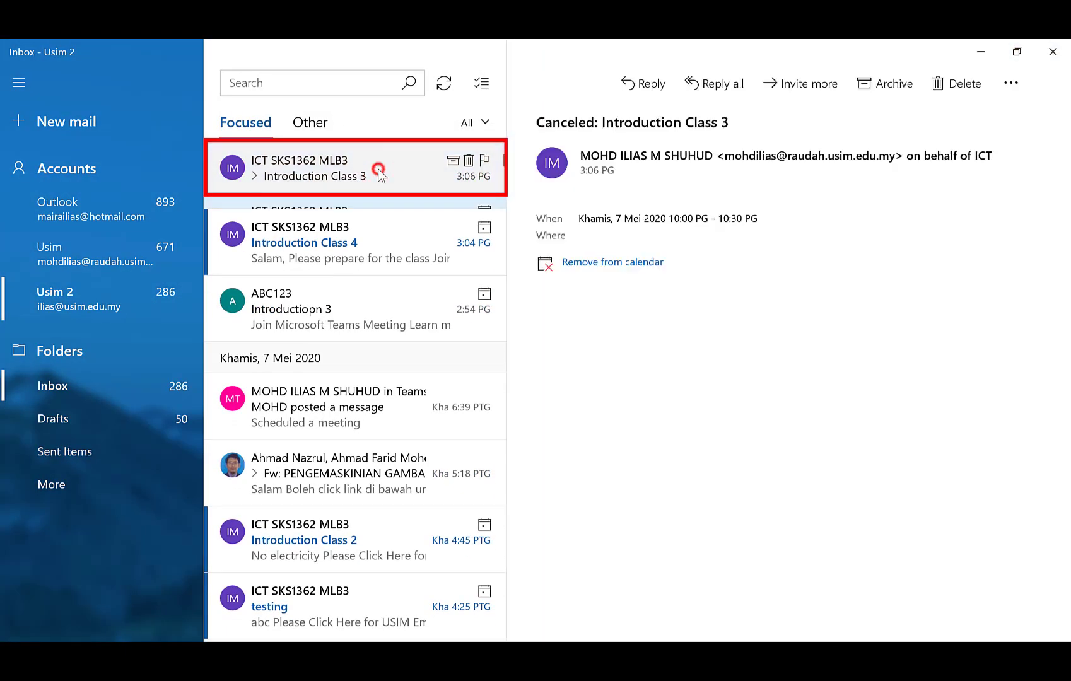
pyautogui.click(378, 168)
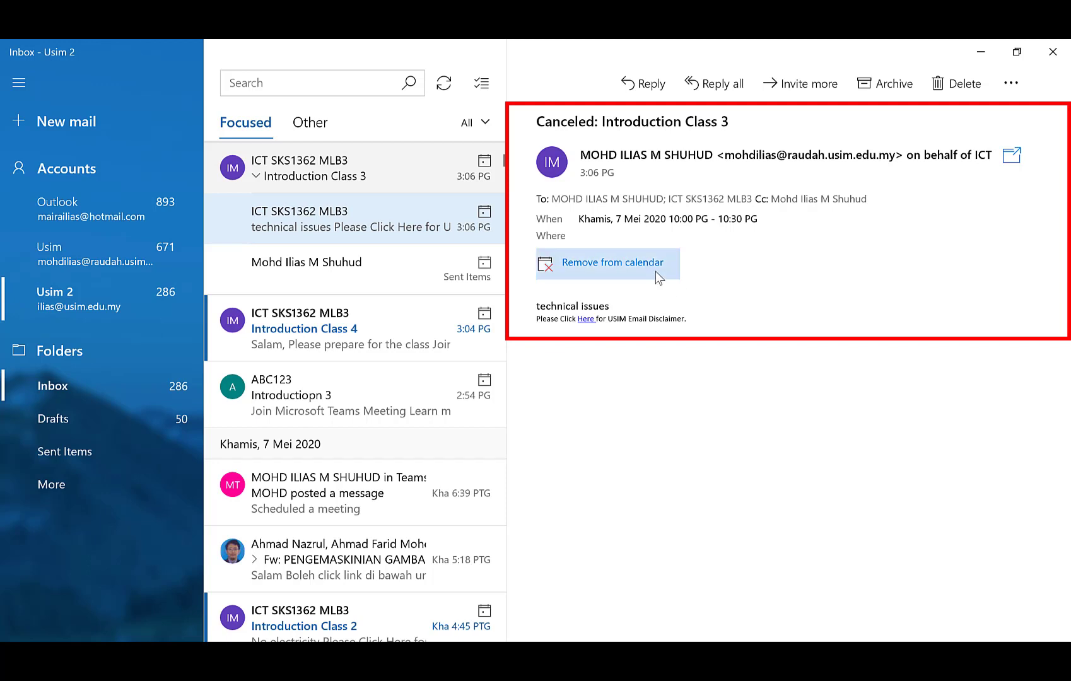
pyautogui.click(966, 49)
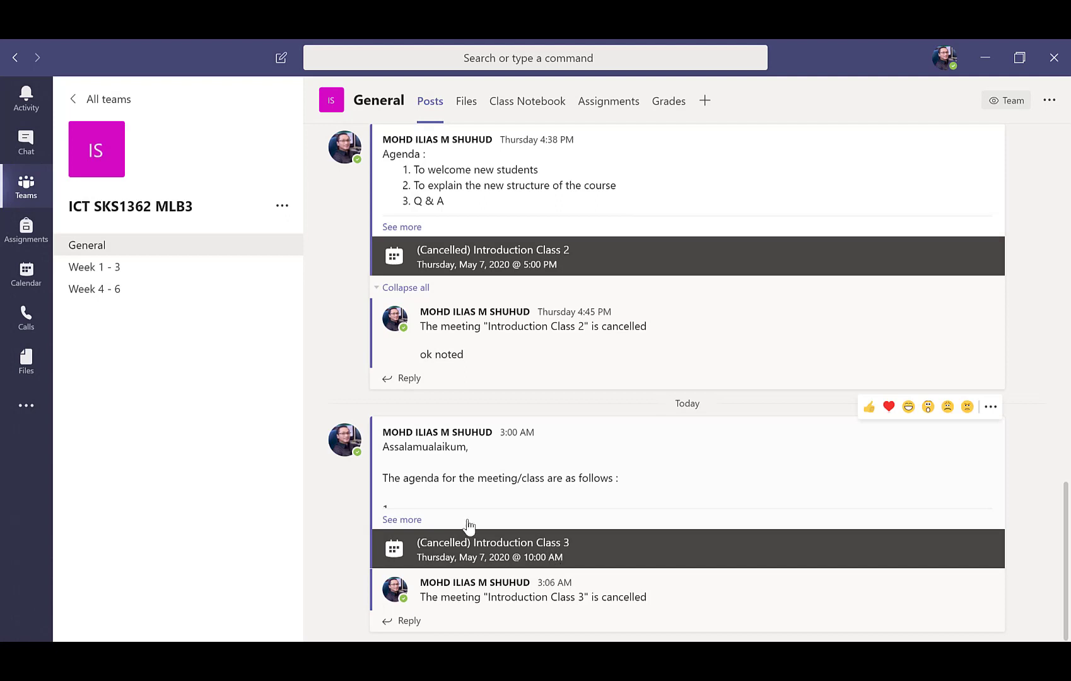
# Step: View the Introduction Class 4 post in the Week 1 - 3 channel and return to the overview of all teams
pyautogui.click(116, 269)
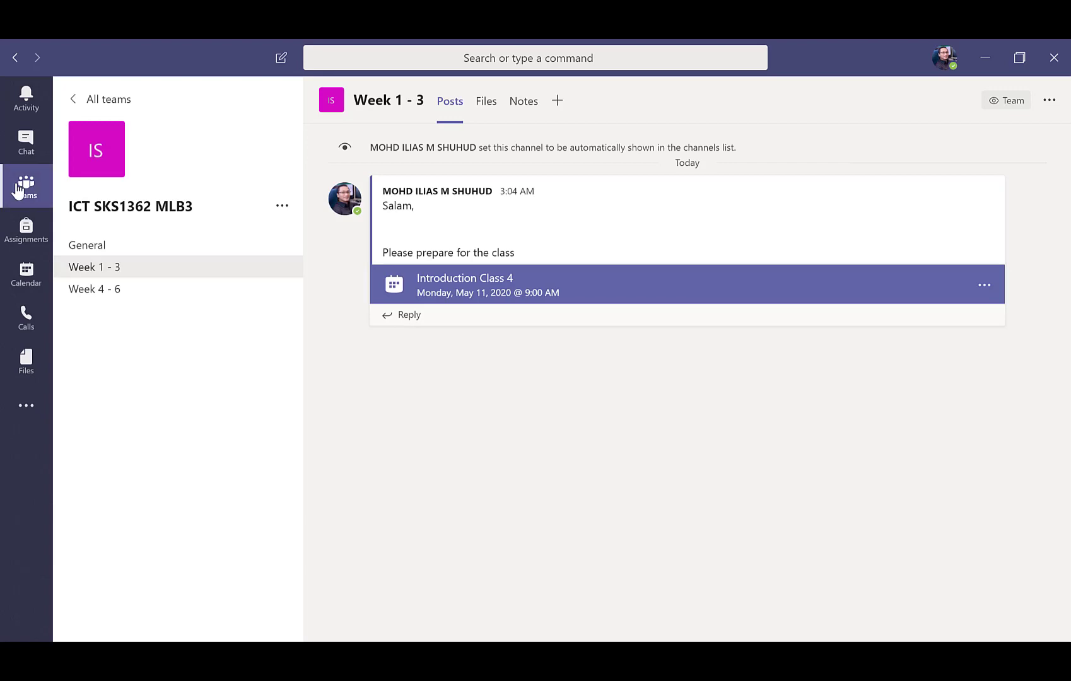
pyautogui.click(17, 187)
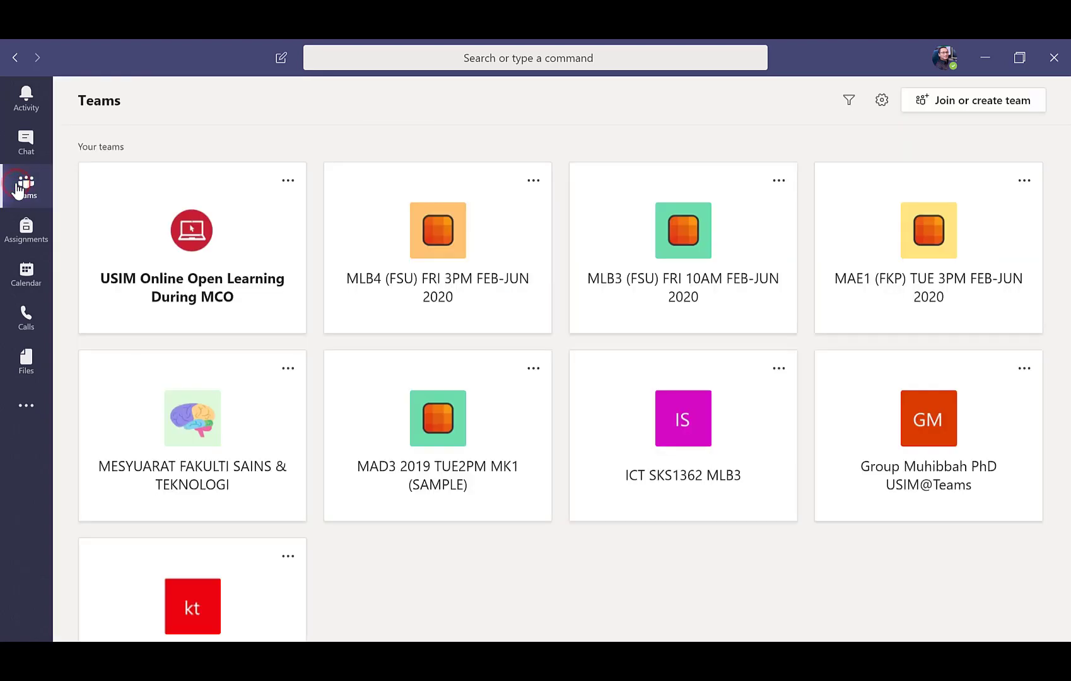
# Step: Start an instant private meeting from the calendar with Meet now
pyautogui.click(25, 284)
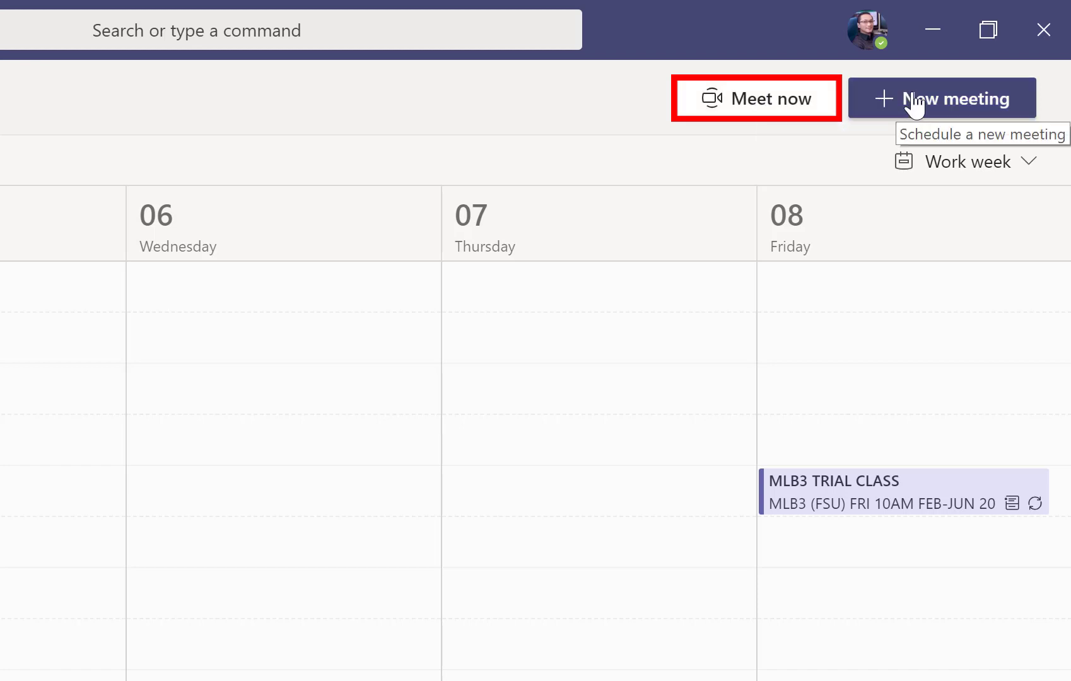
pyautogui.click(771, 103)
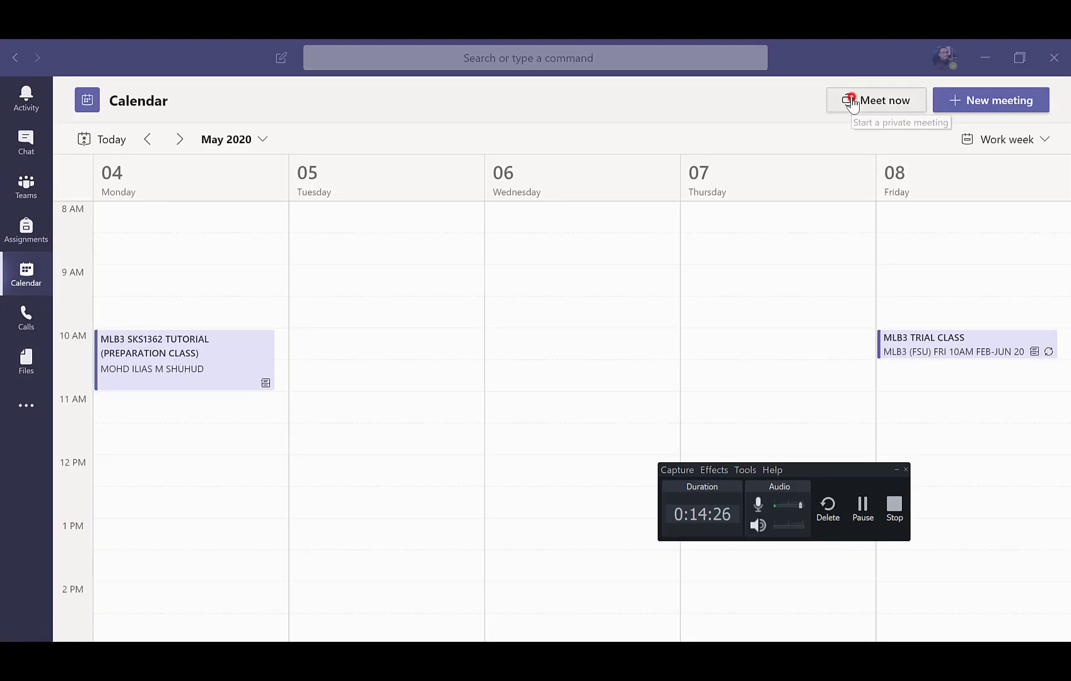
pyautogui.click(853, 103)
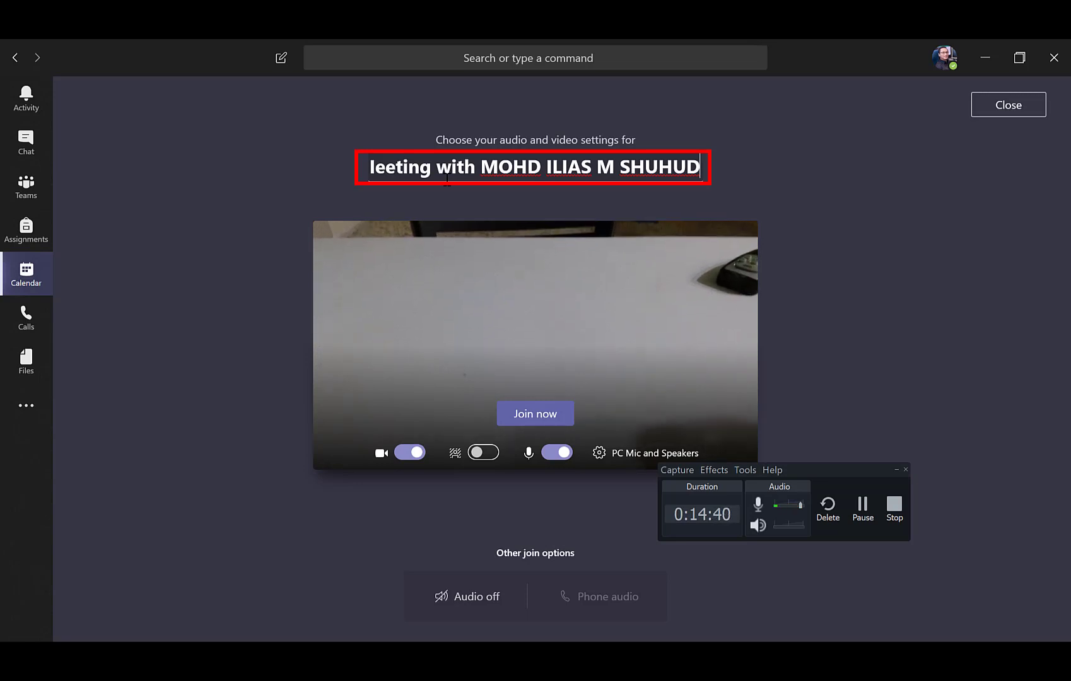
# Step: Examine the editable meeting title and the background effect choices, leaving background effects off
pyautogui.tripleClick(397, 167)
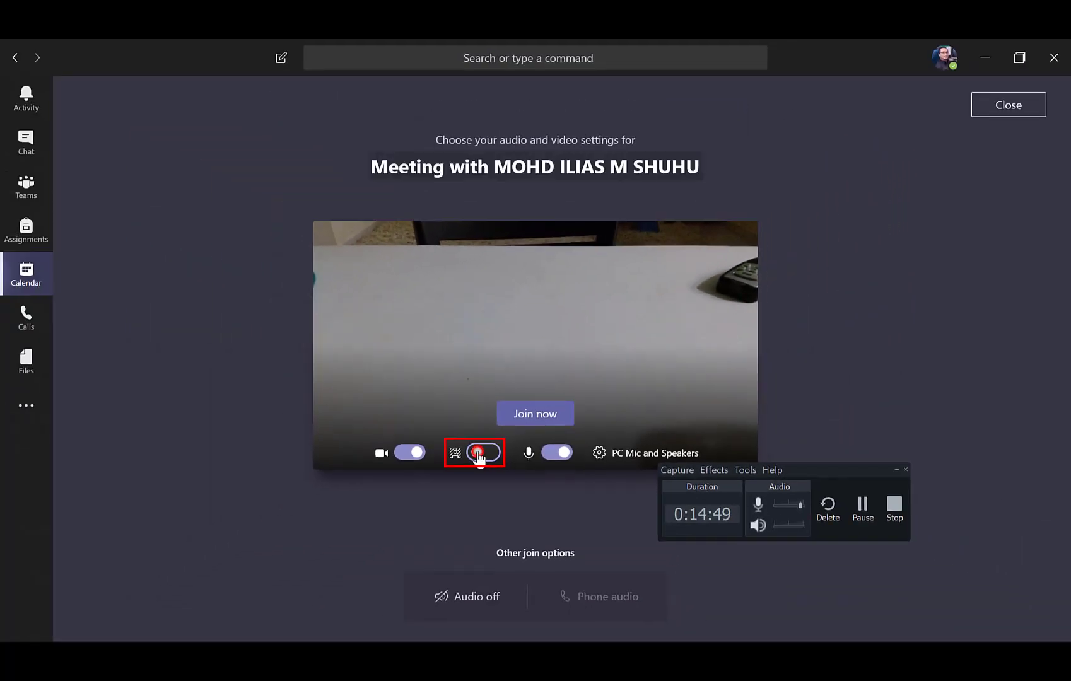
pyautogui.click(464, 484)
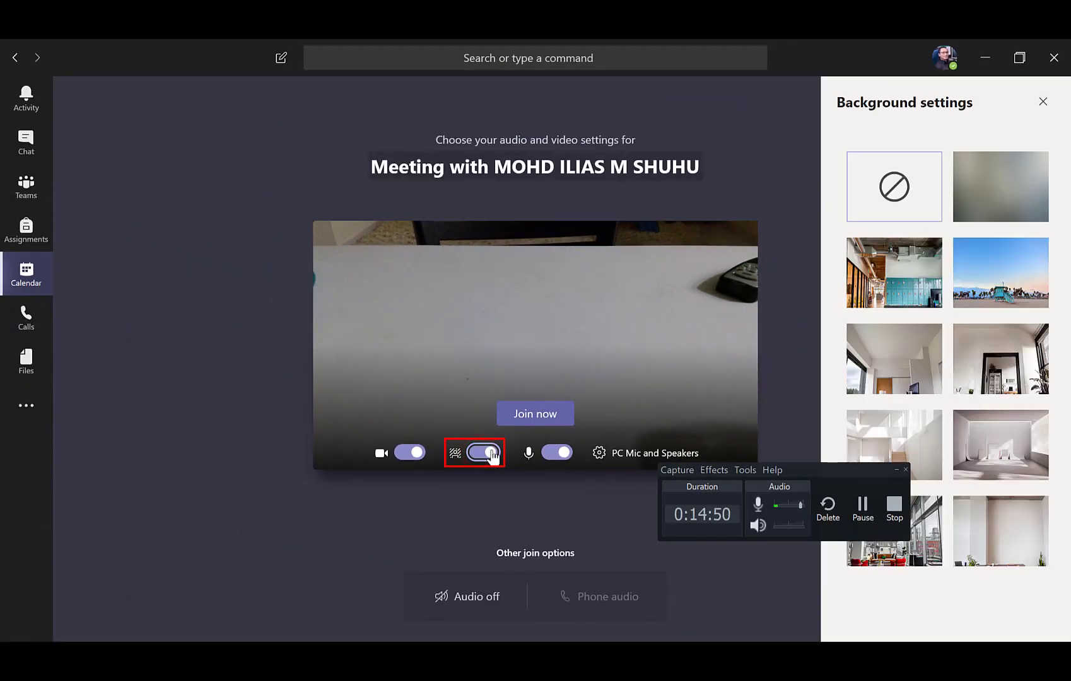
pyautogui.click(491, 454)
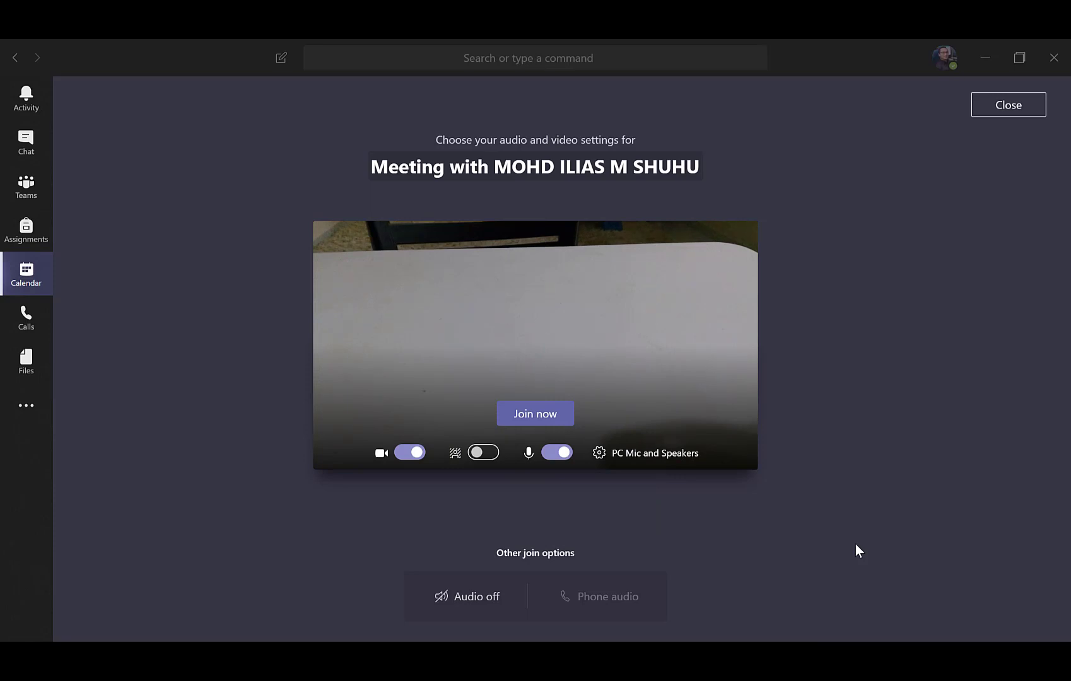
# Step: Join the instant meeting with camera and microphone on, and invite a participant found by name
pyautogui.click(540, 415)
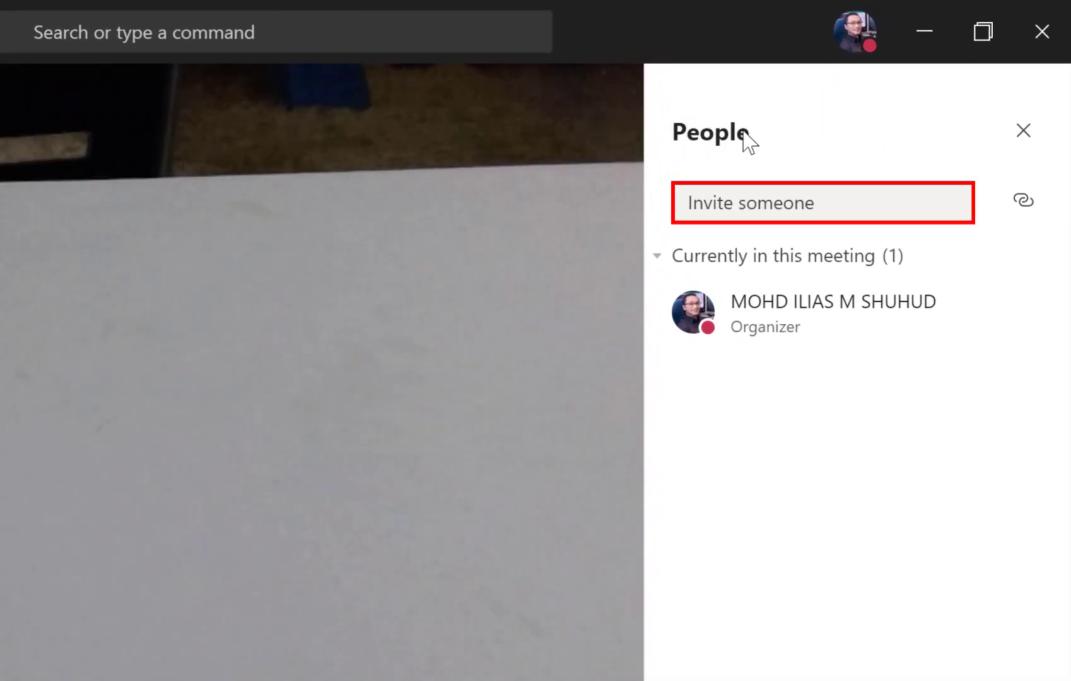
pyautogui.click(752, 201)
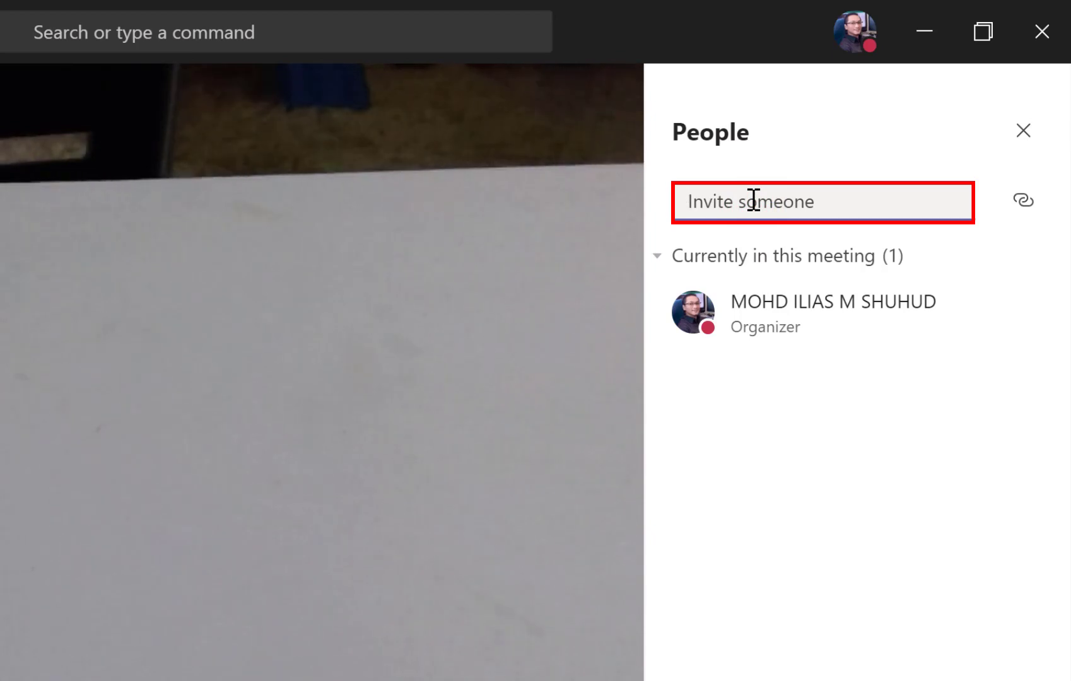
pyautogui.write('mohd')
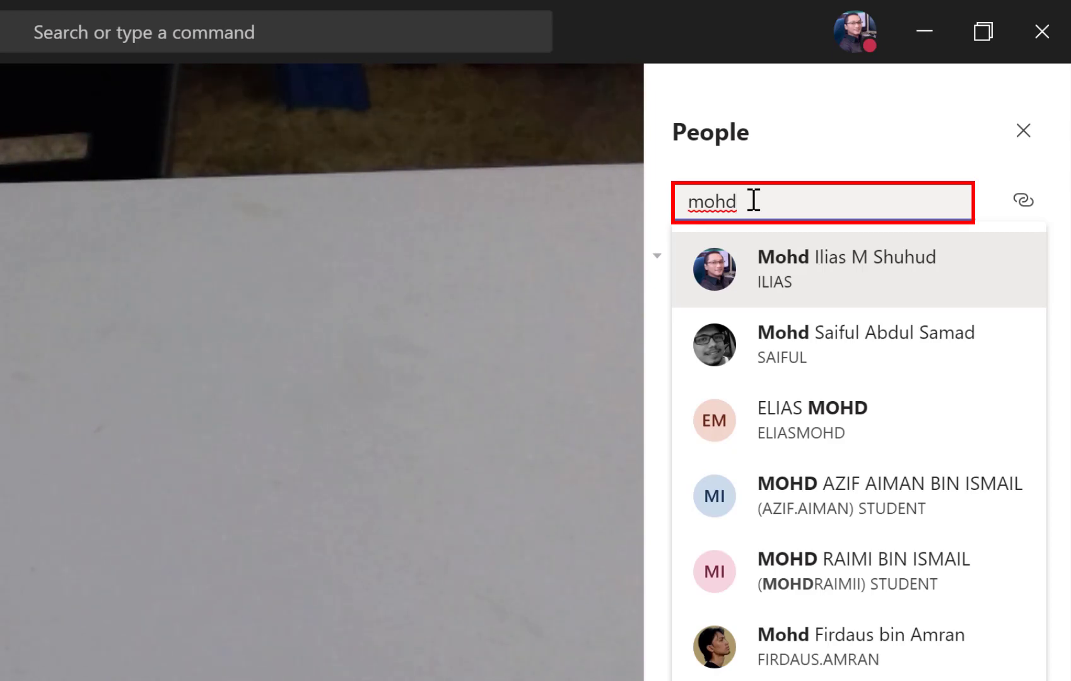
pyautogui.click(884, 262)
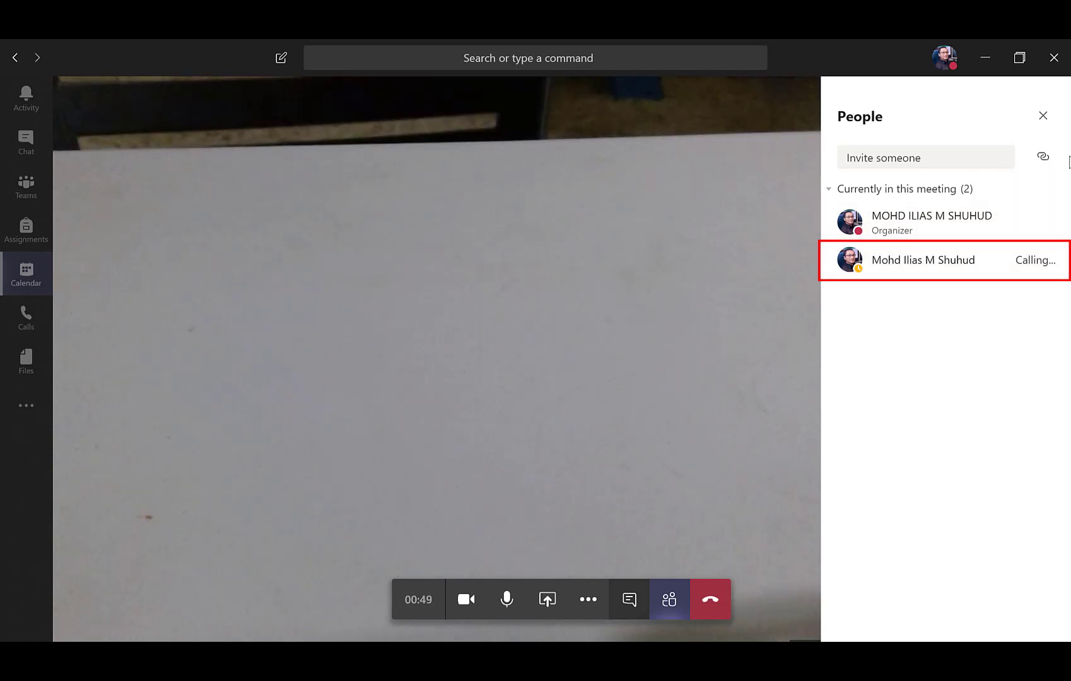
# Step: Invite a second participant found by name to the meeting and turn off the camera
pyautogui.click(915, 157)
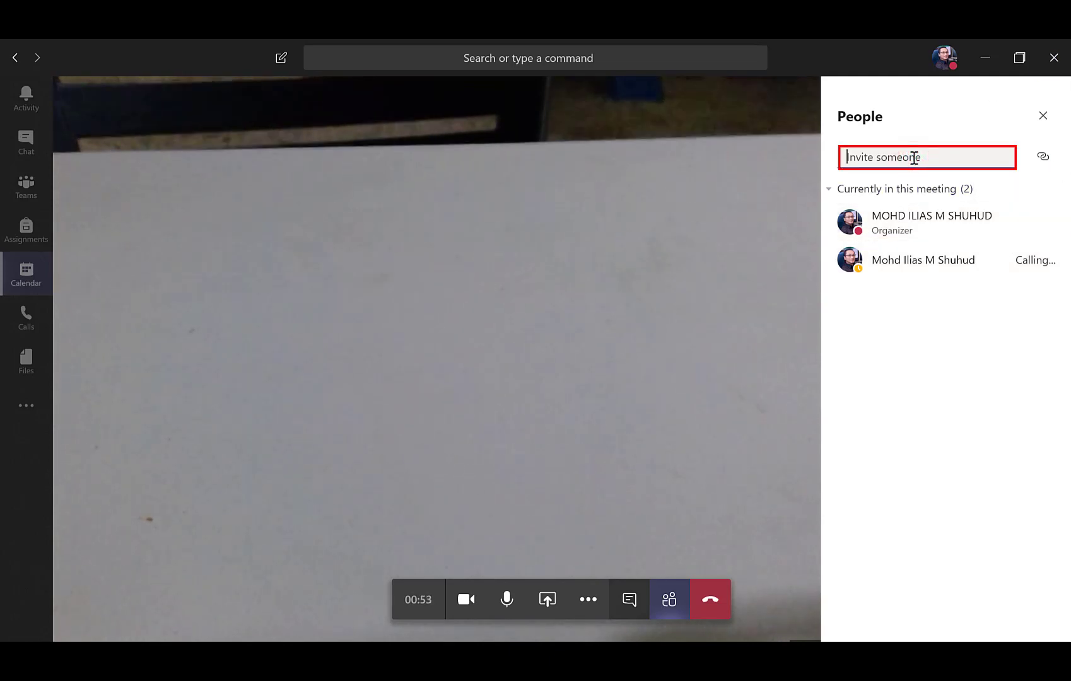
pyautogui.write('elias')
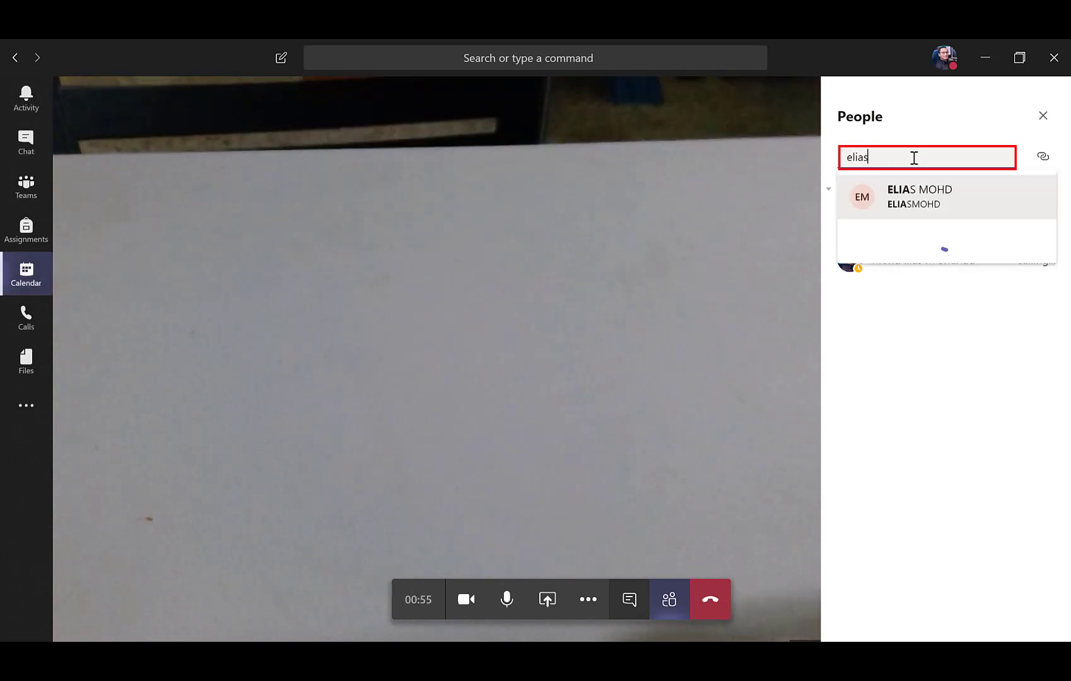
pyautogui.click(904, 189)
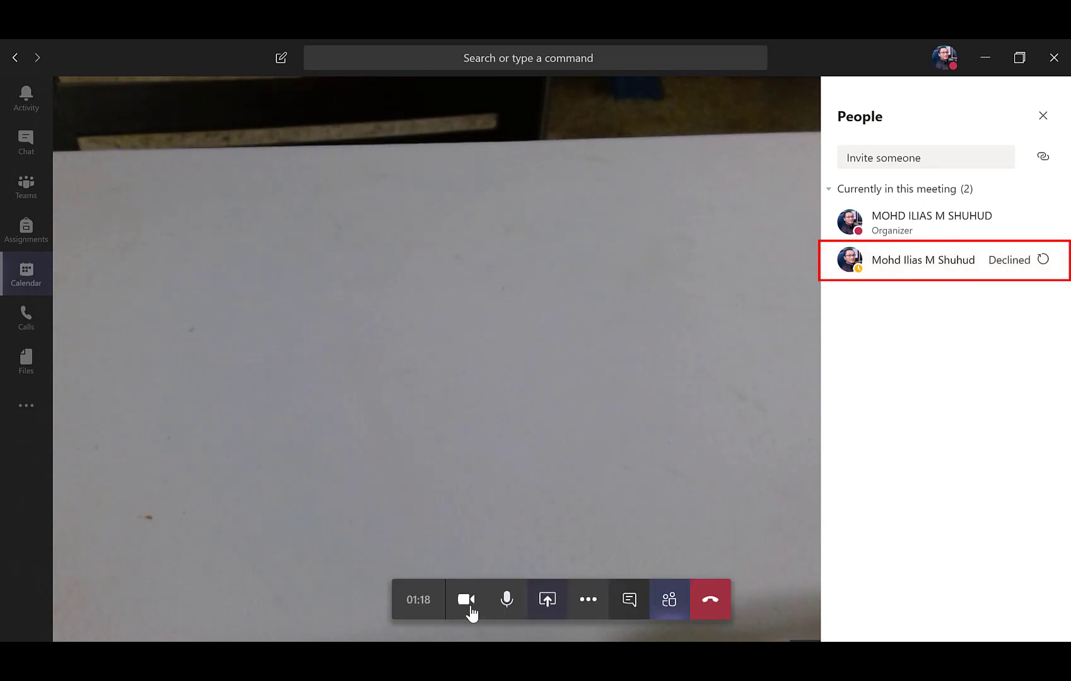
pyautogui.click(469, 608)
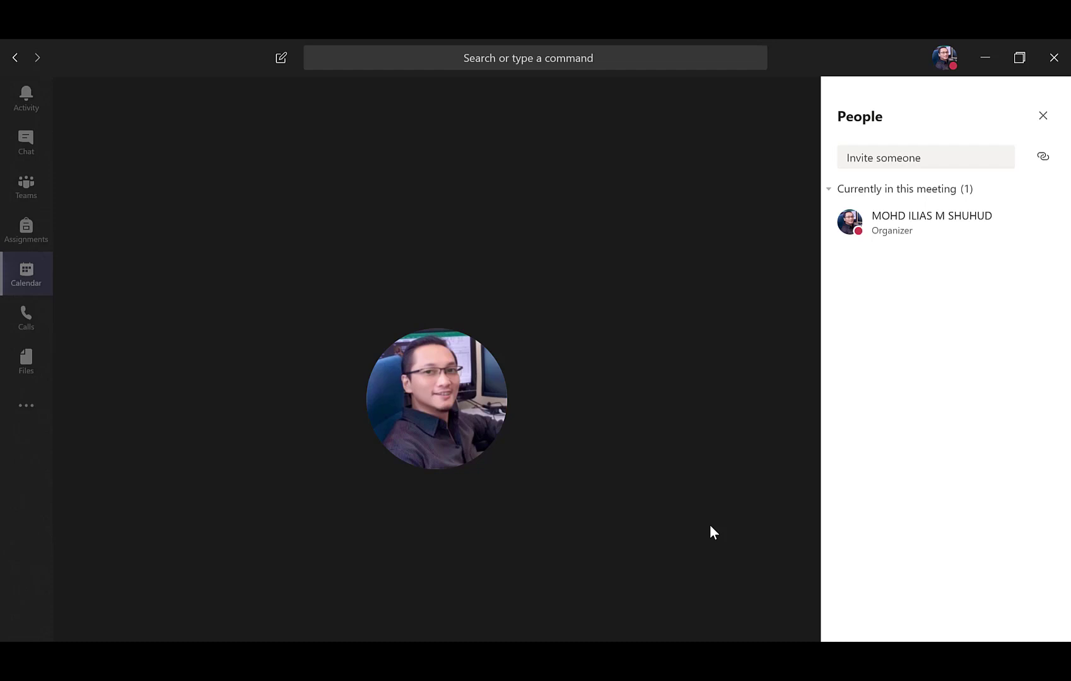
# Step: Return to the calendar while the instant meeting is running and hang up the meeting
pyautogui.moveTo(684, 405)
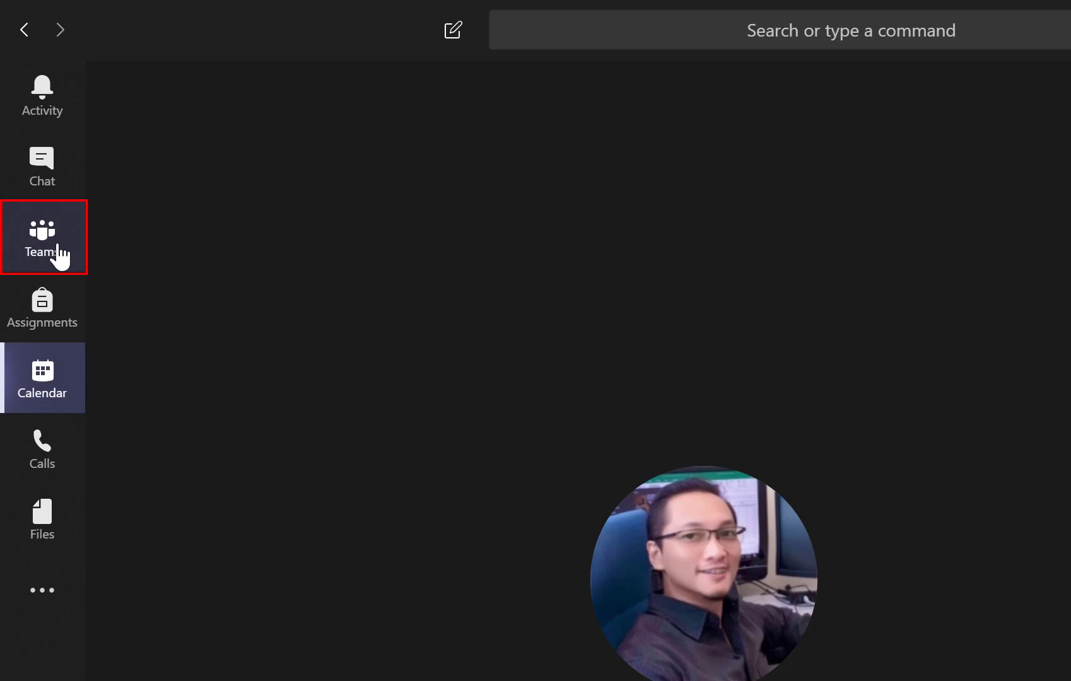
pyautogui.click(40, 372)
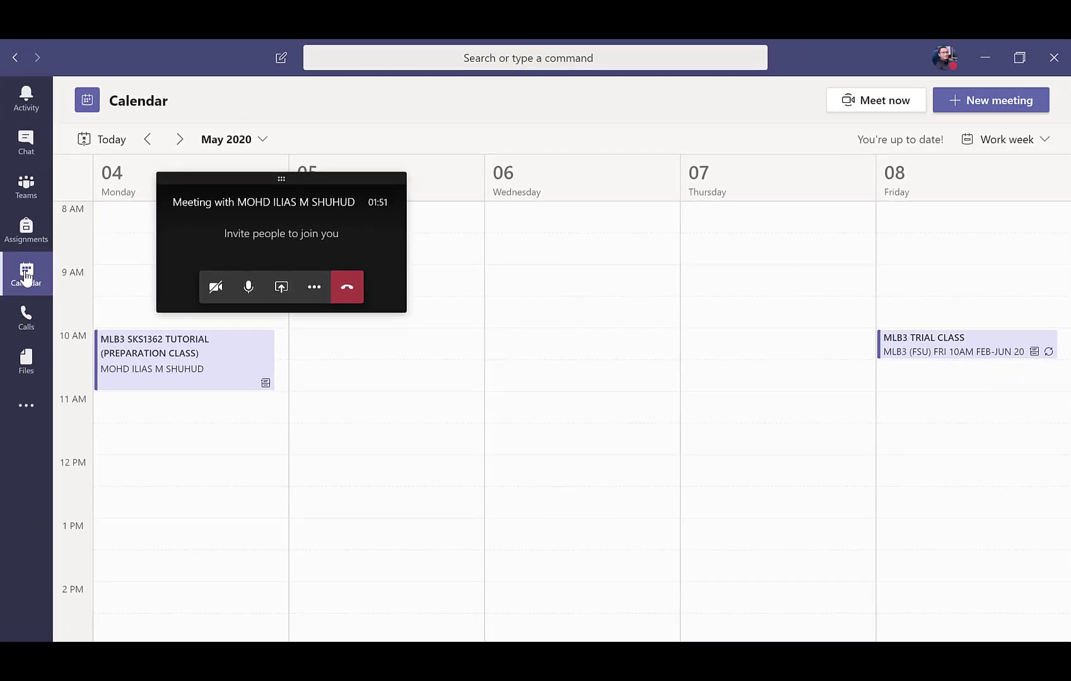
pyautogui.click(357, 287)
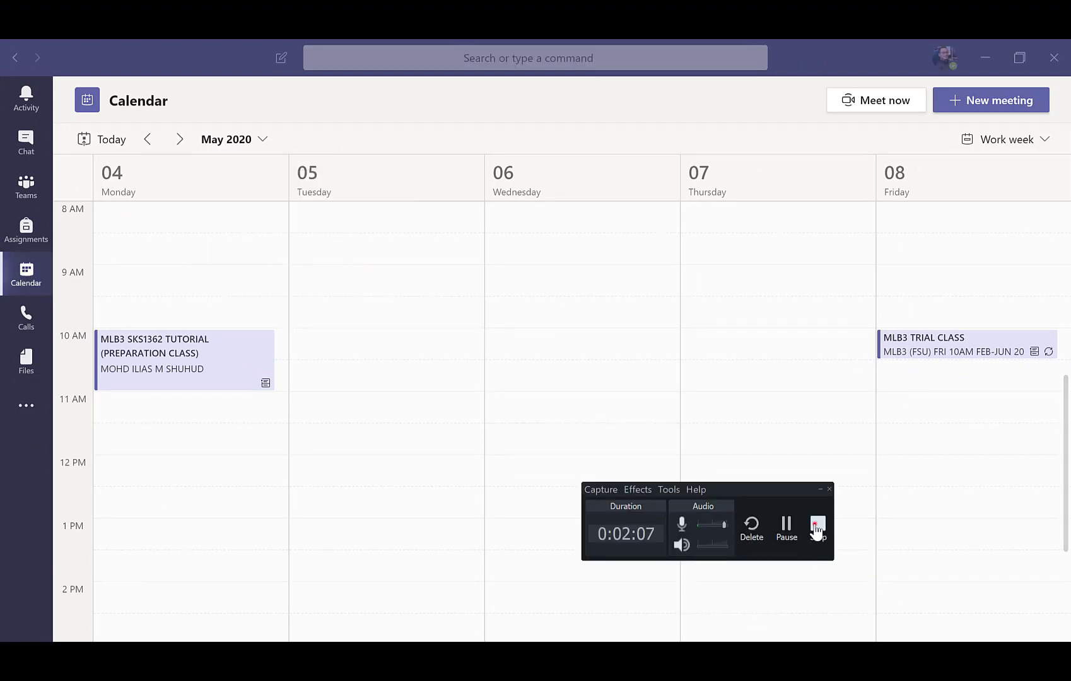
pyautogui.click(818, 527)
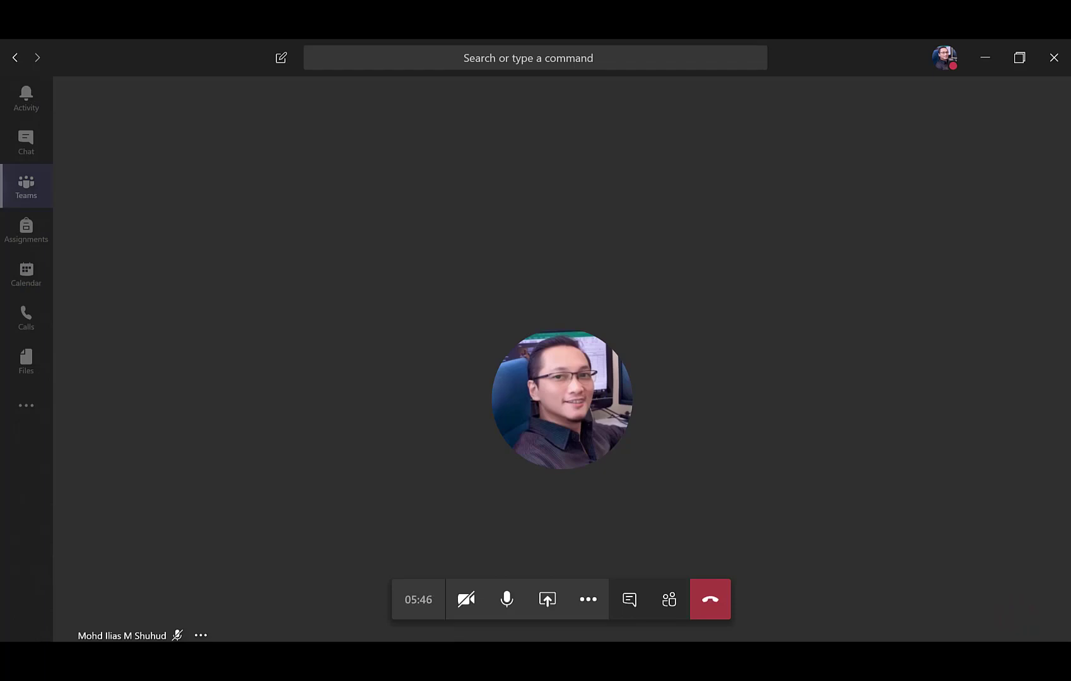
# Step: Show the participant list of the General channel meeting and briefly toggle the camera and the microphone
pyautogui.click(664, 604)
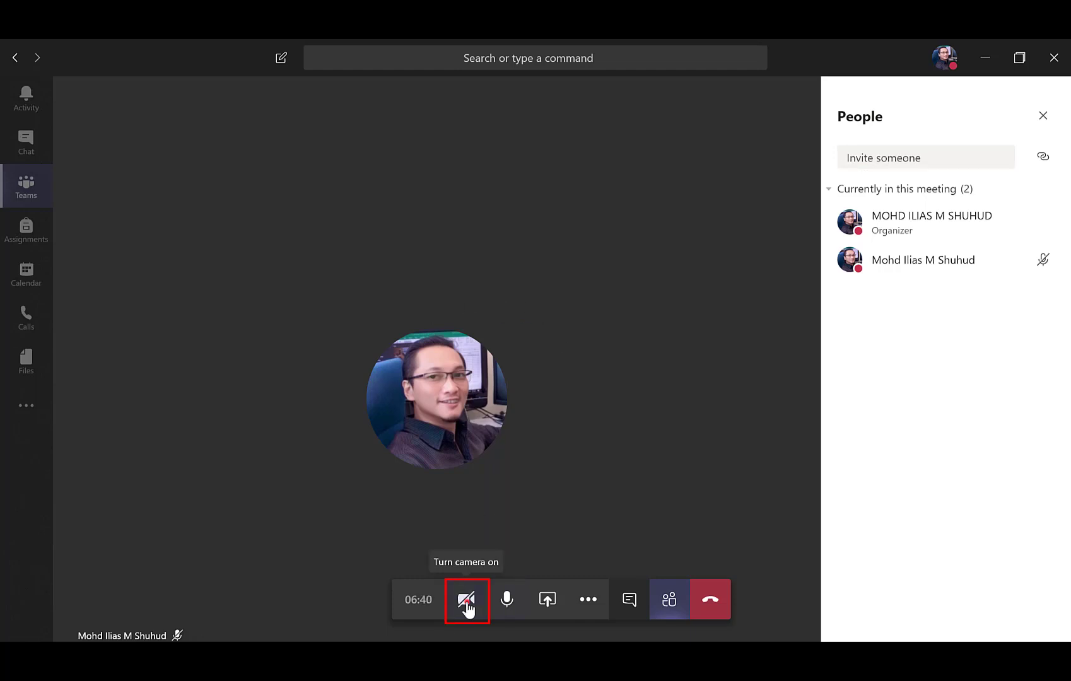
pyautogui.click(466, 603)
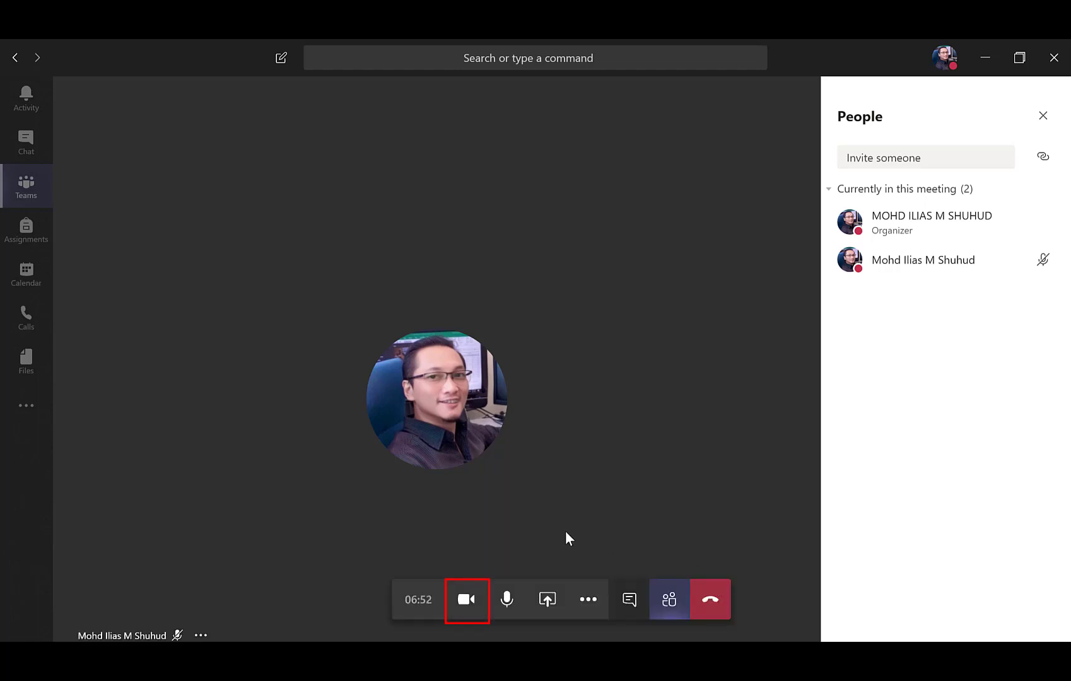
pyautogui.click(468, 602)
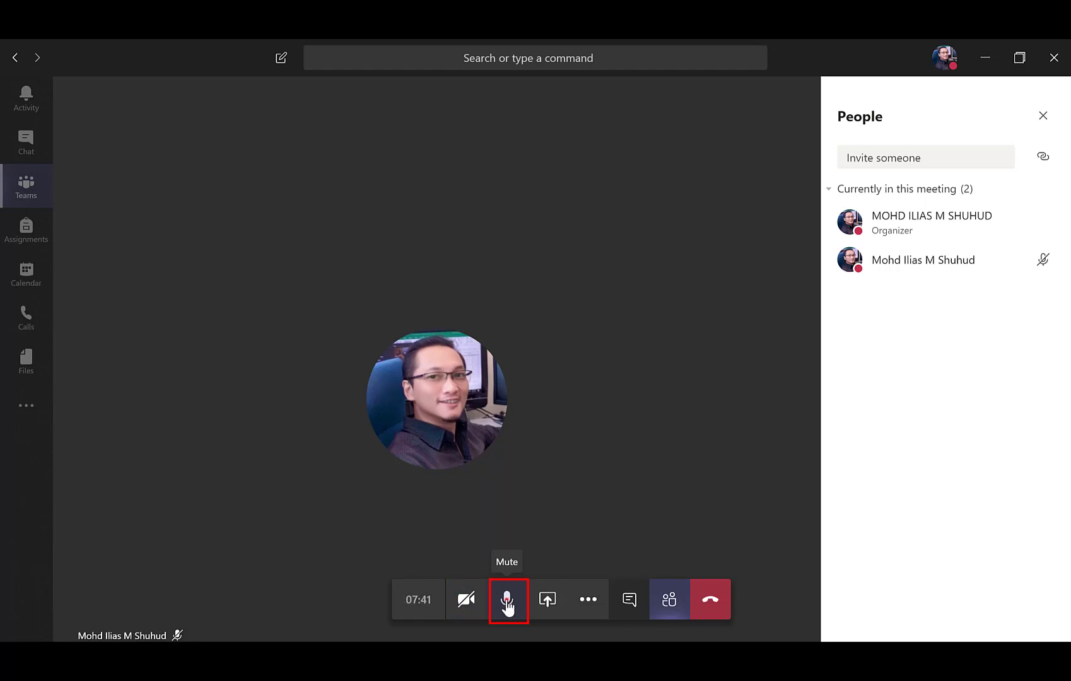
pyautogui.click(507, 602)
pyautogui.click(509, 605)
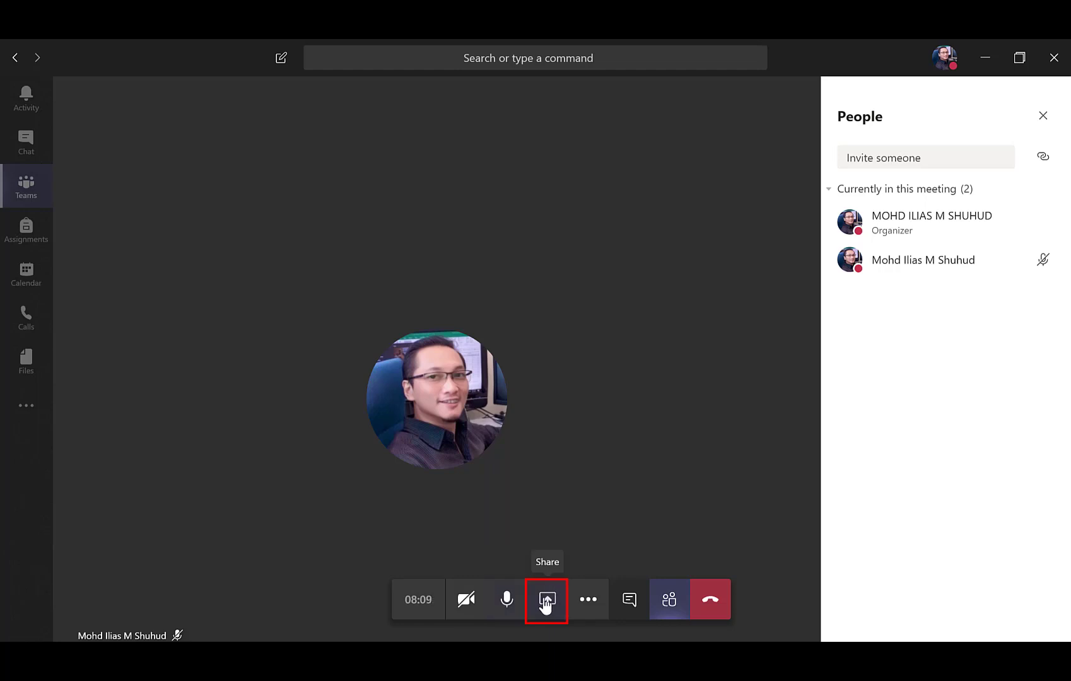
# Step: Create meeting notes for the current meeting and title the notes section "important points"
pyautogui.click(589, 600)
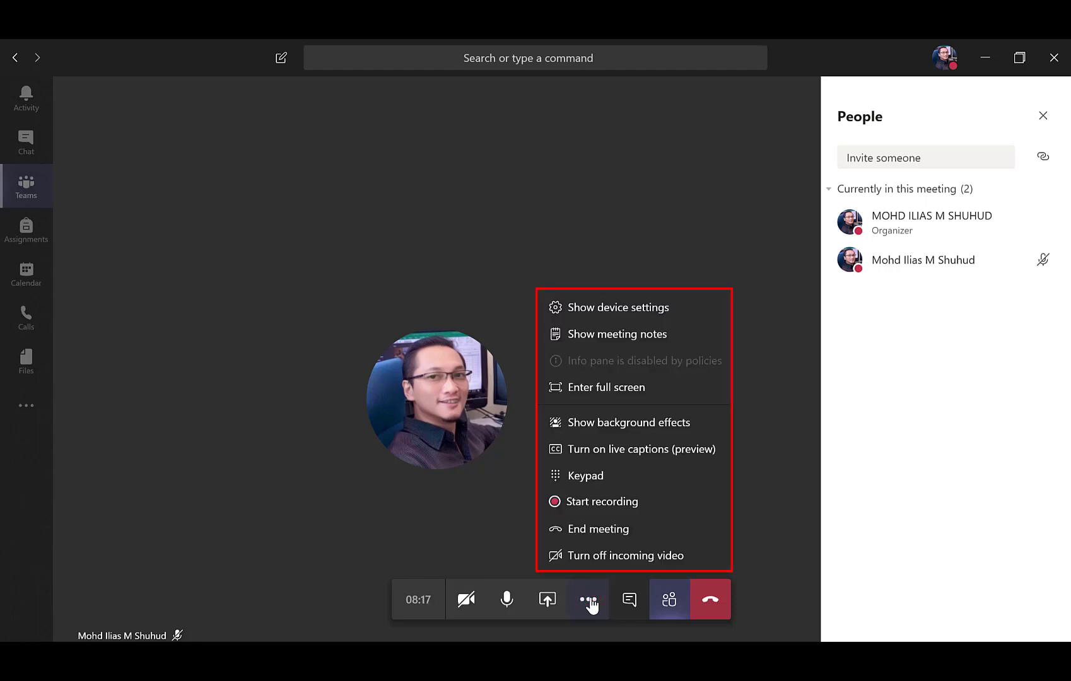
pyautogui.click(630, 337)
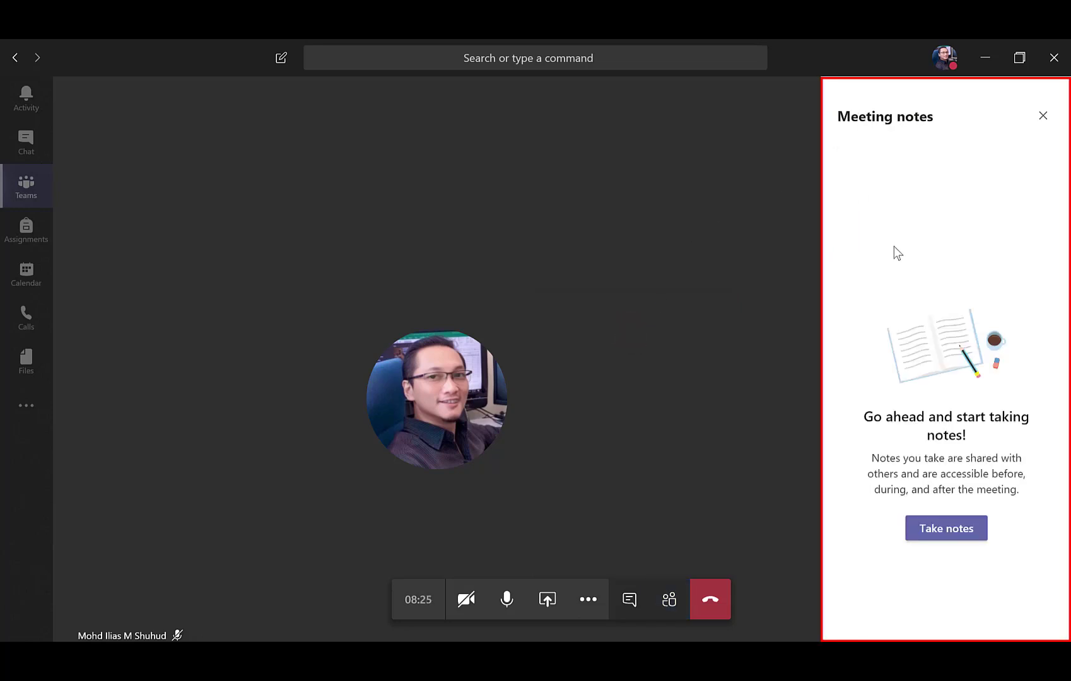
pyautogui.click(942, 529)
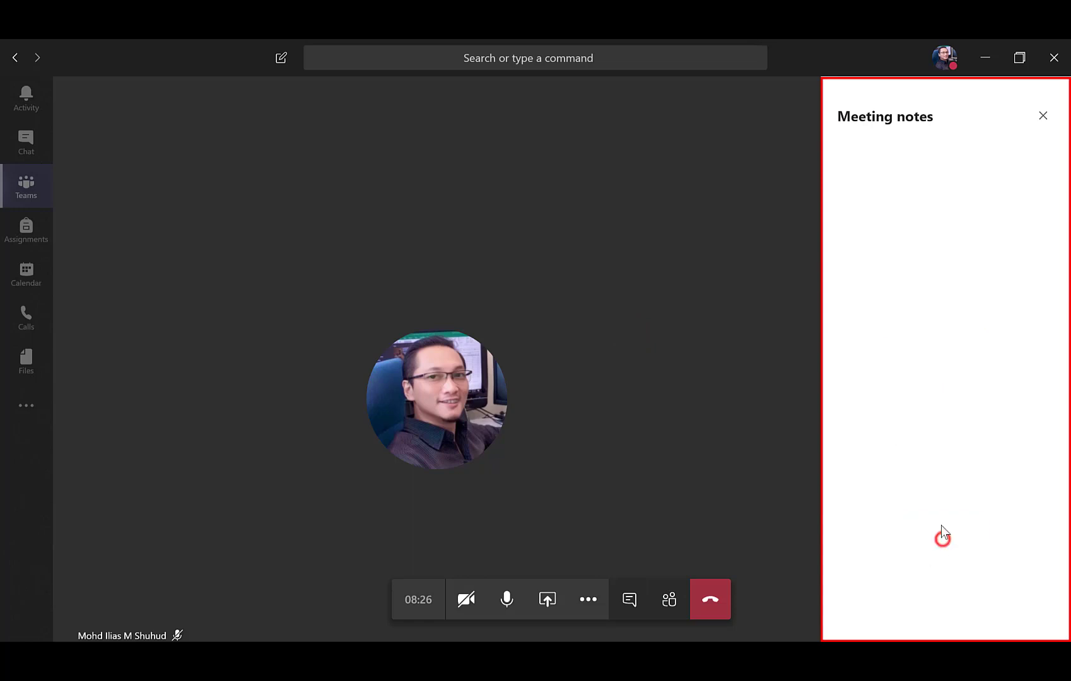
pyautogui.click(890, 218)
pyautogui.moveTo(878, 227)
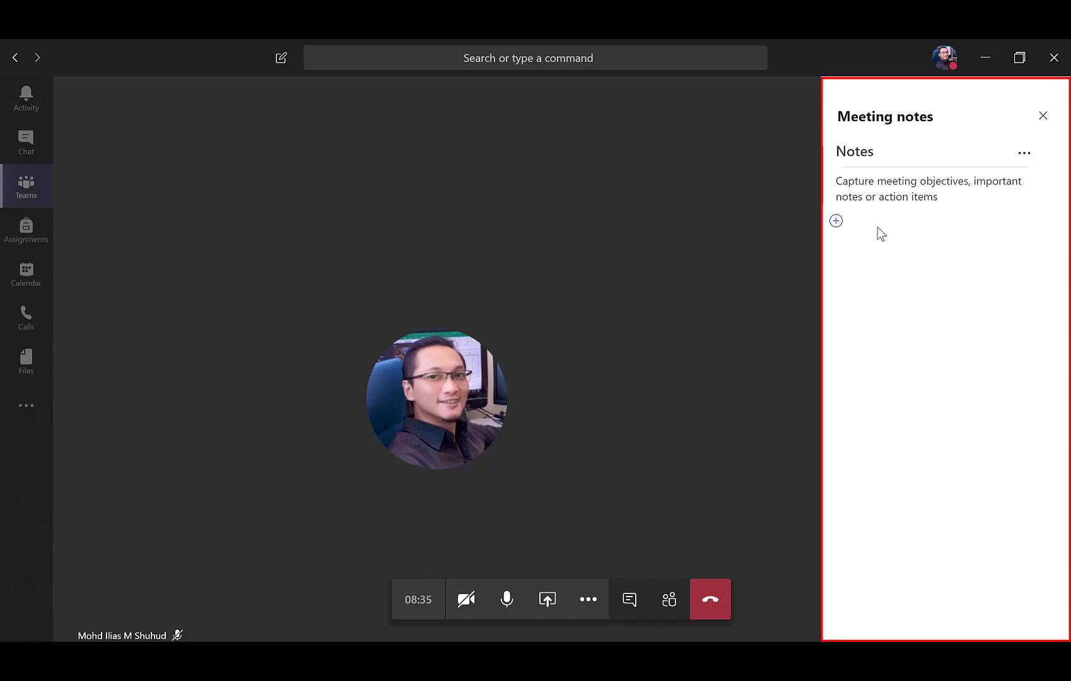
pyautogui.write('importa')
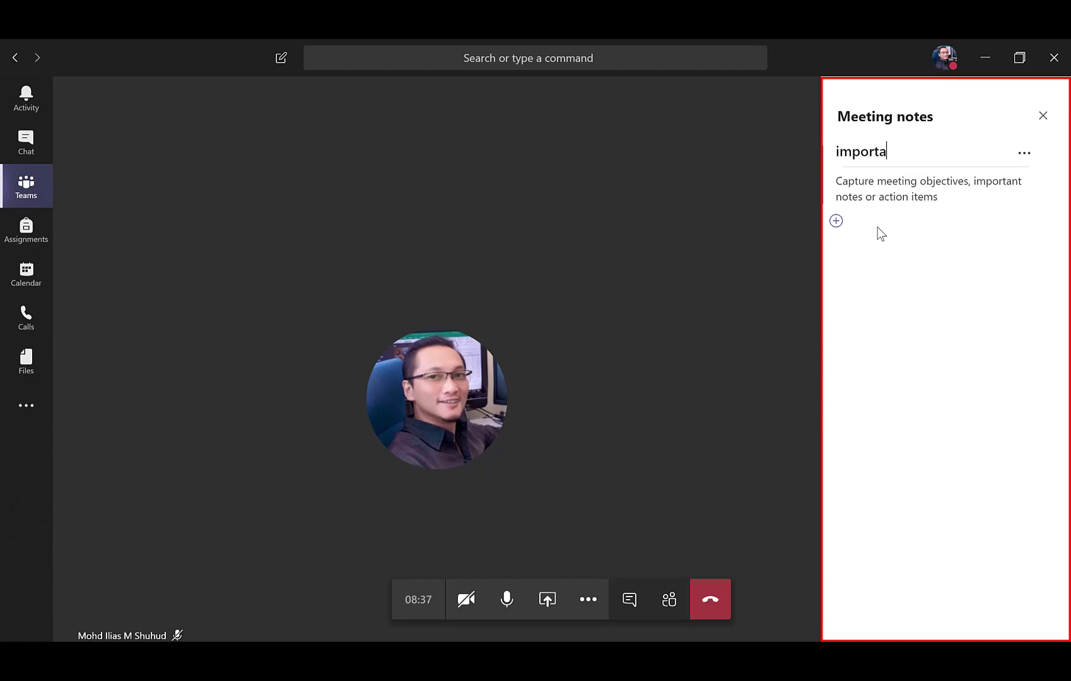
pyautogui.write('nt points')
pyautogui.click(883, 193)
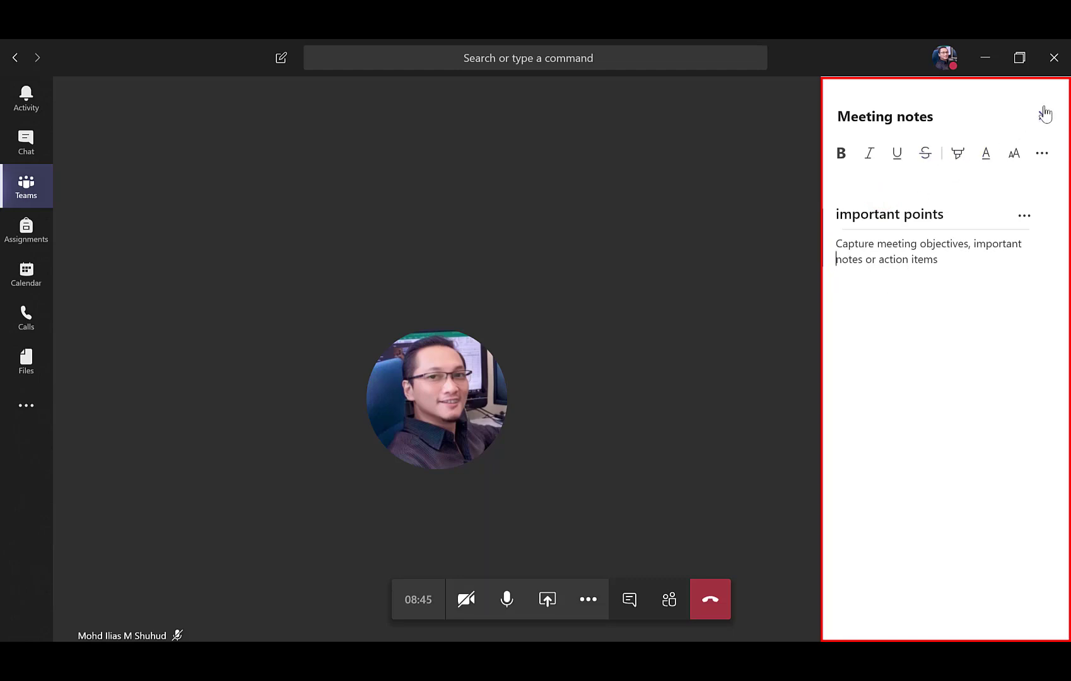
# Step: Switch the meeting to full screen and close the meeting notes
pyautogui.click(589, 598)
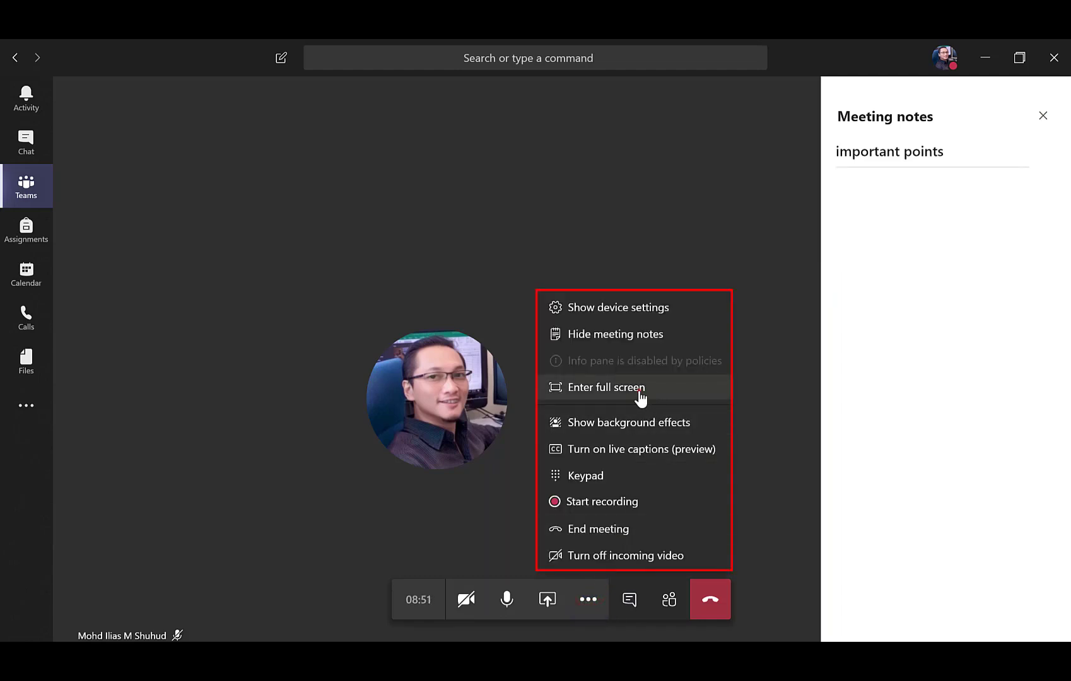
pyautogui.click(640, 396)
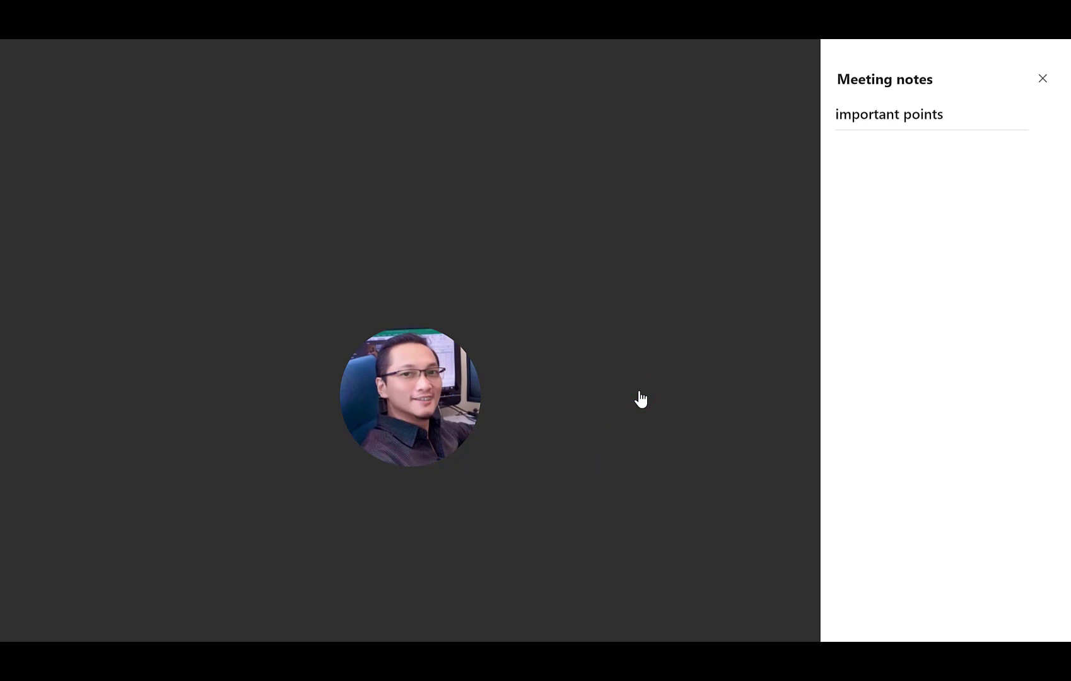
pyautogui.click(1042, 78)
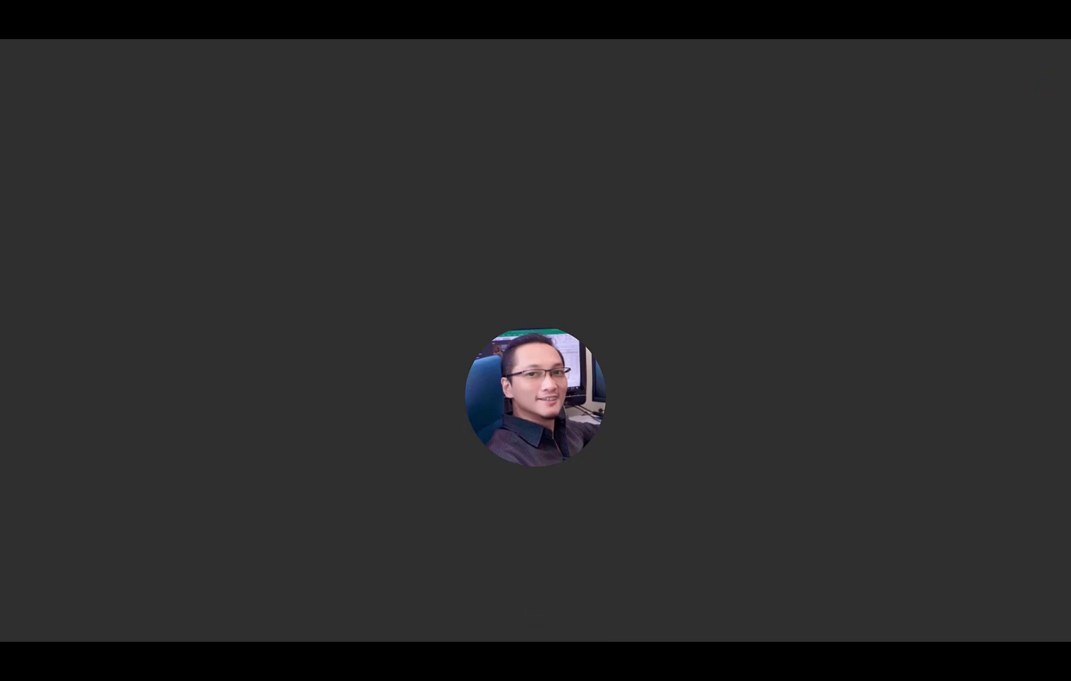
# Step: Open the background effects, preview the office lockers and beach images, and look through the other available backgrounds
pyautogui.click(562, 631)
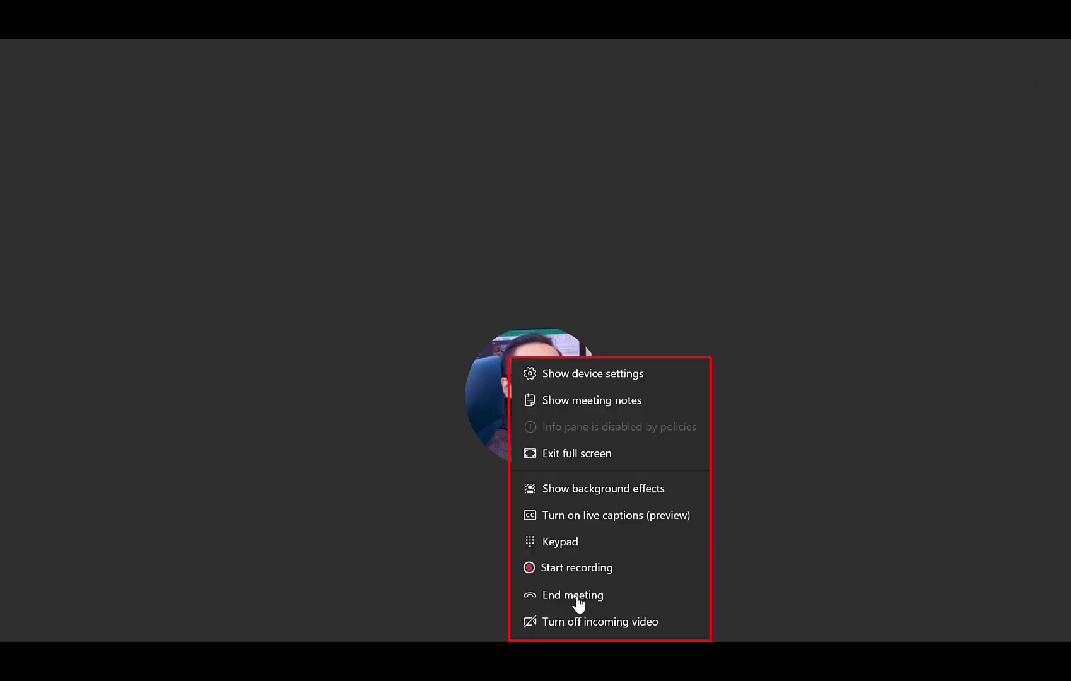
pyautogui.click(587, 490)
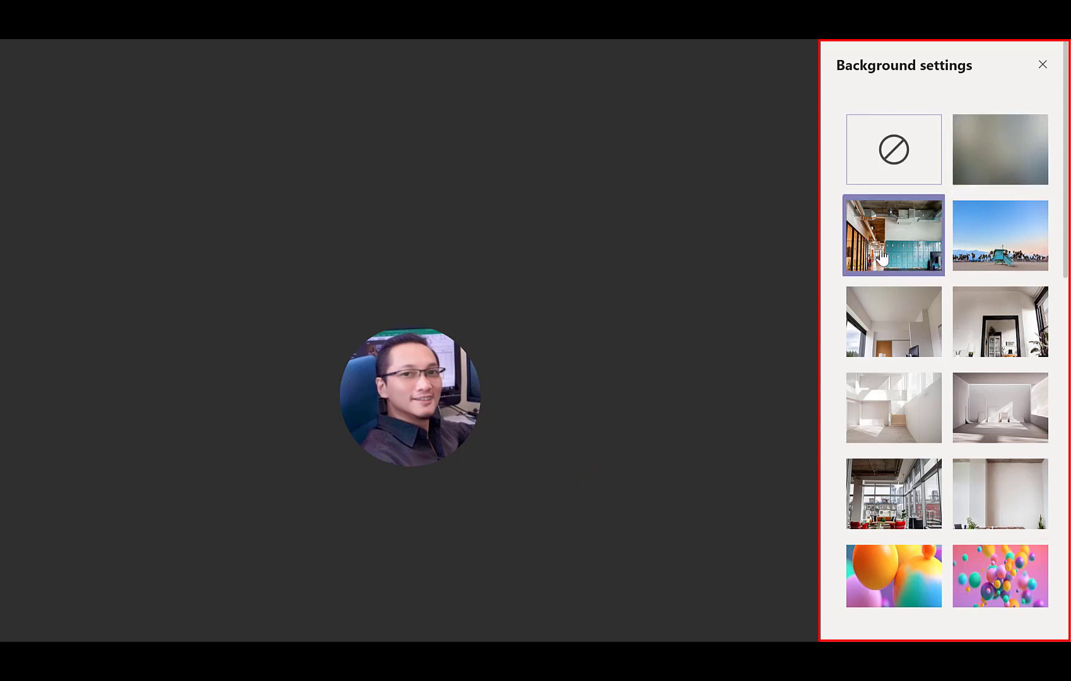
pyautogui.click(904, 239)
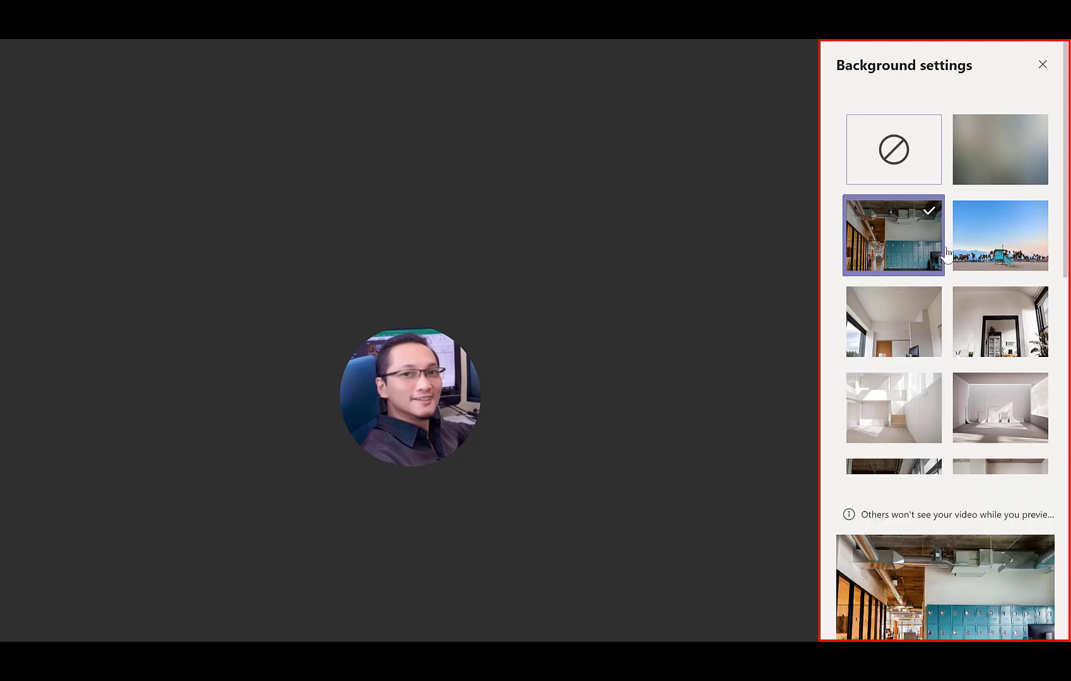
pyautogui.click(986, 231)
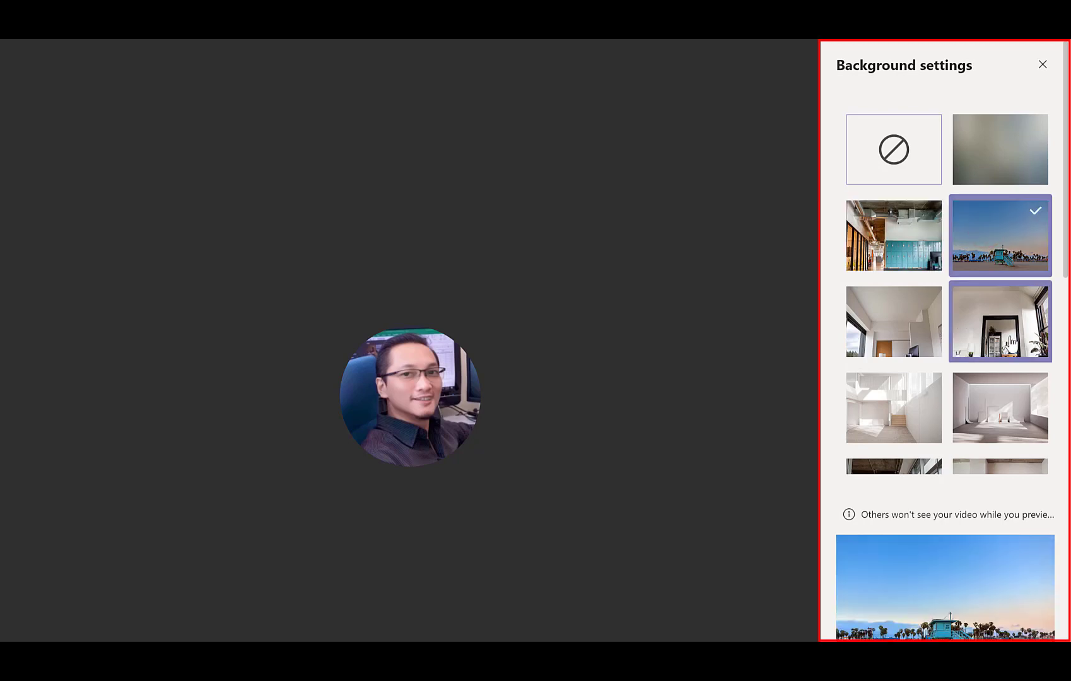
pyautogui.scroll(-4, 1006, 344)
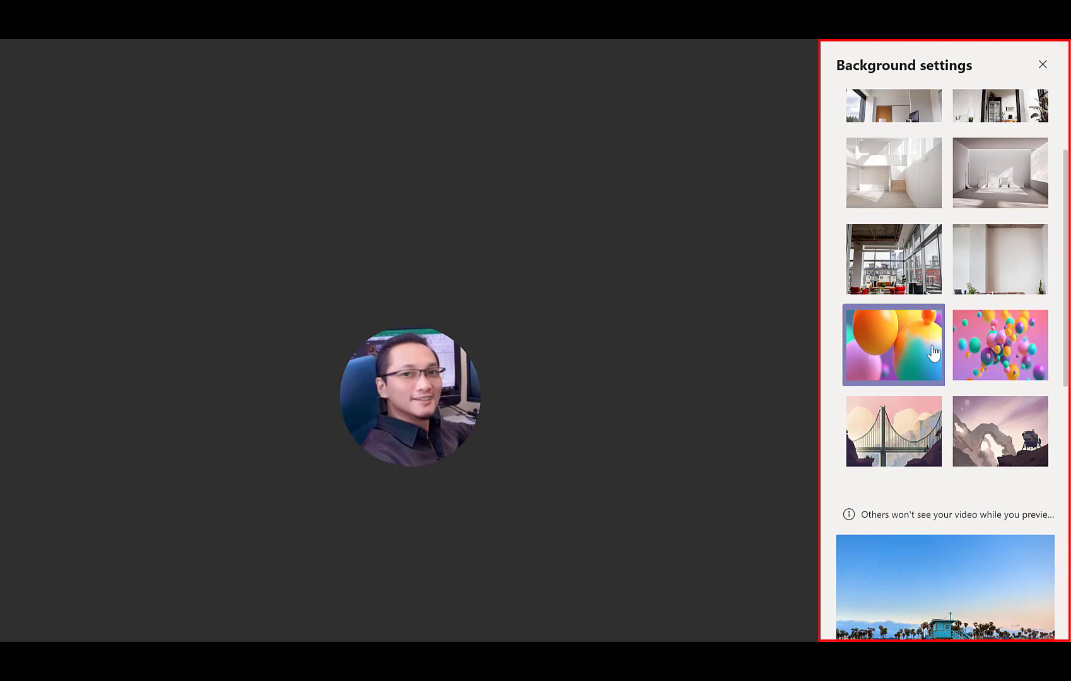
pyautogui.scroll(-10, 966, 387)
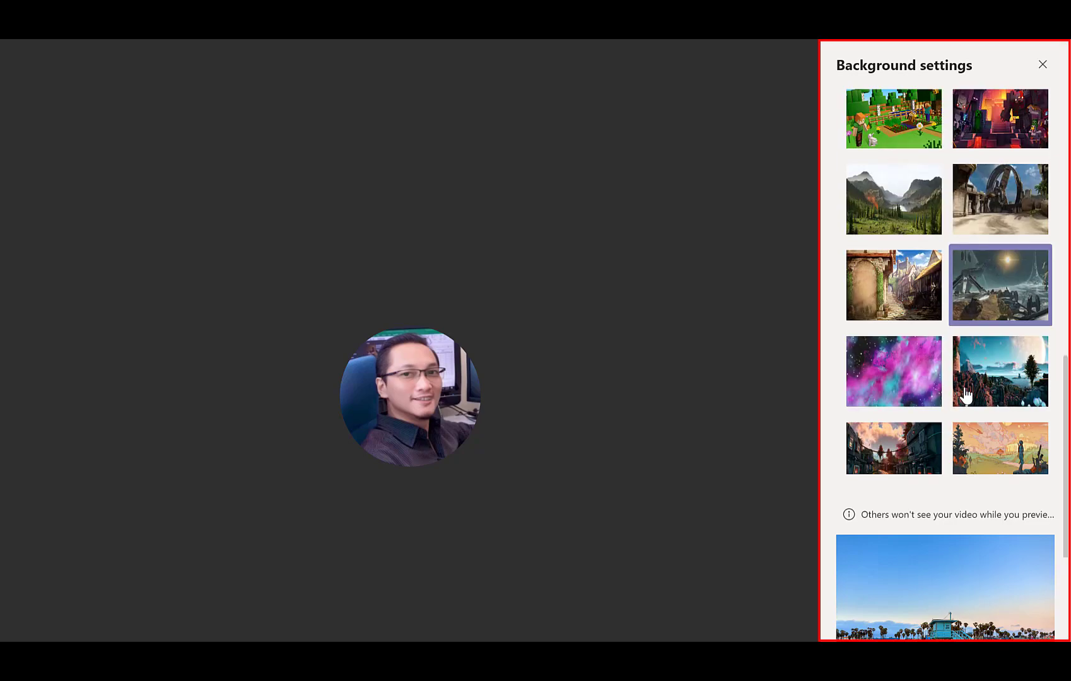
pyautogui.scroll(10, 965, 387)
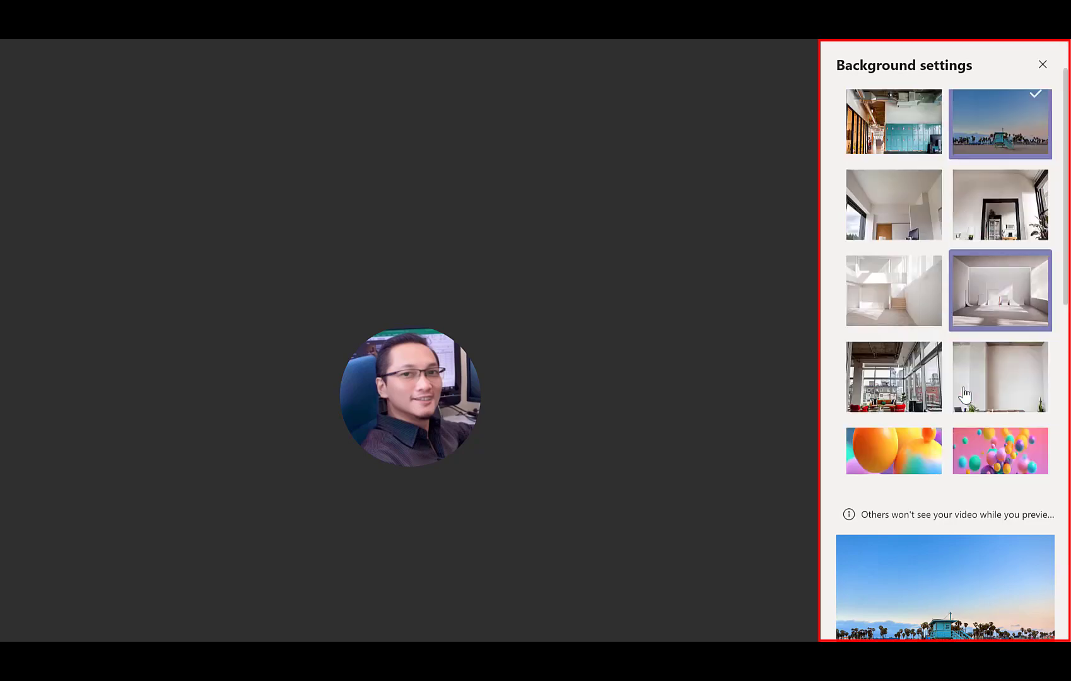
pyautogui.scroll(-10, 965, 387)
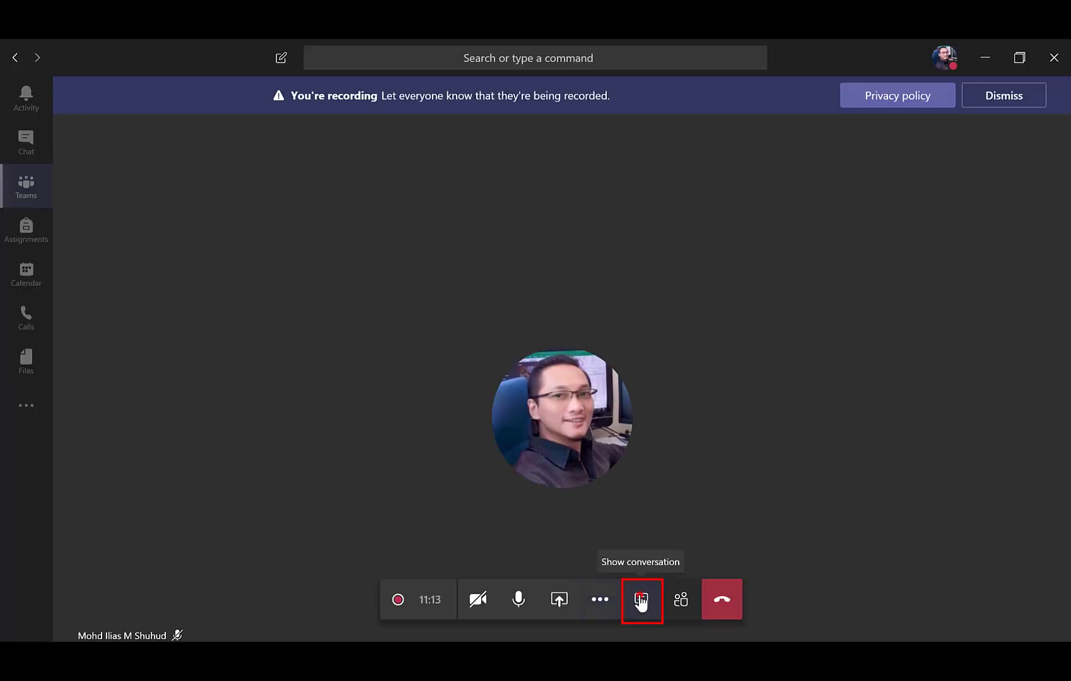
# Step: Reply "wsalam" in the meeting chat and turn the camera on
pyautogui.click(639, 603)
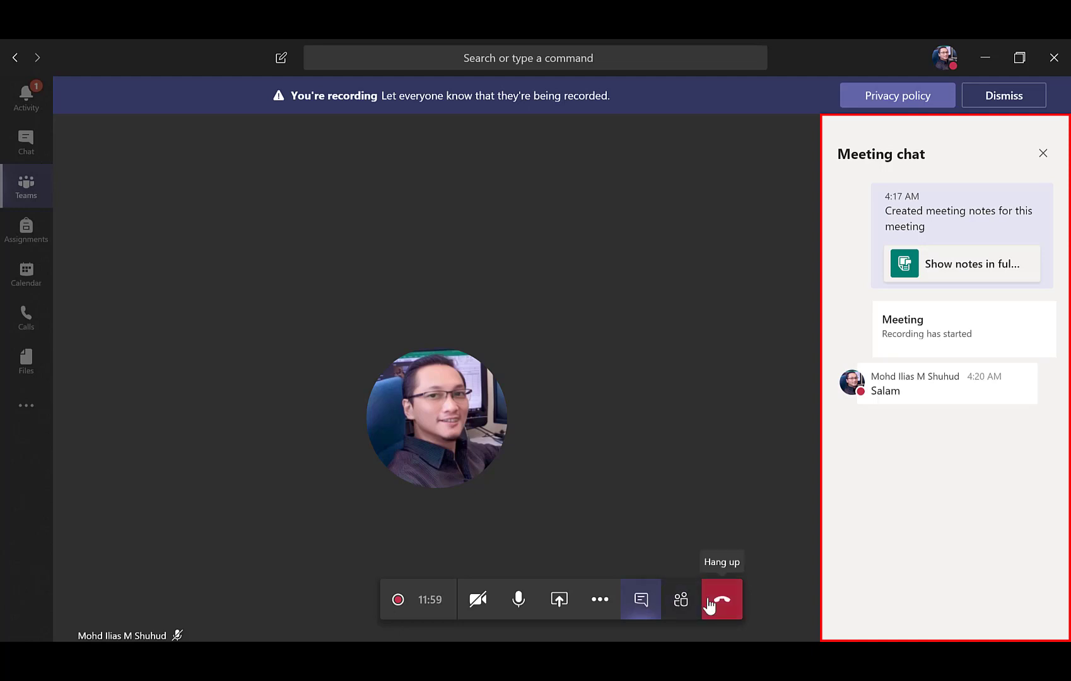
pyautogui.click(904, 617)
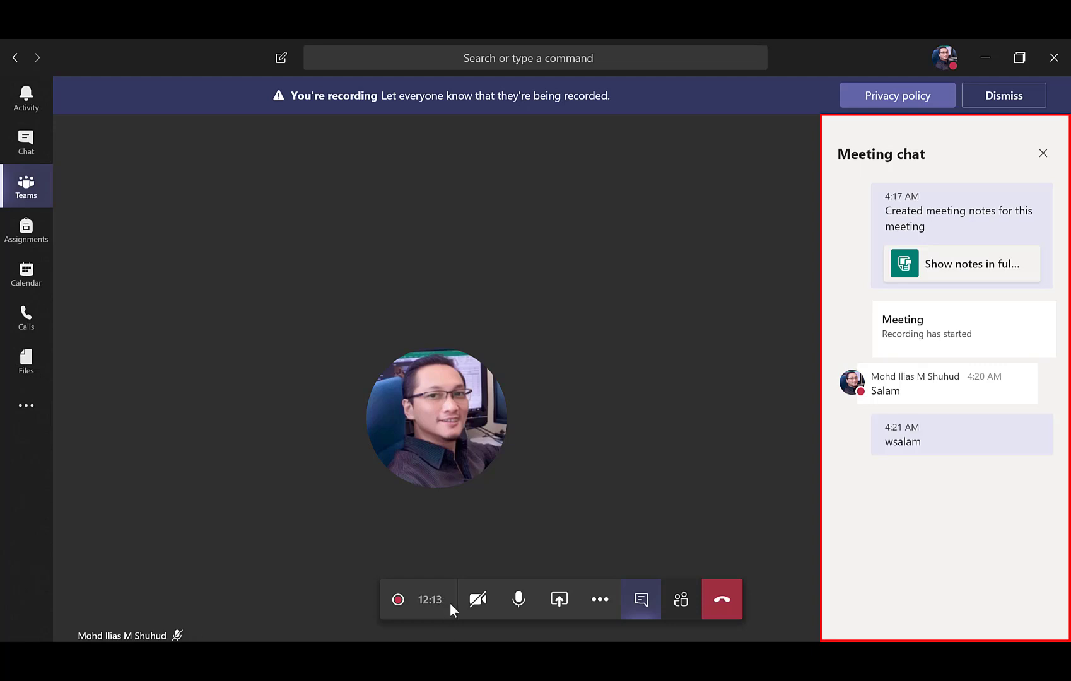
pyautogui.click(476, 601)
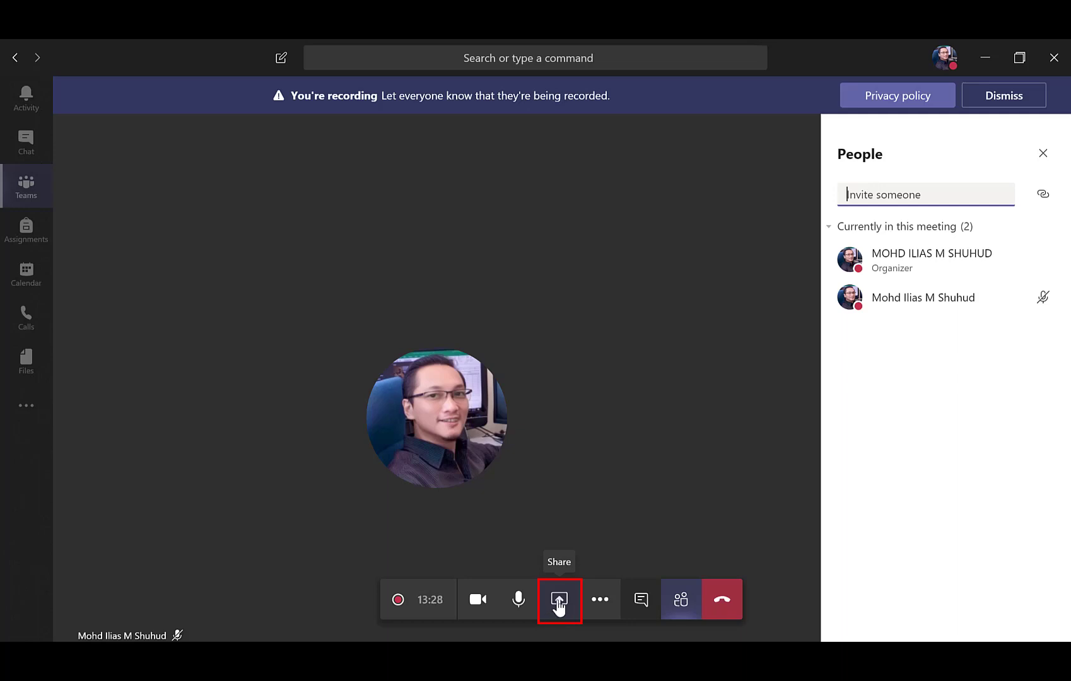
# Step: Share the desktop Screen #1 with the meeting and start the slide show of the "Microsoft Teams (Stracomm)" presentation in PowerPoint
pyautogui.click(559, 606)
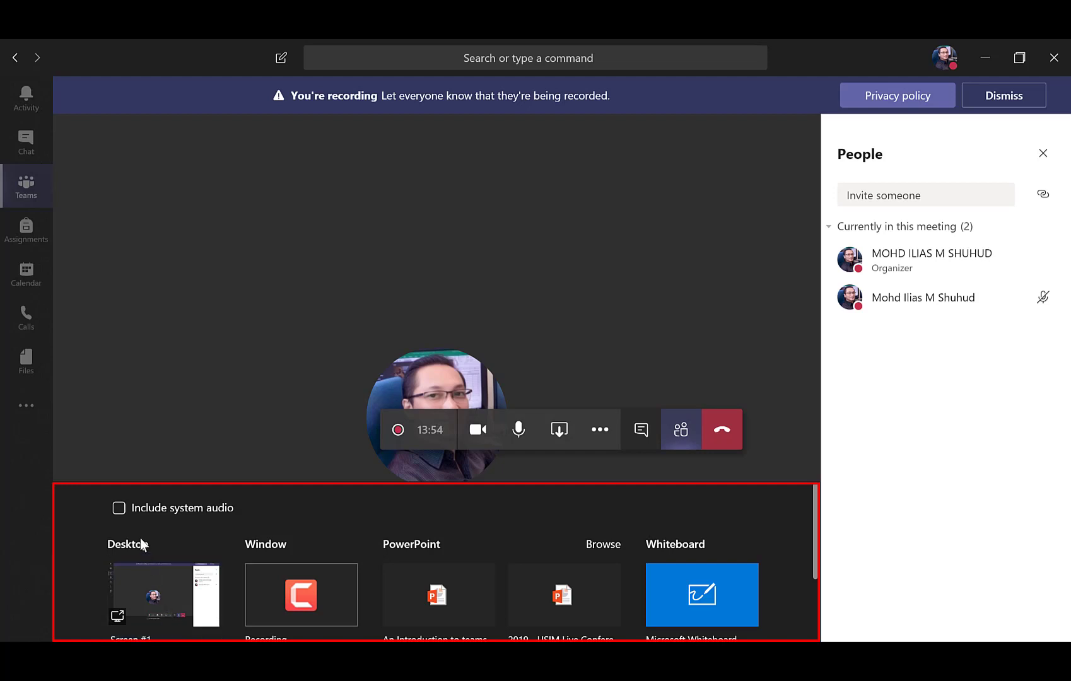
pyautogui.click(152, 611)
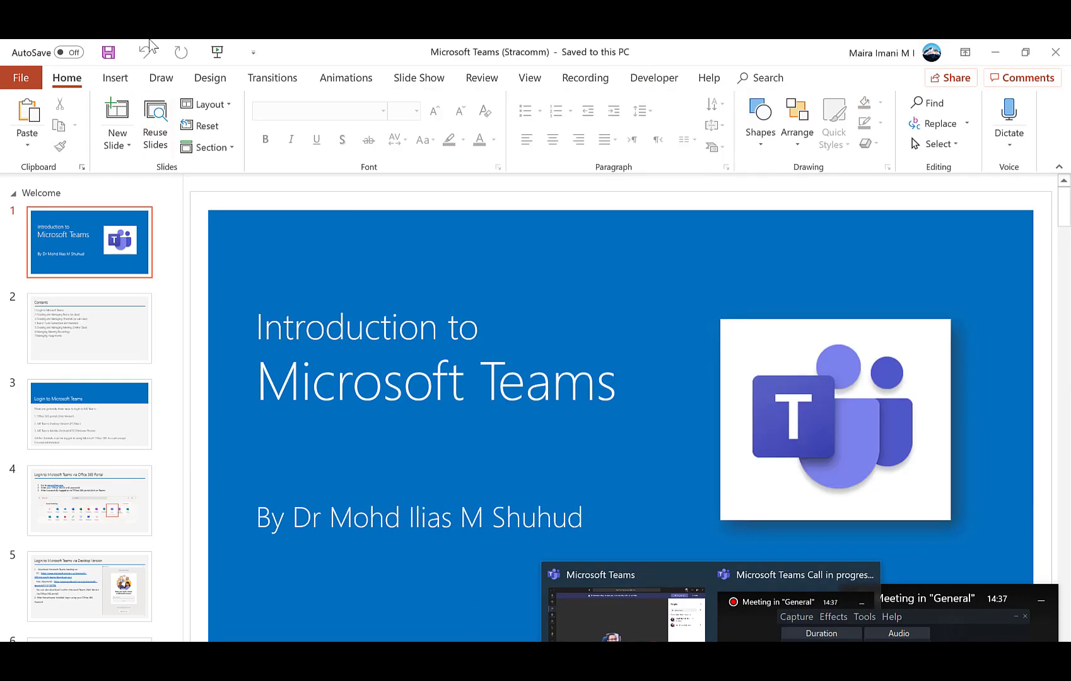
pyautogui.click(227, 50)
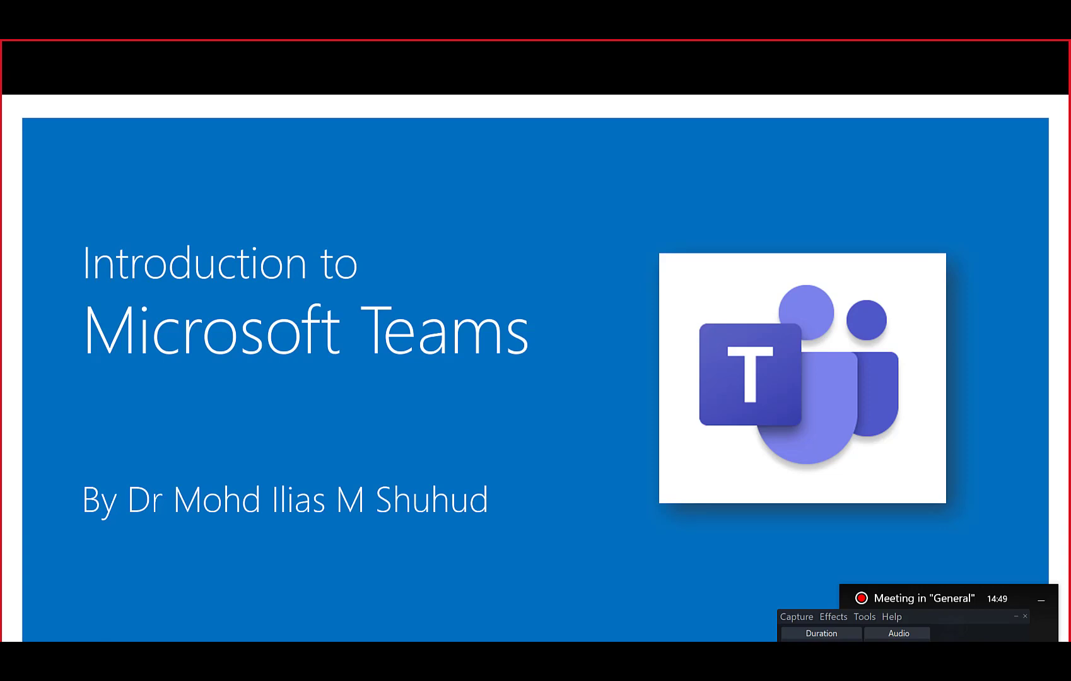
# Step: Advance the shared slide show from the title slide to "Login to Microsoft Teams via Desktop Version"
pyautogui.press('Right')
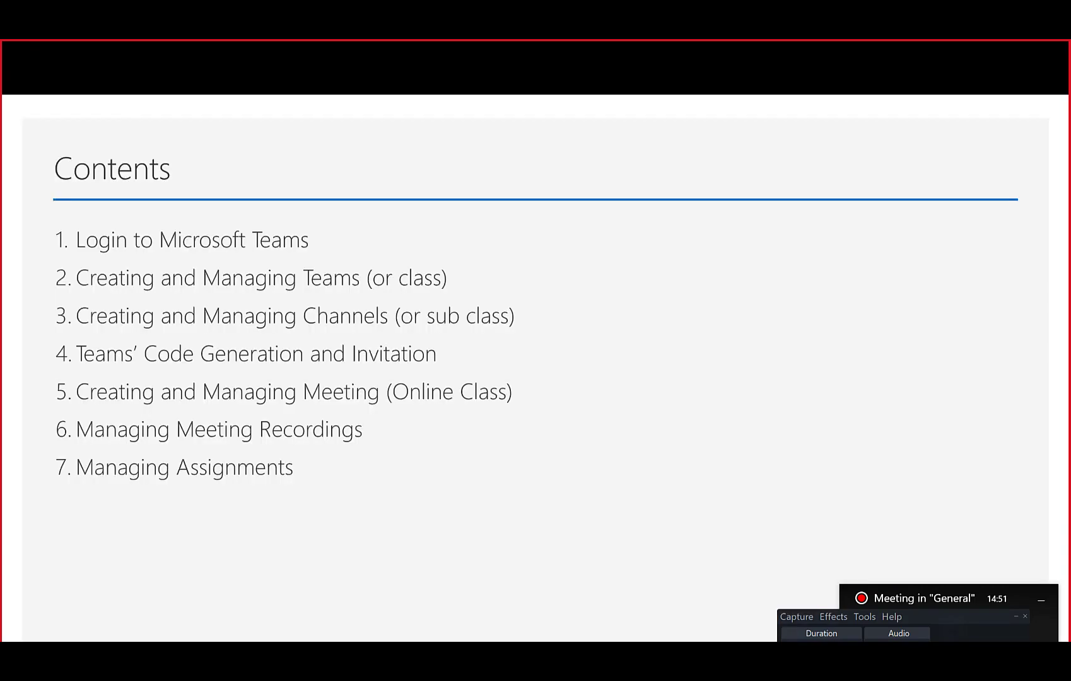
pyautogui.press('Right')
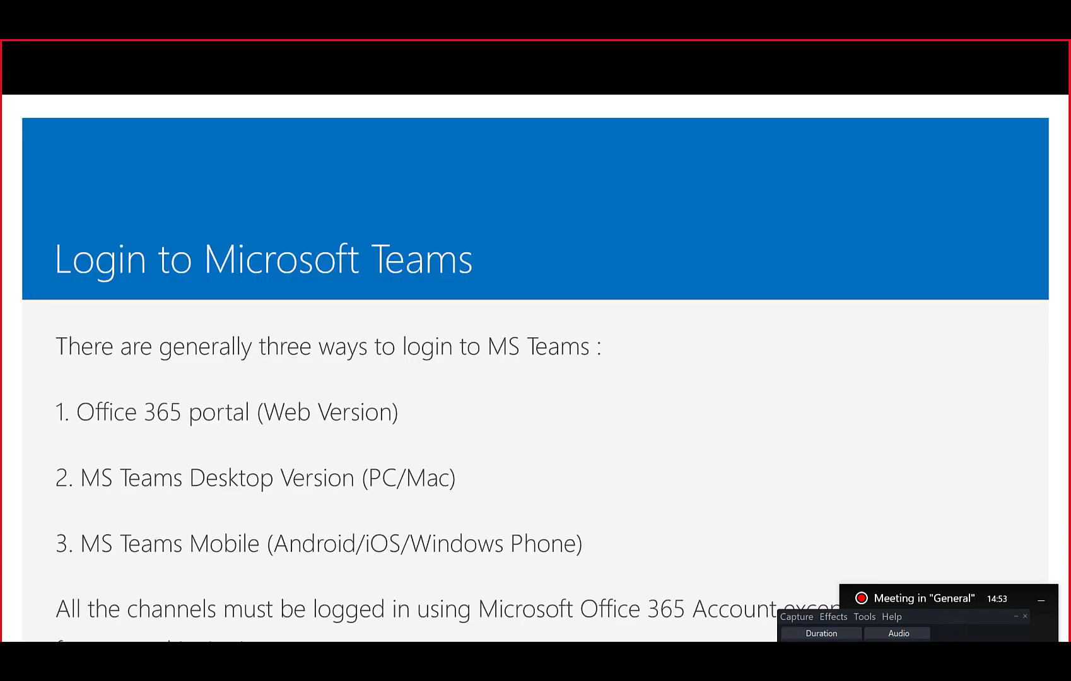
pyautogui.press('Right')
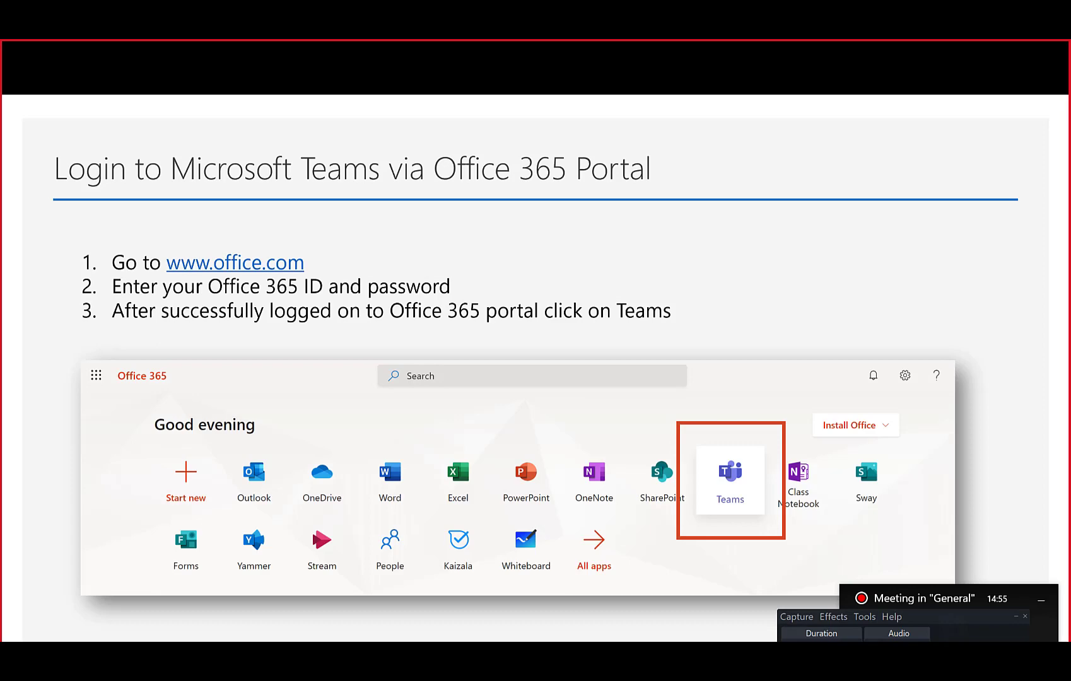
pyautogui.press('Right')
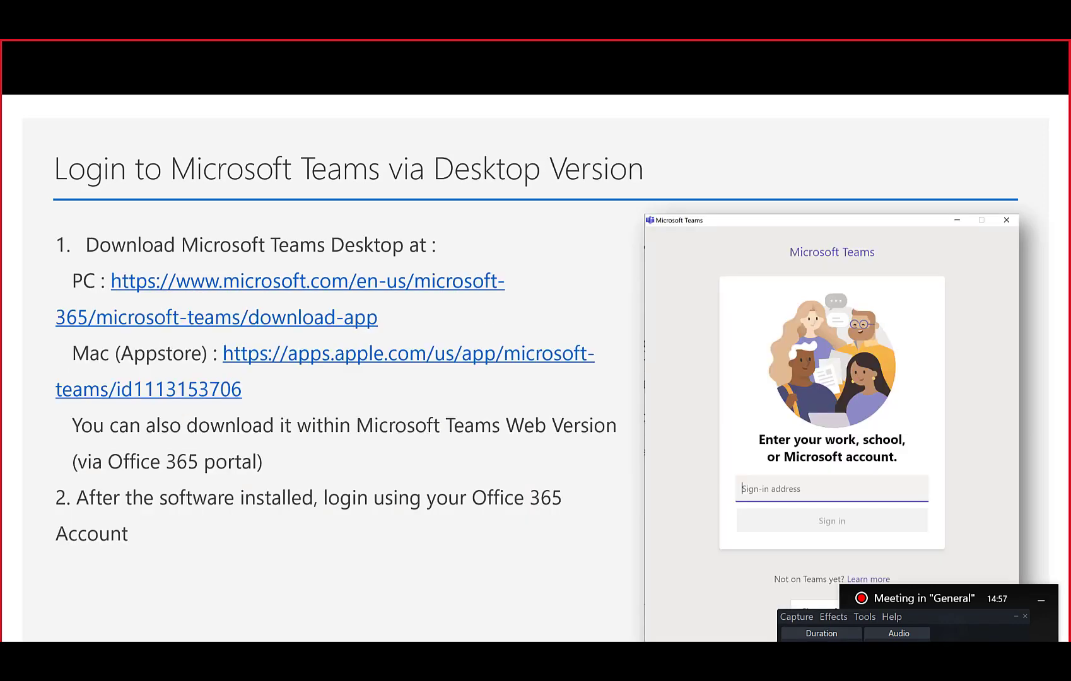
# Step: Leave the slide show and look through the desktop, window, PowerPoint and whiteboard sources available for sharing in the meeting
pyautogui.press('Escape')
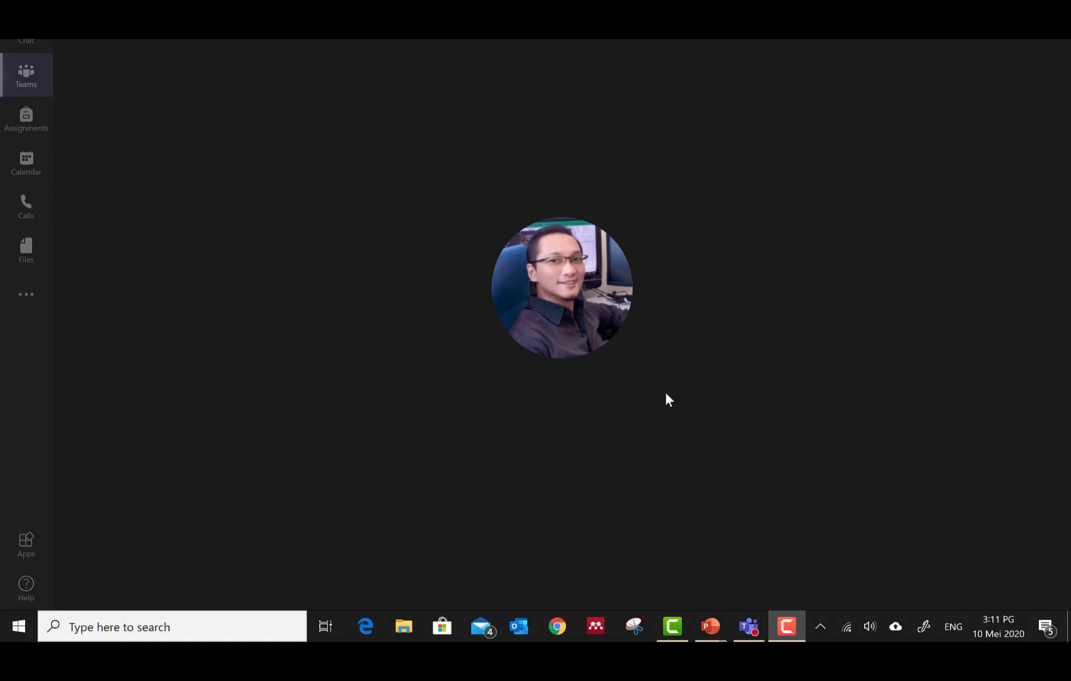
pyautogui.moveTo(640, 326)
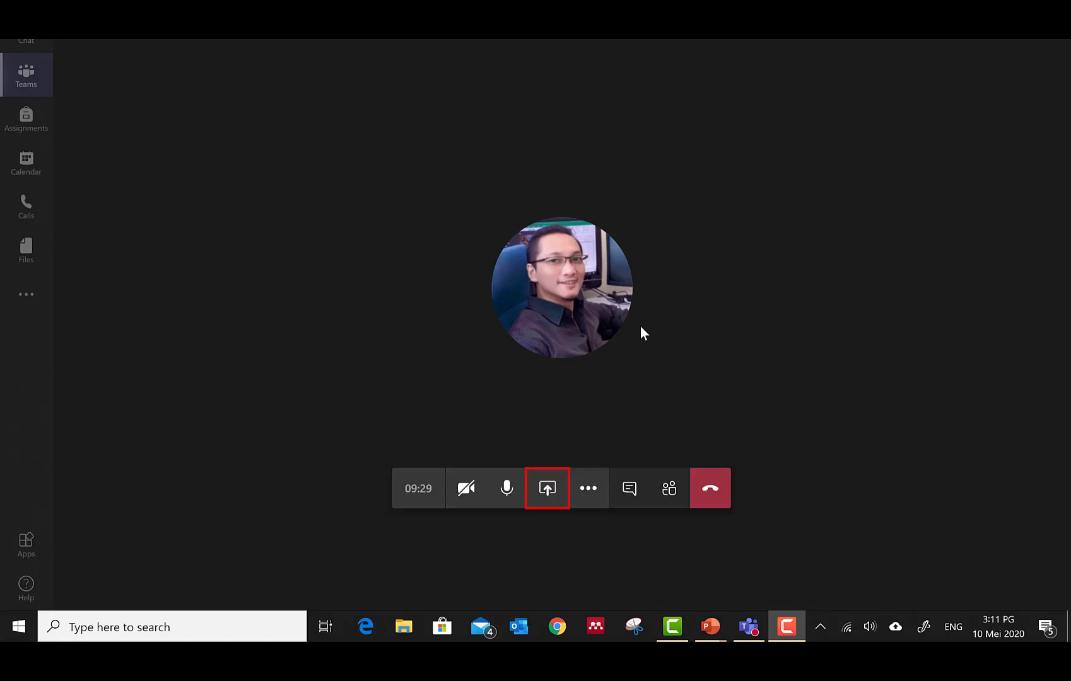
pyautogui.click(547, 498)
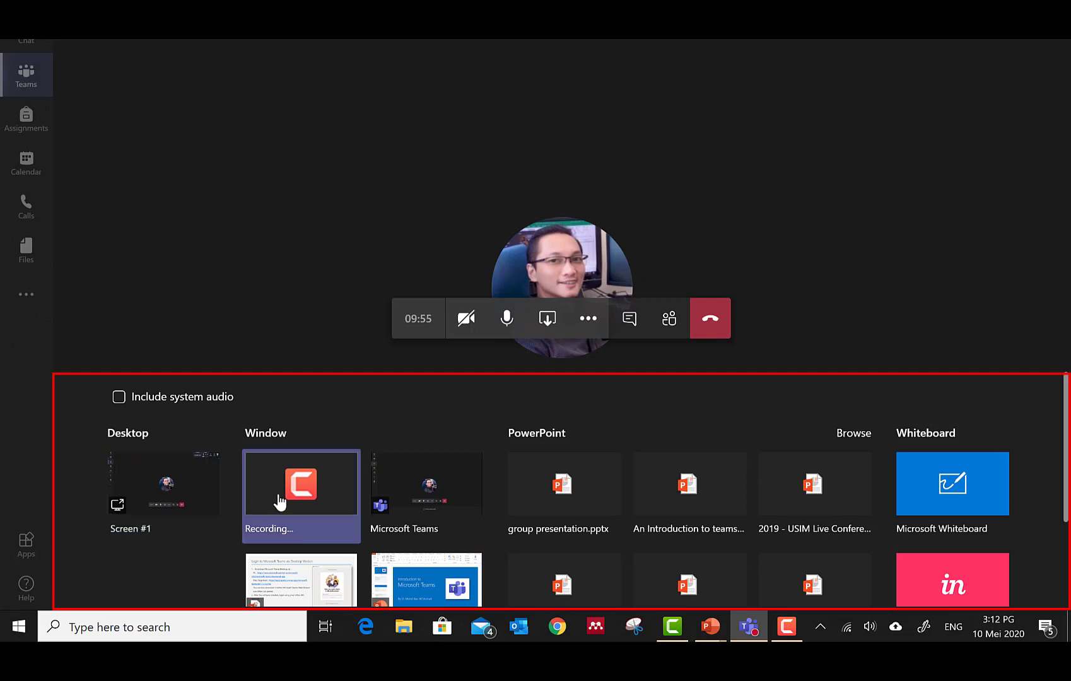
pyautogui.scroll(-3, 280, 498)
pyautogui.scroll(3, 291, 465)
pyautogui.scroll(-3, 291, 465)
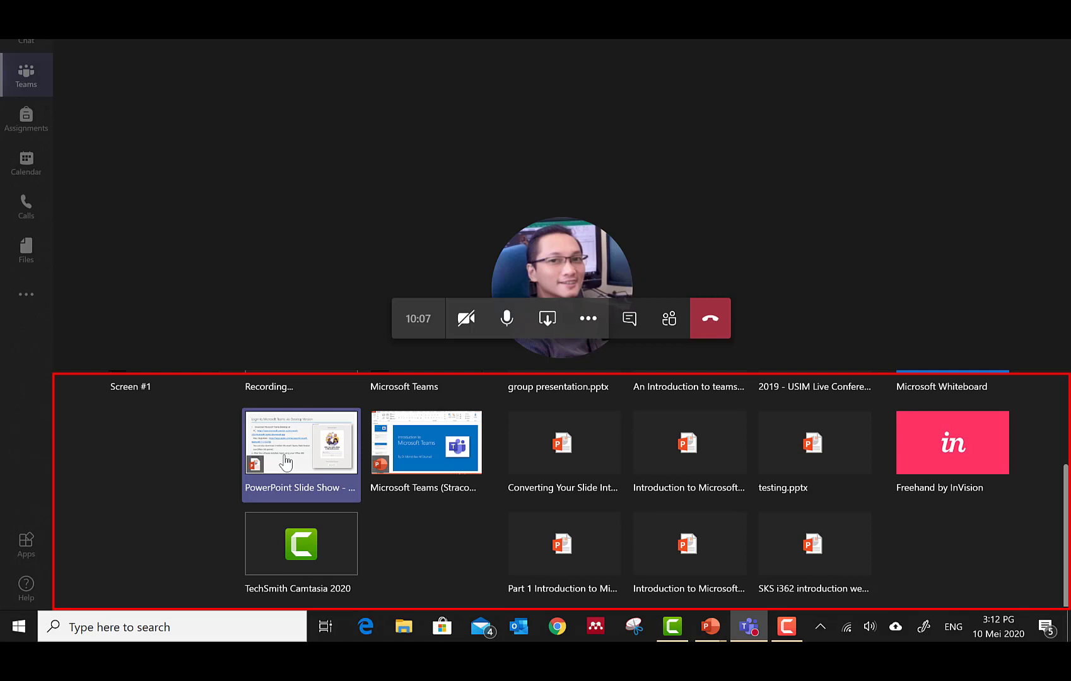
pyautogui.scroll(1, 291, 485)
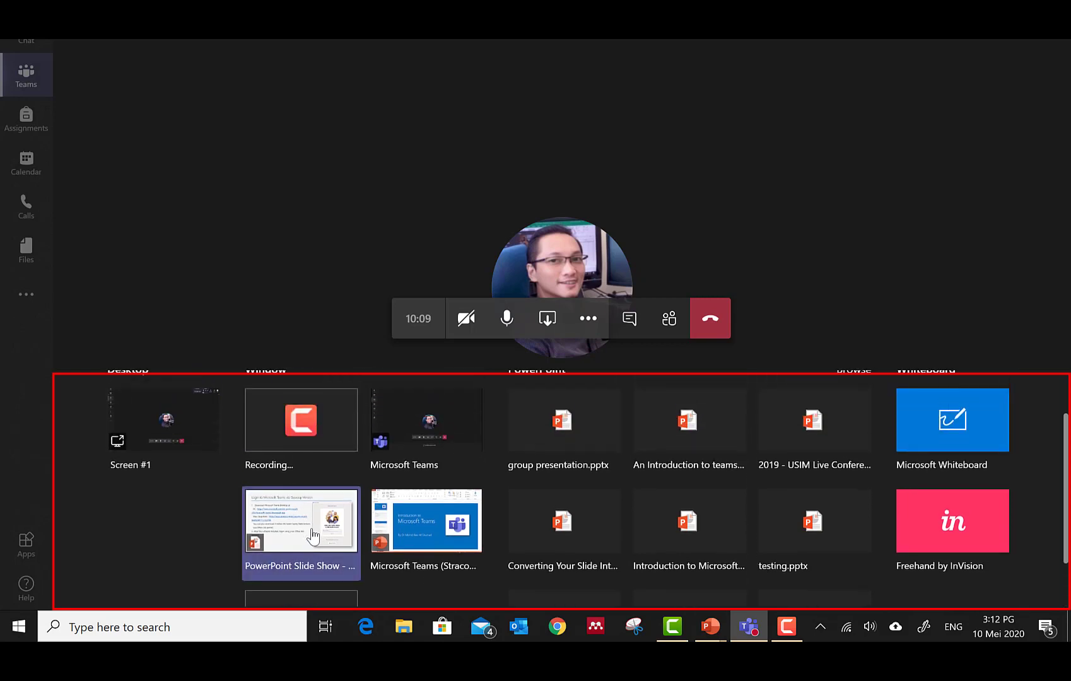
pyautogui.scroll(1, 312, 536)
pyautogui.scroll(-2, 290, 507)
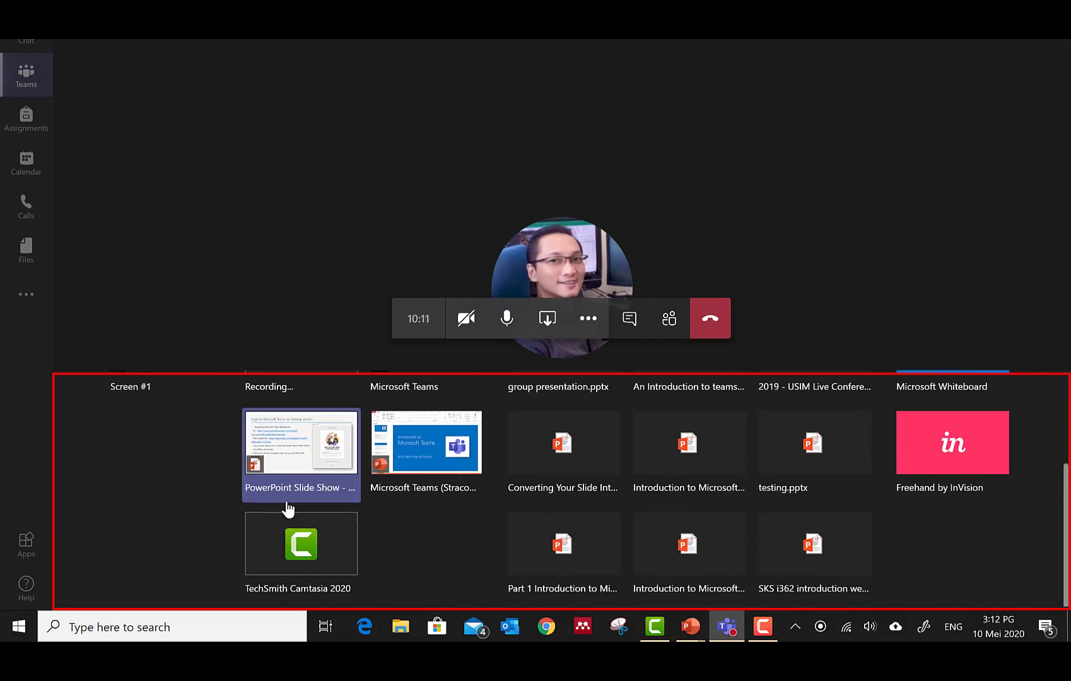
pyautogui.scroll(2, 287, 509)
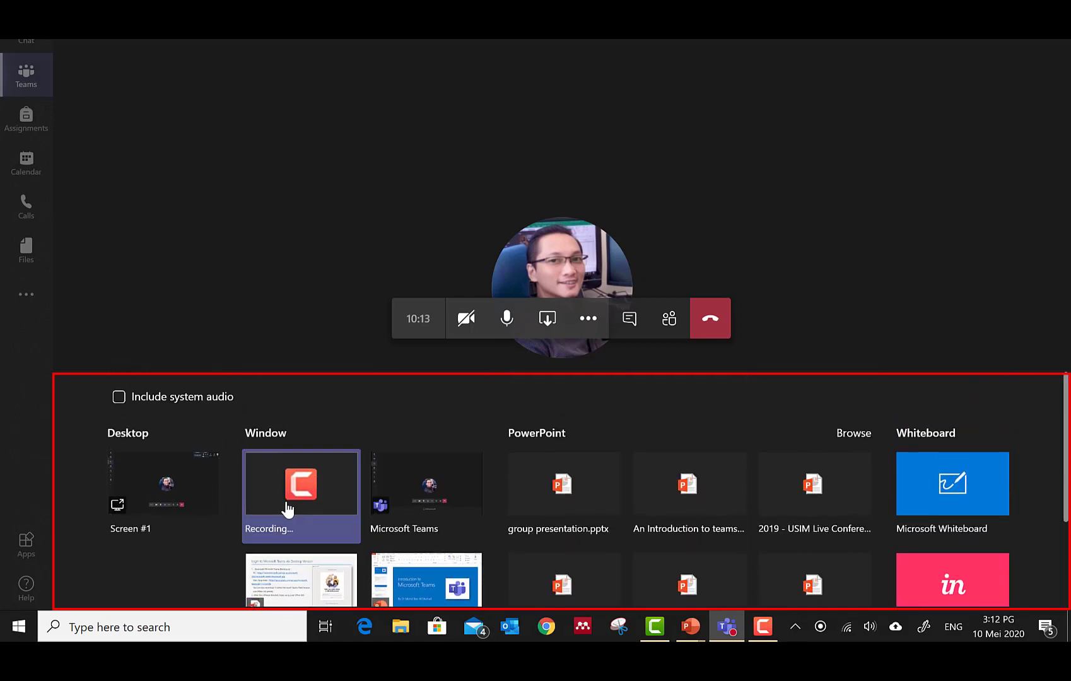
pyautogui.scroll(-2, 282, 505)
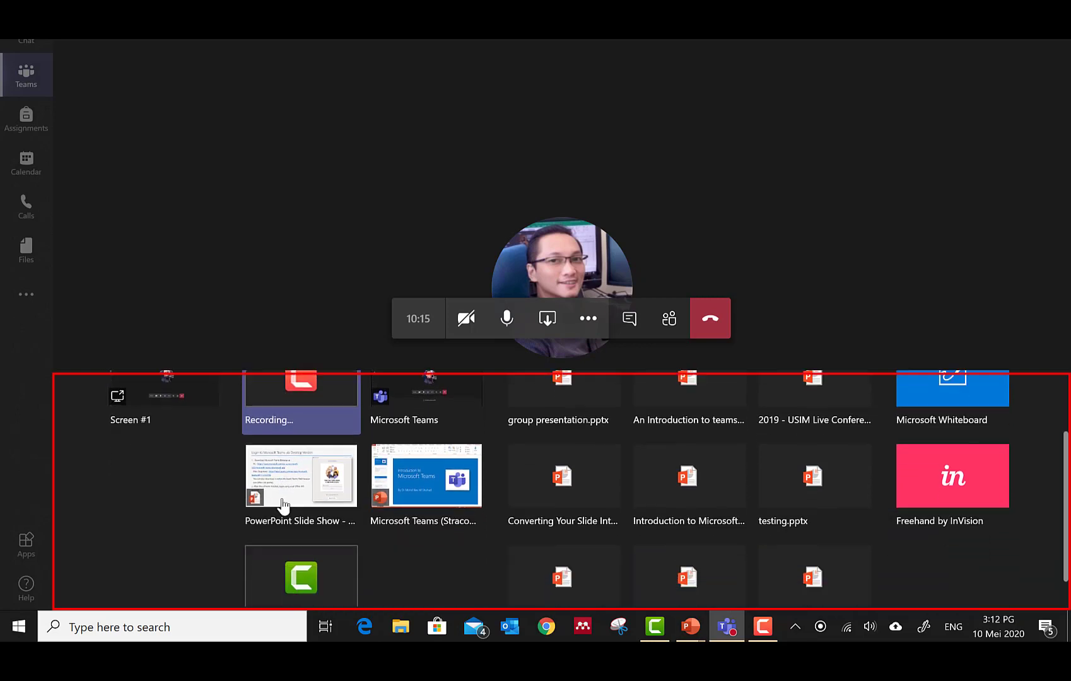
pyautogui.scroll(3, 277, 457)
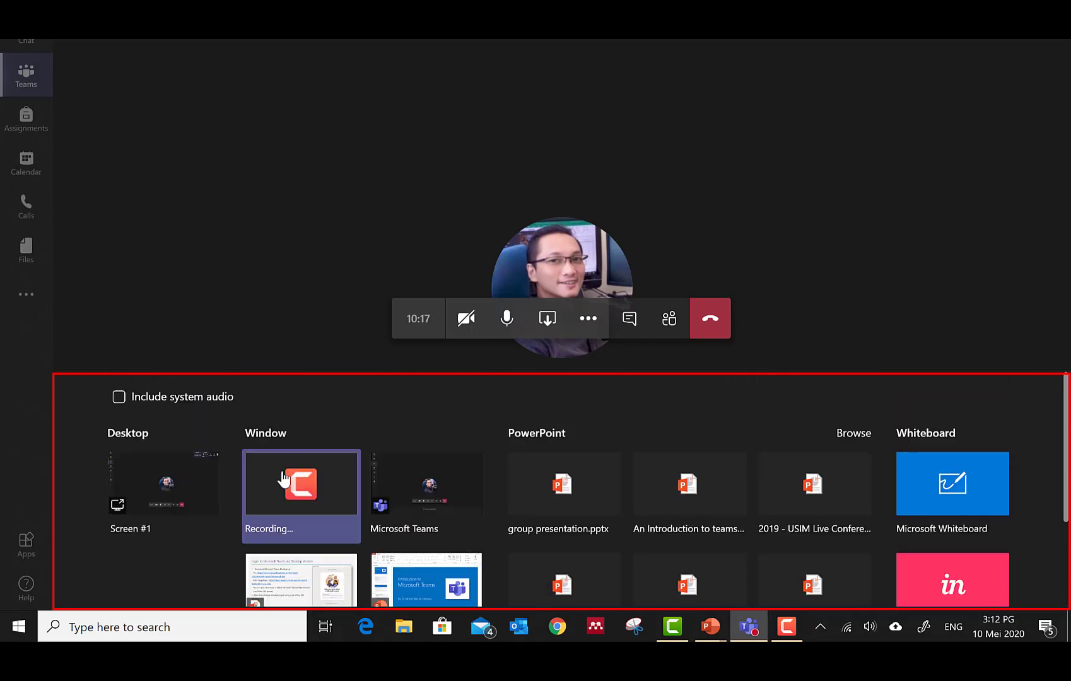
pyautogui.scroll(-2, 282, 478)
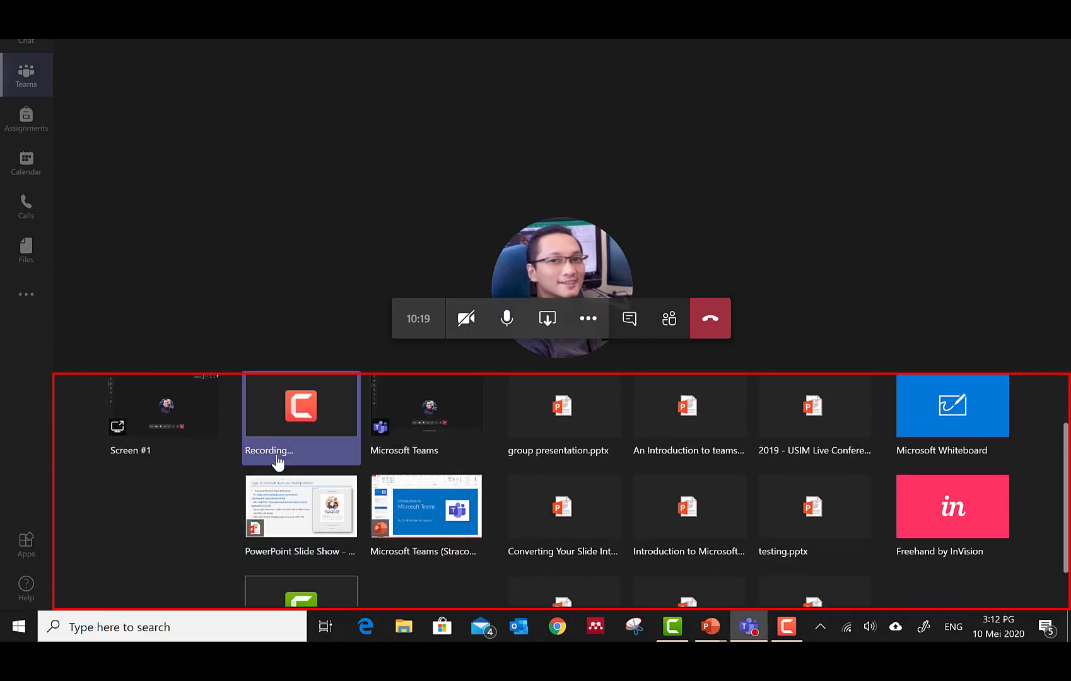
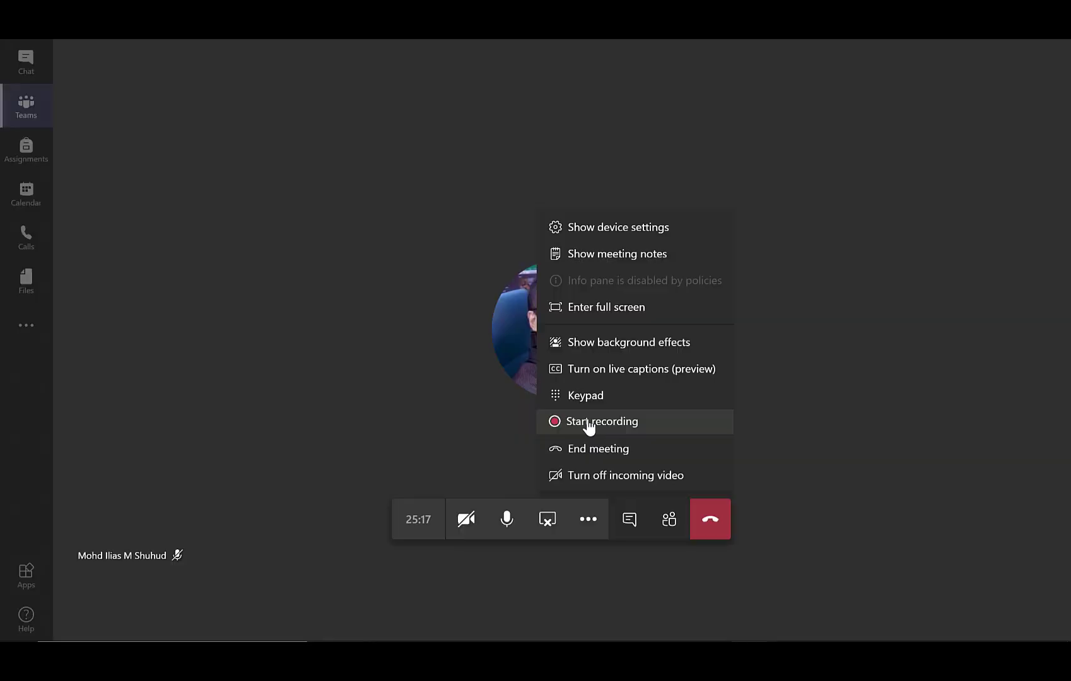
# Step: Start recording the meeting, dismiss the recording notice and view the ongoing meeting's post in the General channel
pyautogui.click(527, 458)
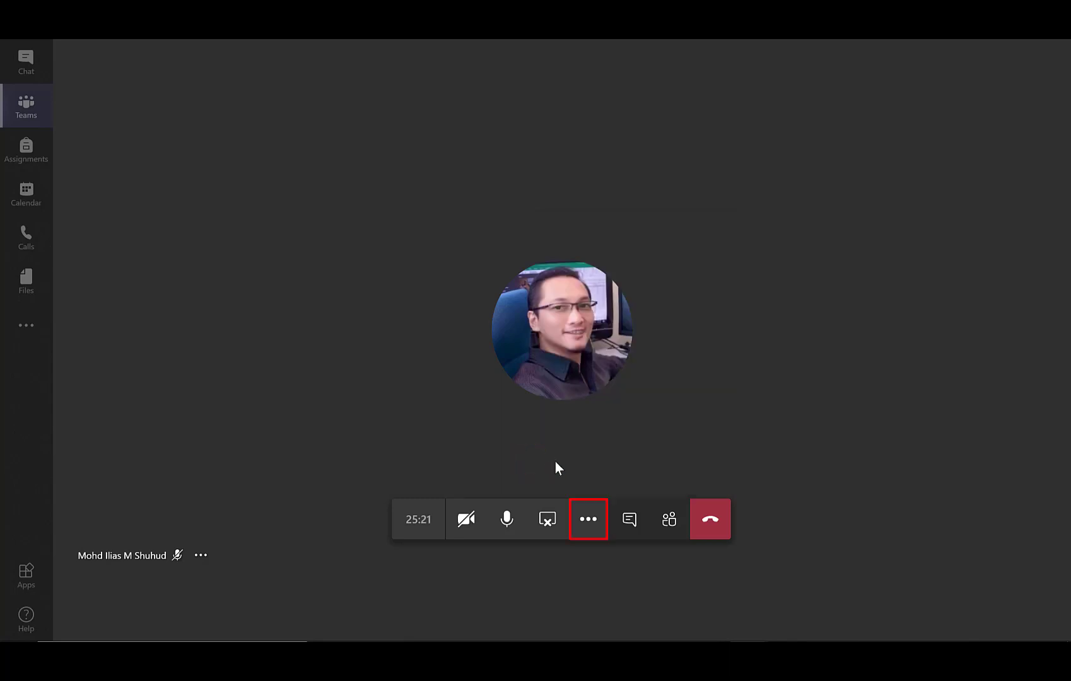
pyautogui.click(588, 519)
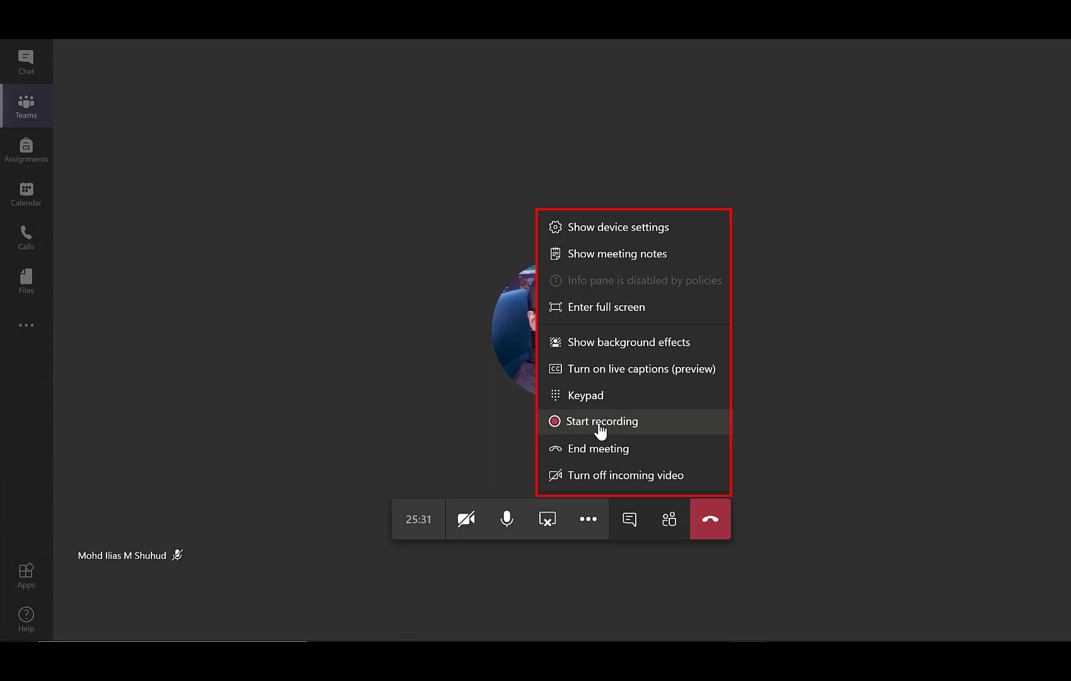
pyautogui.click(487, 446)
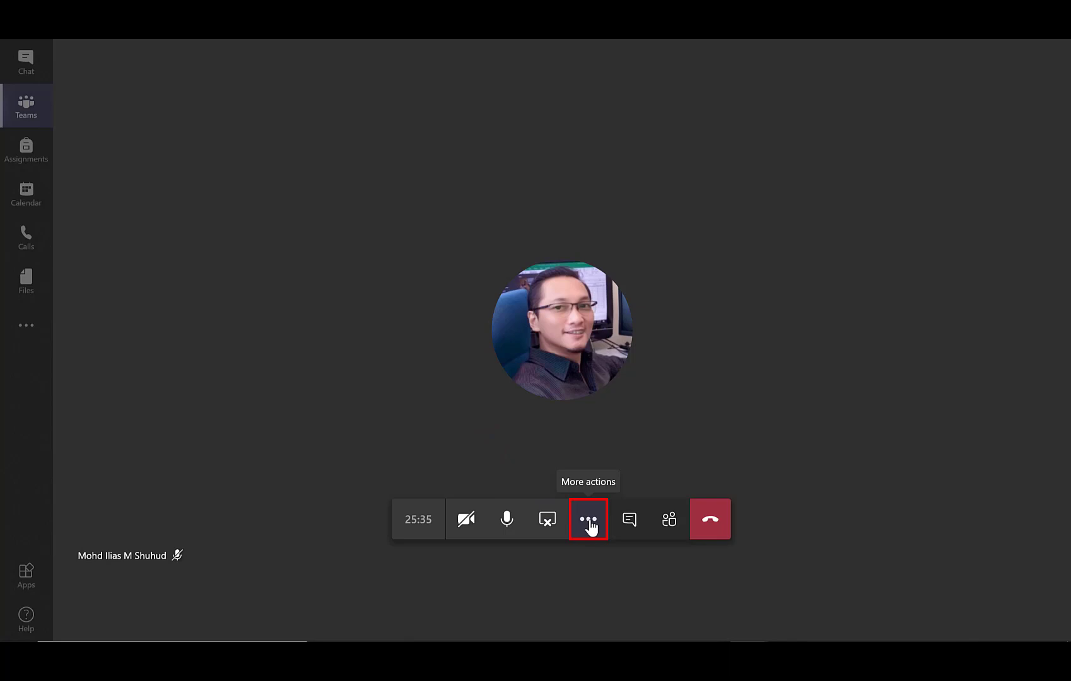
pyautogui.click(590, 522)
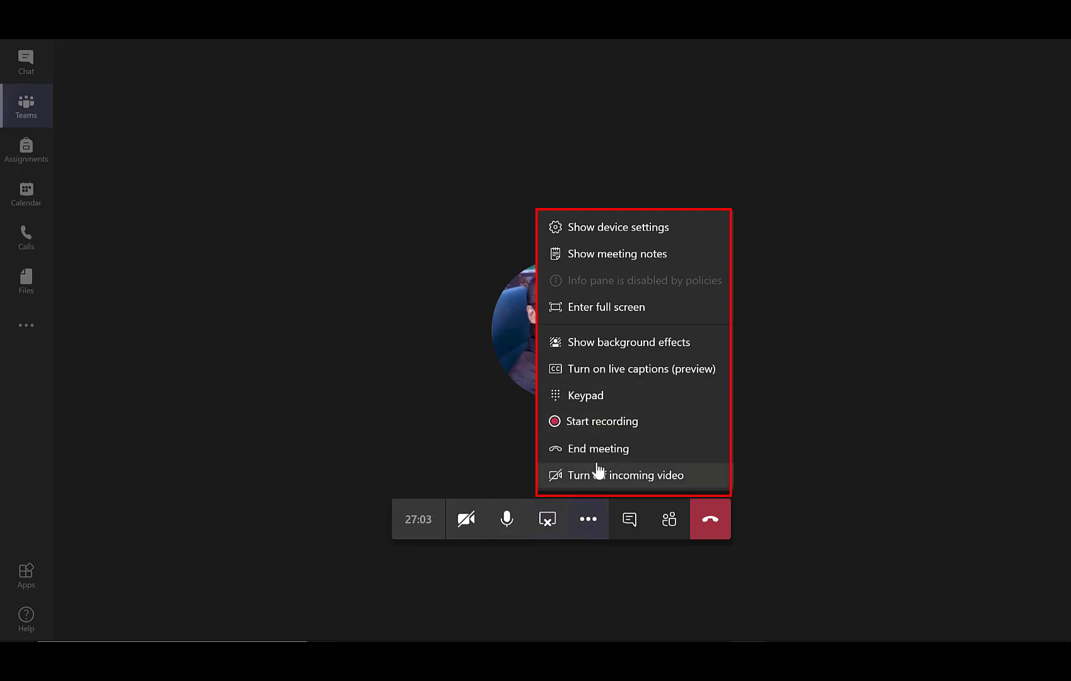
pyautogui.click(593, 428)
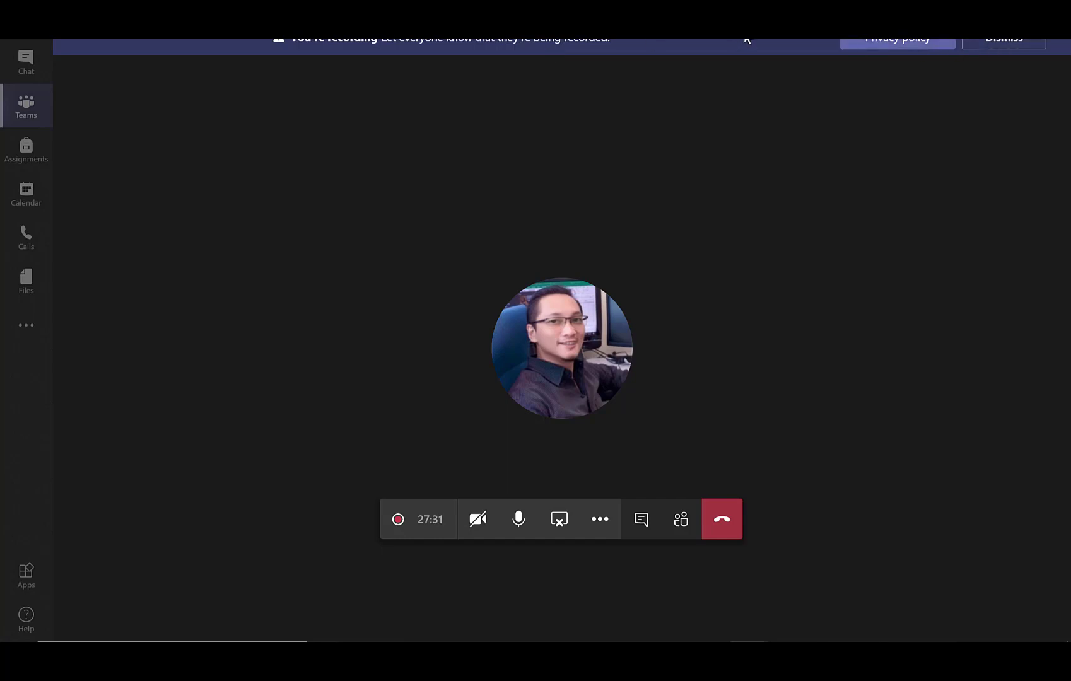
pyautogui.click(1004, 44)
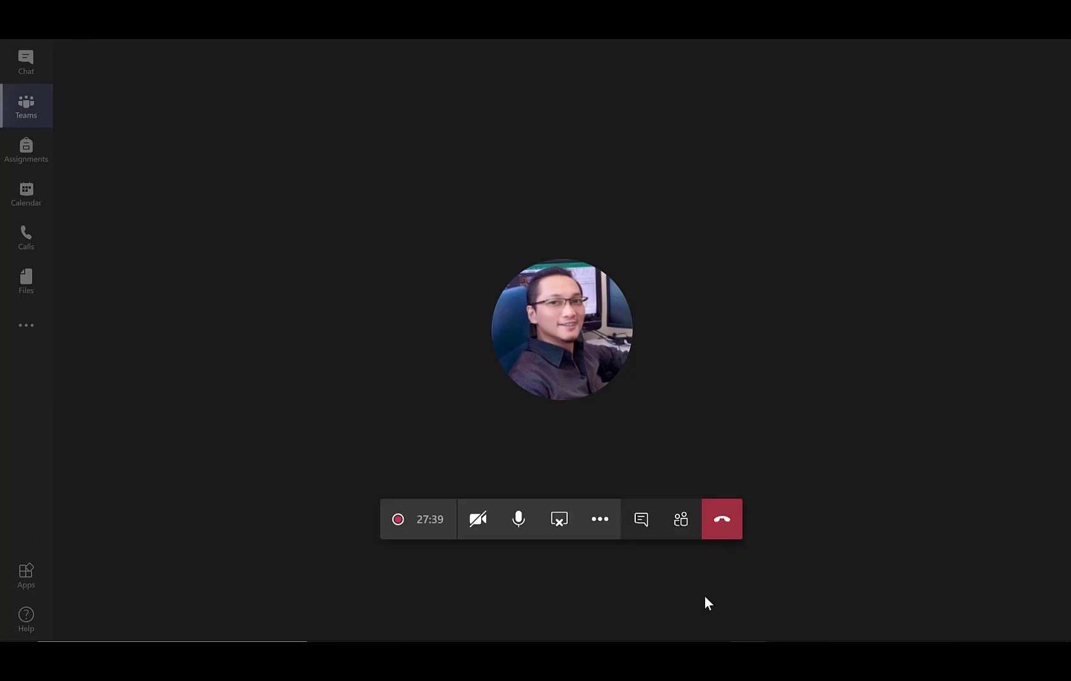
pyautogui.click(31, 112)
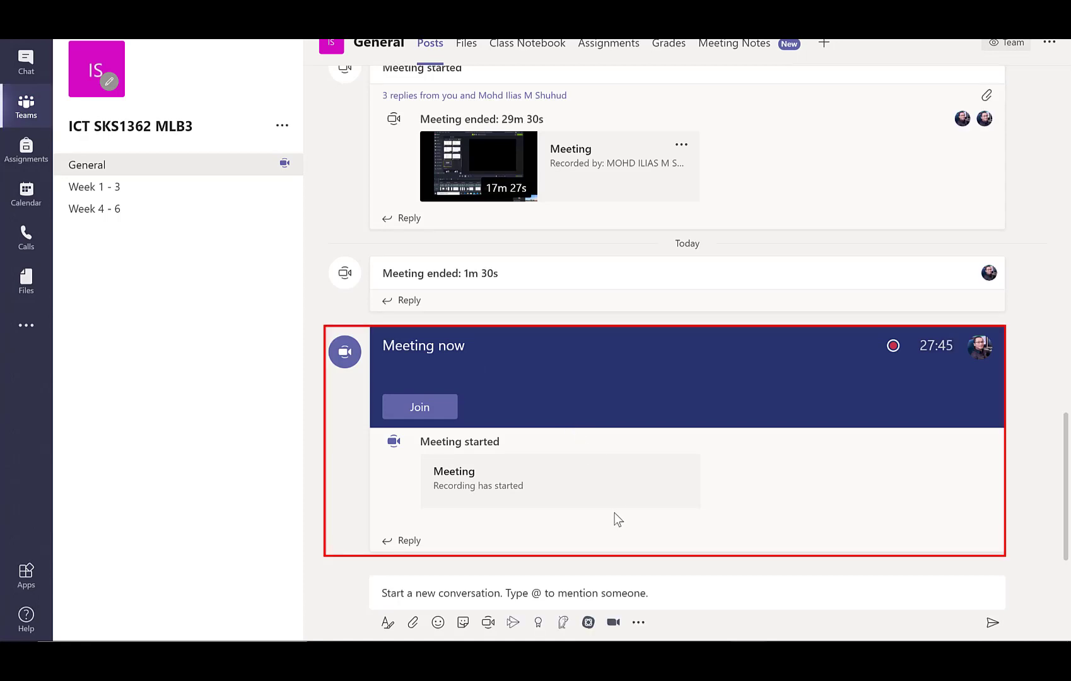
pyautogui.moveTo(890, 348)
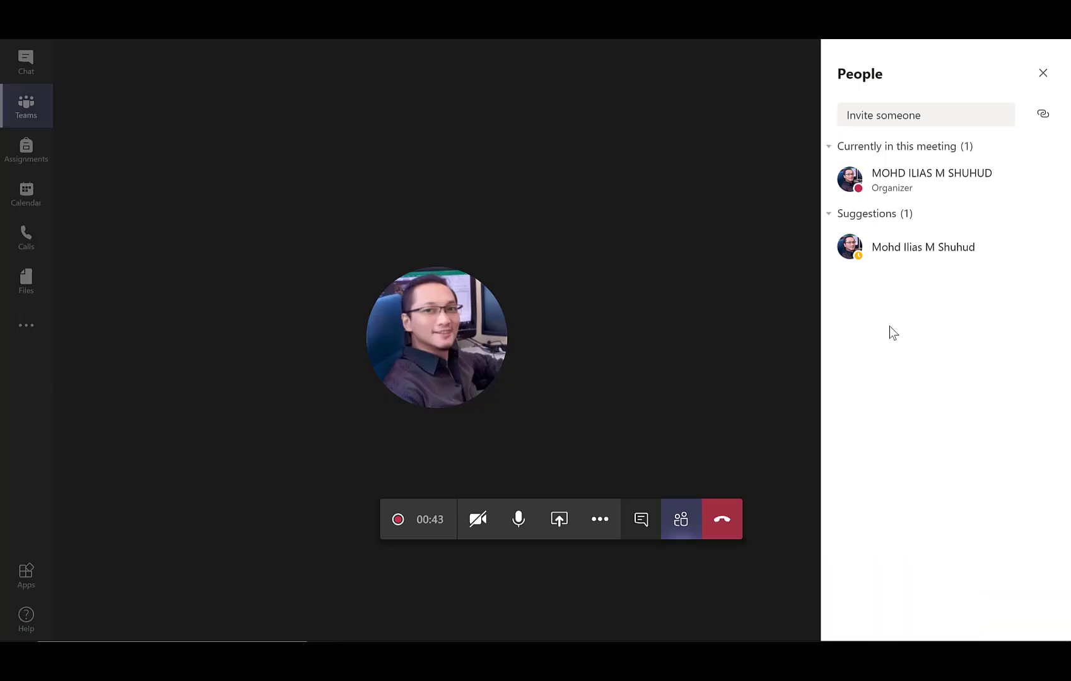
# Step: Stop the meeting recording and confirm the stop
pyautogui.click(600, 521)
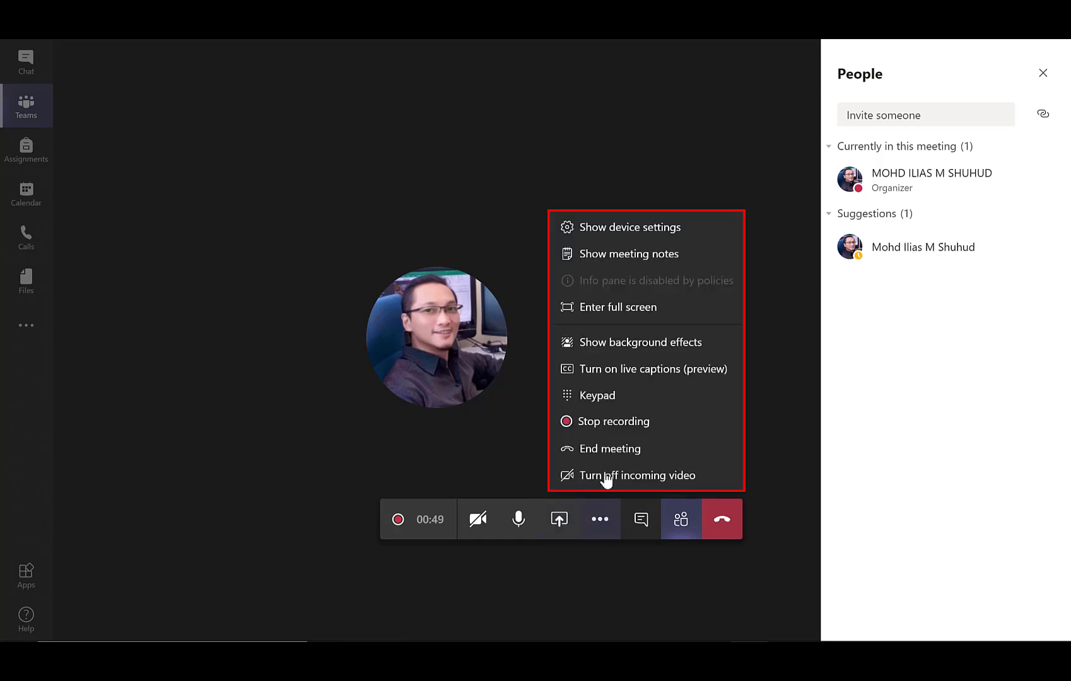
pyautogui.click(605, 423)
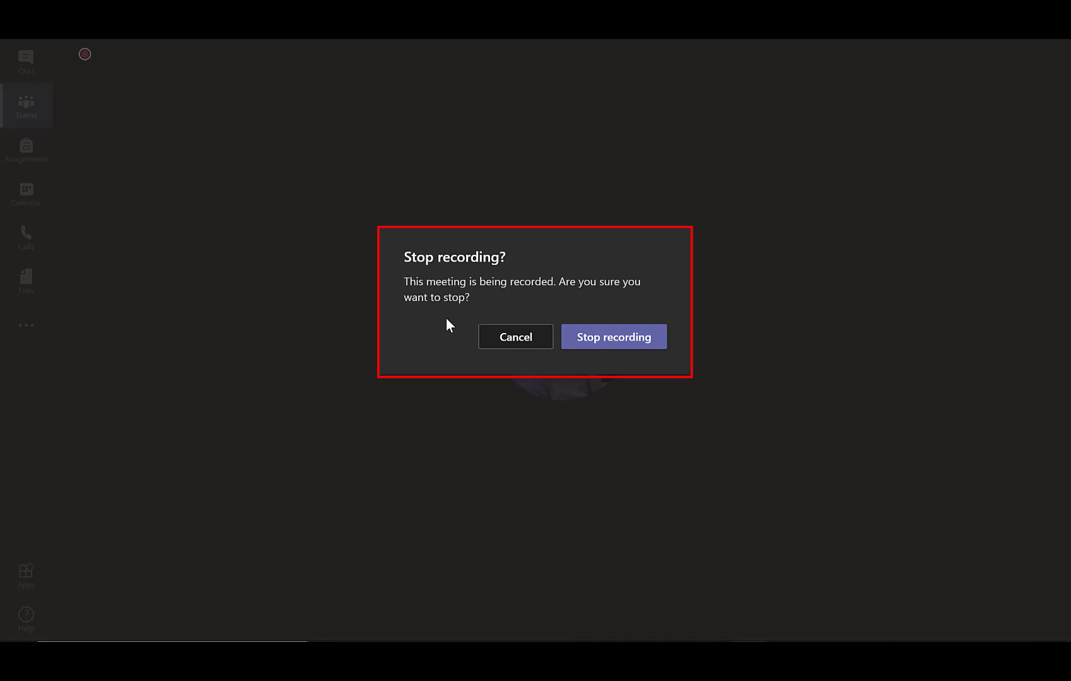
pyautogui.click(622, 343)
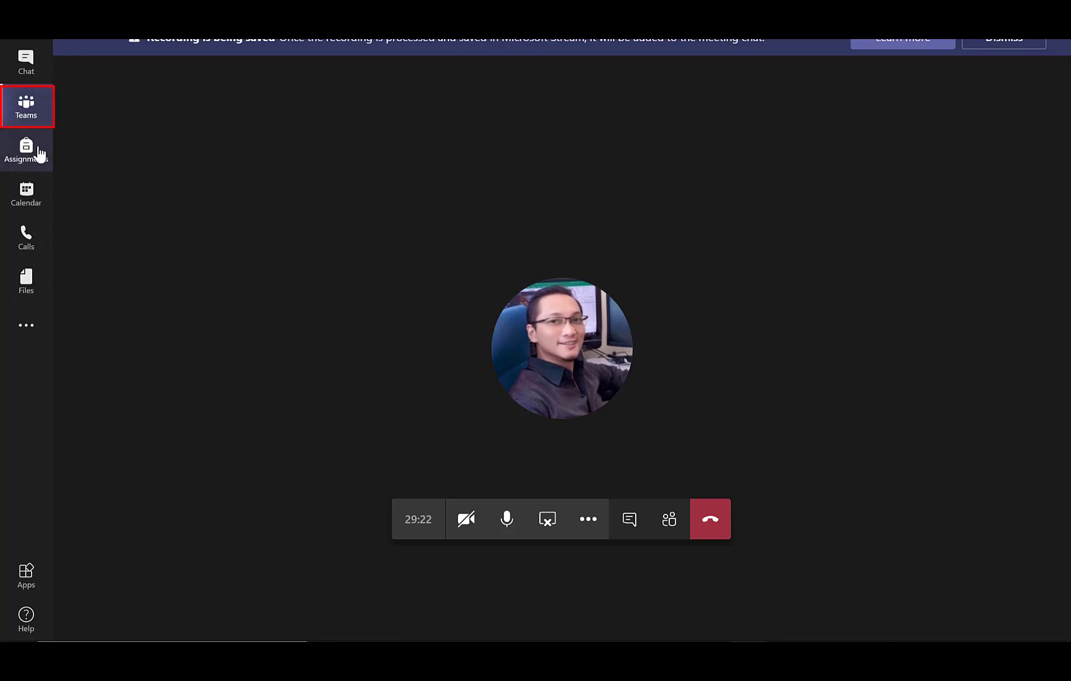
# Step: Play the new meeting recording from the General channel post, then pause, resume and pause the playback
pyautogui.click(32, 113)
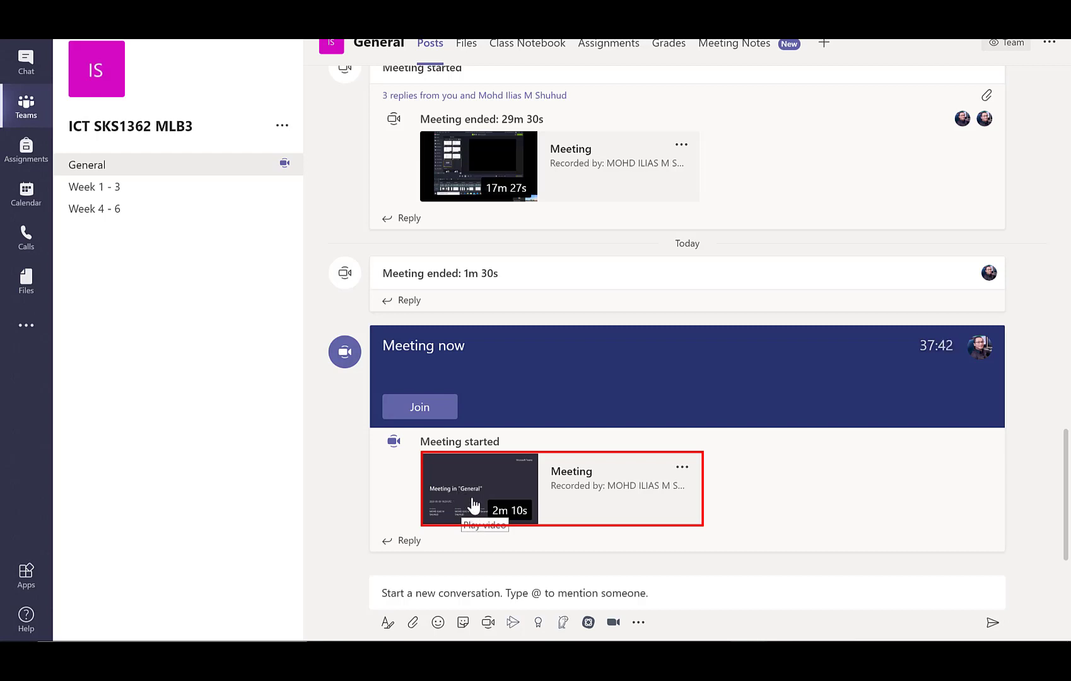
pyautogui.click(474, 504)
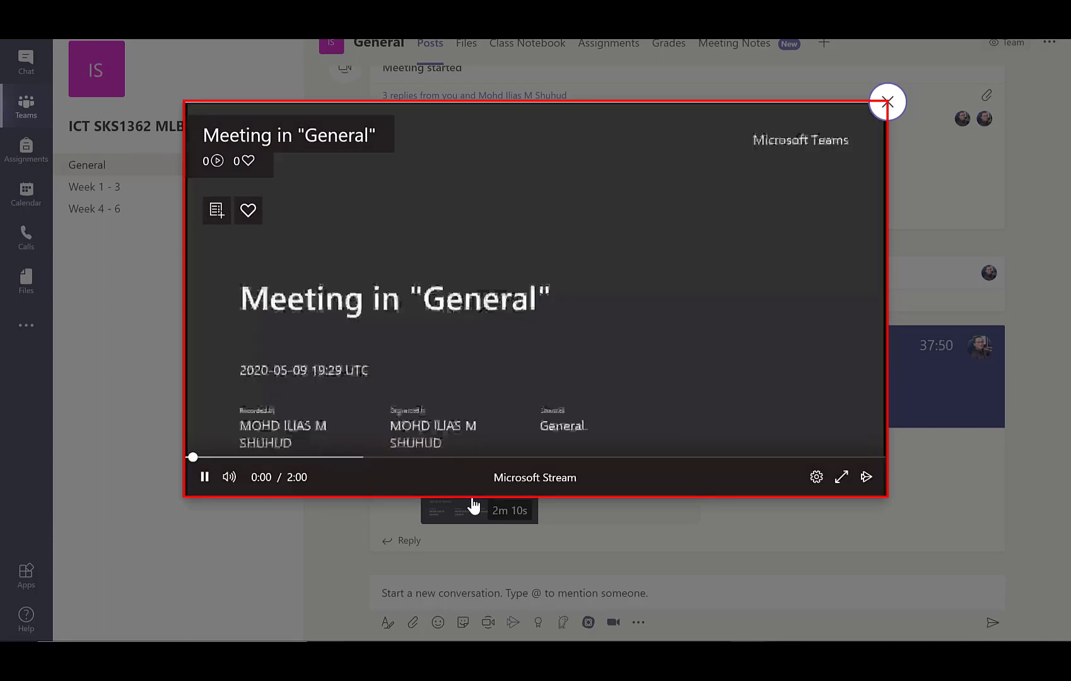
pyautogui.moveTo(253, 411)
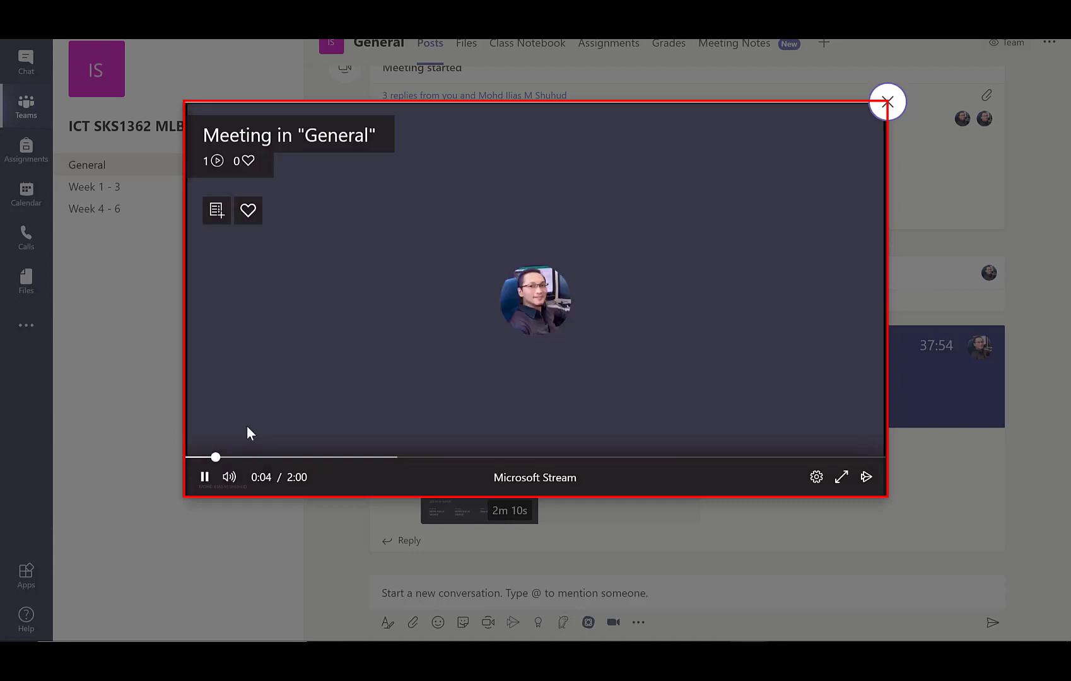
pyautogui.click(207, 478)
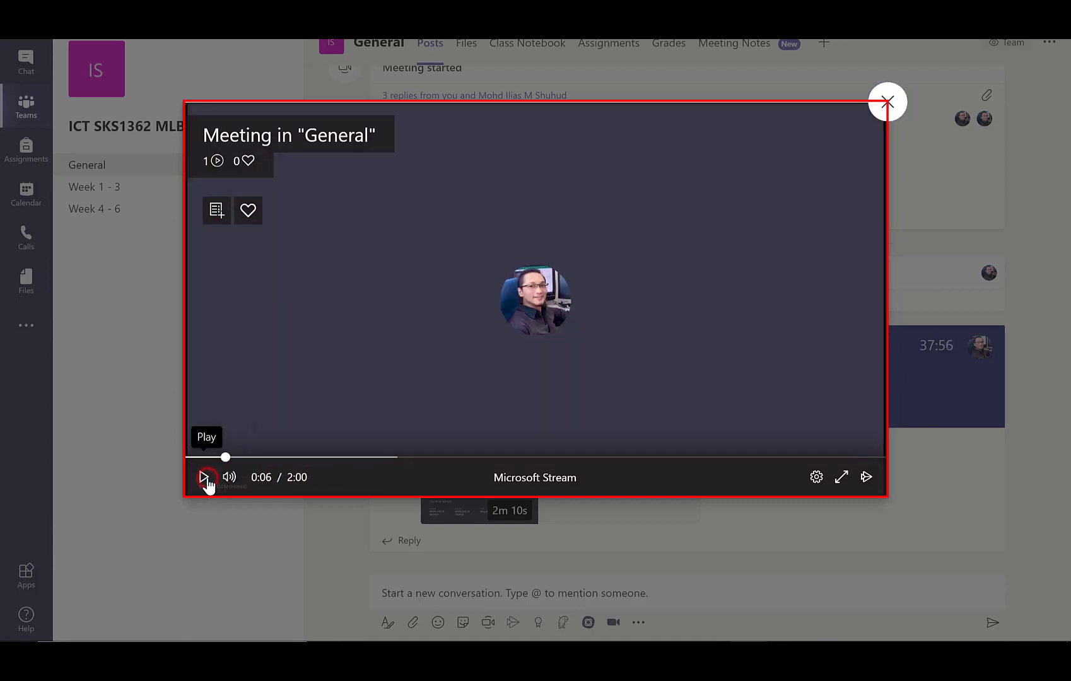
pyautogui.click(207, 478)
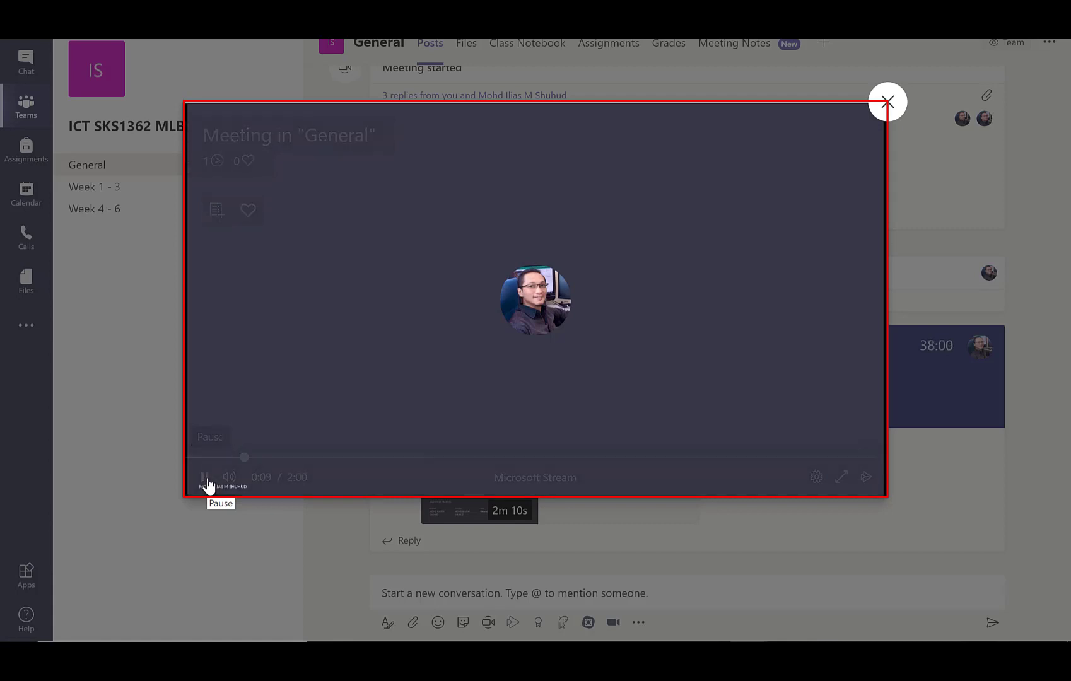
pyautogui.click(205, 478)
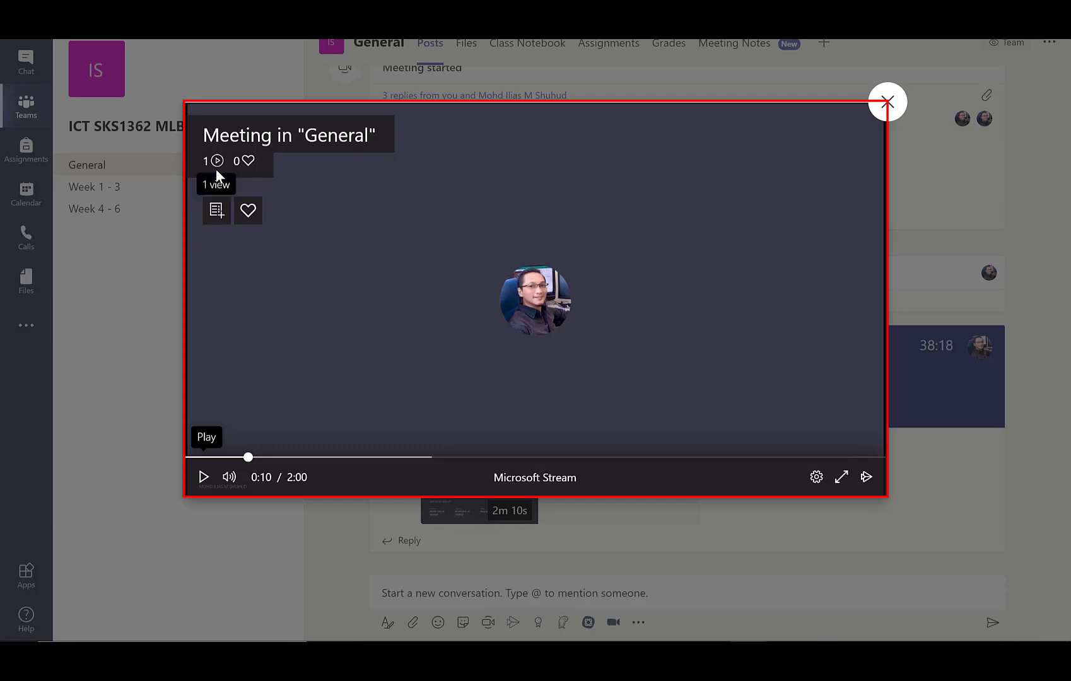
# Step: Like the recording of the General meeting and close the video player
pyautogui.click(251, 166)
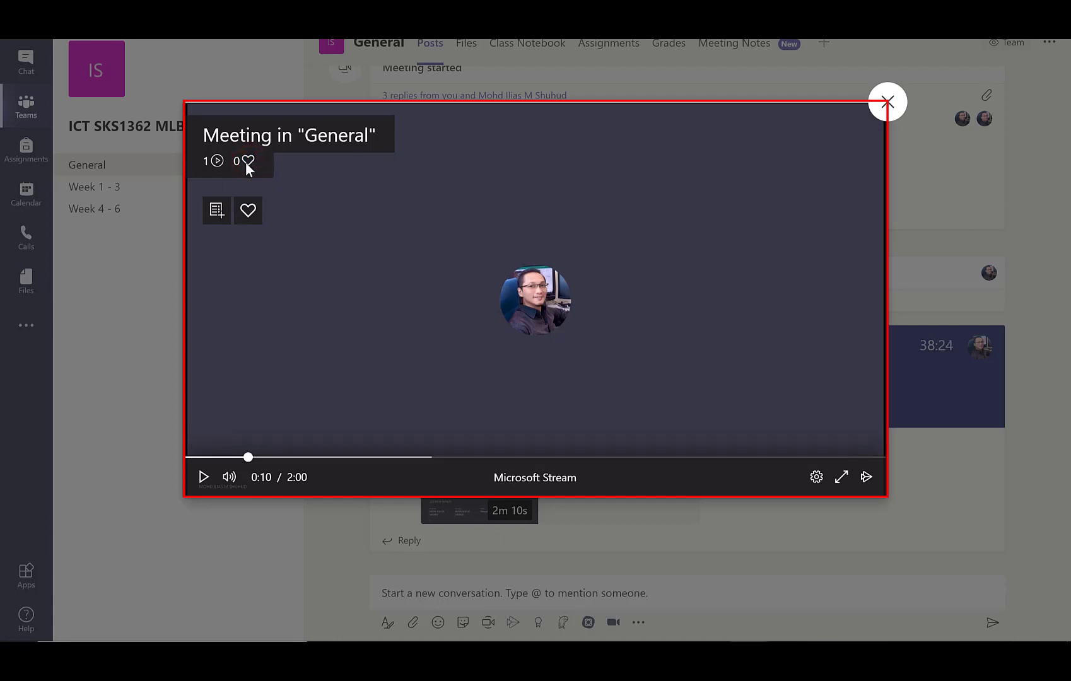
pyautogui.click(249, 218)
pyautogui.click(887, 102)
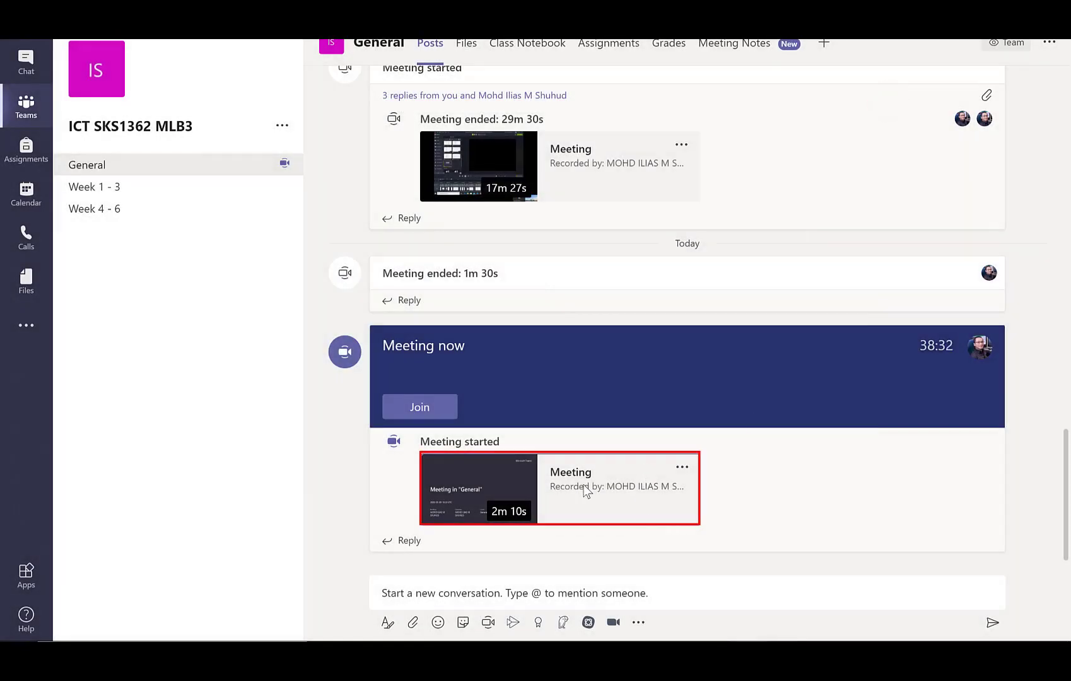
# Step: Open the latest meeting recording in Microsoft Stream and open its video details for editing
pyautogui.click(682, 467)
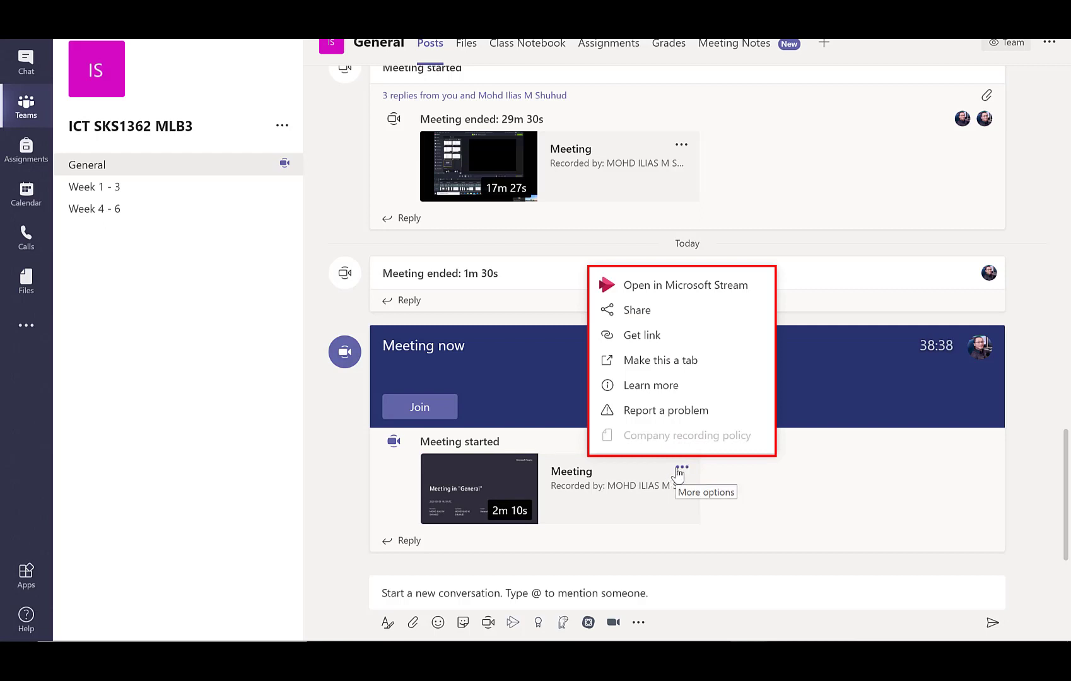
pyautogui.click(683, 291)
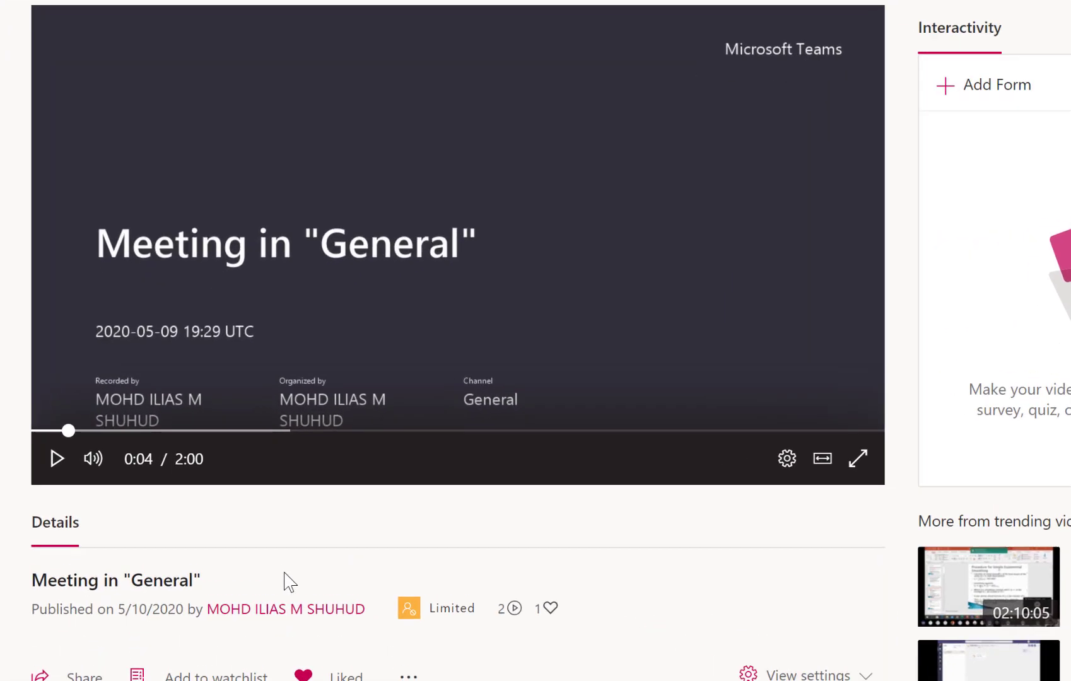
pyautogui.scroll(-4, 251, 506)
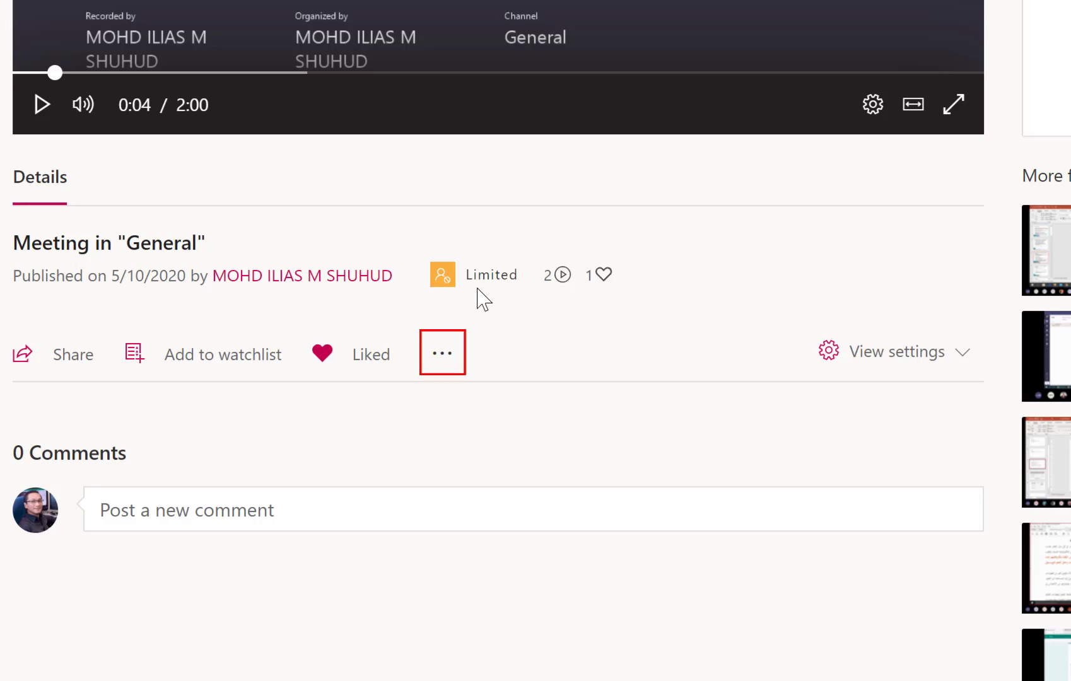
pyautogui.click(443, 364)
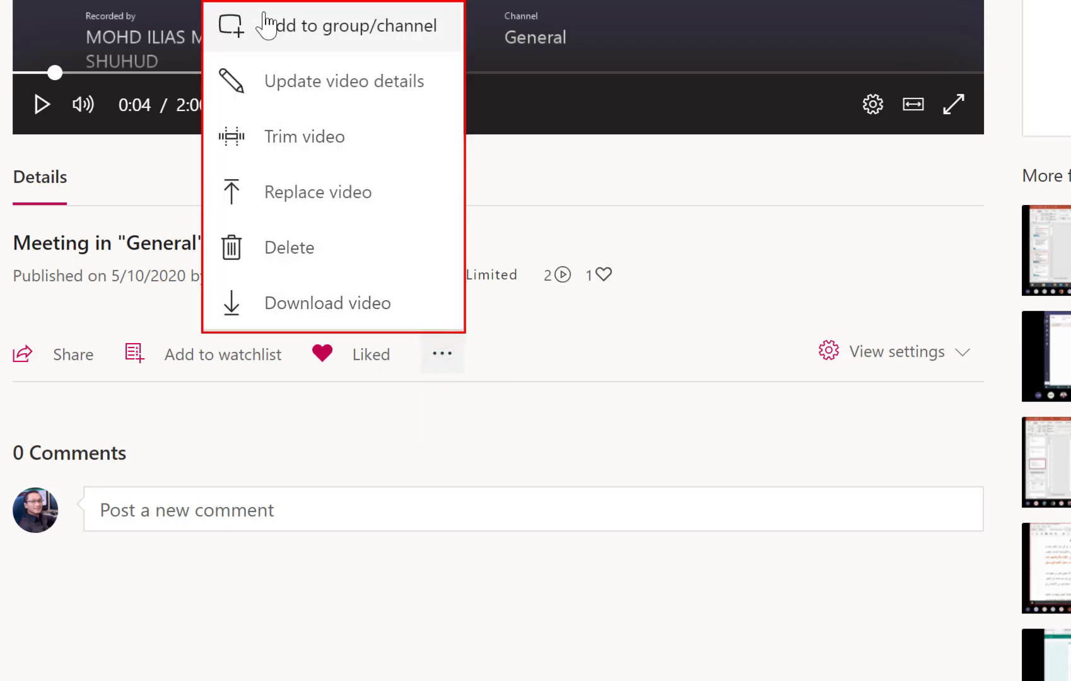
pyautogui.click(323, 91)
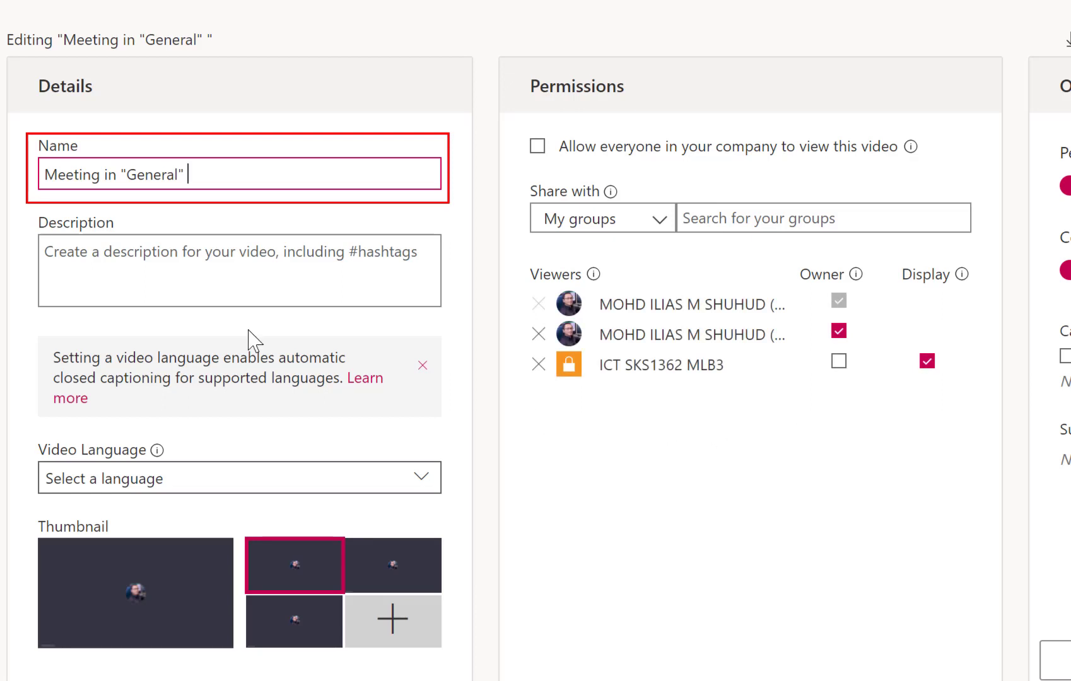
# Step: Rename the meeting recording as "Introduction Class 4" in the video details
pyautogui.moveTo(210, 179); pyautogui.dragTo(41, 183)
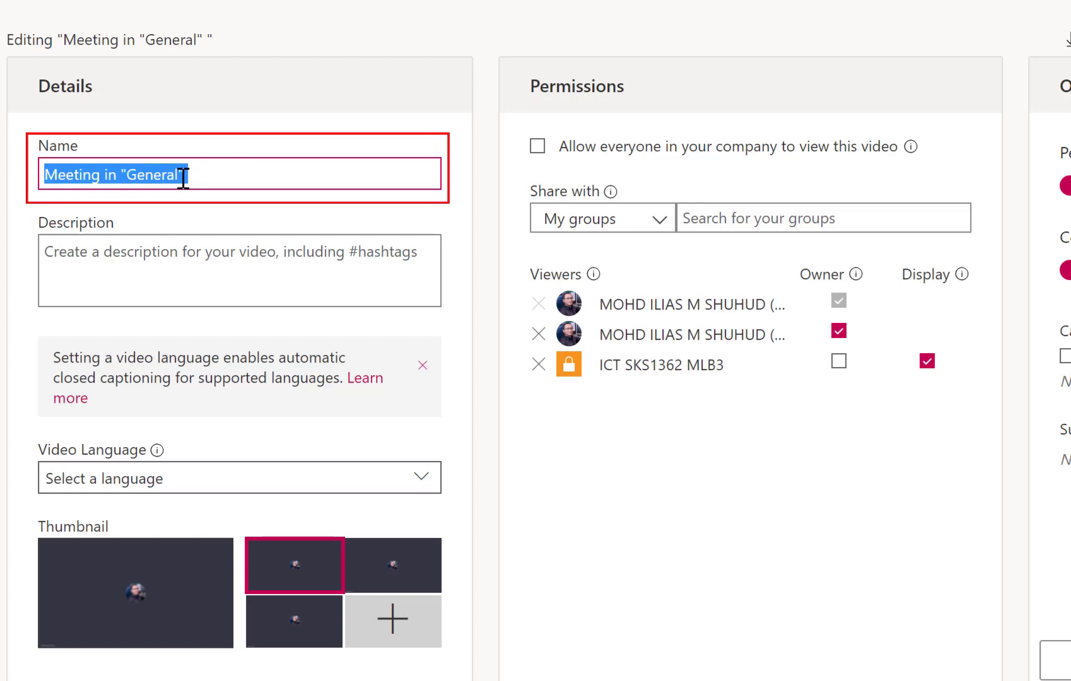
pyautogui.write('Introductio')
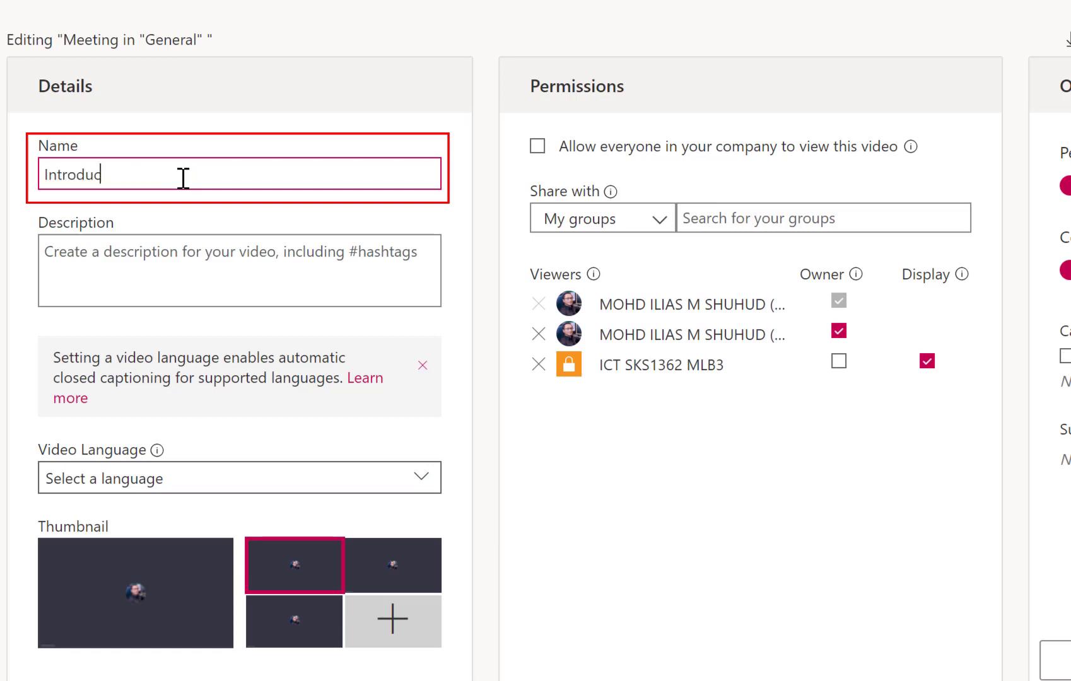
pyautogui.write('n Class 4')
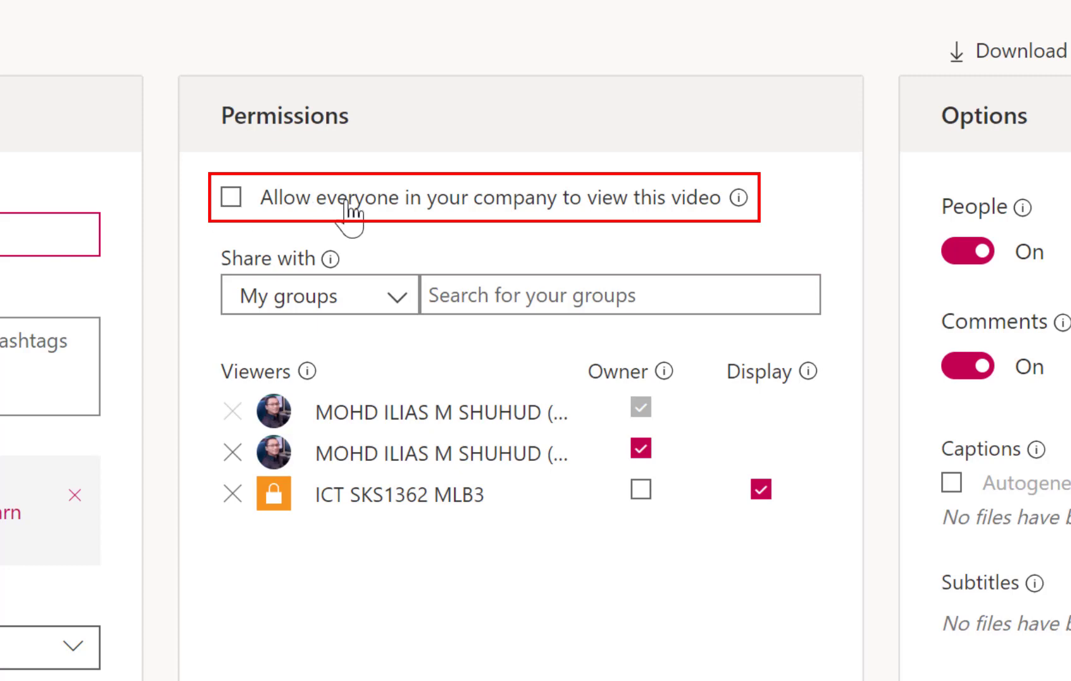
# Step: Allow everyone in the company to view this video and apply the changes to the recording
pyautogui.moveTo(737, 199)
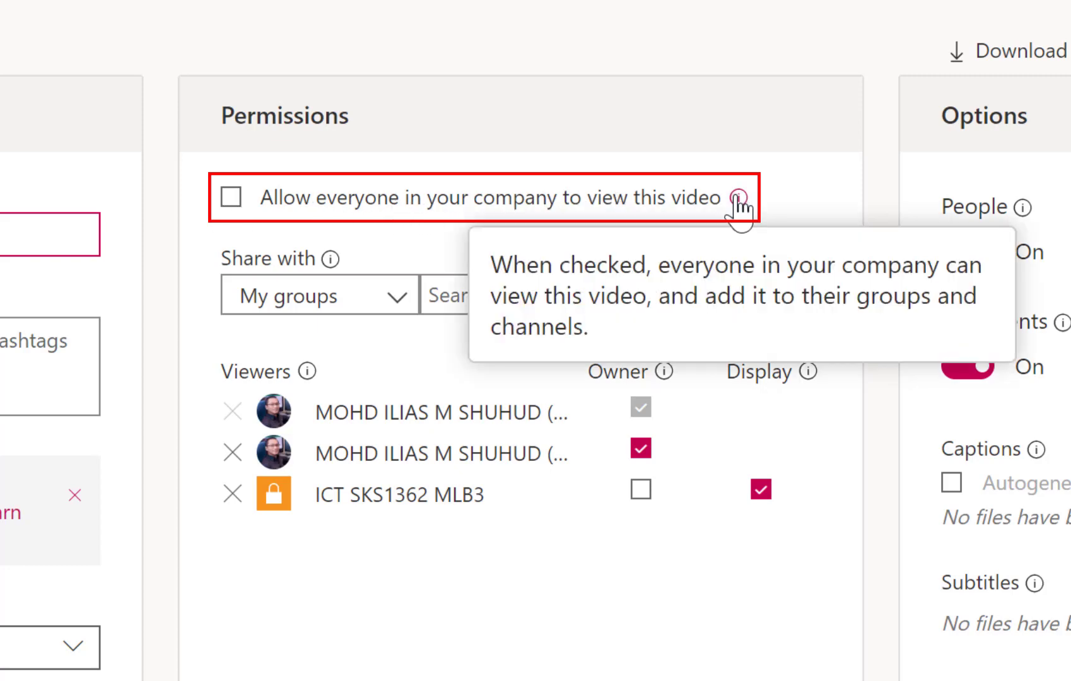
pyautogui.click(234, 202)
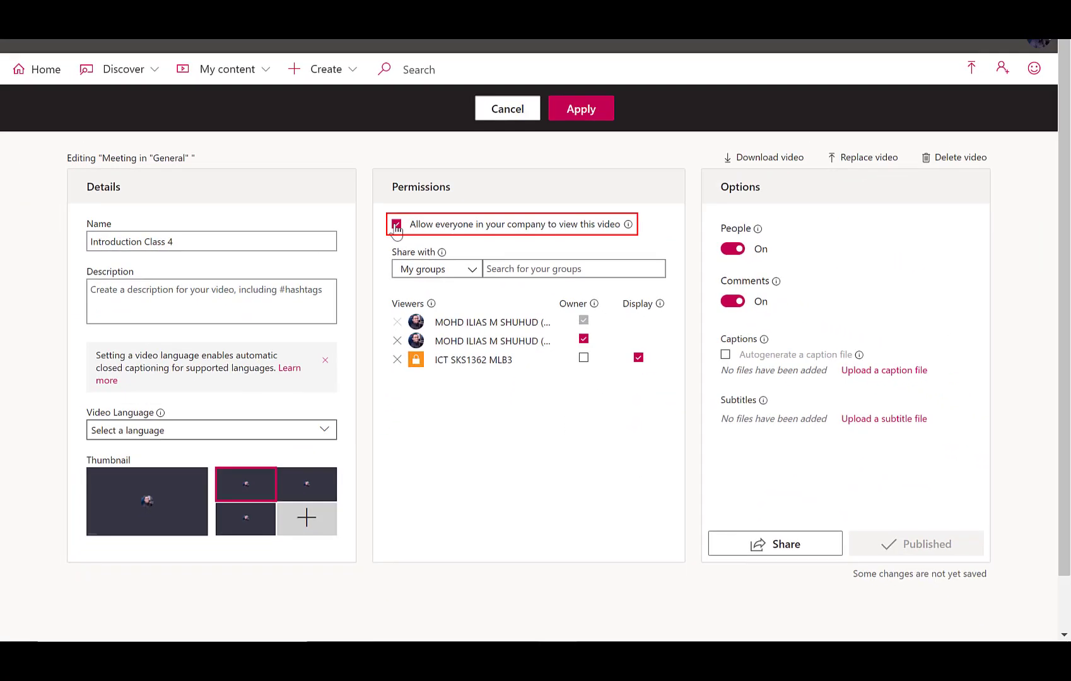
pyautogui.click(590, 113)
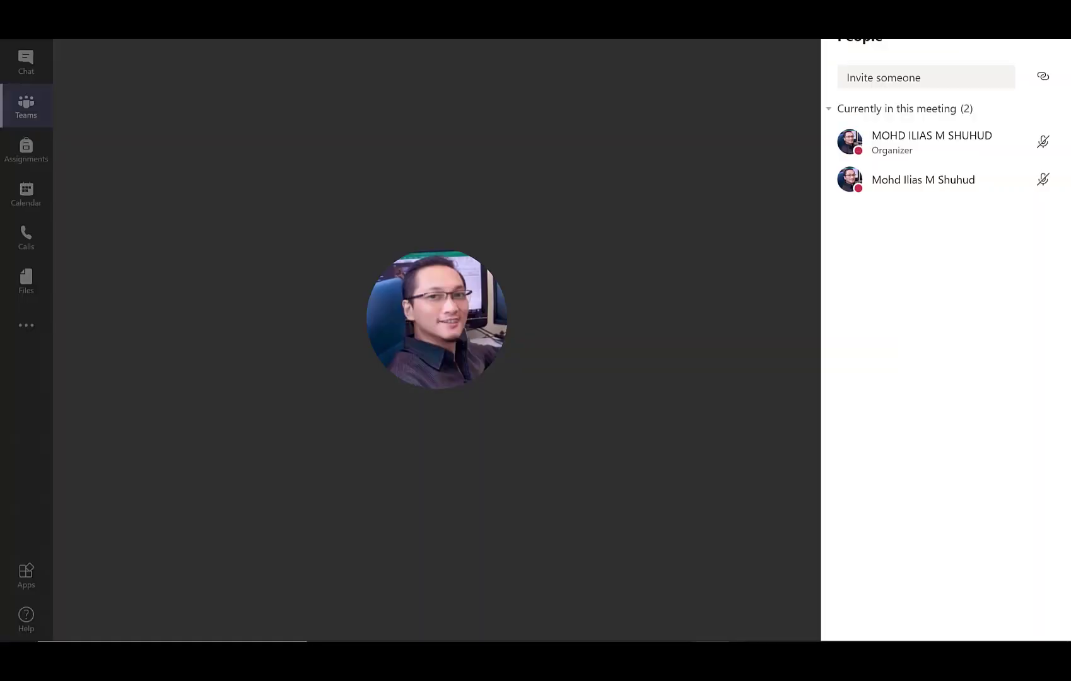
# Step: Review the additional actions of the ongoing Teams meeting, then leave the meeting and dismiss the call quality rating
pyautogui.moveTo(298, 506)
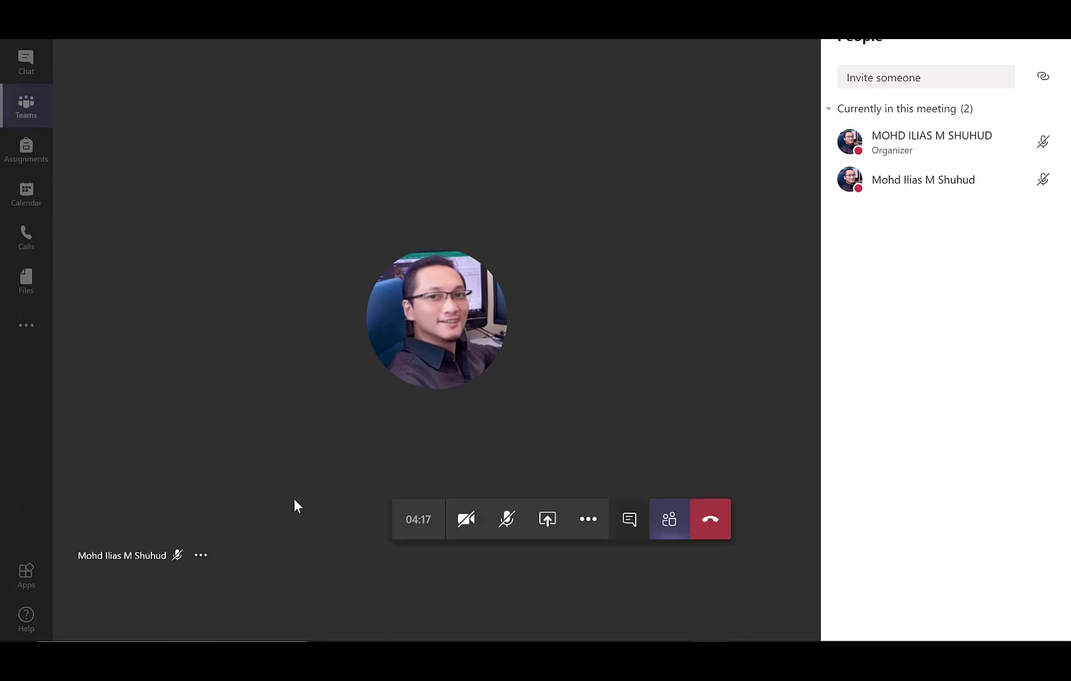
pyautogui.click(596, 519)
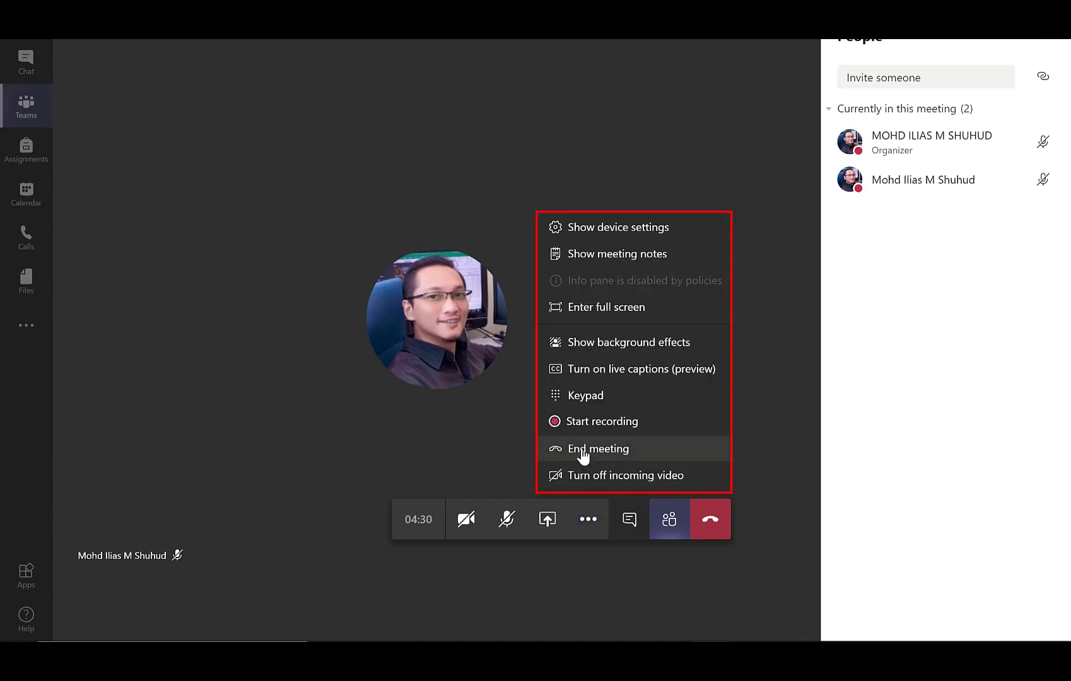
pyautogui.click(304, 507)
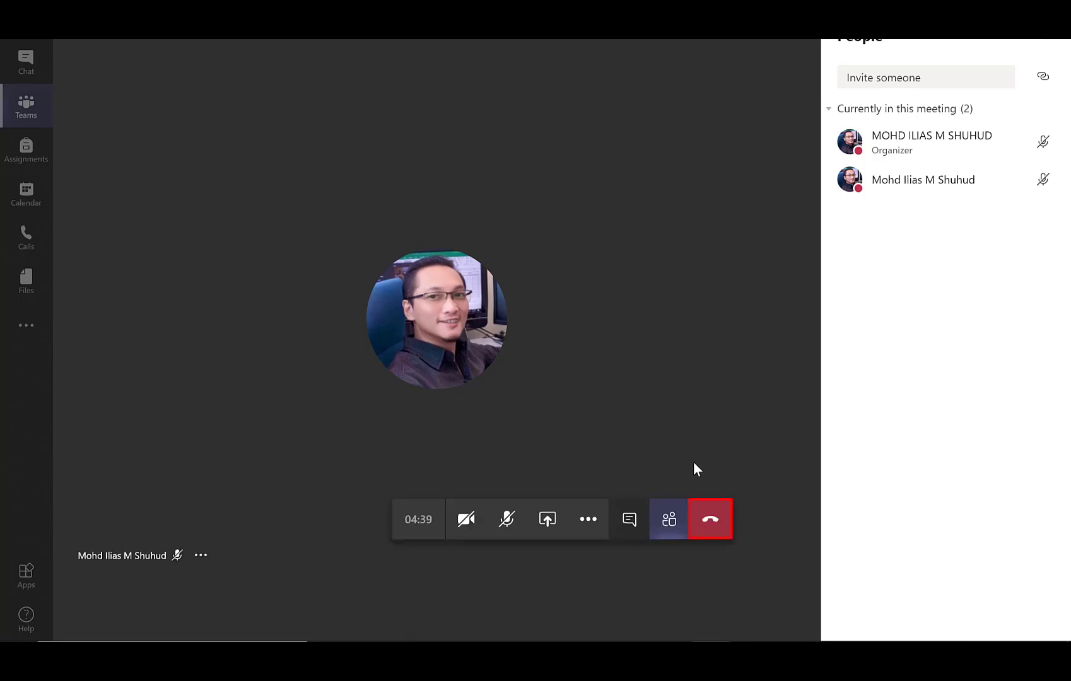
pyautogui.click(708, 521)
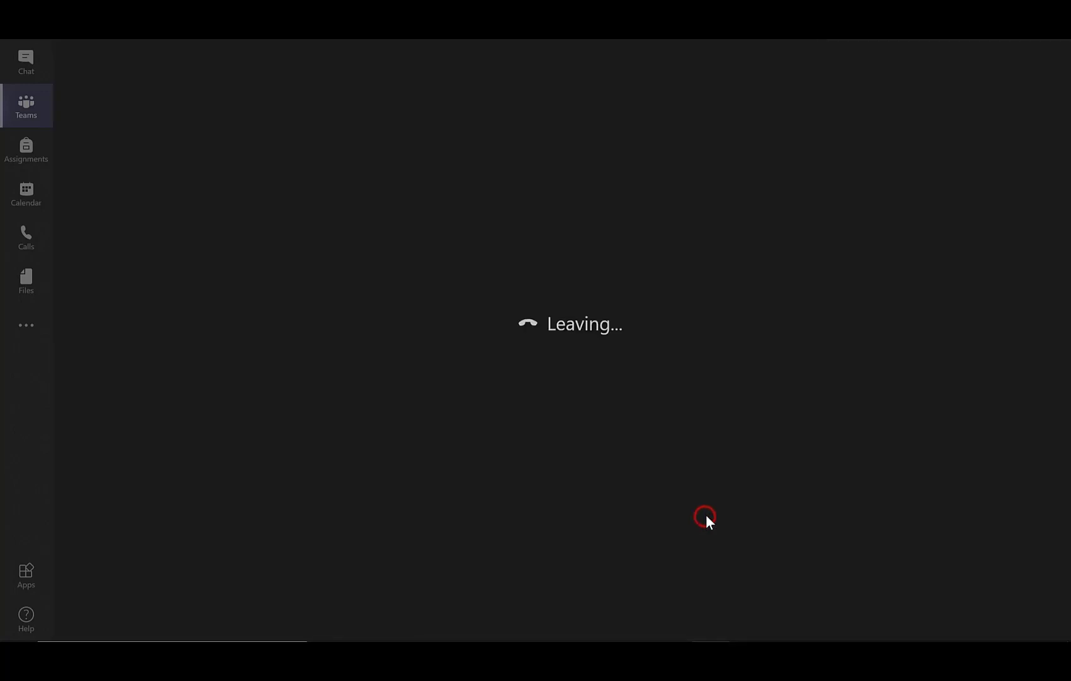
pyautogui.click(583, 361)
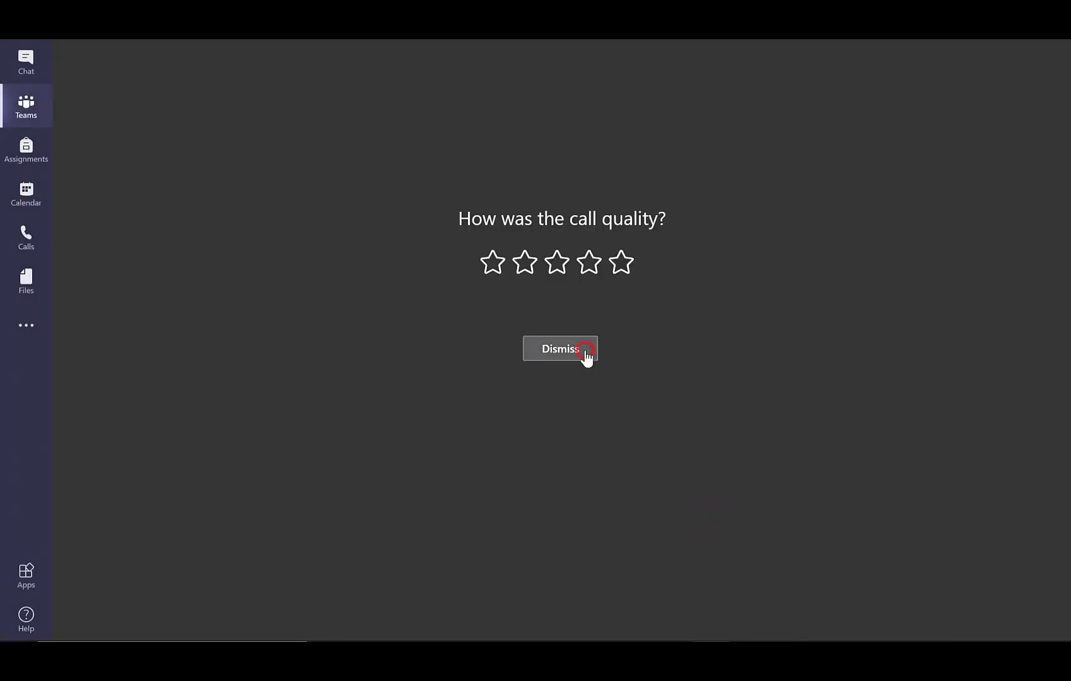